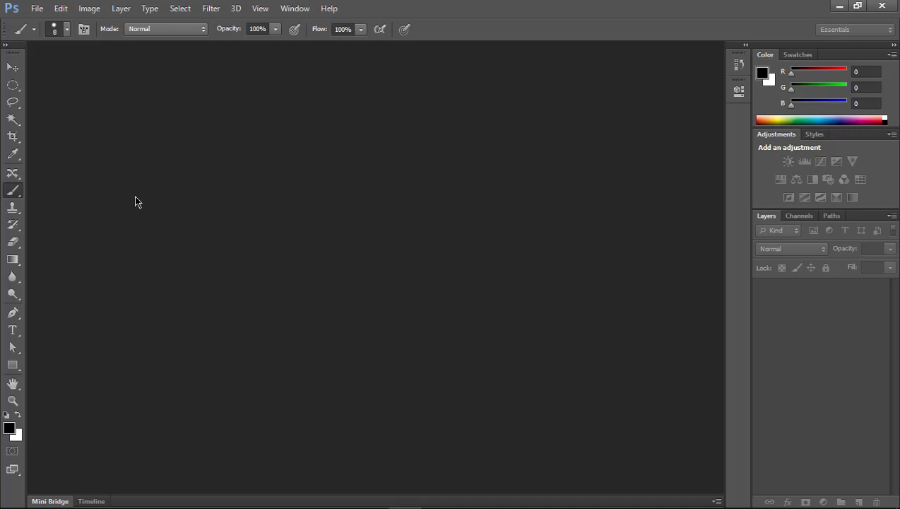
Cycle through the Move, Type and Zoom tools with the V, T and Z shortcuts.
{"action": "key", "text": "v"}
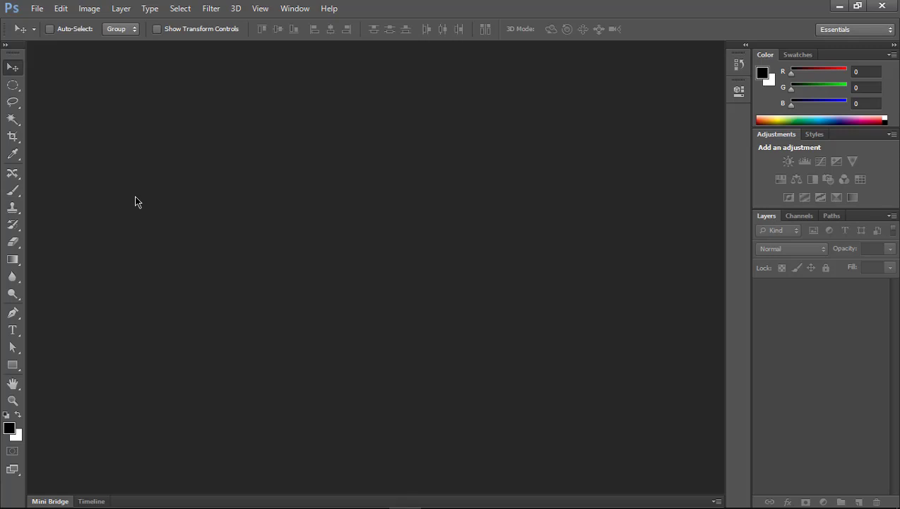
{"action": "key", "text": "t"}
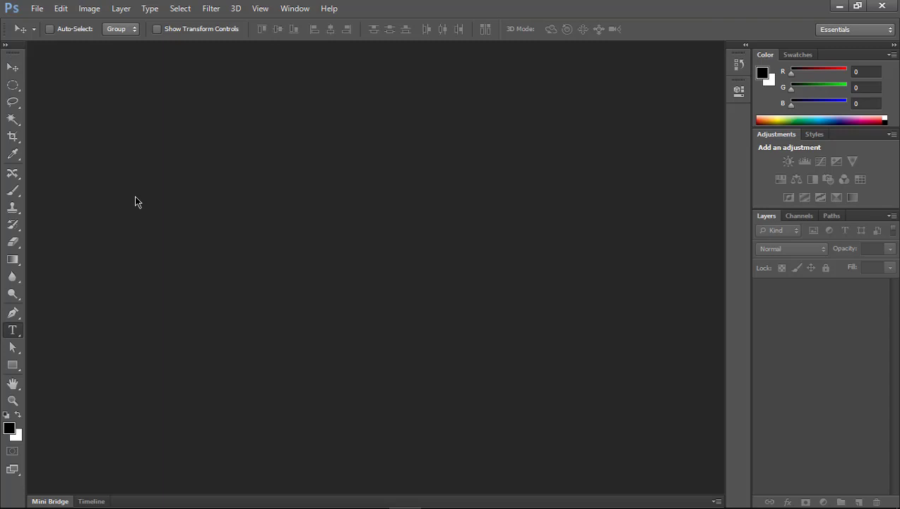
{"action": "key", "text": "z"}
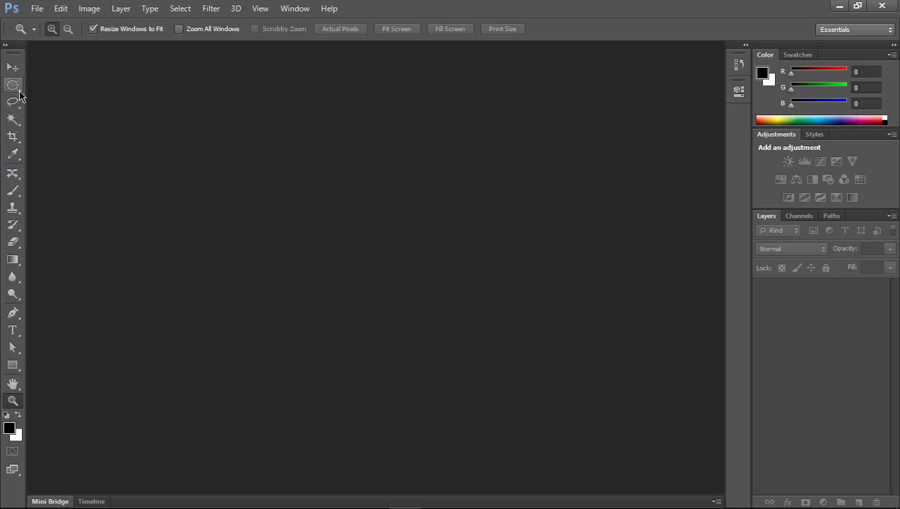
Browse the Elliptical Marquee and Lasso tool flyouts, leaving the Lasso tool active.
{"action": "left_click", "coordinate": [17, 92]}
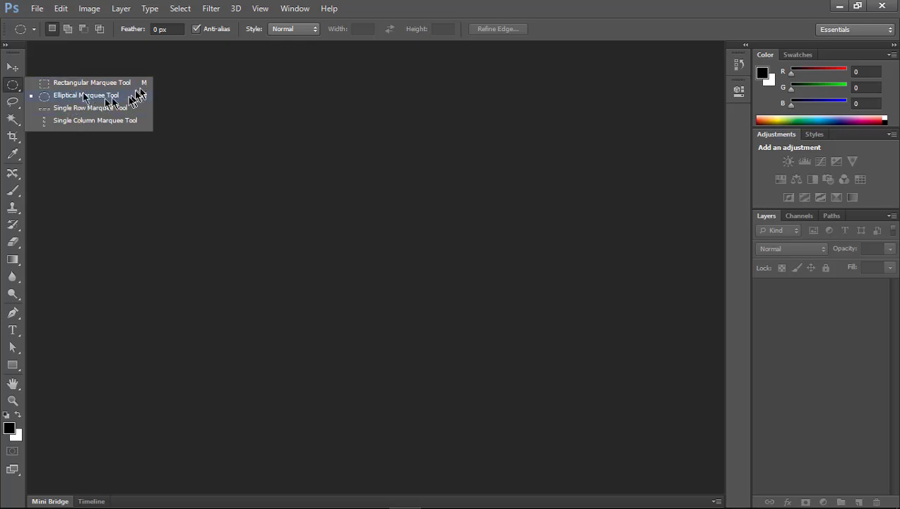
{"action": "left_click", "coordinate": [32, 65]}
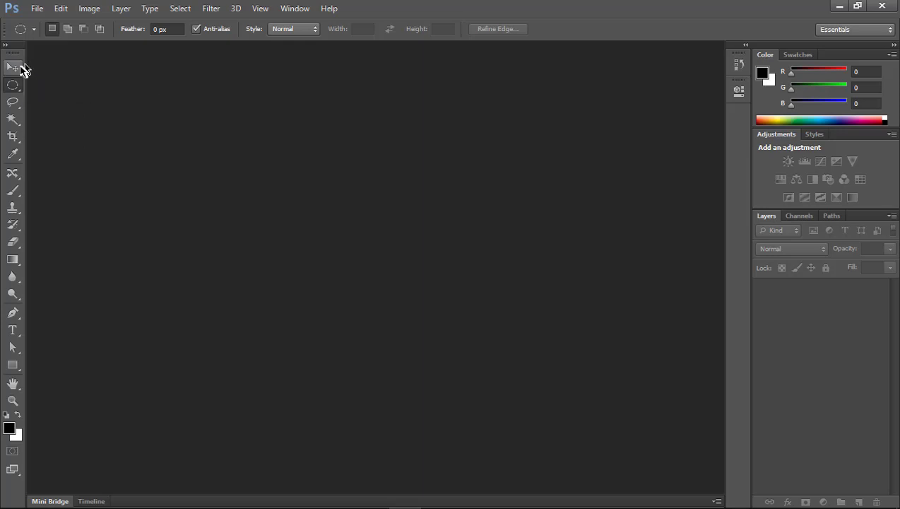
{"action": "left_click", "coordinate": [20, 107]}
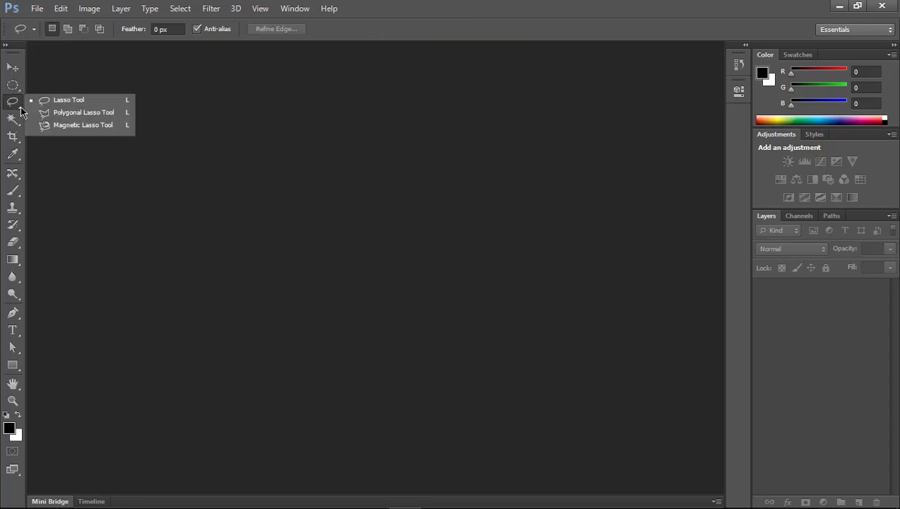
{"action": "left_click", "coordinate": [18, 112]}
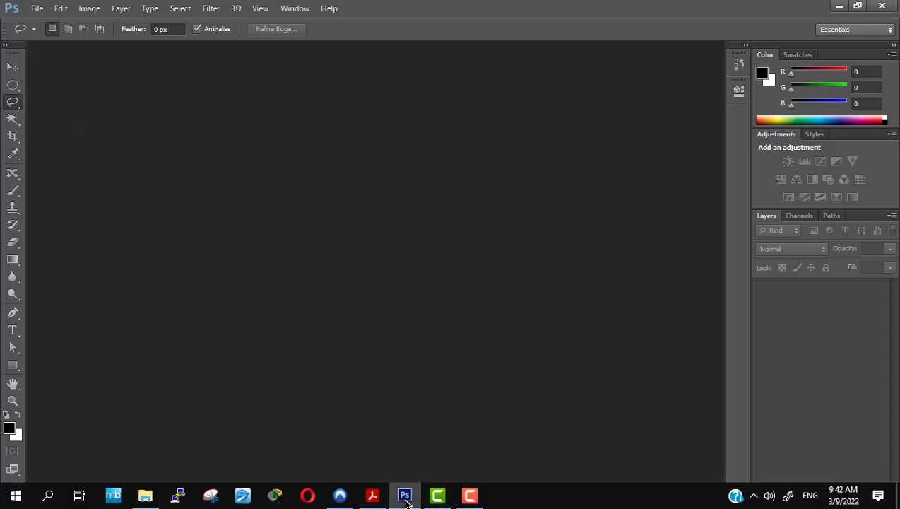
{"action": "mouse_move", "coordinate": [422, 505]}
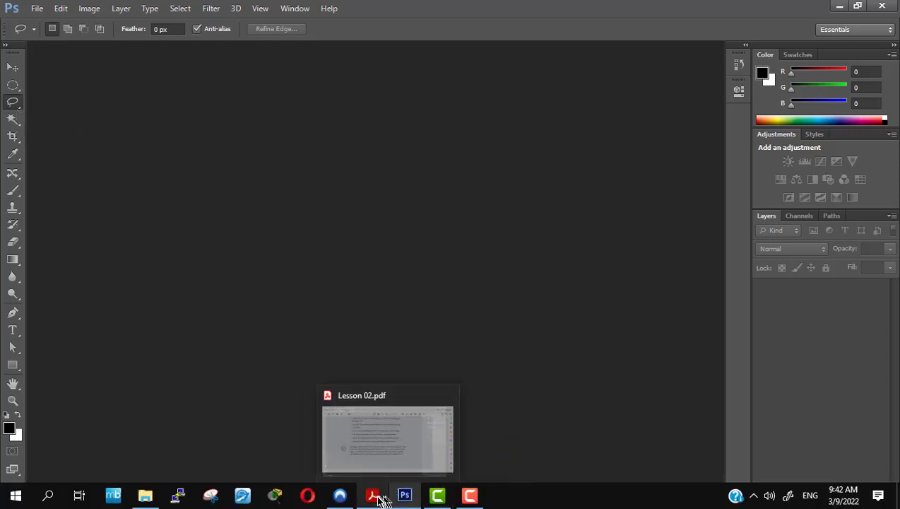
Bring Lesson 02.pdf forward and scroll to the 'Basic Photo Corrections' lesson overview list.
{"action": "left_click", "coordinate": [371, 498]}
{"action": "scroll", "coordinate": [417, 419], "scroll_direction": "up", "scroll_amount": 5}
{"action": "scroll", "coordinate": [416, 418], "scroll_direction": "up", "scroll_amount": 5}
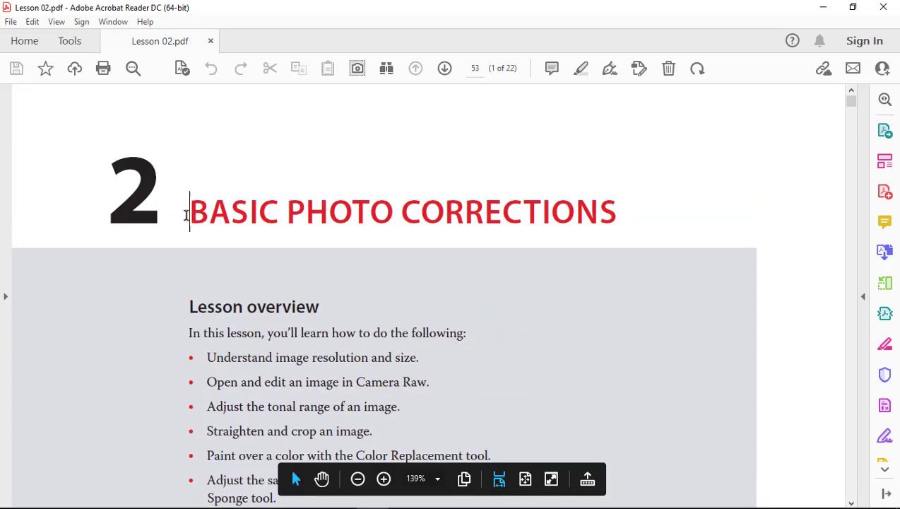
{"action": "left_click_drag", "start_coordinate": [189, 212], "coordinate": [330, 241]}
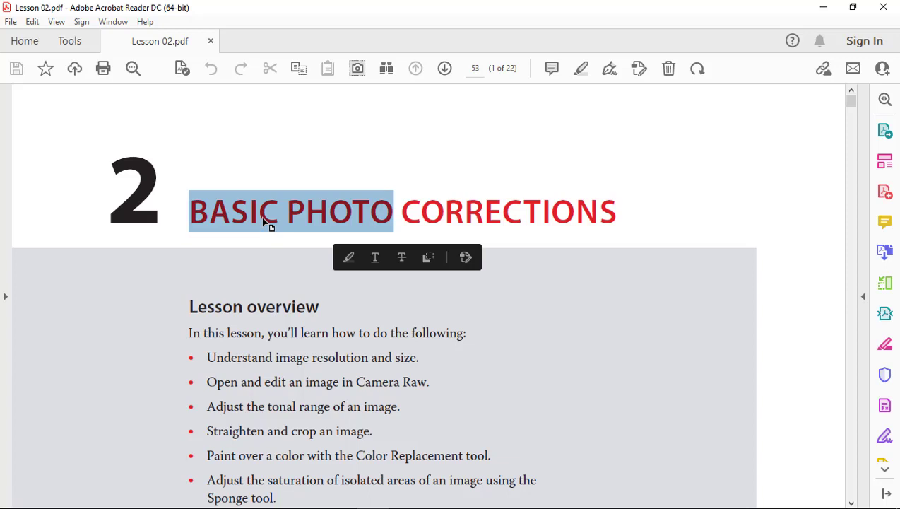
{"action": "left_click", "coordinate": [390, 310]}
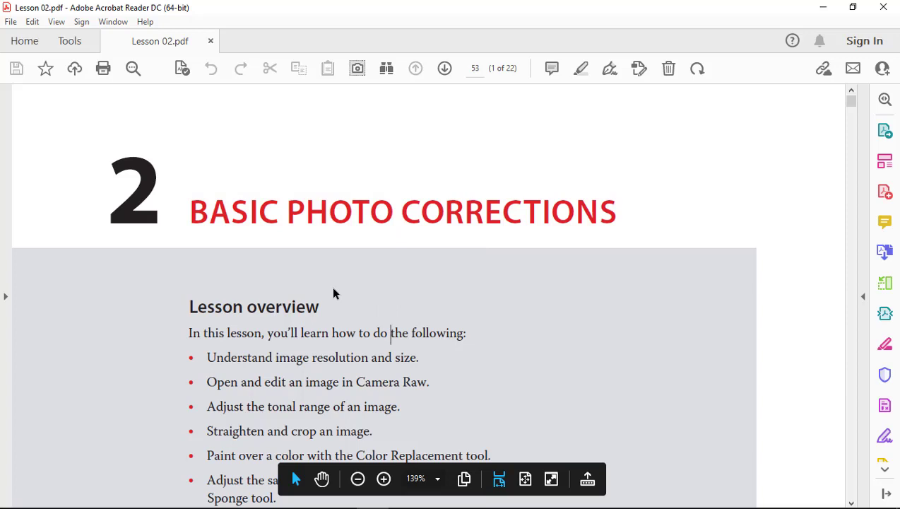
{"action": "scroll", "coordinate": [334, 292], "scroll_direction": "down", "scroll_amount": 2}
{"action": "scroll", "coordinate": [333, 292], "scroll_direction": "down", "scroll_amount": 3}
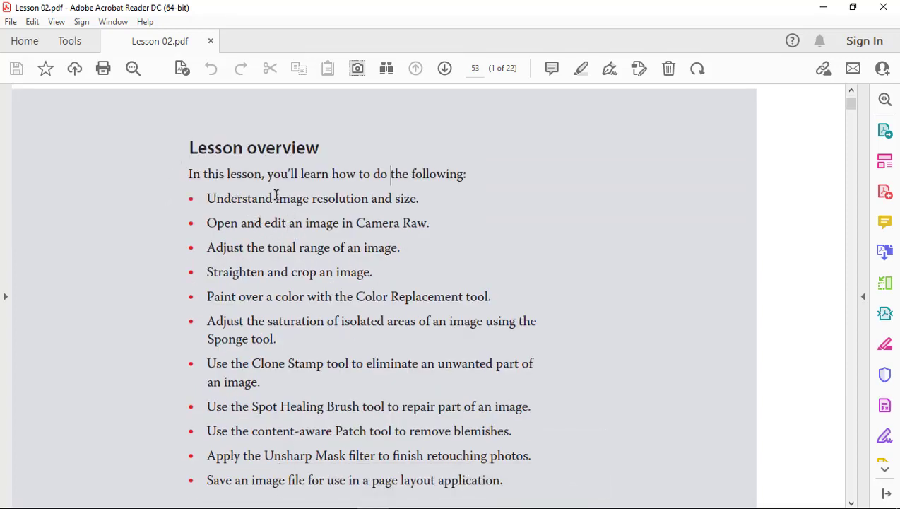
{"action": "left_click_drag", "start_coordinate": [275, 198], "coordinate": [410, 210]}
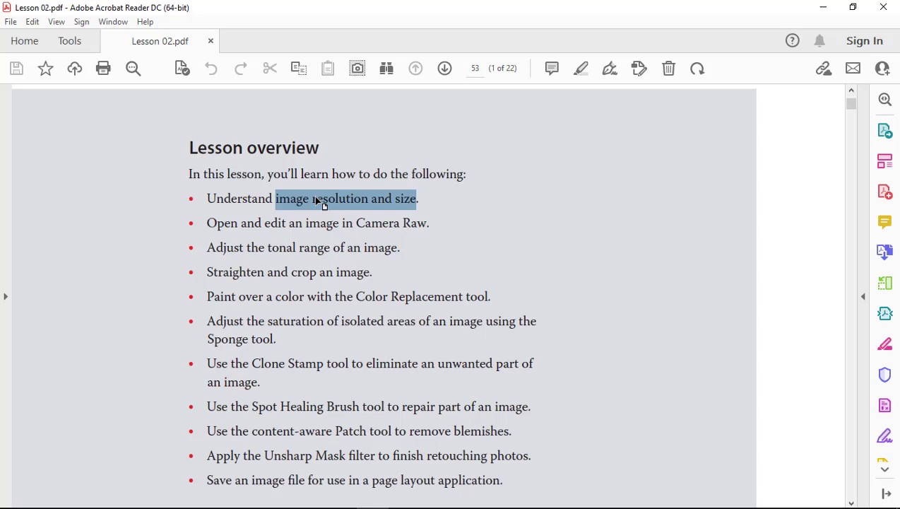
{"action": "left_click", "coordinate": [329, 200]}
{"action": "double_click", "coordinate": [329, 201]}
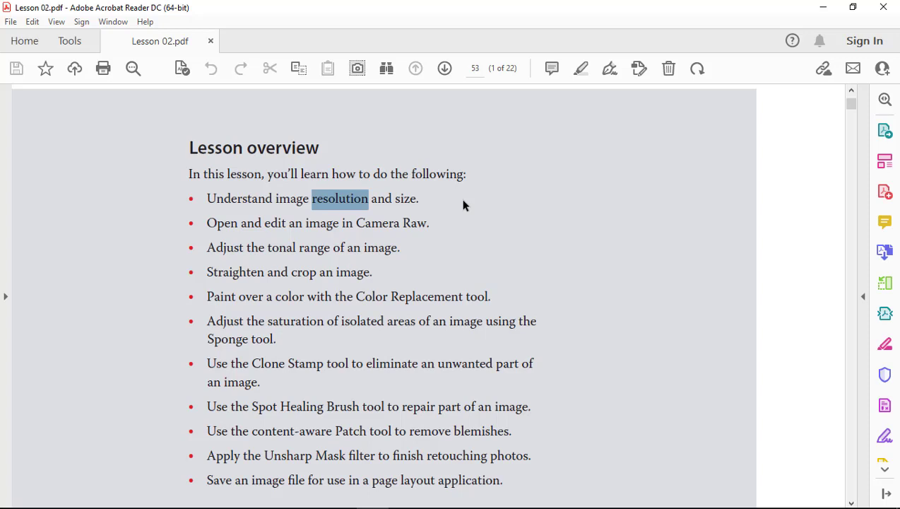
{"action": "left_click", "coordinate": [403, 201]}
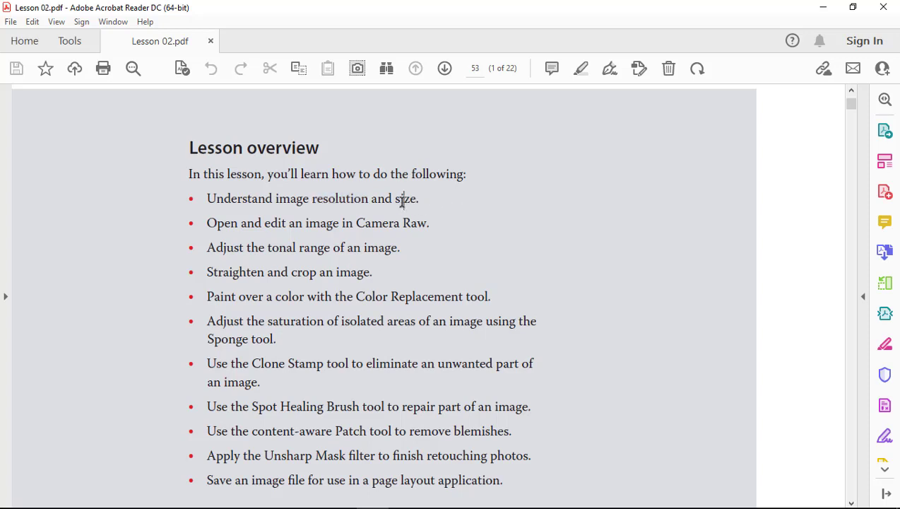
{"action": "double_click", "coordinate": [403, 200]}
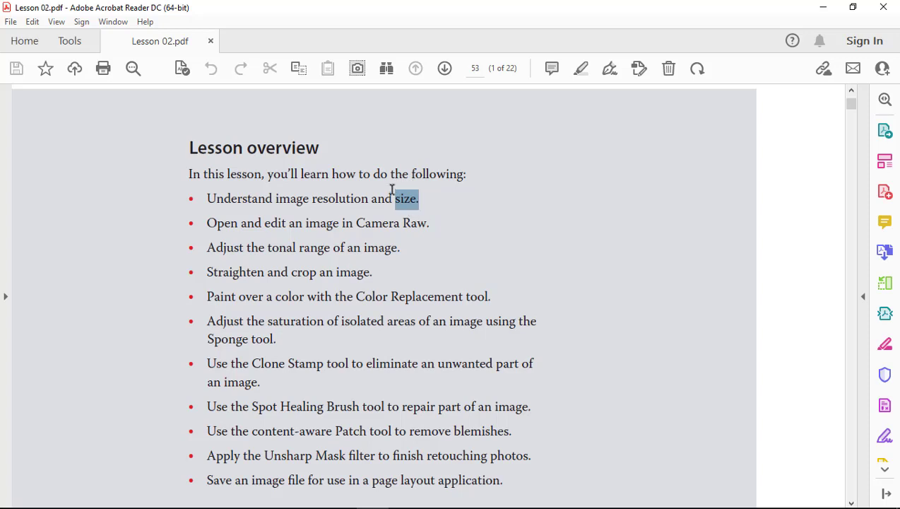
{"action": "double_click", "coordinate": [329, 198]}
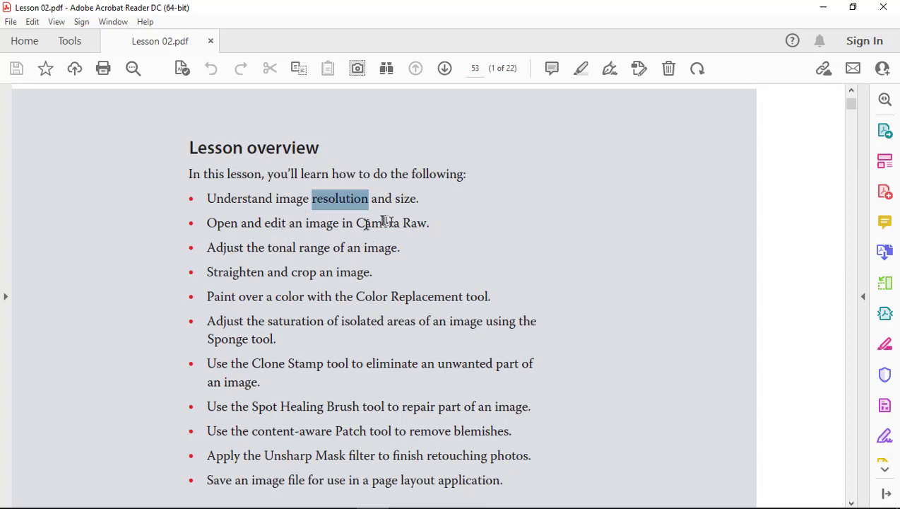
{"action": "left_click_drag", "start_coordinate": [357, 224], "coordinate": [426, 226]}
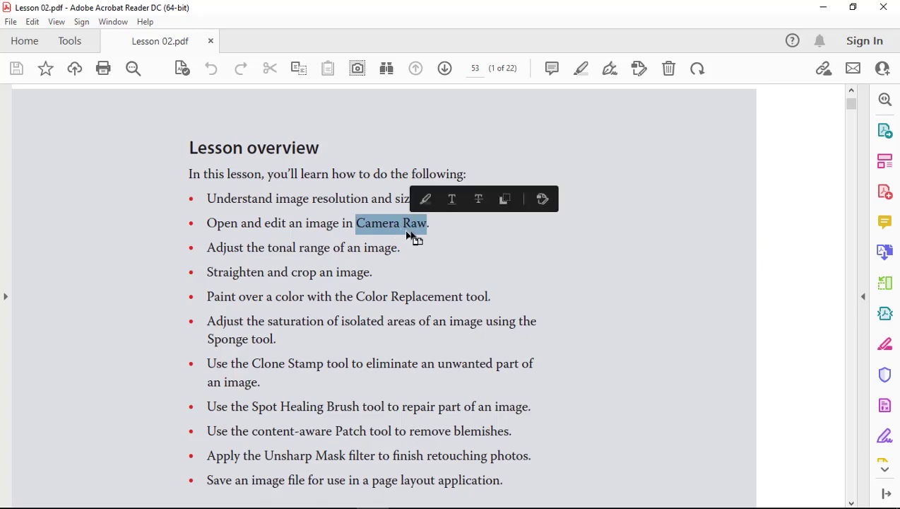
{"action": "scroll", "coordinate": [525, 255], "scroll_direction": "up", "scroll_amount": 3}
{"action": "scroll", "coordinate": [524, 255], "scroll_direction": "down", "scroll_amount": 3}
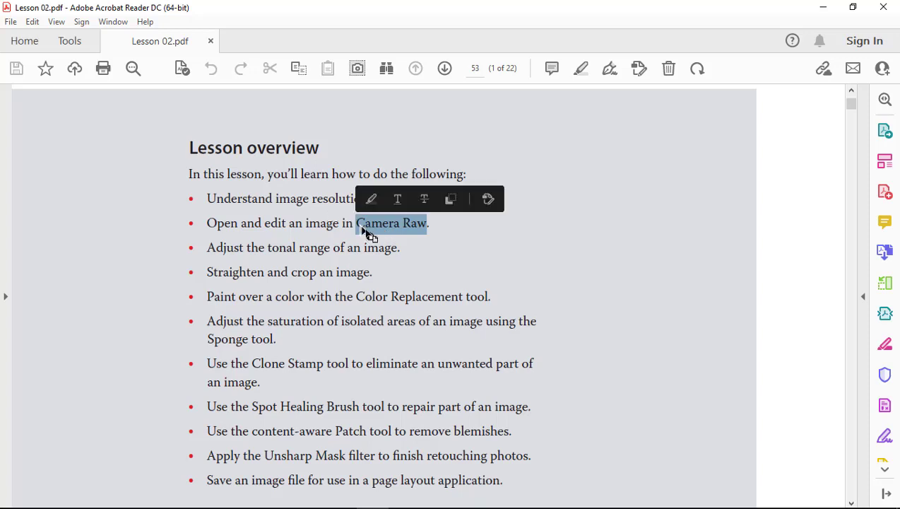
{"action": "left_click", "coordinate": [379, 242]}
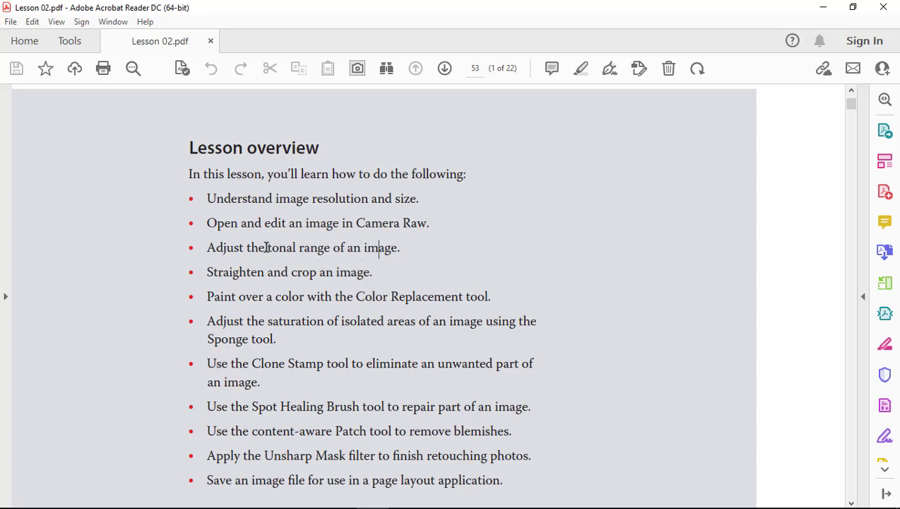
{"action": "left_click_drag", "start_coordinate": [266, 246], "coordinate": [315, 262]}
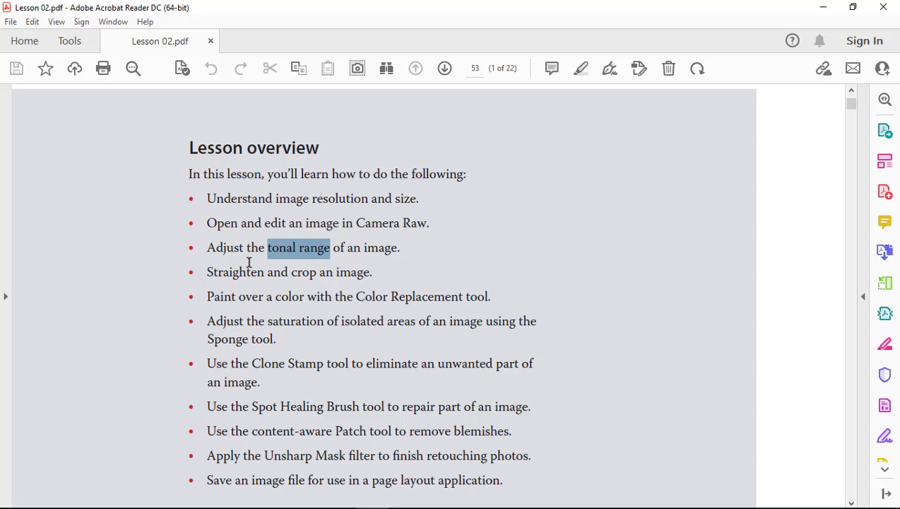
{"action": "left_click", "coordinate": [208, 296]}
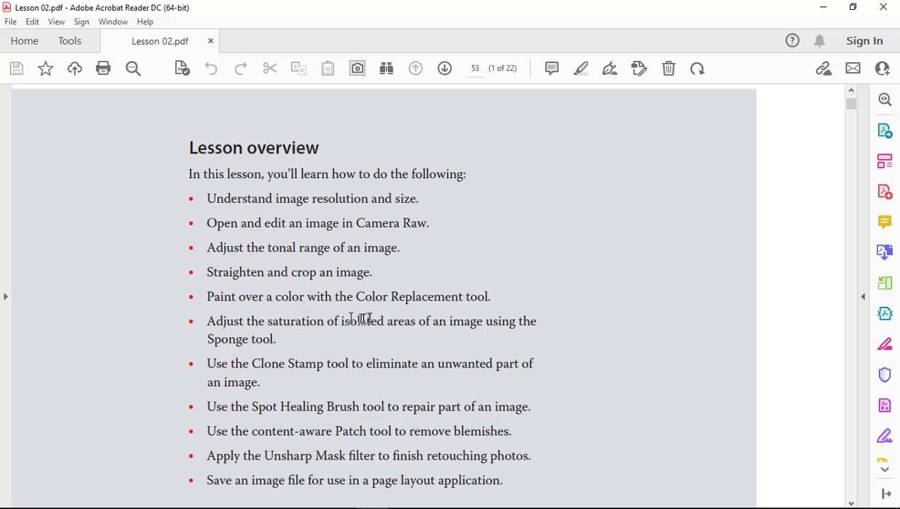
{"action": "mouse_move", "coordinate": [356, 297]}
{"action": "left_mouse_down"}
{"action": "mouse_move", "coordinate": [460, 322]}
{"action": "mouse_move", "coordinate": [488, 299]}
{"action": "left_mouse_up"}
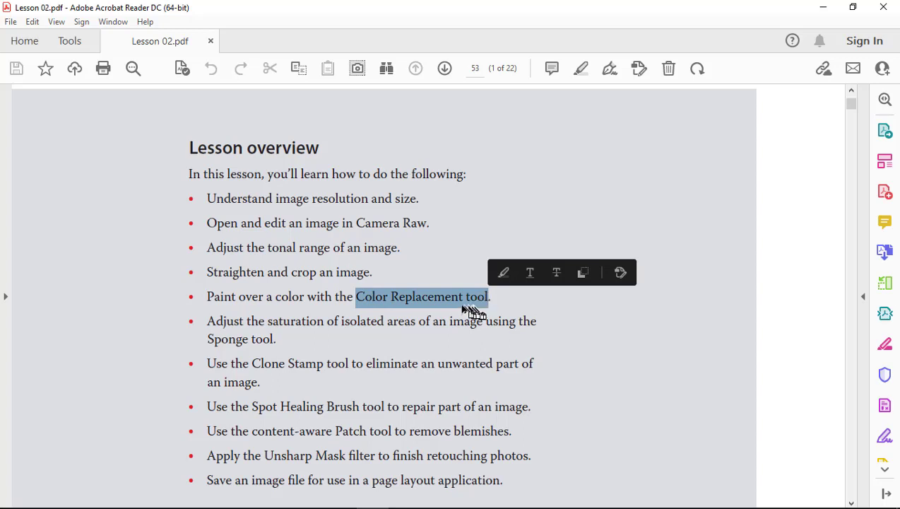
{"action": "scroll", "coordinate": [428, 310], "scroll_direction": "down", "scroll_amount": 3}
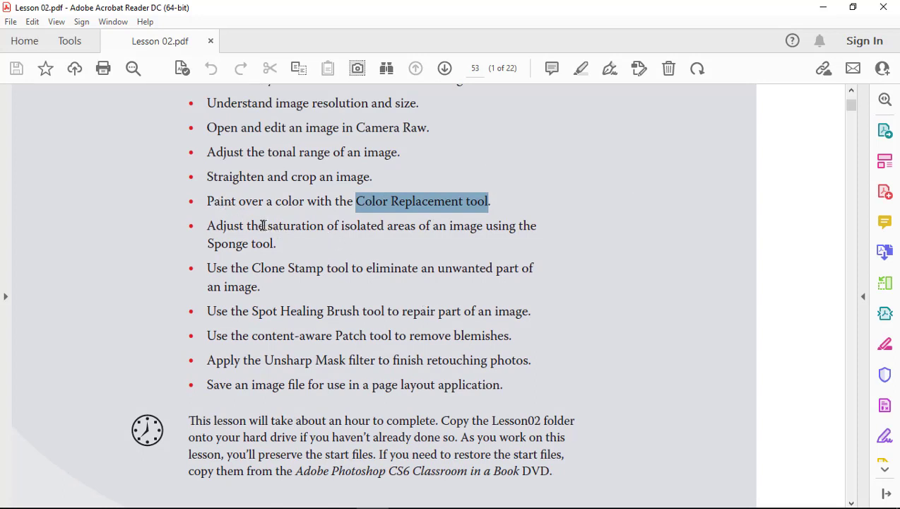
Highlight 'saturation' and 'Clone Stamp tool' on page 53, then scroll further down the objectives.
{"action": "left_click_drag", "start_coordinate": [267, 225], "coordinate": [323, 233]}
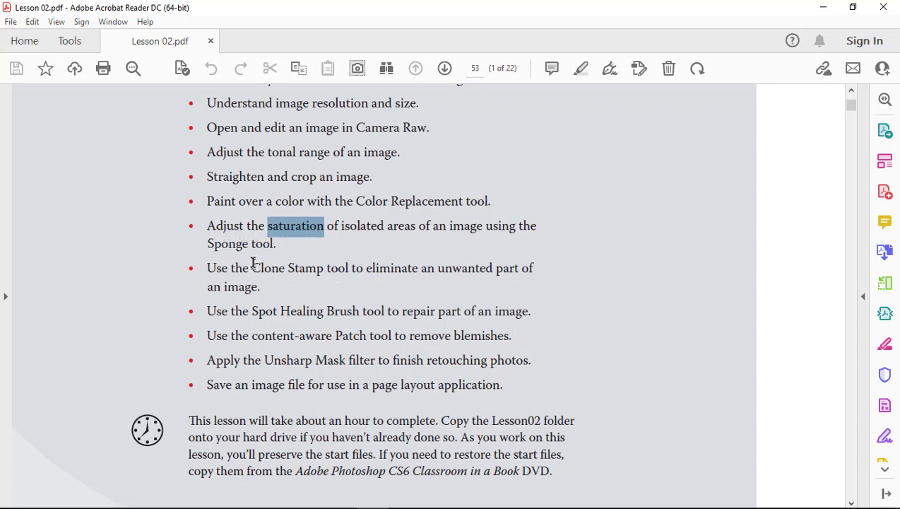
{"action": "left_click_drag", "start_coordinate": [253, 268], "coordinate": [336, 278]}
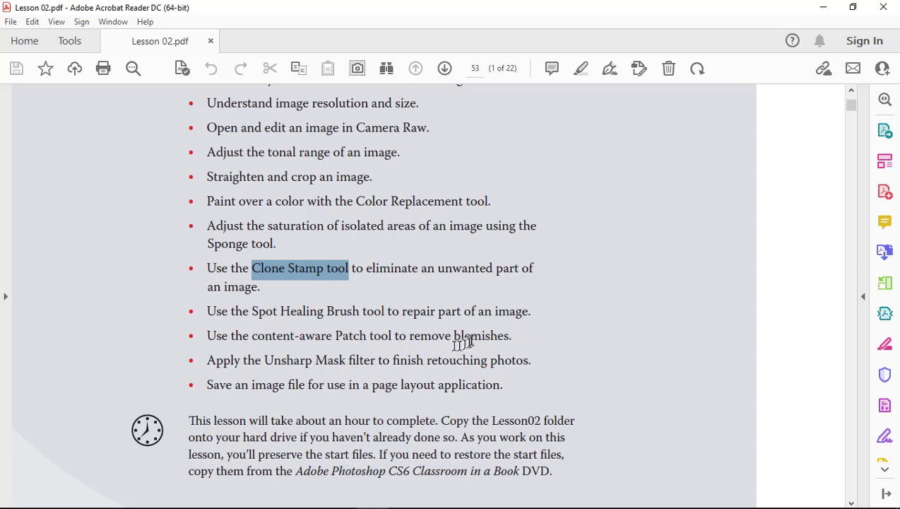
{"action": "scroll", "coordinate": [555, 280], "scroll_direction": "down", "scroll_amount": 3}
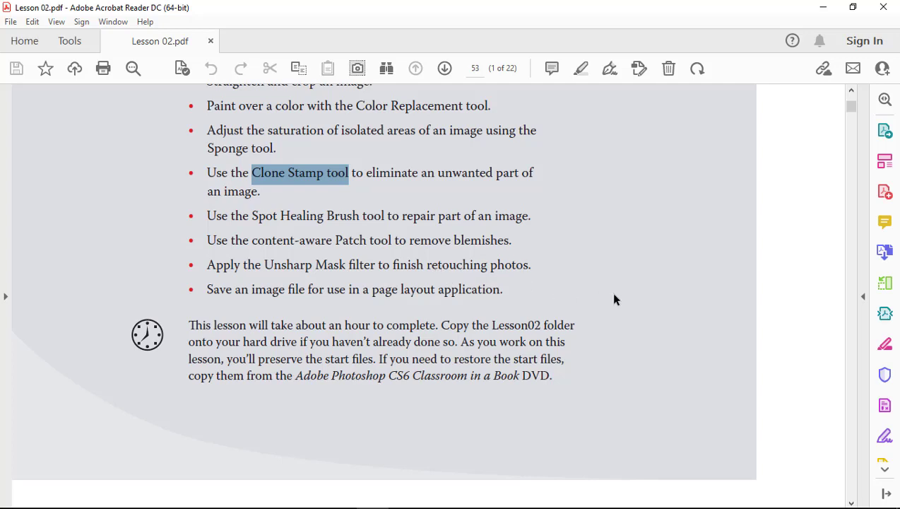
Select and clear 'page layout application', then scroll down to the Urban Playground spread on page 54.
{"action": "left_click", "coordinate": [526, 263]}
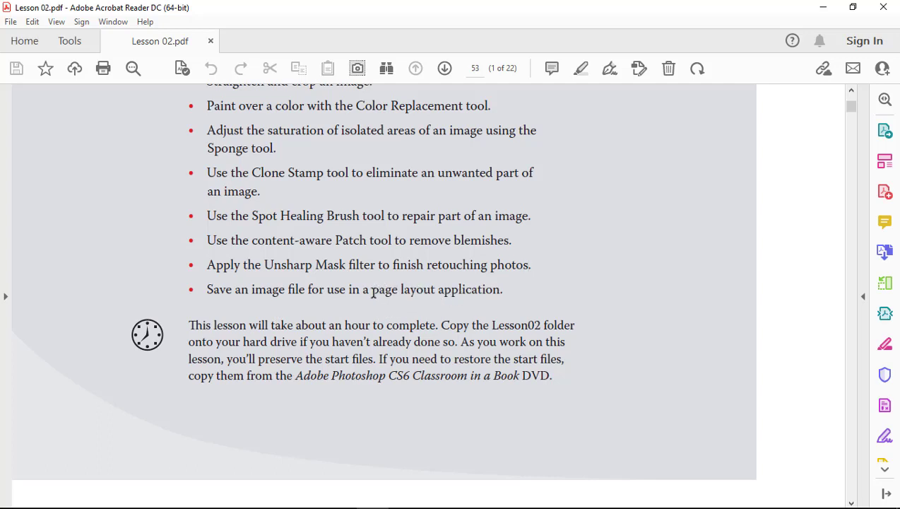
{"action": "left_click_drag", "start_coordinate": [372, 289], "coordinate": [500, 291]}
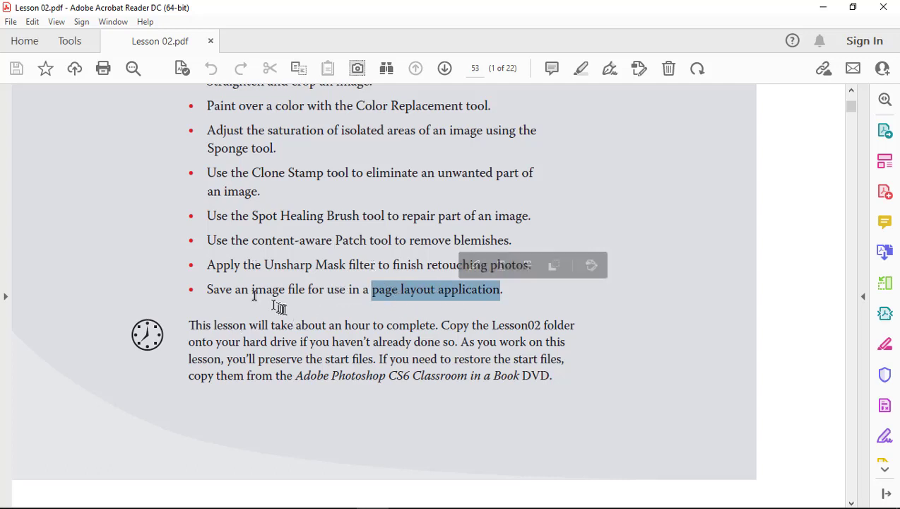
{"action": "left_click", "coordinate": [503, 329]}
{"action": "scroll", "coordinate": [353, 345], "scroll_direction": "down", "scroll_amount": 2}
{"action": "scroll", "coordinate": [352, 342], "scroll_direction": "down", "scroll_amount": 2}
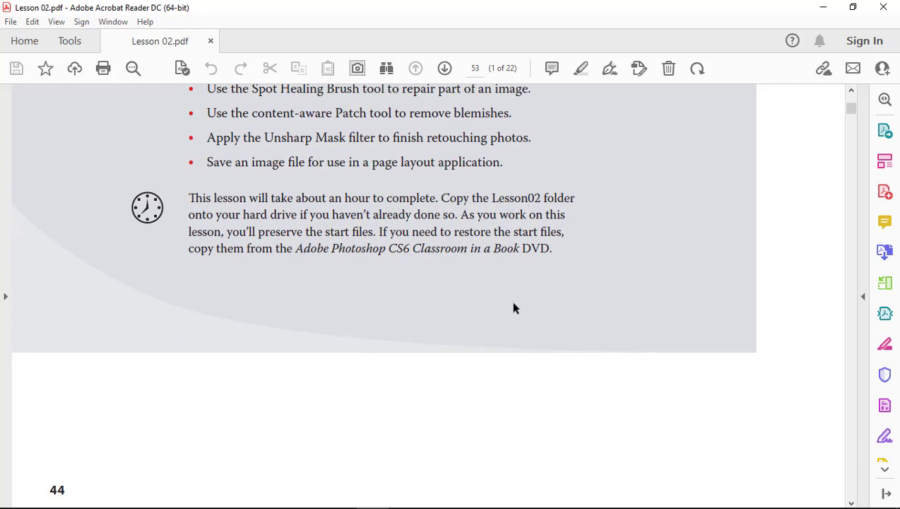
{"action": "scroll", "coordinate": [514, 307], "scroll_direction": "down", "scroll_amount": 5}
{"action": "scroll", "coordinate": [514, 308], "scroll_direction": "down", "scroll_amount": 5}
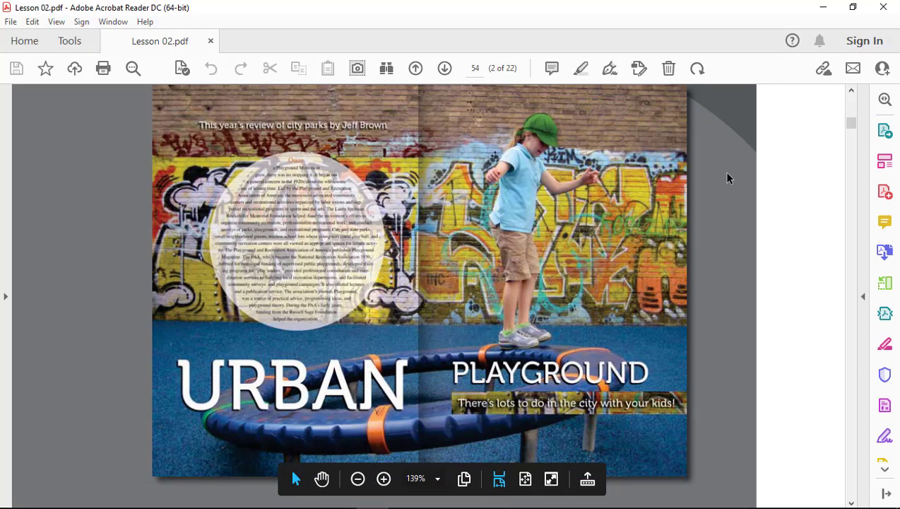
Scroll around the page 54 spread and select the phrase 'basic workflow'.
{"action": "scroll", "coordinate": [728, 176], "scroll_direction": "up", "scroll_amount": 1}
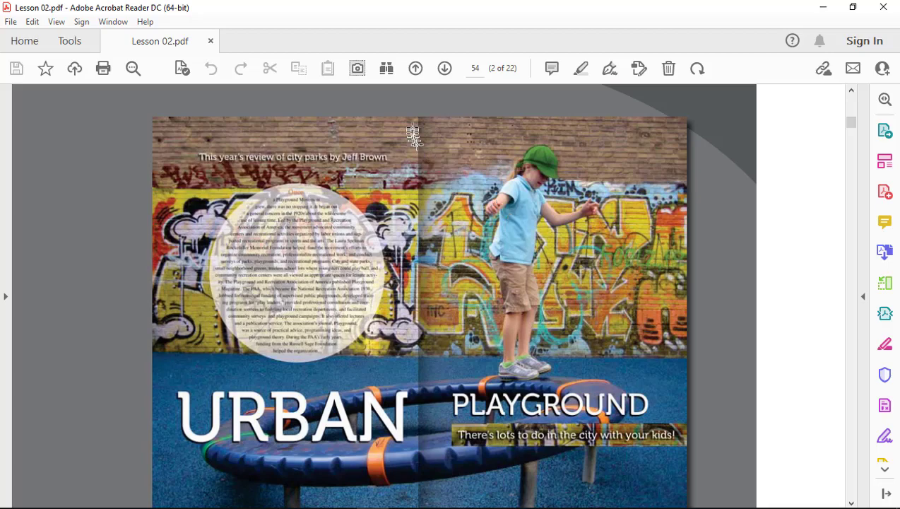
{"action": "scroll", "coordinate": [636, 304], "scroll_direction": "down", "scroll_amount": 2}
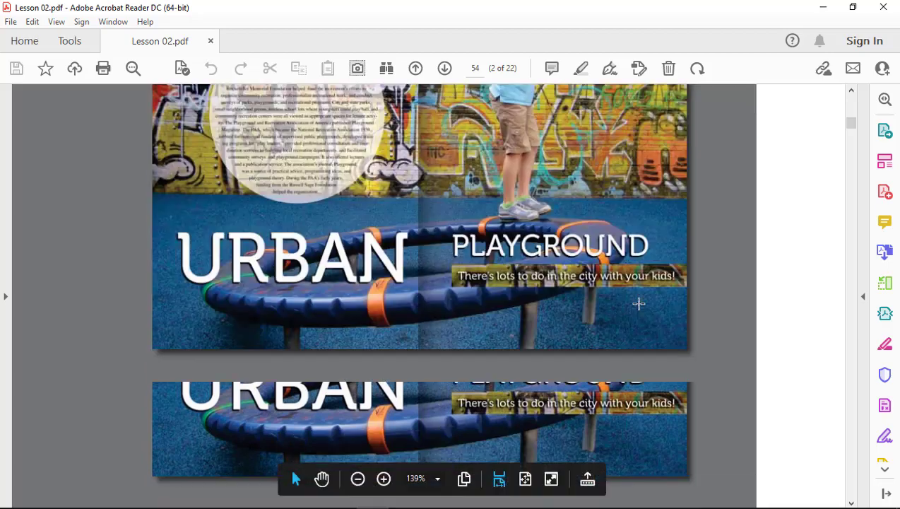
{"action": "scroll", "coordinate": [636, 304], "scroll_direction": "down", "scroll_amount": 5}
{"action": "scroll", "coordinate": [635, 304], "scroll_direction": "down", "scroll_amount": 5}
{"action": "scroll", "coordinate": [636, 303], "scroll_direction": "up", "scroll_amount": 2}
{"action": "scroll", "coordinate": [635, 308], "scroll_direction": "up", "scroll_amount": 2}
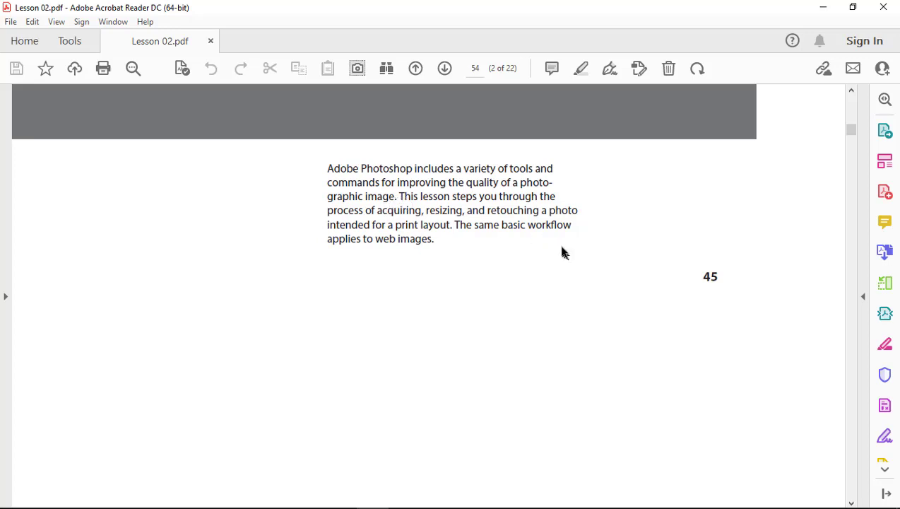
{"action": "left_click_drag", "start_coordinate": [503, 226], "coordinate": [571, 227]}
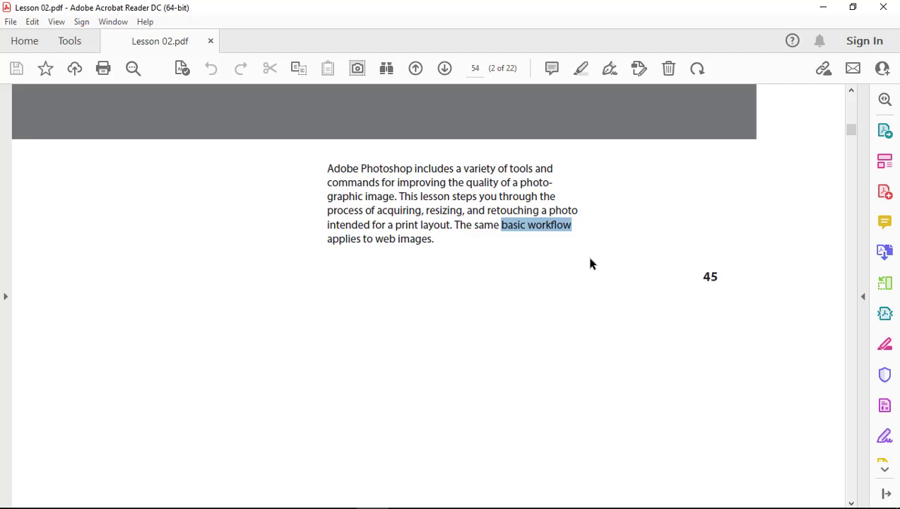
Scroll down to page 55's 'Strategy for retouching' section.
{"action": "scroll", "coordinate": [548, 286], "scroll_direction": "down", "scroll_amount": 3}
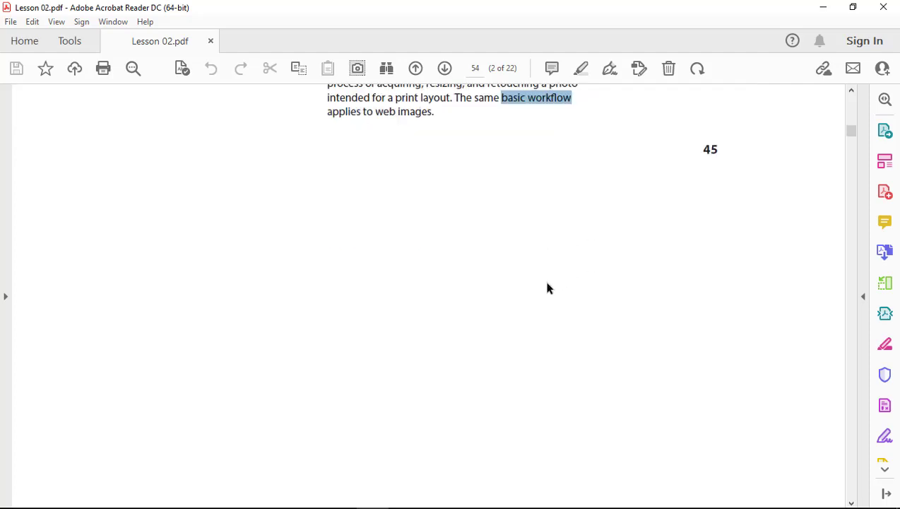
{"action": "scroll", "coordinate": [548, 286], "scroll_direction": "down", "scroll_amount": 5}
{"action": "scroll", "coordinate": [546, 283], "scroll_direction": "down", "scroll_amount": 3}
{"action": "scroll", "coordinate": [546, 282], "scroll_direction": "down", "scroll_amount": 2}
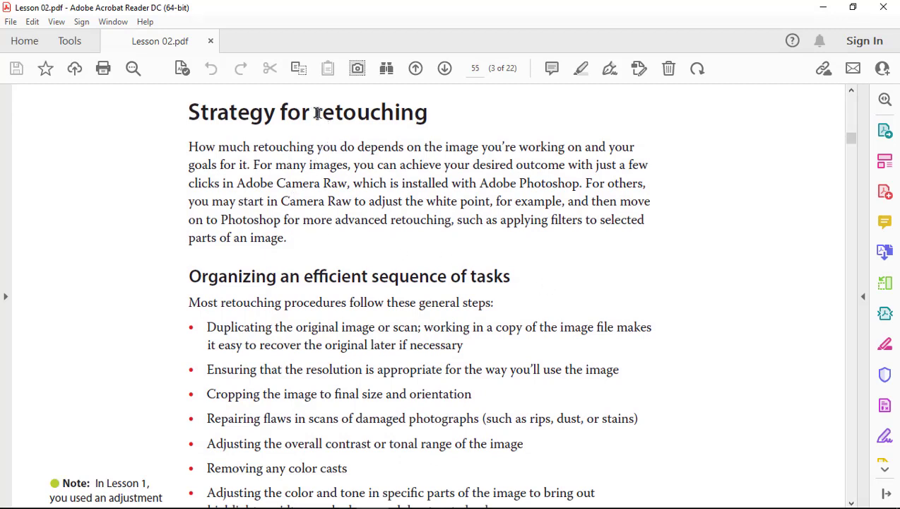
{"action": "left_click_drag", "start_coordinate": [315, 115], "coordinate": [428, 124]}
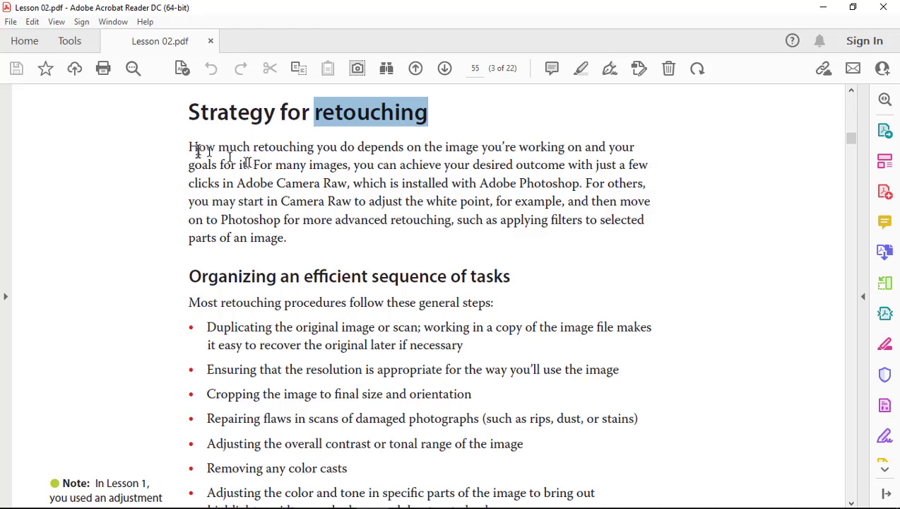
{"action": "left_click", "coordinate": [186, 165]}
{"action": "left_click_drag", "start_coordinate": [186, 166], "coordinate": [220, 166]}
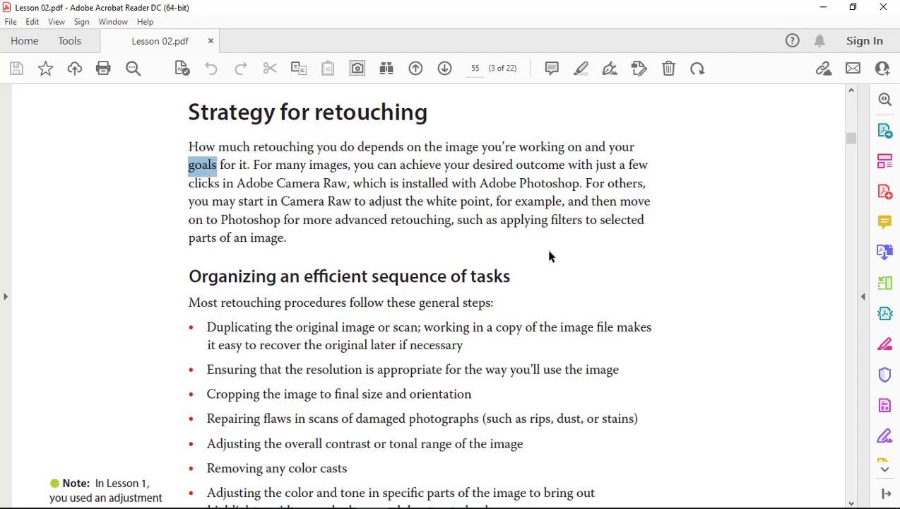
{"action": "left_click_drag", "start_coordinate": [236, 182], "coordinate": [329, 187]}
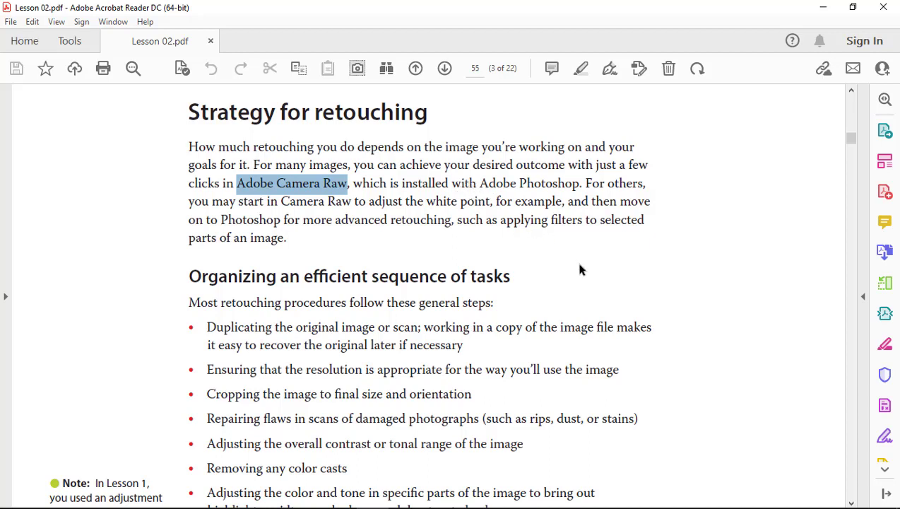
{"action": "scroll", "coordinate": [580, 269], "scroll_direction": "down", "scroll_amount": 3}
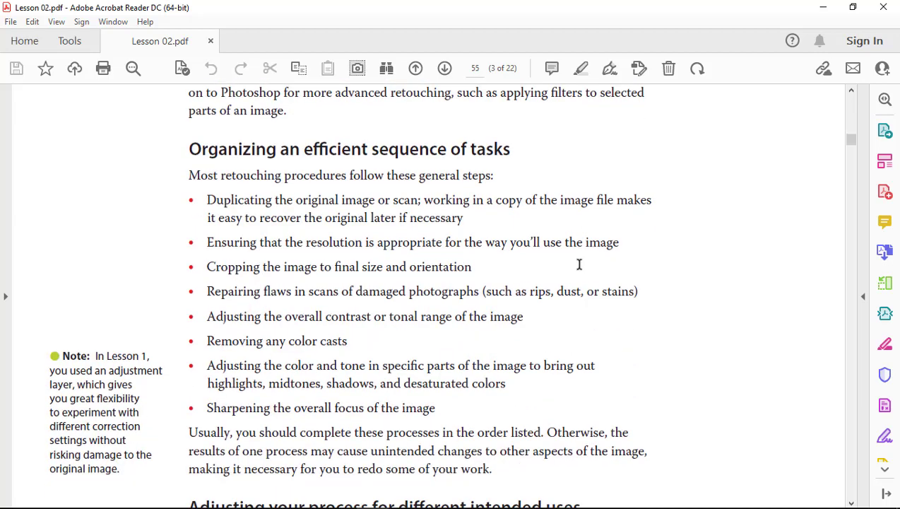
Select the first bullet, about duplicating the original image, under 'Organizing an efficient sequence of tasks'.
{"action": "scroll", "coordinate": [579, 264], "scroll_direction": "down", "scroll_amount": 1}
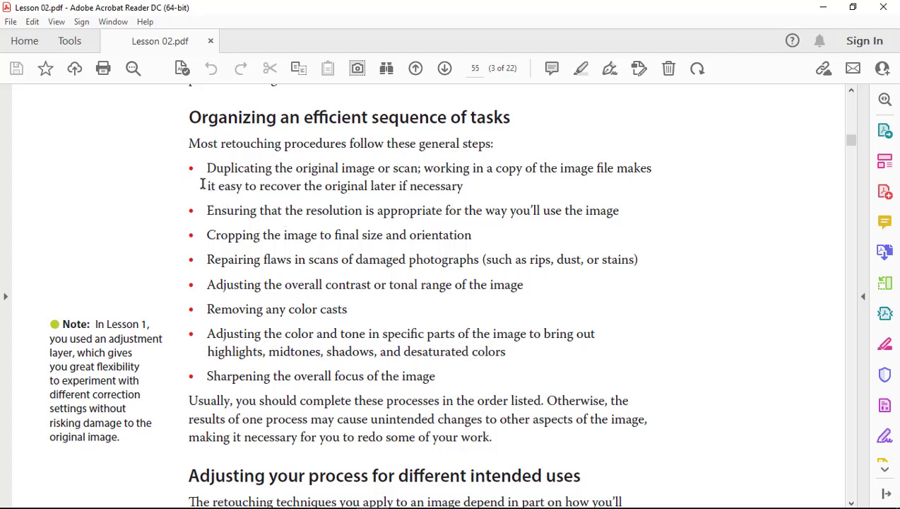
{"action": "mouse_move", "coordinate": [185, 164]}
{"action": "left_mouse_down"}
{"action": "mouse_move", "coordinate": [375, 211]}
{"action": "mouse_move", "coordinate": [462, 205]}
{"action": "mouse_move", "coordinate": [482, 195]}
{"action": "mouse_move", "coordinate": [476, 128]}
{"action": "mouse_move", "coordinate": [467, 194]}
{"action": "left_mouse_up"}
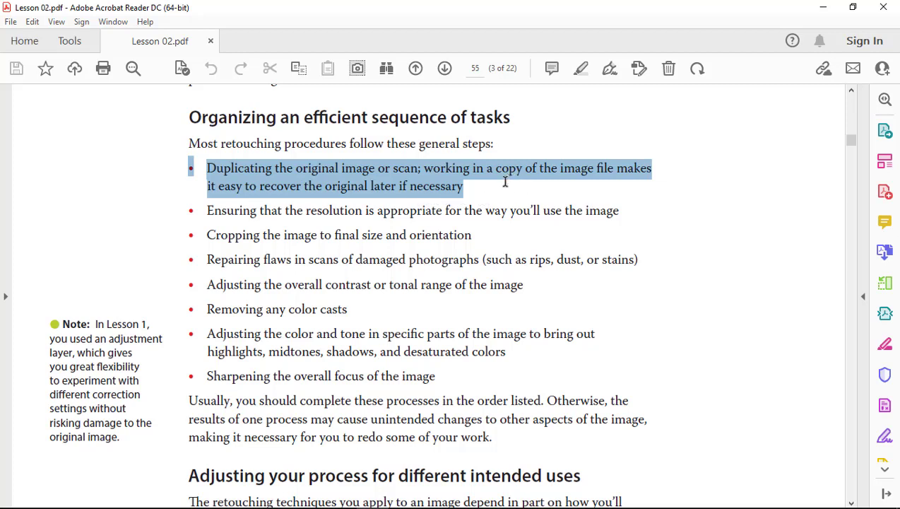
Reselect the duplicate-the-original step, then clear the selection so no step stays highlighted.
{"action": "left_click", "coordinate": [467, 186]}
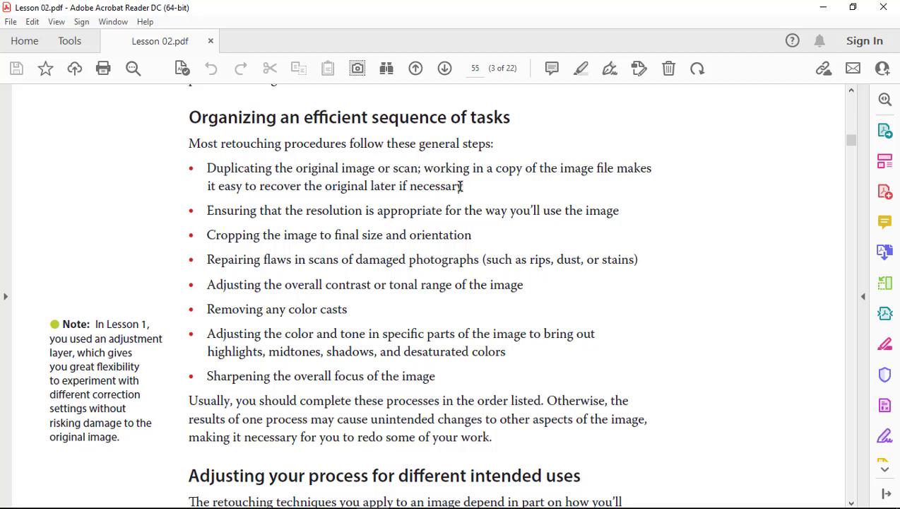
{"action": "mouse_move", "coordinate": [206, 168]}
{"action": "left_mouse_down"}
{"action": "mouse_move", "coordinate": [374, 205]}
{"action": "mouse_move", "coordinate": [472, 194]}
{"action": "left_mouse_up"}
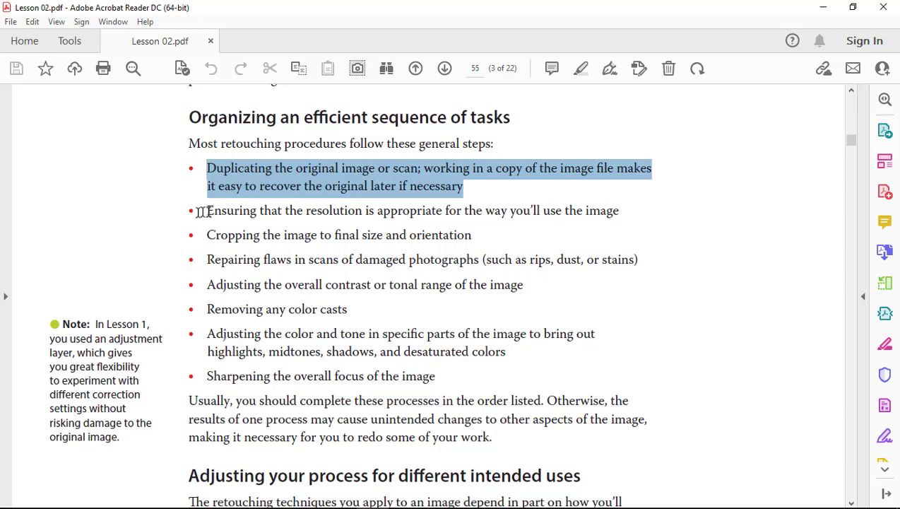
{"action": "left_click", "coordinate": [620, 211]}
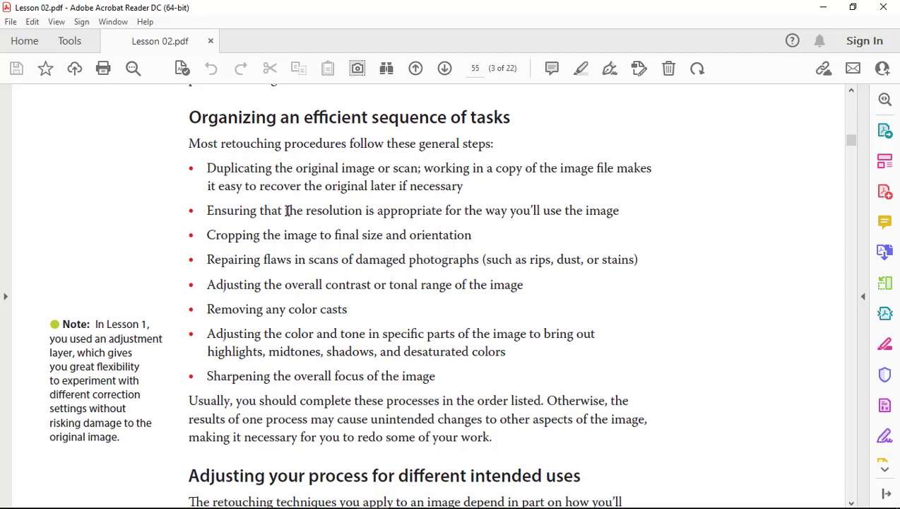
{"action": "mouse_move", "coordinate": [285, 211]}
{"action": "left_mouse_down"}
{"action": "mouse_move", "coordinate": [431, 222]}
{"action": "mouse_move", "coordinate": [441, 212]}
{"action": "left_mouse_up"}
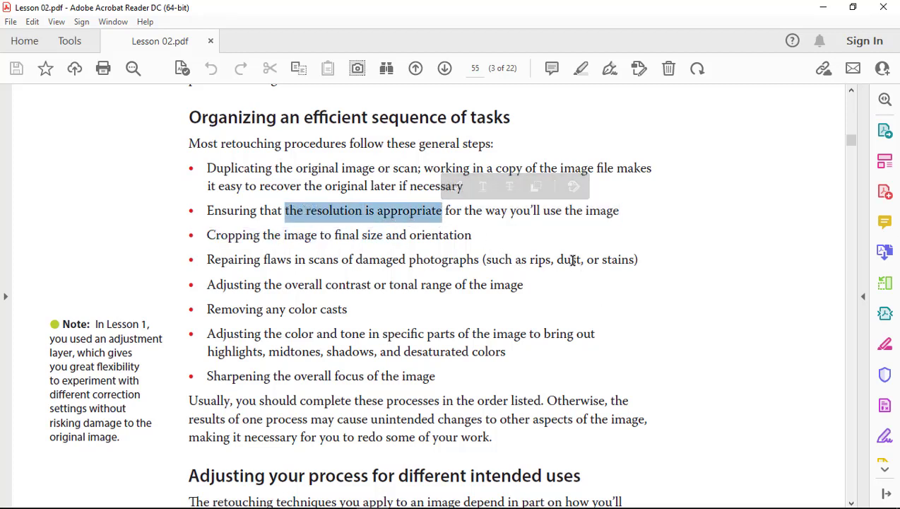
{"action": "left_click", "coordinate": [518, 242]}
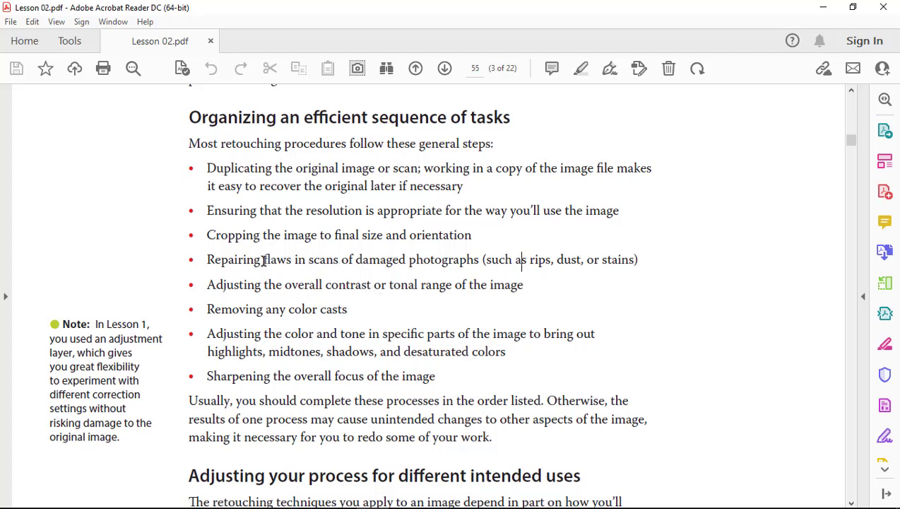
Select the words flaws, rips, dust and stains in turn, then clear the selection.
{"action": "left_click_drag", "start_coordinate": [265, 260], "coordinate": [291, 262]}
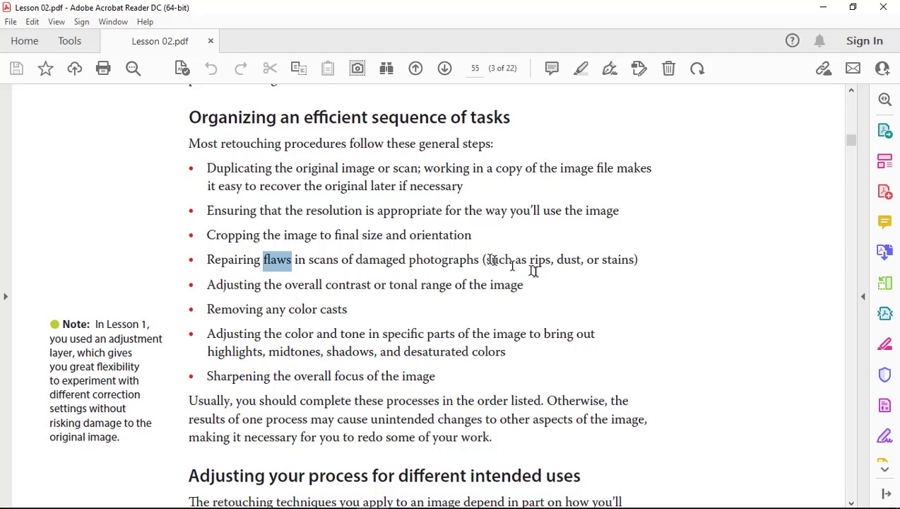
{"action": "left_click_drag", "start_coordinate": [529, 260], "coordinate": [551, 260]}
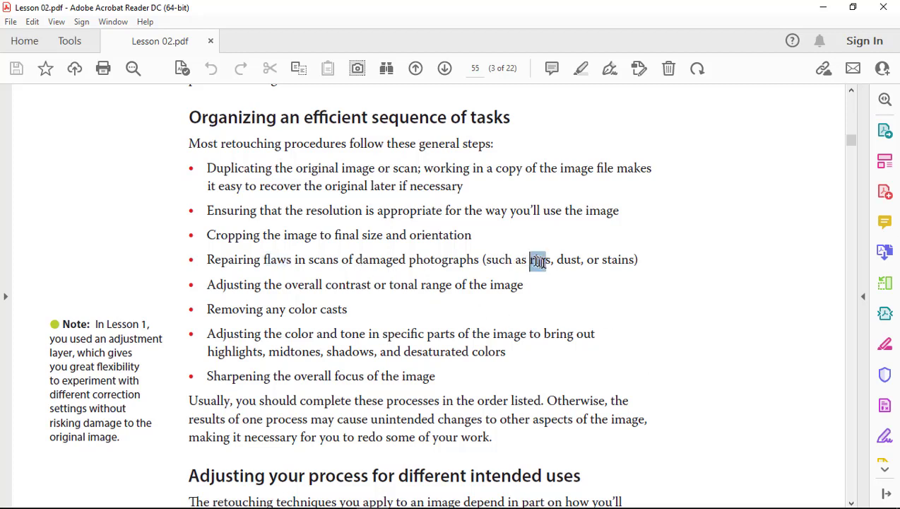
{"action": "left_click", "coordinate": [562, 261]}
{"action": "double_click", "coordinate": [562, 261]}
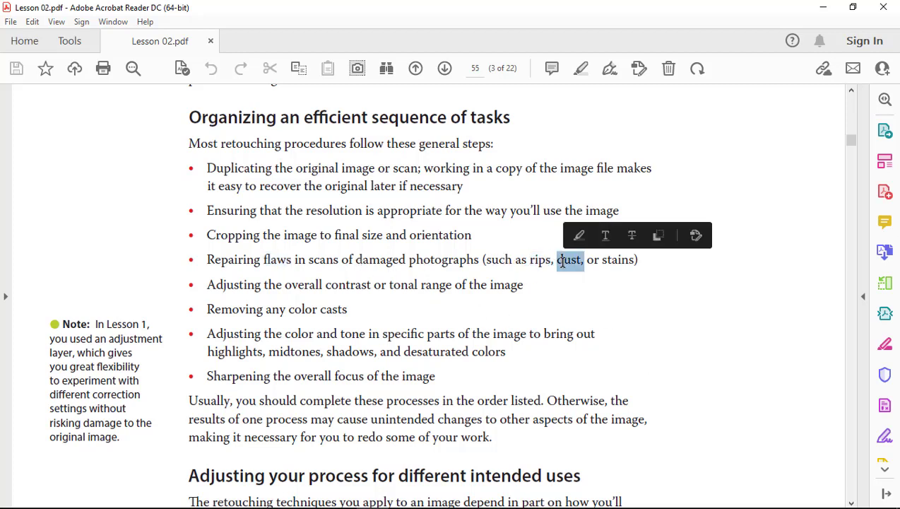
{"action": "left_click", "coordinate": [611, 260]}
{"action": "double_click", "coordinate": [611, 260]}
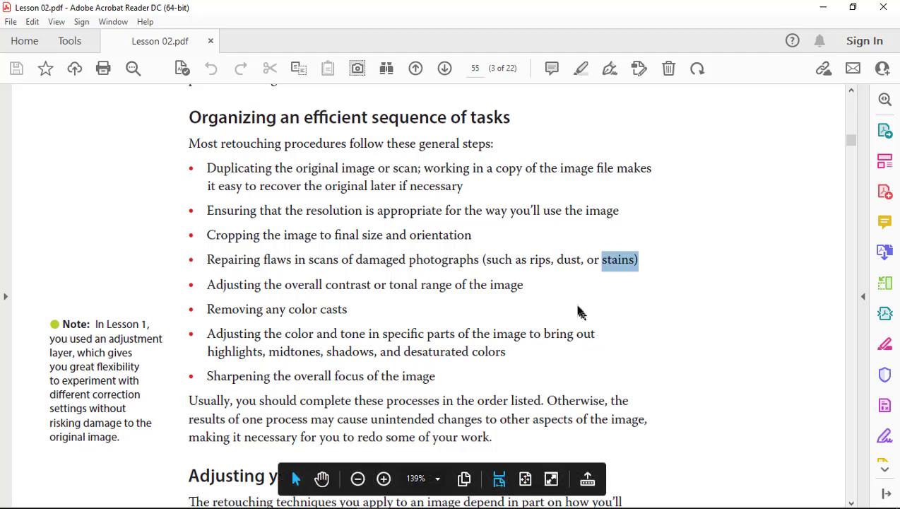
{"action": "left_click", "coordinate": [535, 287]}
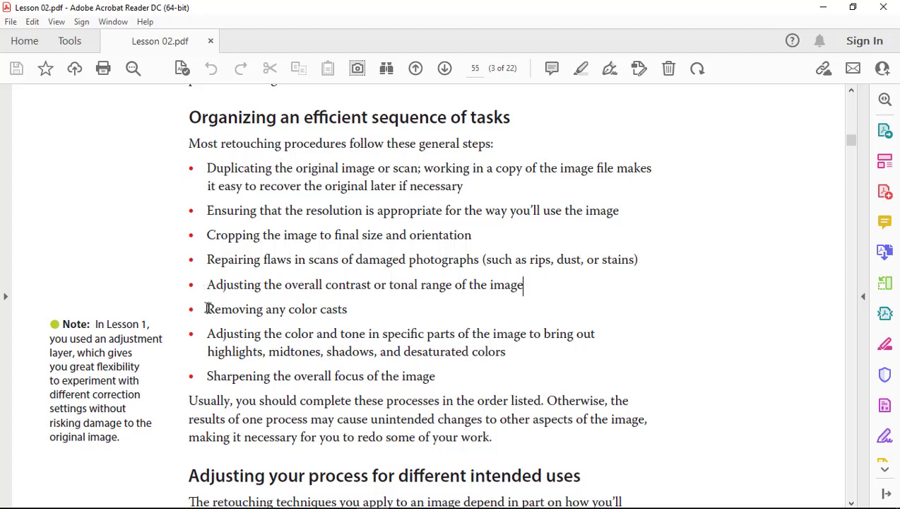
Pick out 'color casts' in the sixth step, then zoom the page from 150% to 200%.
{"action": "mouse_move", "coordinate": [207, 309]}
{"action": "left_mouse_down"}
{"action": "mouse_move", "coordinate": [302, 334]}
{"action": "mouse_move", "coordinate": [322, 315]}
{"action": "mouse_move", "coordinate": [348, 311]}
{"action": "left_mouse_up"}
{"action": "left_click", "coordinate": [348, 311]}
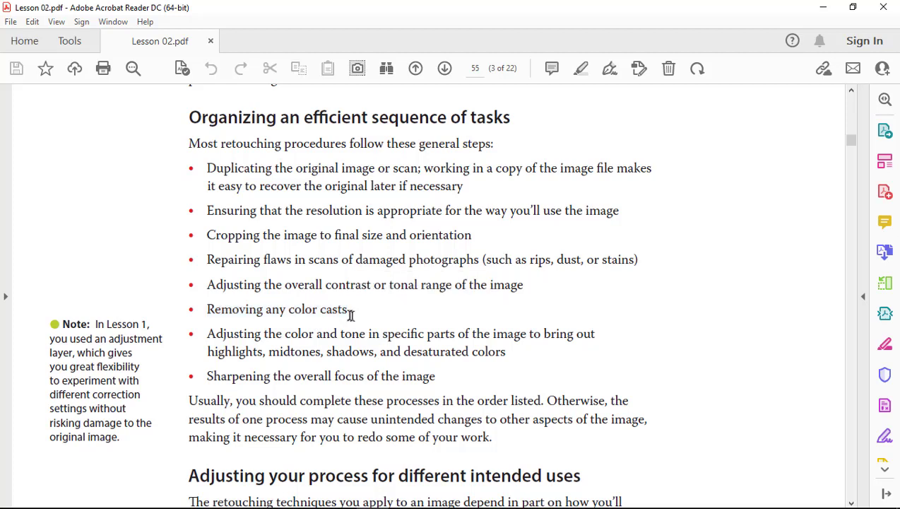
{"action": "left_click", "coordinate": [290, 308], "text": "shift"}
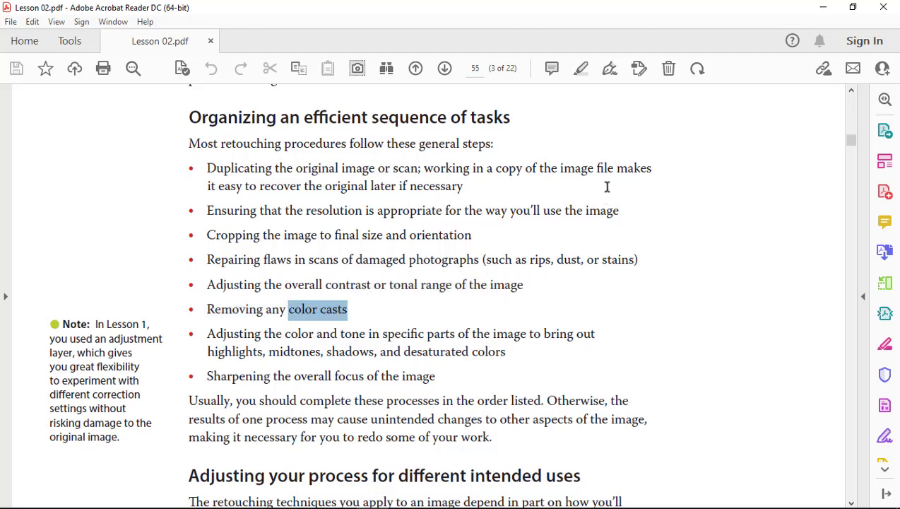
{"action": "mouse_move", "coordinate": [415, 454]}
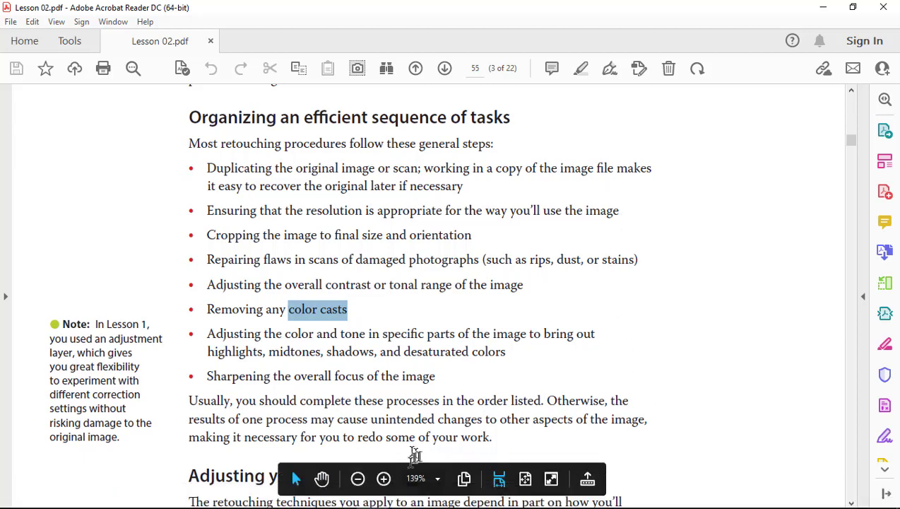
{"action": "left_click", "coordinate": [383, 478]}
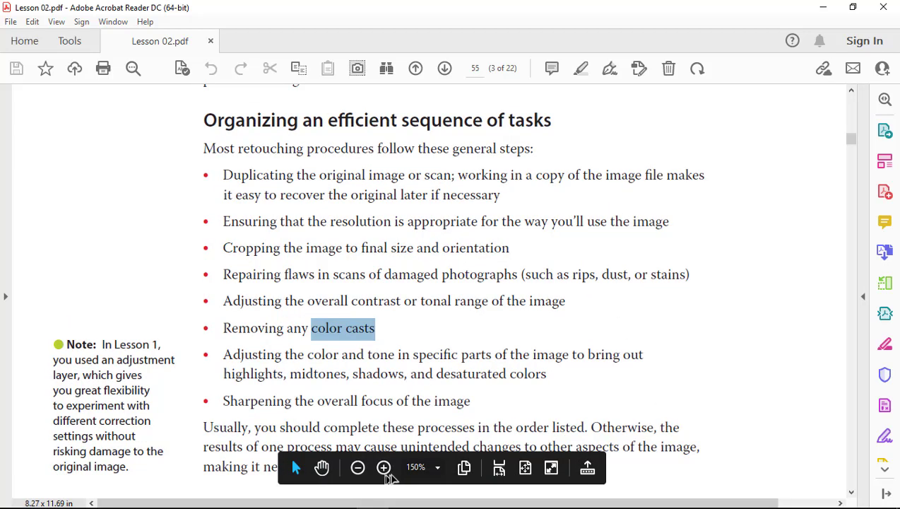
{"action": "left_click", "coordinate": [384, 468]}
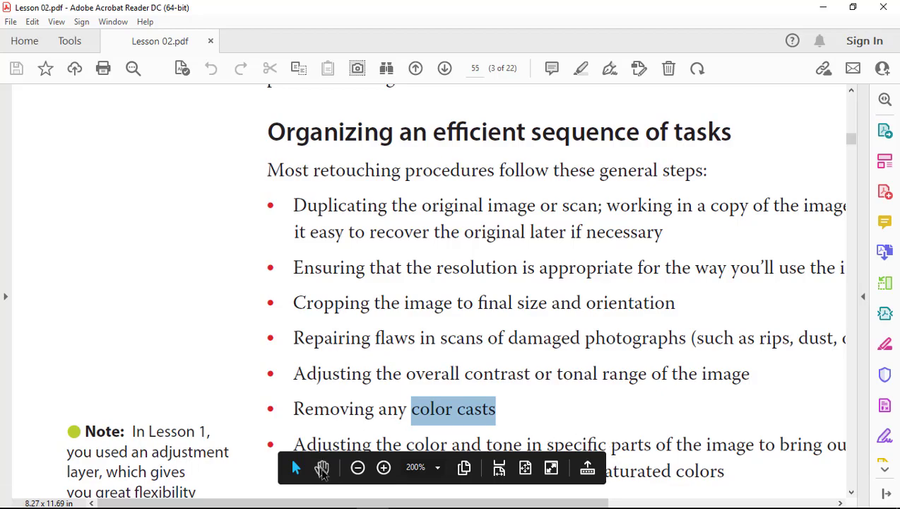
Use the Hand tool to drag the page up and left, centring the retouching steps list.
{"action": "left_click", "coordinate": [322, 470]}
{"action": "mouse_move", "coordinate": [644, 338]}
{"action": "left_mouse_down"}
{"action": "mouse_move", "coordinate": [426, 225]}
{"action": "mouse_move", "coordinate": [448, 181]}
{"action": "left_mouse_up"}
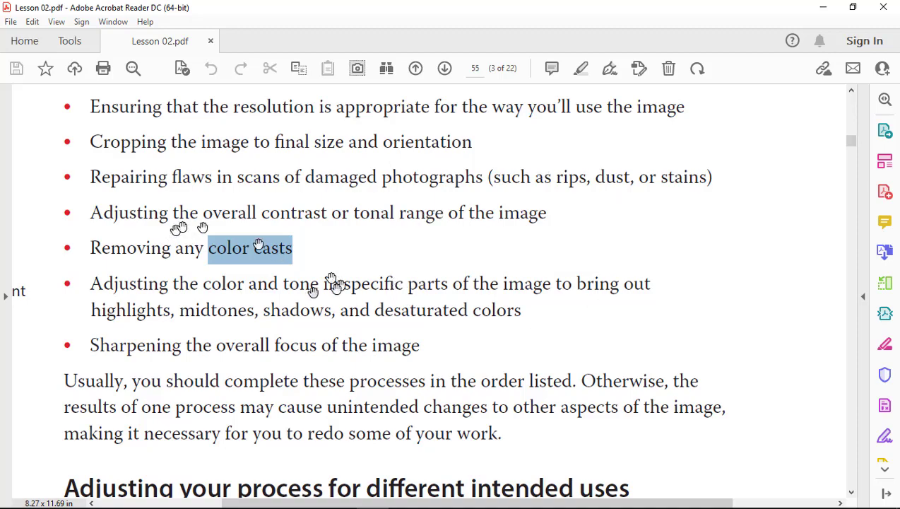
Drag page 55 up to show the sharpening step and the 'Adjusting your process for different intended uses' heading.
{"action": "left_click_drag", "start_coordinate": [412, 334], "coordinate": [405, 163]}
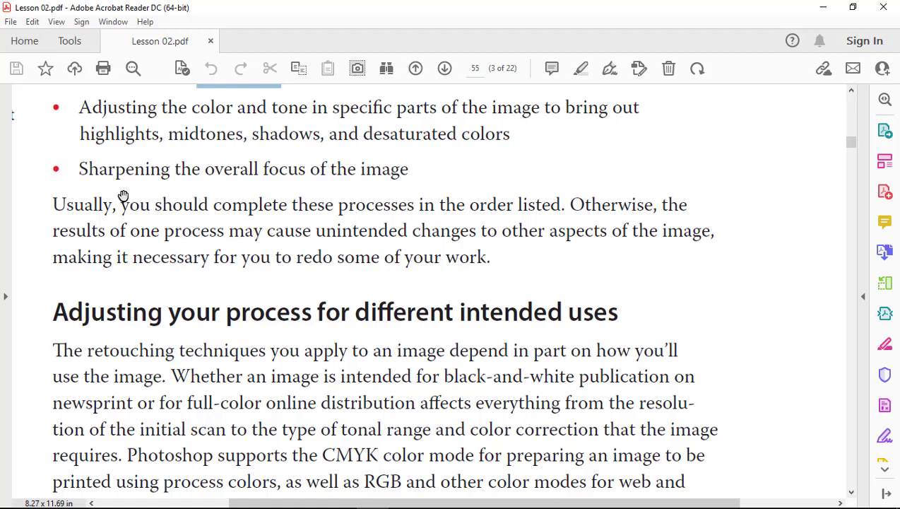
Clear the 'color casts' highlight and pan back up through the earlier retouching steps.
{"action": "left_click_drag", "start_coordinate": [141, 192], "coordinate": [169, 234]}
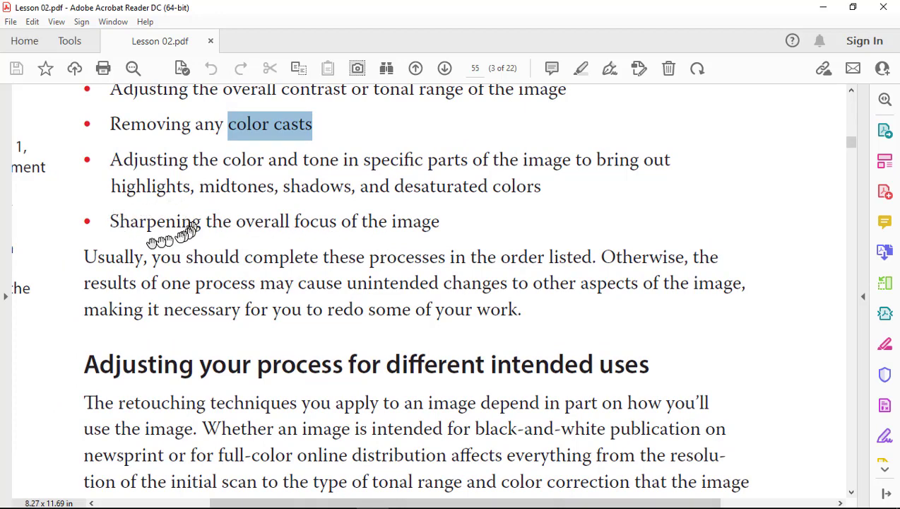
{"action": "left_click", "coordinate": [374, 197]}
{"action": "left_click_drag", "start_coordinate": [480, 148], "coordinate": [526, 367]}
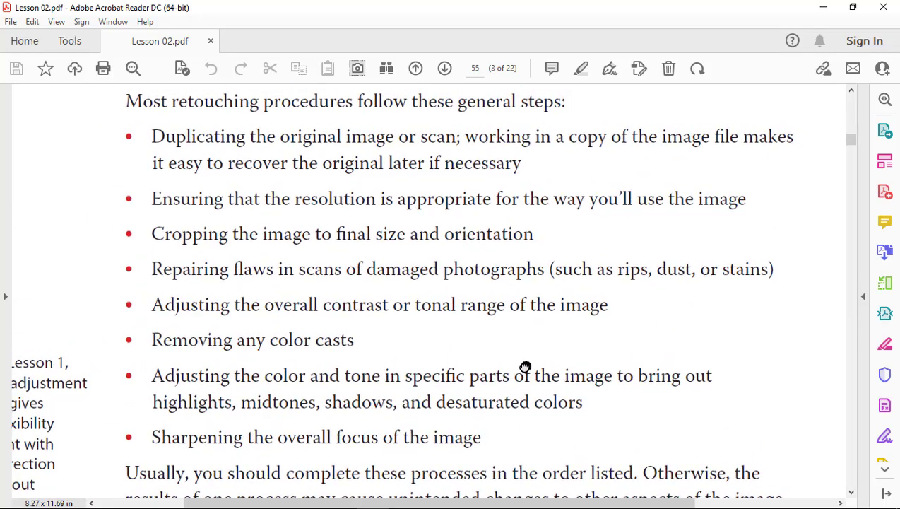
{"action": "left_click_drag", "start_coordinate": [417, 237], "coordinate": [410, 255]}
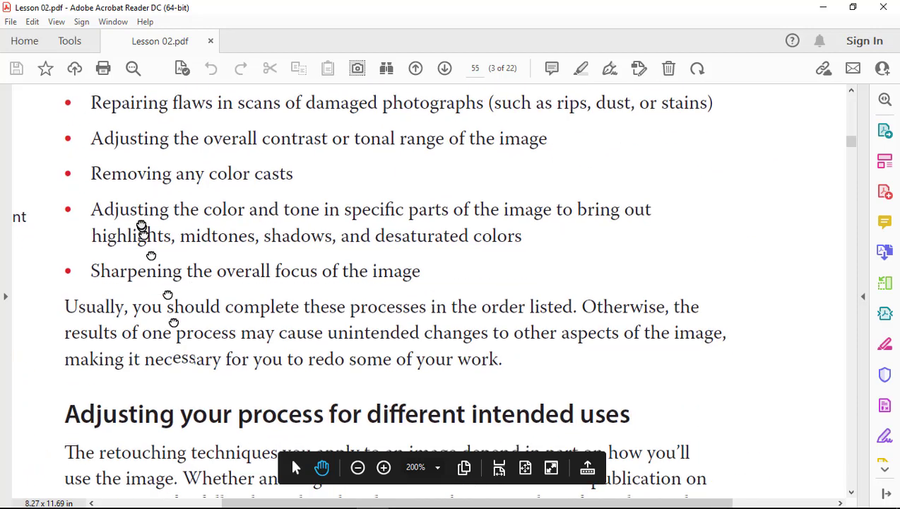
{"action": "left_click_drag", "start_coordinate": [201, 401], "coordinate": [147, 215]}
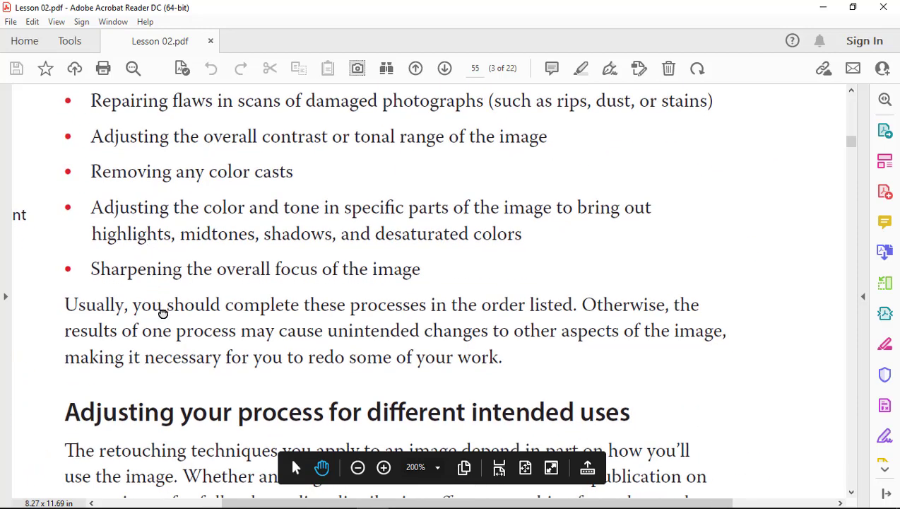
{"action": "left_click_drag", "start_coordinate": [168, 331], "coordinate": [200, 381]}
{"action": "mouse_move", "coordinate": [200, 205]}
{"action": "left_mouse_down"}
{"action": "mouse_move", "coordinate": [202, 278]}
{"action": "mouse_move", "coordinate": [224, 331]}
{"action": "left_mouse_up"}
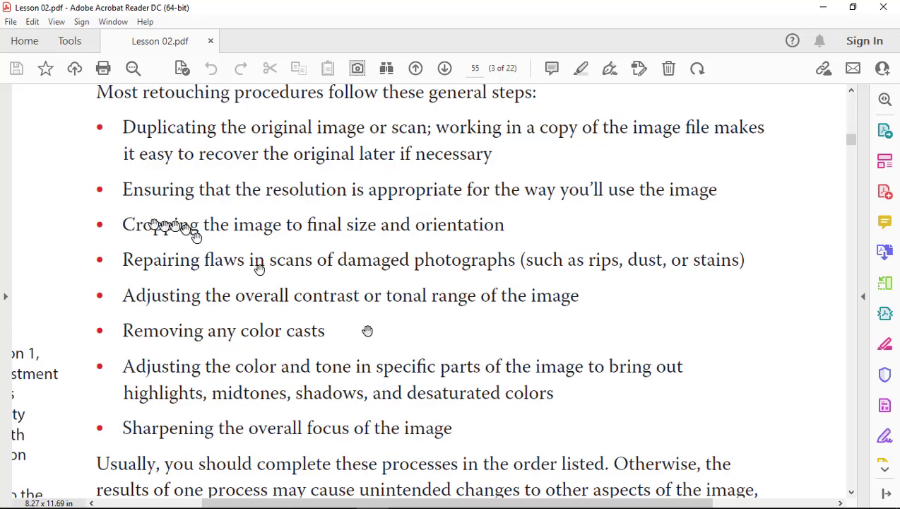
Pan down to the 'Adjusting your process' paragraph, then back to the bullet list.
{"action": "mouse_move", "coordinate": [421, 416]}
{"action": "left_mouse_down"}
{"action": "mouse_move", "coordinate": [375, 164]}
{"action": "mouse_move", "coordinate": [405, 122]}
{"action": "left_mouse_up"}
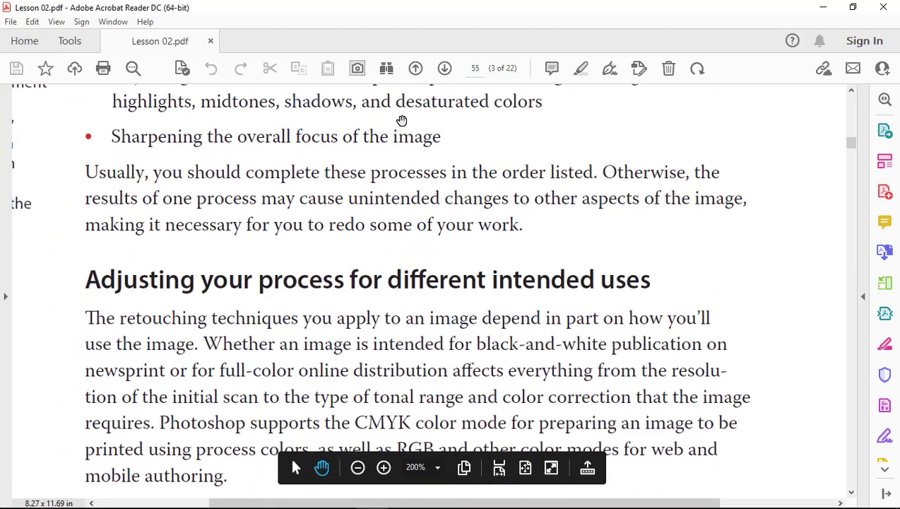
{"action": "left_click_drag", "start_coordinate": [268, 365], "coordinate": [251, 225]}
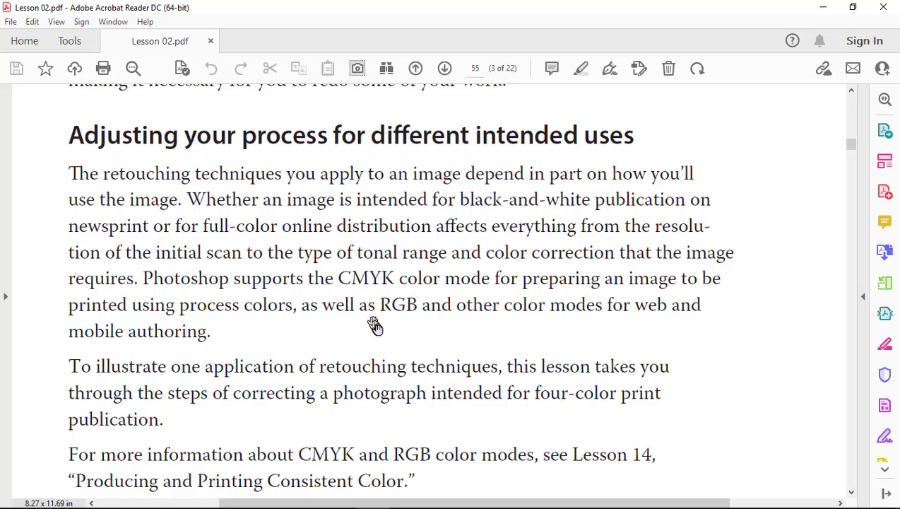
{"action": "mouse_move", "coordinate": [374, 325]}
{"action": "left_mouse_down"}
{"action": "mouse_move", "coordinate": [378, 283]}
{"action": "mouse_move", "coordinate": [383, 297]}
{"action": "left_mouse_up"}
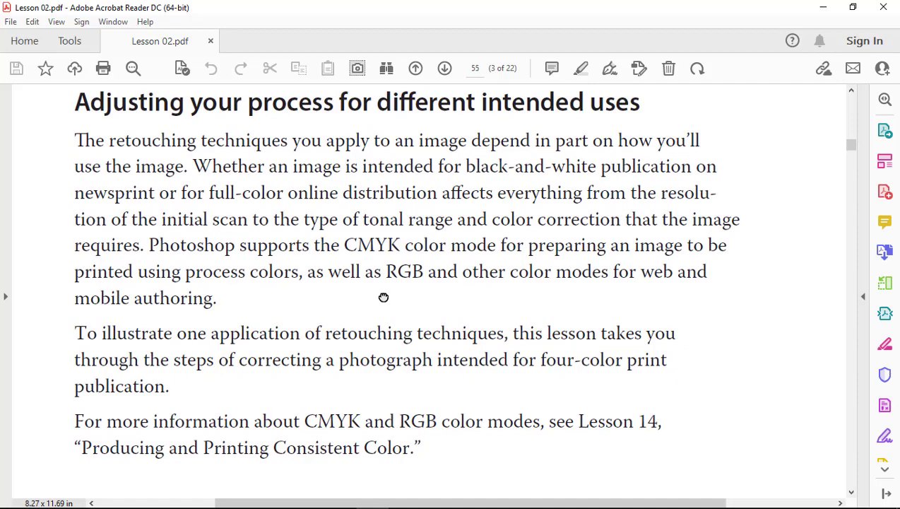
{"action": "left_click_drag", "start_coordinate": [383, 297], "coordinate": [395, 388]}
{"action": "left_click_drag", "start_coordinate": [358, 191], "coordinate": [357, 291]}
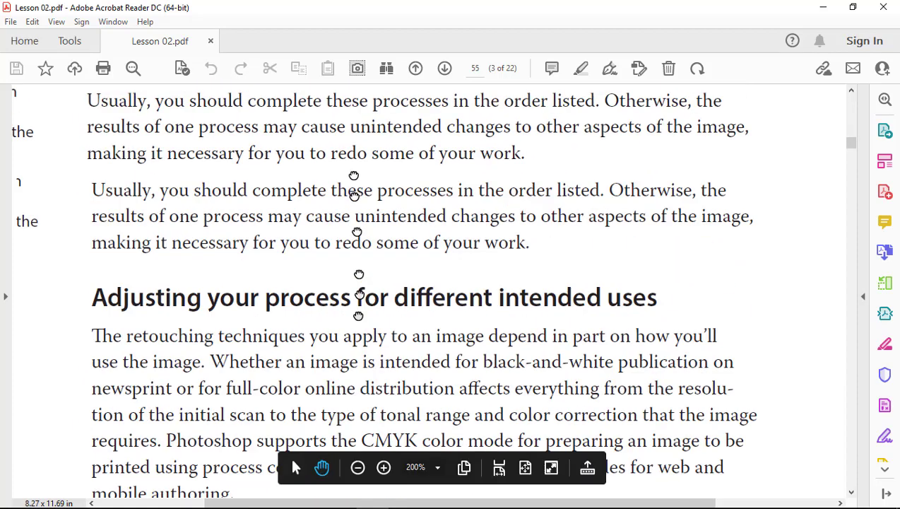
{"action": "left_click_drag", "start_coordinate": [337, 157], "coordinate": [338, 279]}
{"action": "left_click_drag", "start_coordinate": [315, 189], "coordinate": [308, 257]}
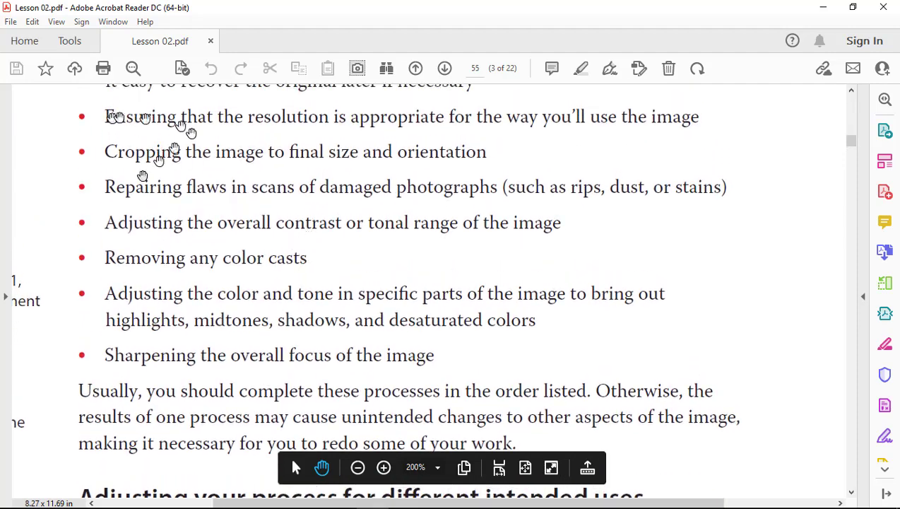
Show the 'Adjusting your process' section and its 'To illustrate' and 'For more information' paragraphs.
{"action": "mouse_move", "coordinate": [233, 360]}
{"action": "left_mouse_down"}
{"action": "mouse_move", "coordinate": [232, 251]}
{"action": "mouse_move", "coordinate": [174, 70]}
{"action": "left_mouse_up"}
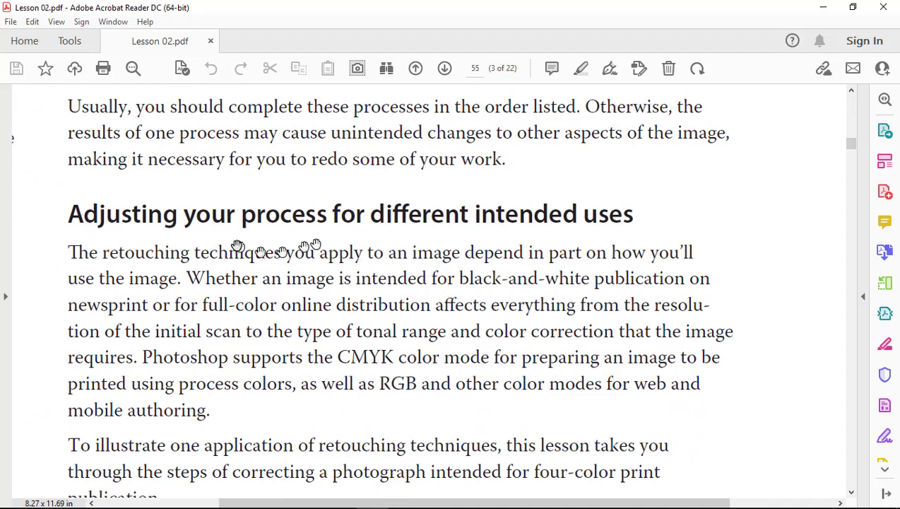
{"action": "left_click_drag", "start_coordinate": [258, 174], "coordinate": [289, 401]}
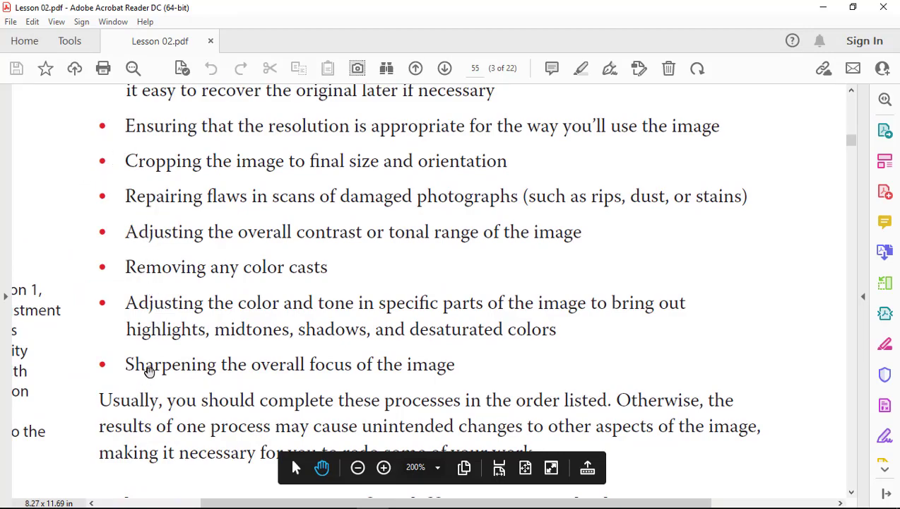
{"action": "left_click_drag", "start_coordinate": [147, 378], "coordinate": [125, 137]}
{"action": "mouse_move", "coordinate": [232, 389]}
{"action": "left_mouse_down"}
{"action": "mouse_move", "coordinate": [237, 183]}
{"action": "mouse_move", "coordinate": [237, 204]}
{"action": "left_mouse_up"}
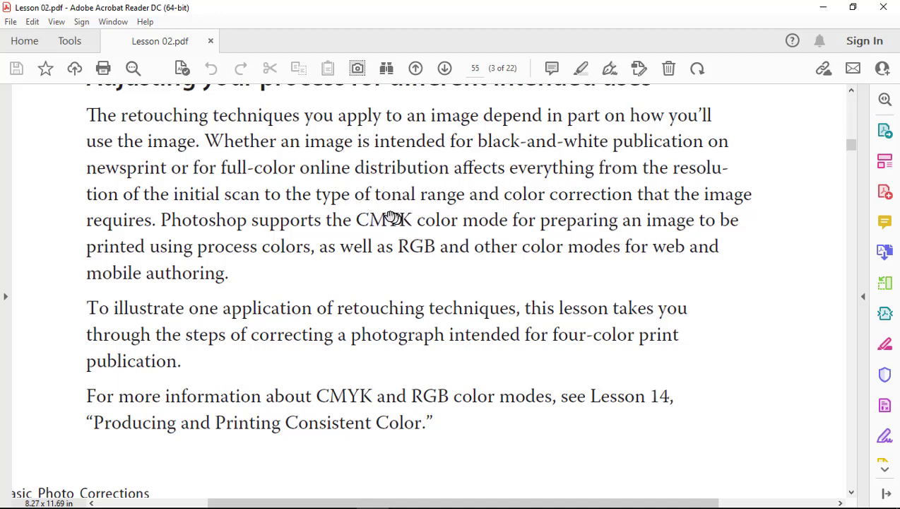
Scroll to the bottom of page 55, where Lesson 14 is referenced for CMYK and RGB.
{"action": "scroll", "coordinate": [392, 216], "scroll_direction": "down", "scroll_amount": 1}
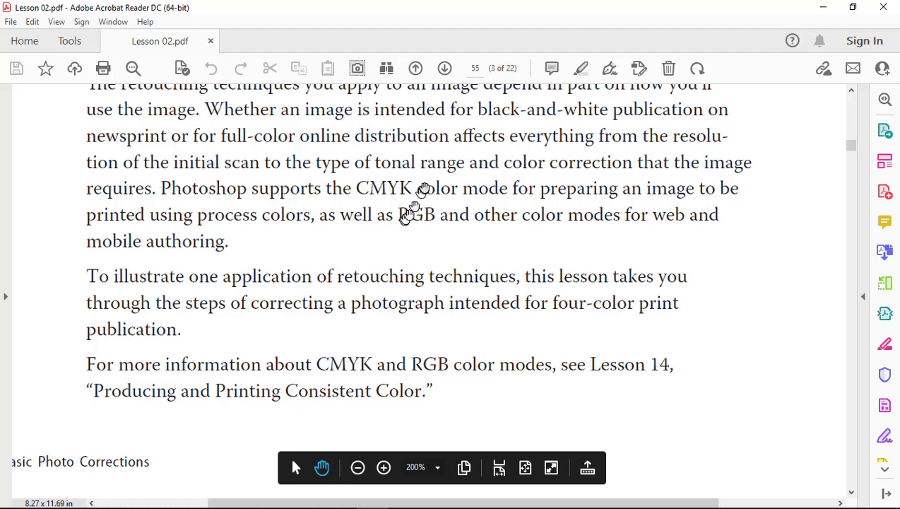
{"action": "scroll", "coordinate": [455, 327], "scroll_direction": "down", "scroll_amount": 3}
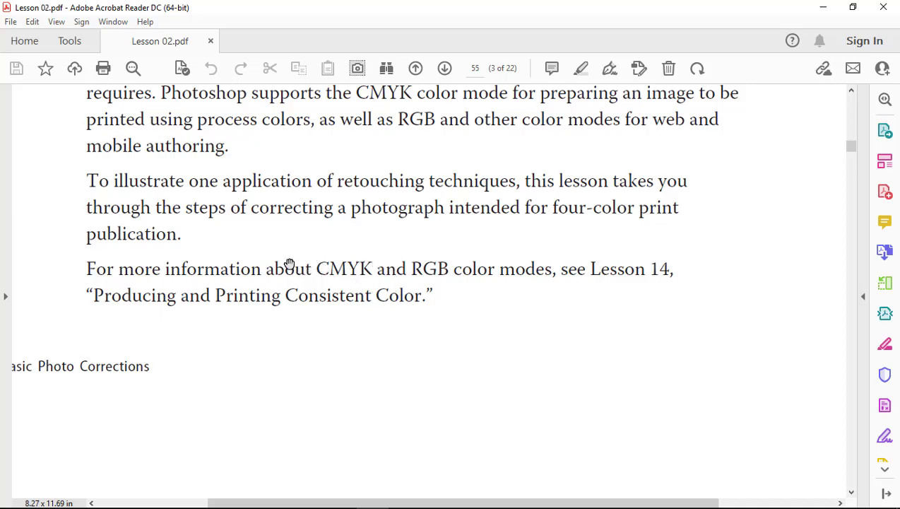
Scroll to page 56 and place the 'Resolution and image size' heading near the top.
{"action": "scroll", "coordinate": [470, 219], "scroll_direction": "down", "scroll_amount": 3}
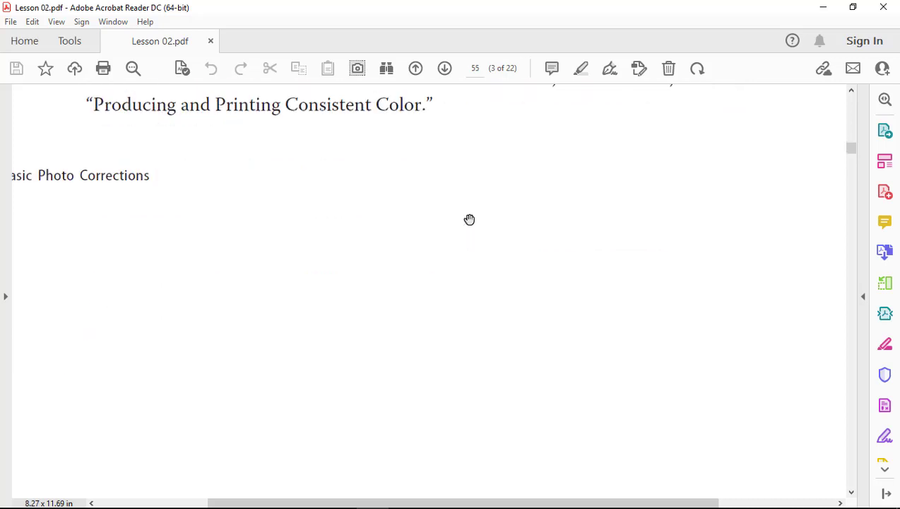
{"action": "scroll", "coordinate": [470, 219], "scroll_direction": "down", "scroll_amount": 3}
{"action": "scroll", "coordinate": [469, 220], "scroll_direction": "down", "scroll_amount": 3}
{"action": "scroll", "coordinate": [469, 219], "scroll_direction": "down", "scroll_amount": 2}
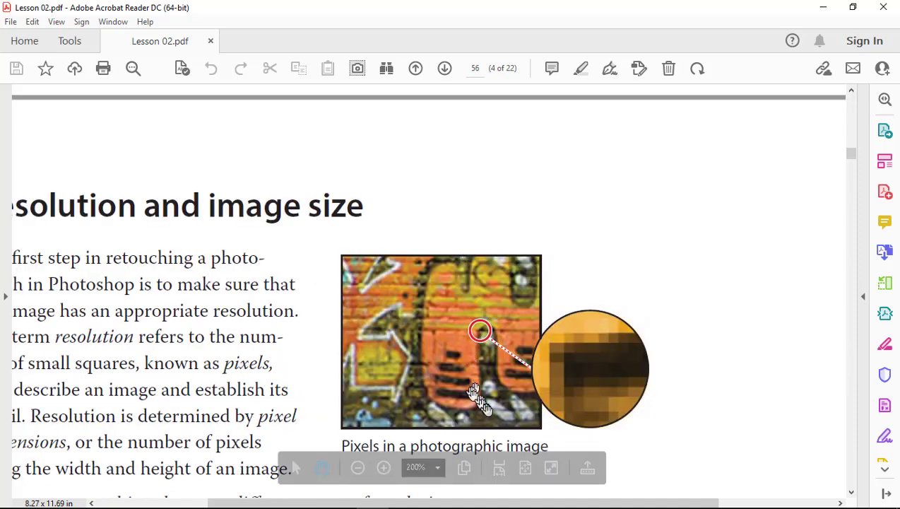
{"action": "left_click_drag", "start_coordinate": [507, 501], "coordinate": [433, 487]}
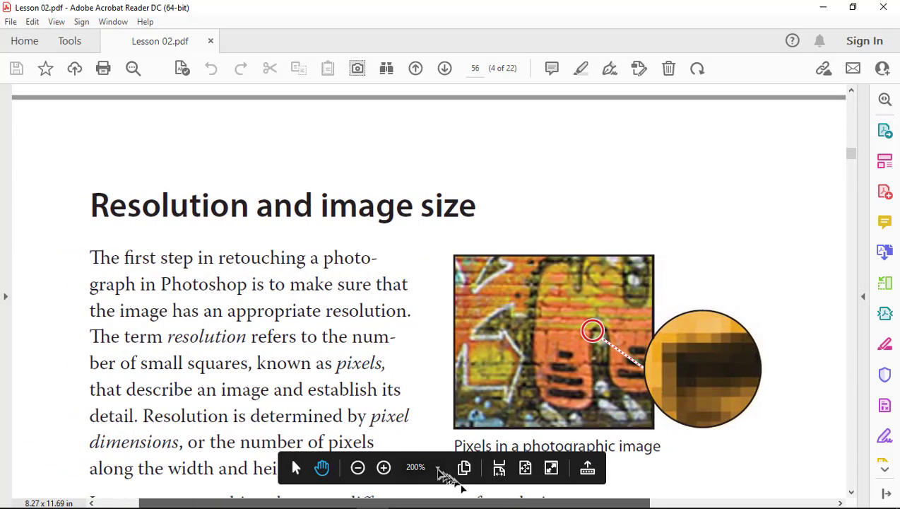
{"action": "left_click_drag", "start_coordinate": [392, 295], "coordinate": [338, 199]}
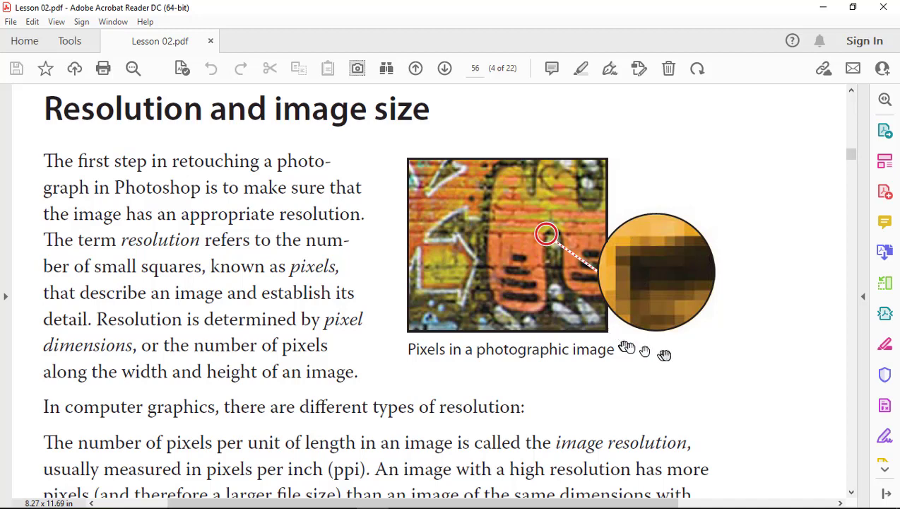
Scroll down page 56 to the image resolution and monitor resolution (ppi) paragraphs.
{"action": "scroll", "coordinate": [666, 354], "scroll_direction": "down", "scroll_amount": 3}
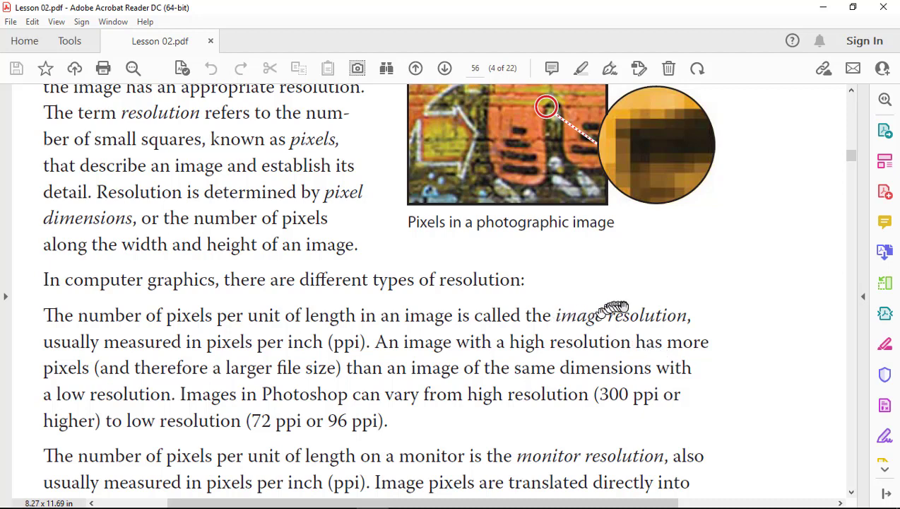
{"action": "scroll", "coordinate": [593, 360], "scroll_direction": "down", "scroll_amount": 3}
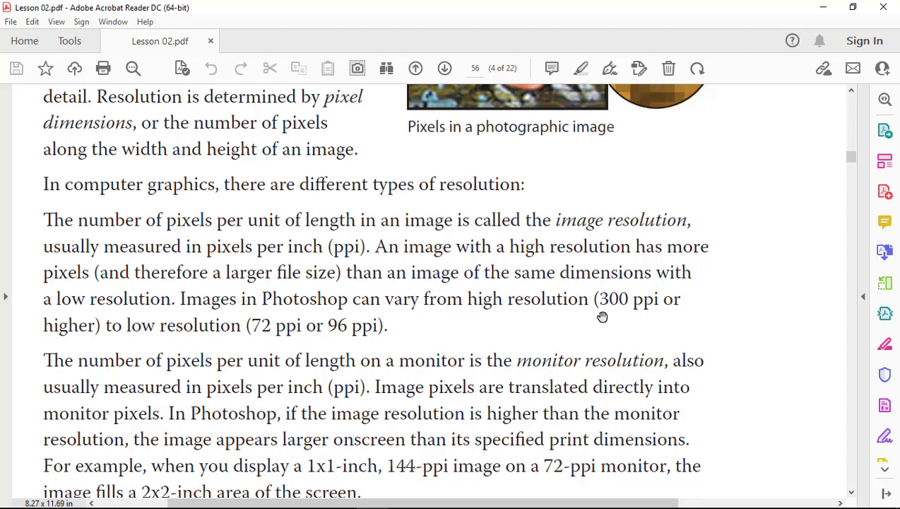
Scroll to the 4x6-inch 72 ppi (364.5 KB) and 200 ppi (2.75 MB) comparison figures.
{"action": "scroll", "coordinate": [602, 316], "scroll_direction": "down", "scroll_amount": 2}
{"action": "scroll", "coordinate": [602, 316], "scroll_direction": "down", "scroll_amount": 3}
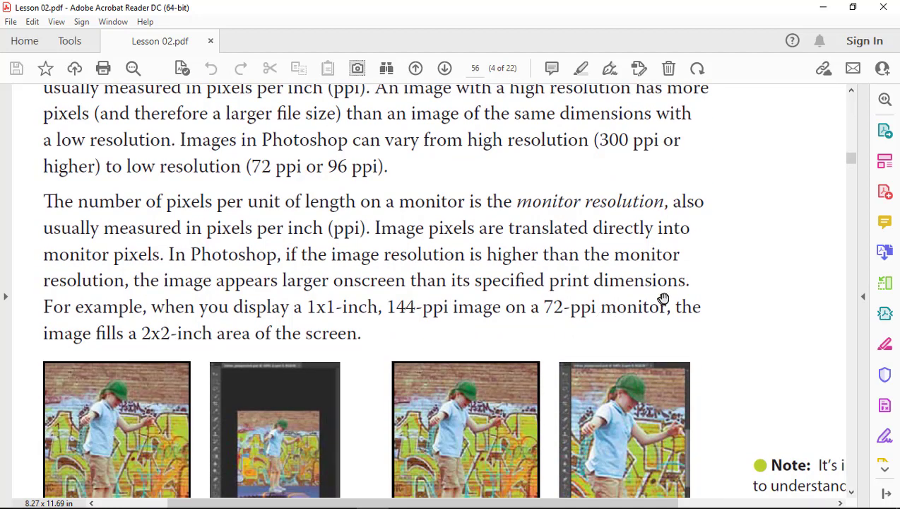
{"action": "scroll", "coordinate": [721, 272], "scroll_direction": "up", "scroll_amount": 2}
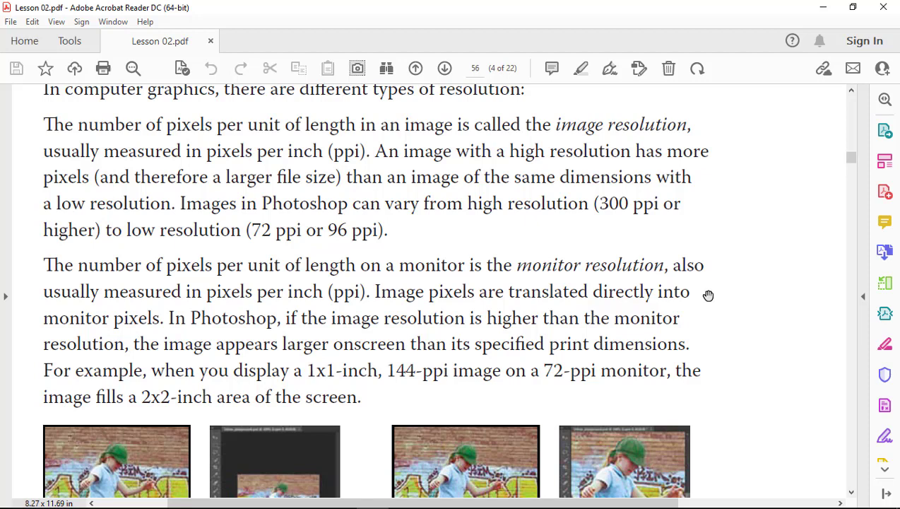
{"action": "scroll", "coordinate": [707, 295], "scroll_direction": "down", "scroll_amount": 3}
{"action": "scroll", "coordinate": [708, 294], "scroll_direction": "down", "scroll_amount": 1}
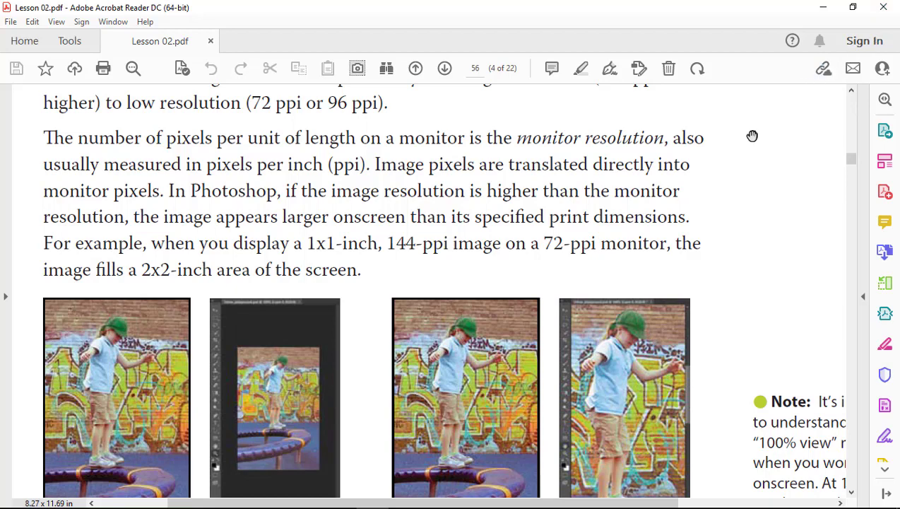
{"action": "scroll", "coordinate": [752, 135], "scroll_direction": "down", "scroll_amount": 3}
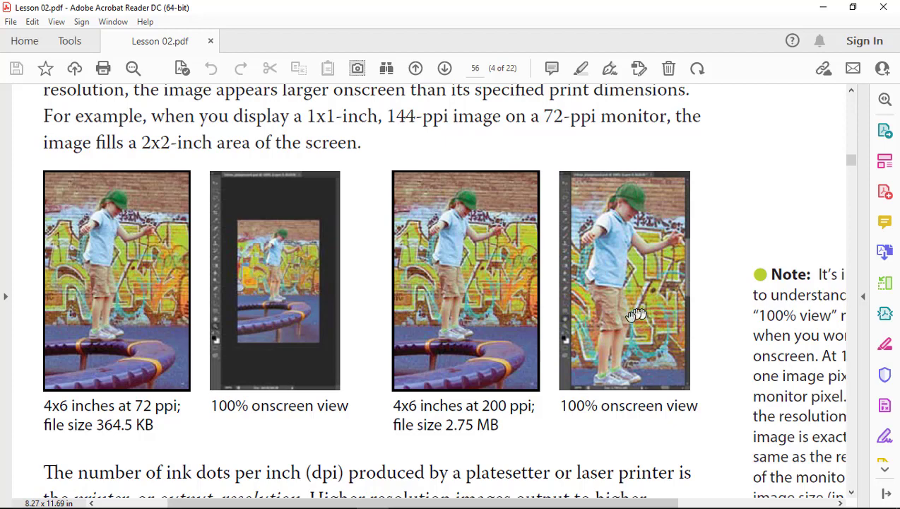
Scroll past the printer resolution (dpi) paragraph at the bottom of page 56.
{"action": "scroll", "coordinate": [664, 395], "scroll_direction": "down", "scroll_amount": 3}
{"action": "scroll", "coordinate": [665, 395], "scroll_direction": "down", "scroll_amount": 2}
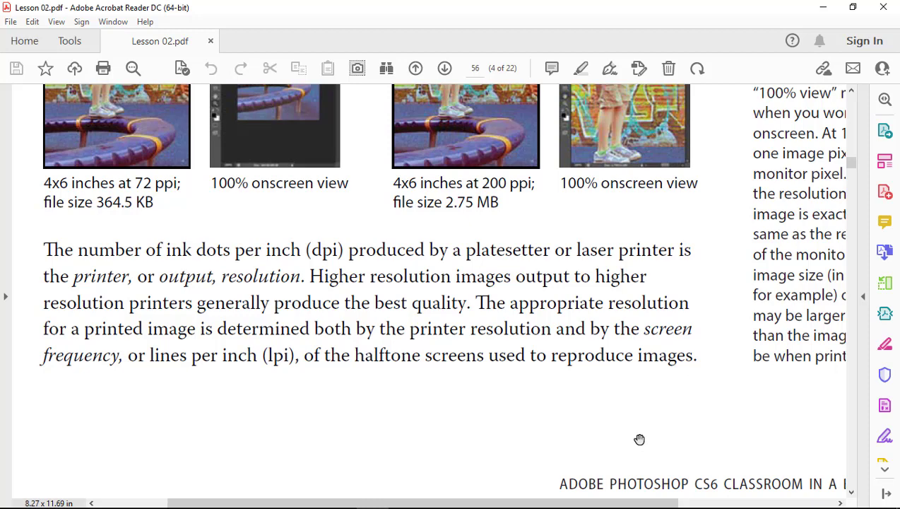
{"action": "scroll", "coordinate": [639, 440], "scroll_direction": "up", "scroll_amount": 2}
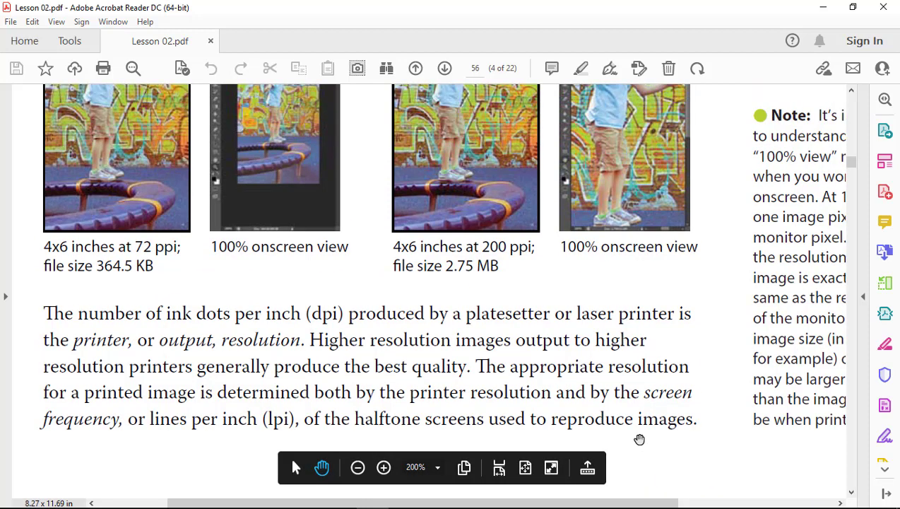
{"action": "scroll", "coordinate": [653, 365], "scroll_direction": "down", "scroll_amount": 2}
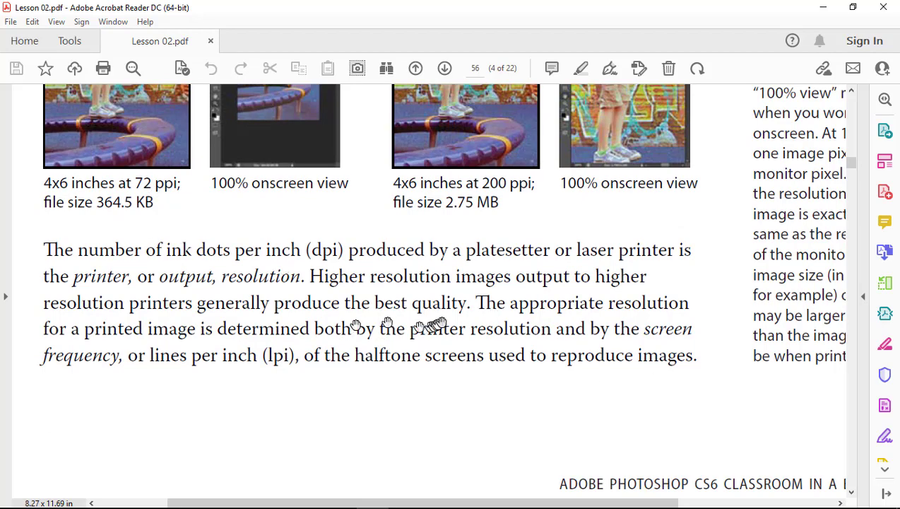
{"action": "scroll", "coordinate": [442, 319], "scroll_direction": "down", "scroll_amount": 5}
Scroll to page 57's 'Getting started' heading showing steps 1 and 2 about Bridge.
{"action": "scroll", "coordinate": [441, 321], "scroll_direction": "down", "scroll_amount": 5}
{"action": "scroll", "coordinate": [441, 321], "scroll_direction": "down", "scroll_amount": 10}
{"action": "scroll", "coordinate": [441, 322], "scroll_direction": "down", "scroll_amount": 6}
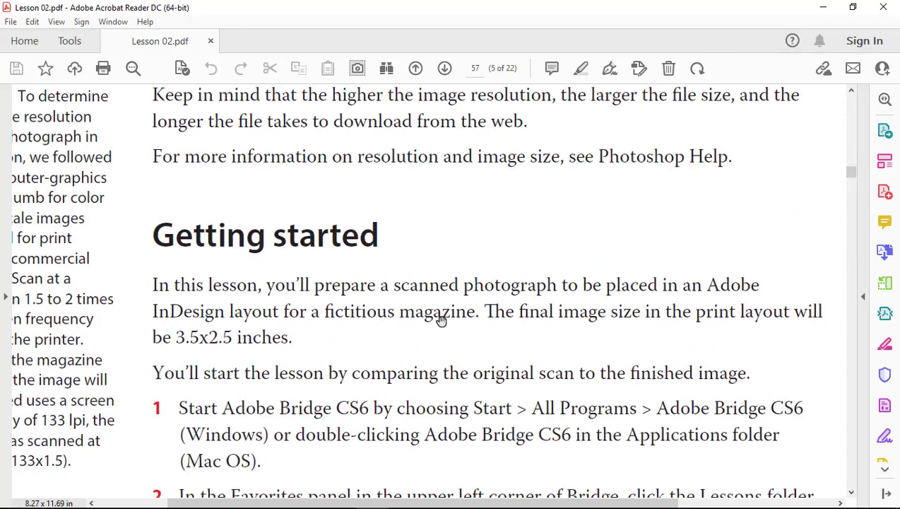
{"action": "scroll", "coordinate": [442, 321], "scroll_direction": "down", "scroll_amount": 4}
{"action": "scroll", "coordinate": [442, 321], "scroll_direction": "down", "scroll_amount": 1}
{"action": "scroll", "coordinate": [441, 321], "scroll_direction": "down", "scroll_amount": 4}
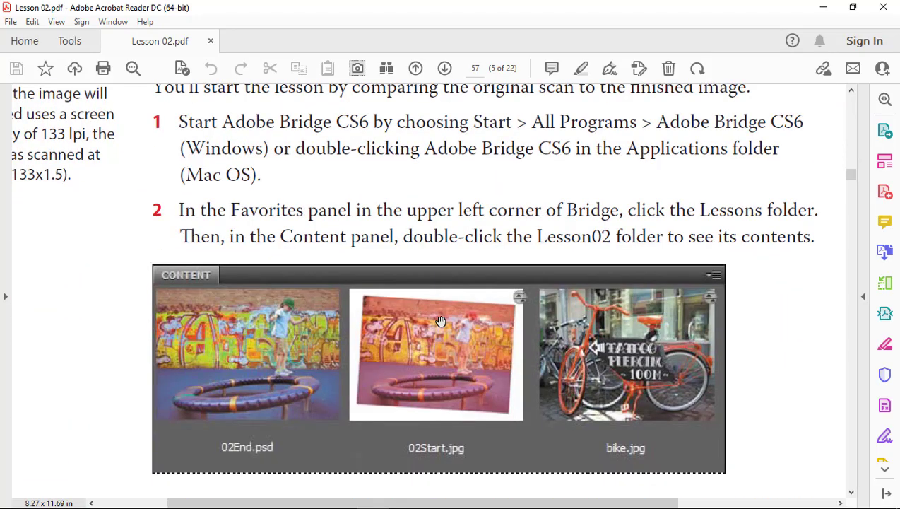
{"action": "scroll", "coordinate": [441, 322], "scroll_direction": "up", "scroll_amount": 4}
{"action": "scroll", "coordinate": [441, 322], "scroll_direction": "up", "scroll_amount": 3}
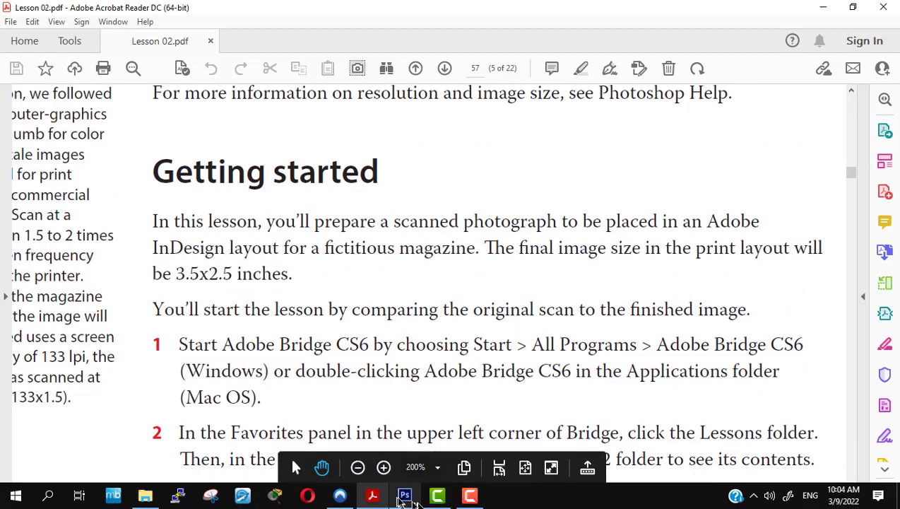
Bring Photoshop forward and run File > Browse in Bridge.
{"action": "left_click", "coordinate": [403, 496]}
{"action": "left_click", "coordinate": [35, 10]}
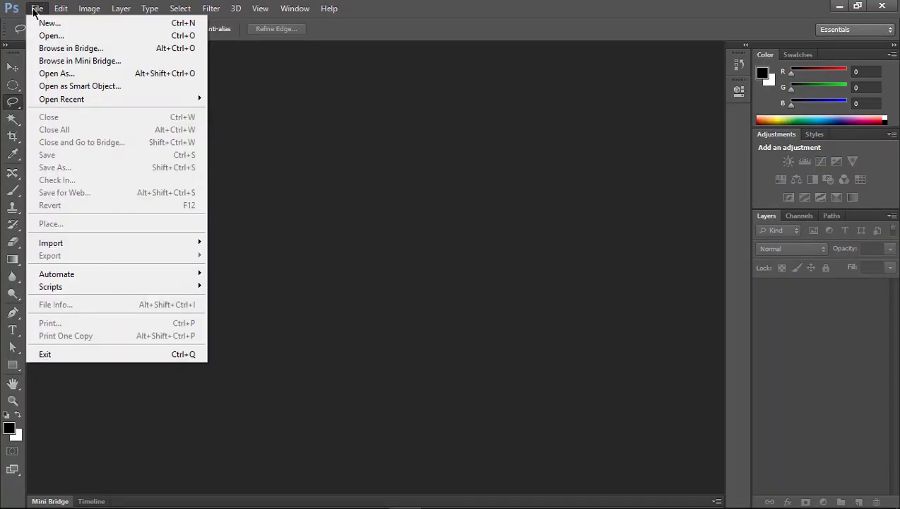
{"action": "left_click", "coordinate": [65, 49]}
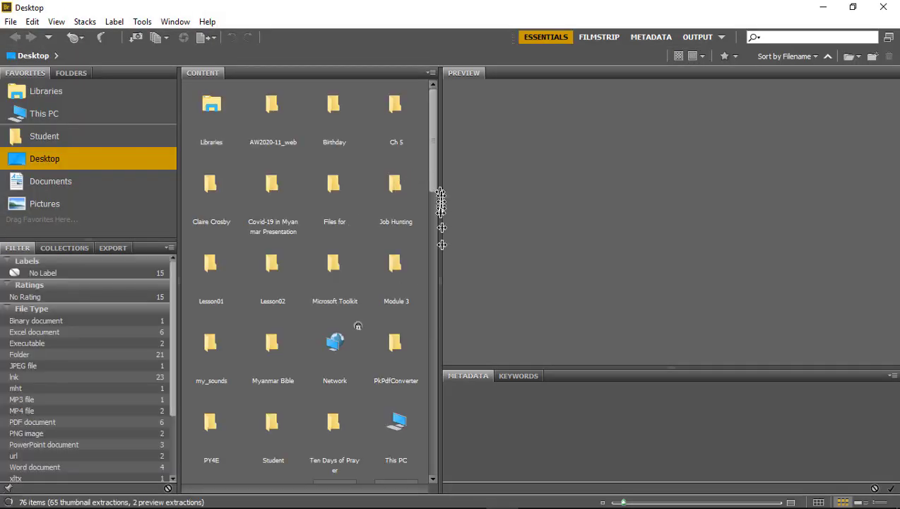
Open the Lesson02 folder and compare the 02End.psd and 02Start.jpg previews.
{"action": "double_click", "coordinate": [272, 262]}
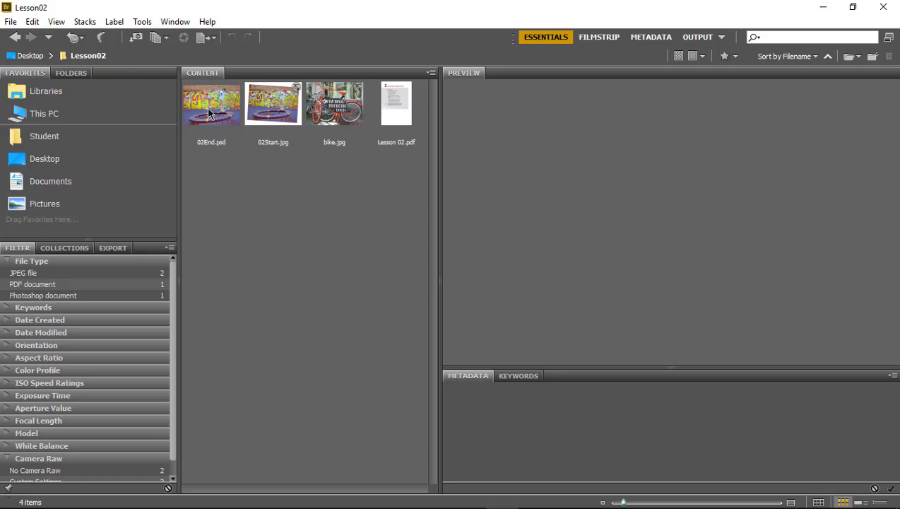
{"action": "left_click", "coordinate": [209, 113]}
{"action": "left_click", "coordinate": [272, 97]}
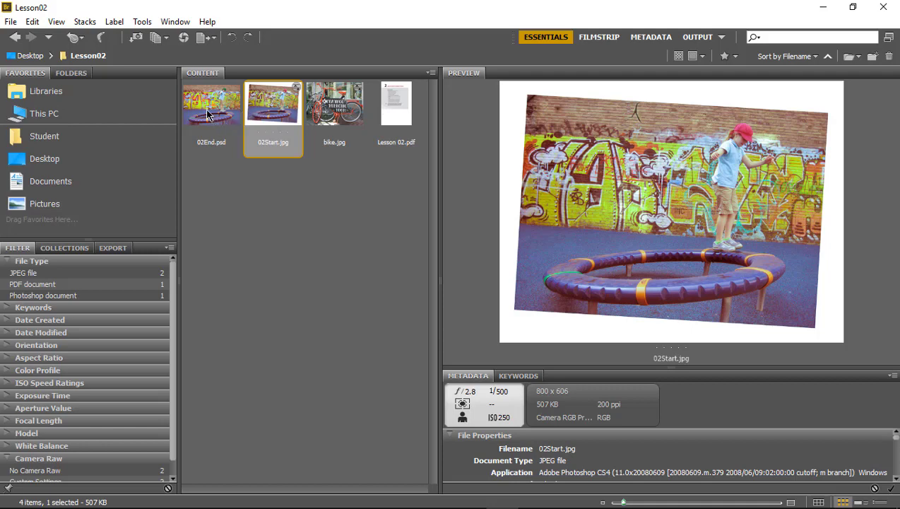
{"action": "left_click", "coordinate": [209, 114]}
{"action": "left_click", "coordinate": [286, 113]}
{"action": "left_click", "coordinate": [204, 113]}
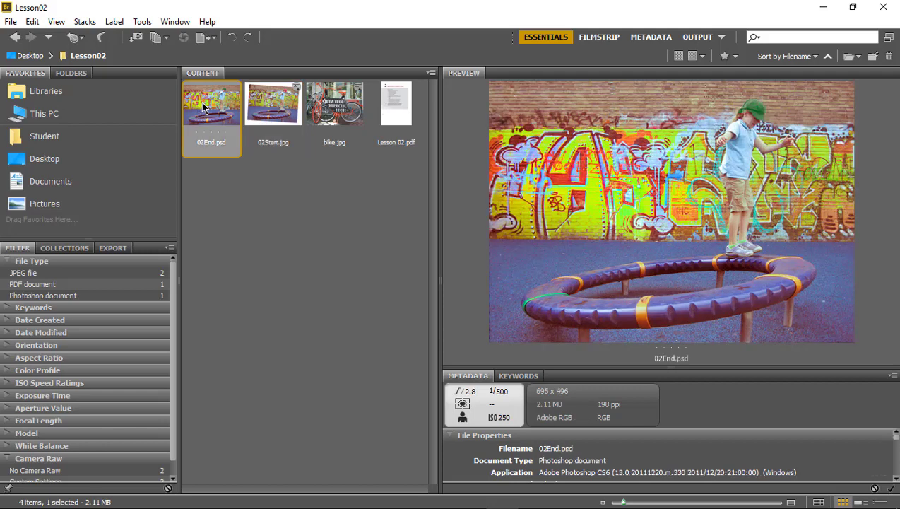
{"action": "left_click", "coordinate": [290, 117]}
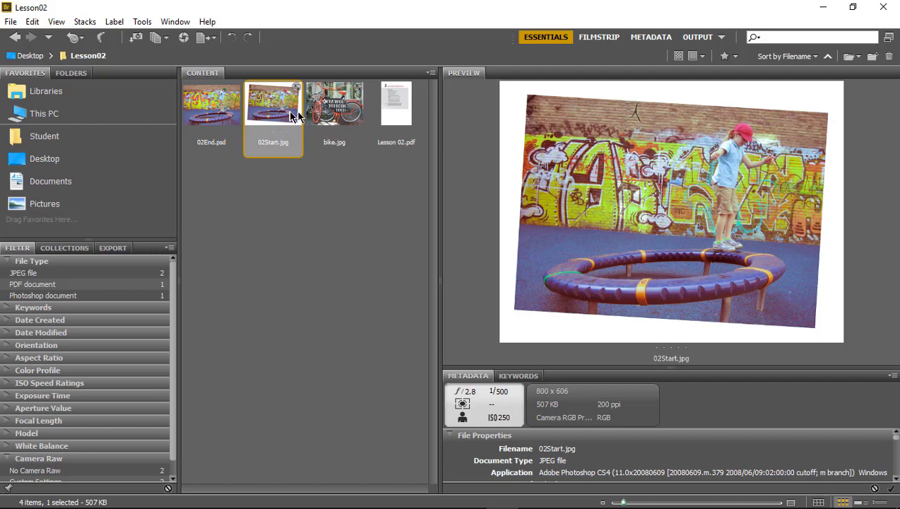
Preview bike.jpg and compare 02Start.jpg against 02End.psd again.
{"action": "left_click", "coordinate": [327, 115]}
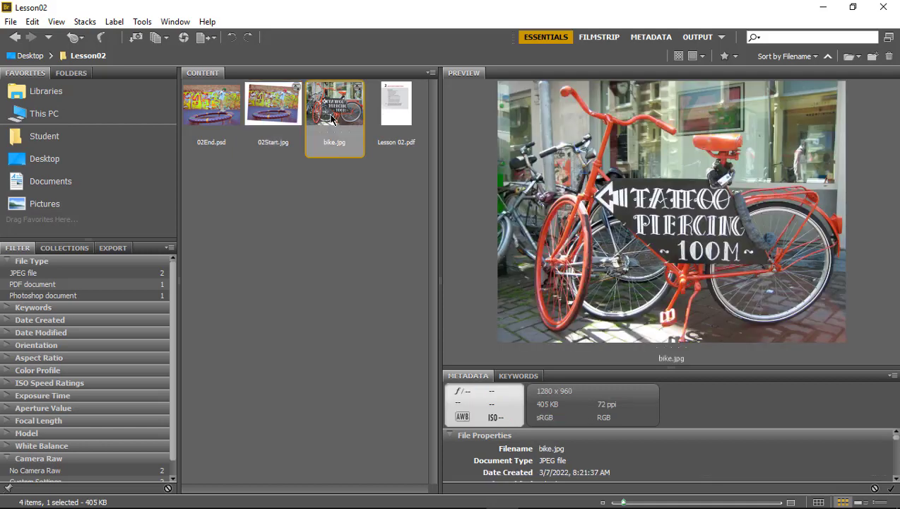
{"action": "left_click", "coordinate": [286, 124]}
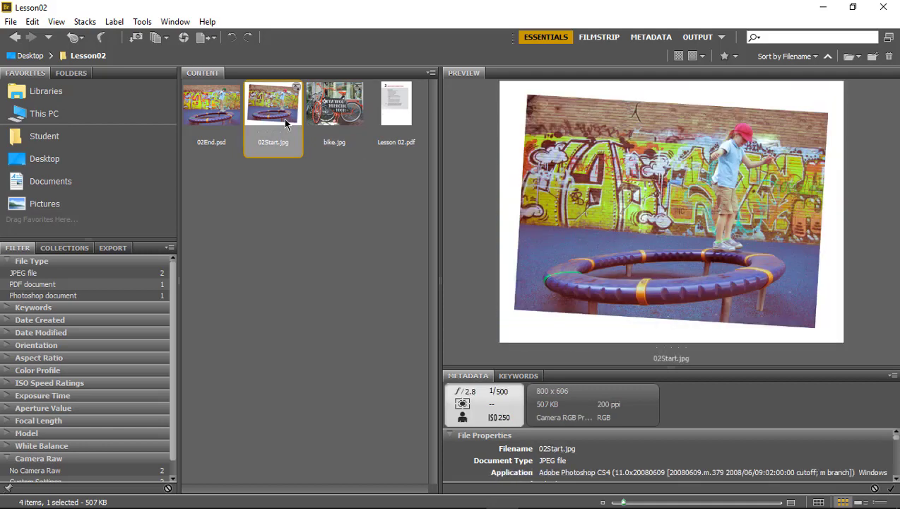
{"action": "left_click", "coordinate": [226, 120]}
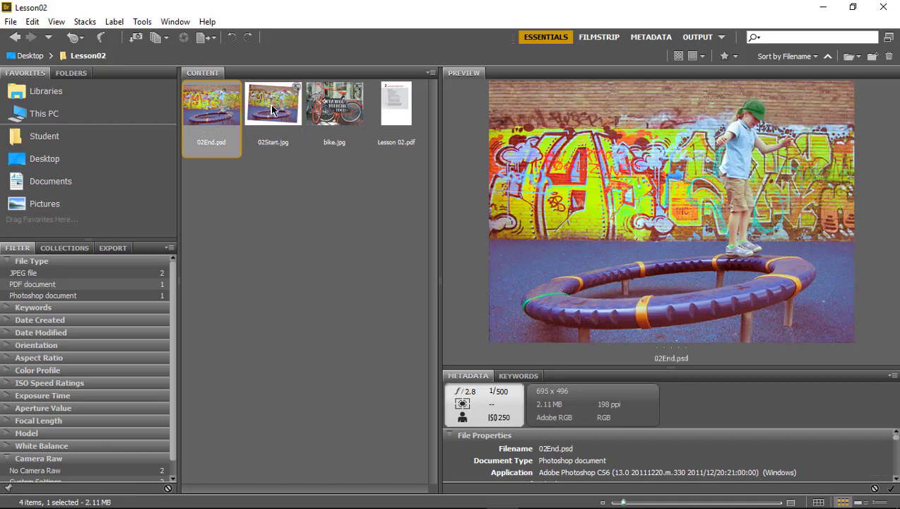
{"action": "left_click", "coordinate": [272, 110]}
{"action": "left_click", "coordinate": [219, 116]}
{"action": "left_click", "coordinate": [267, 117]}
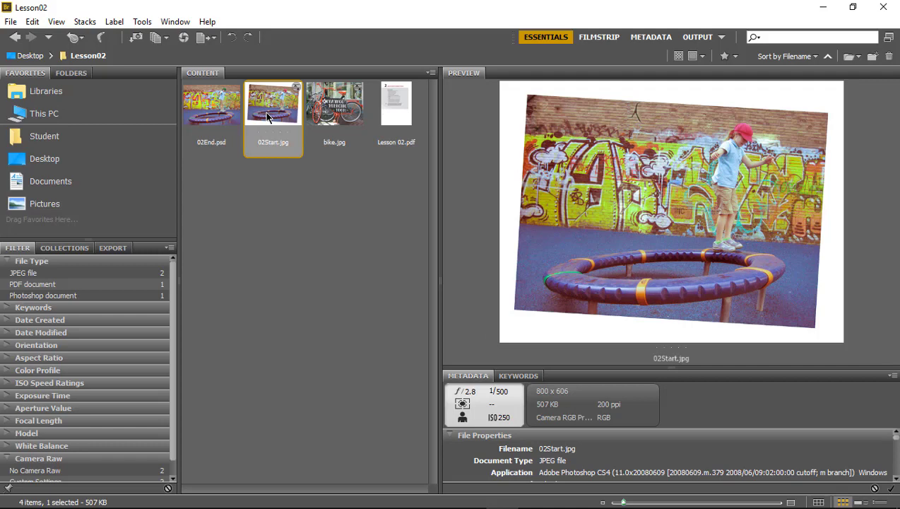
{"action": "left_click", "coordinate": [339, 125]}
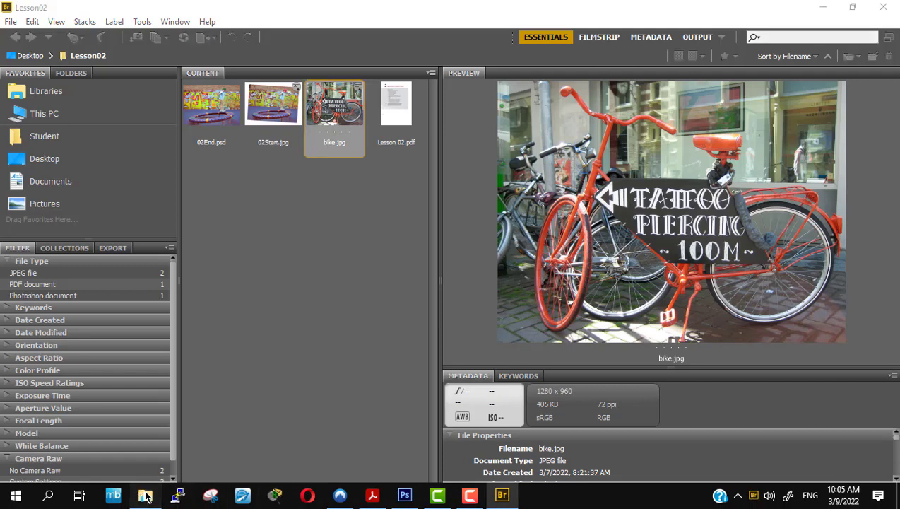
Select 02Start.jpg in Bridge, then bring the Lesson02 folder in File Explorer to the front.
{"action": "left_click", "coordinate": [145, 495]}
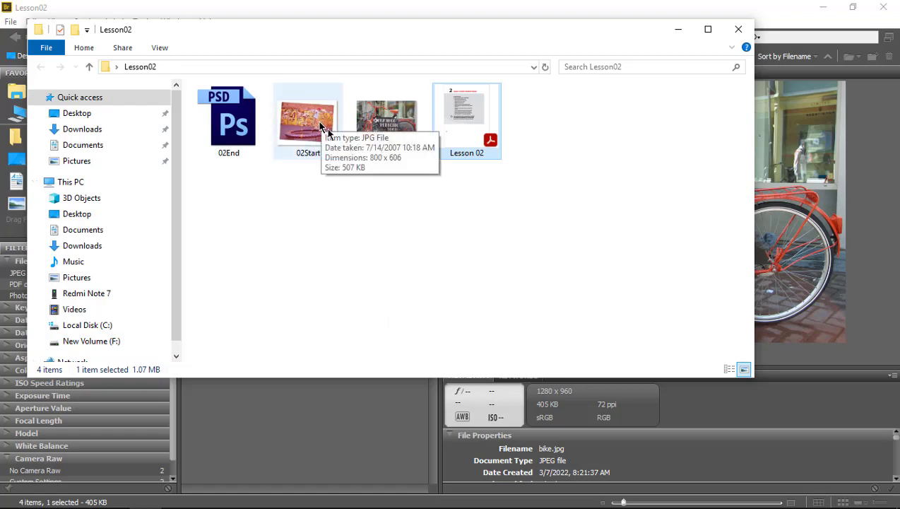
{"action": "mouse_move", "coordinate": [577, 31]}
{"action": "left_mouse_down"}
{"action": "mouse_move", "coordinate": [594, 226]}
{"action": "mouse_move", "coordinate": [595, 188]}
{"action": "left_mouse_up"}
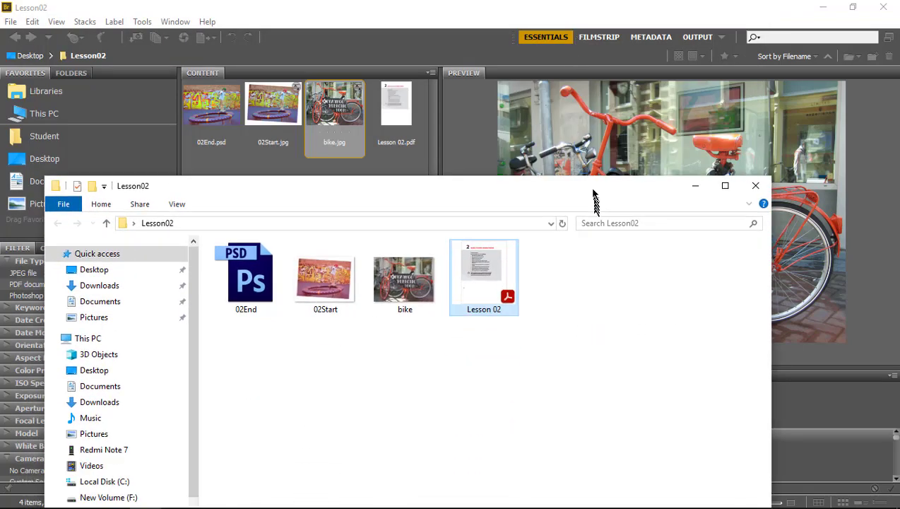
{"action": "left_click", "coordinate": [280, 111]}
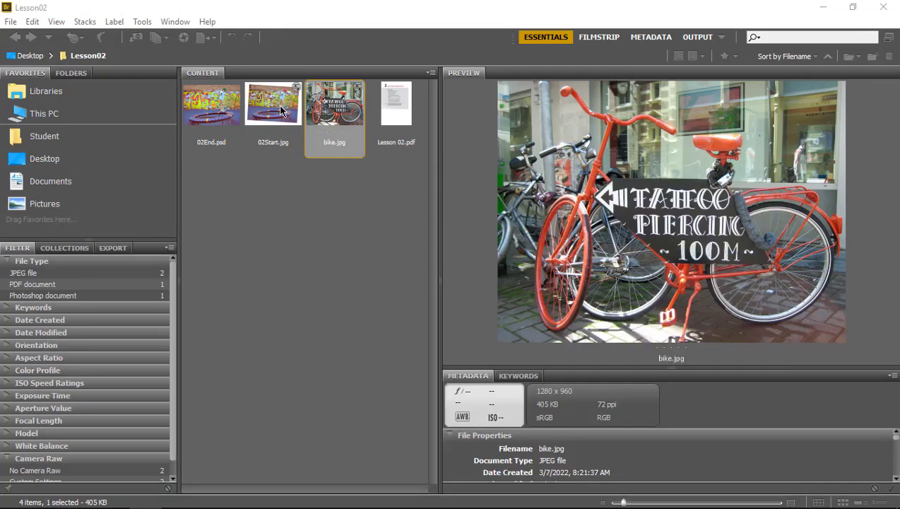
{"action": "left_click", "coordinate": [281, 111]}
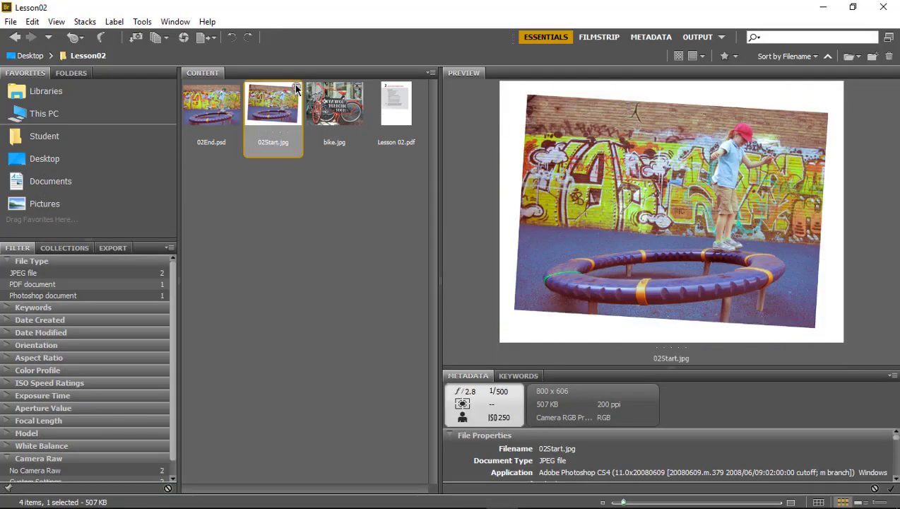
{"action": "right_click", "coordinate": [296, 89]}
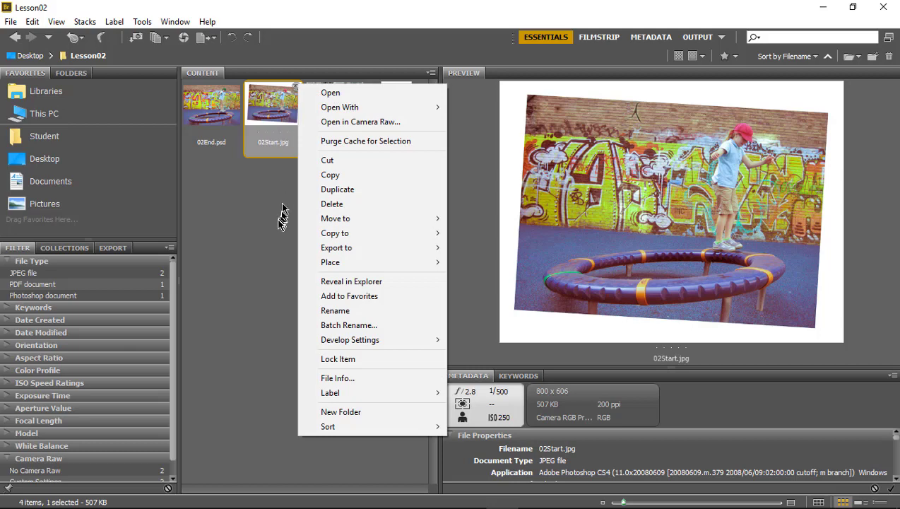
{"action": "left_click", "coordinate": [278, 224]}
{"action": "left_click", "coordinate": [273, 115]}
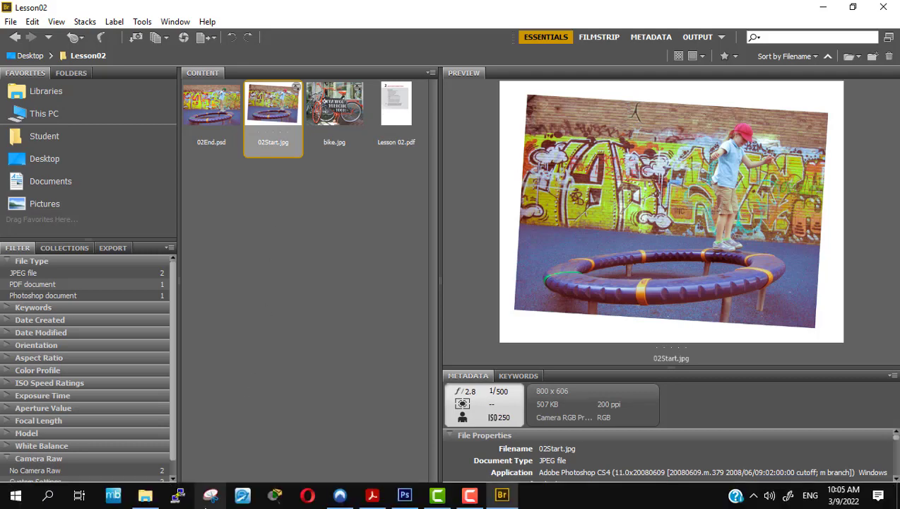
{"action": "left_click", "coordinate": [145, 496]}
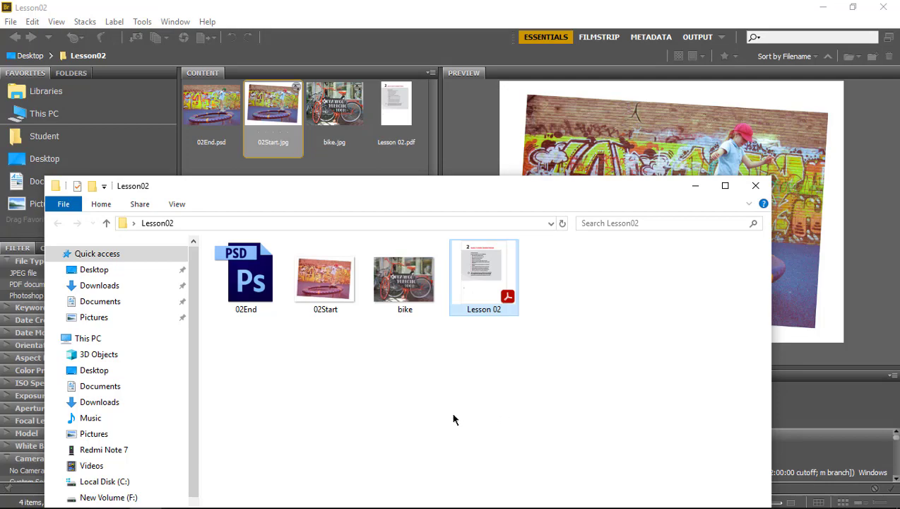
Read steps 3–4 of Lesson 02.pdf on opening 02Start.jpg in Camera Raw, then return to Bridge.
{"action": "left_click", "coordinate": [372, 495]}
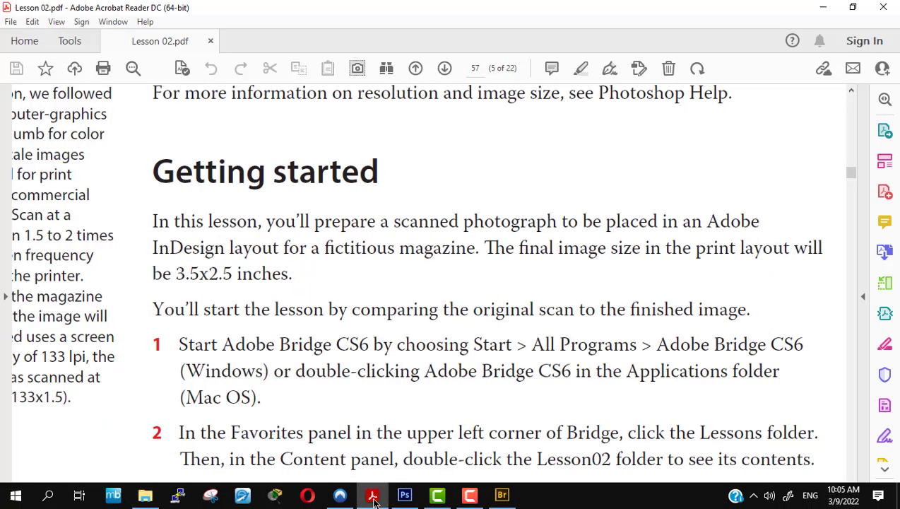
{"action": "scroll", "coordinate": [375, 308], "scroll_direction": "down", "scroll_amount": 3}
{"action": "scroll", "coordinate": [375, 308], "scroll_direction": "down", "scroll_amount": 5}
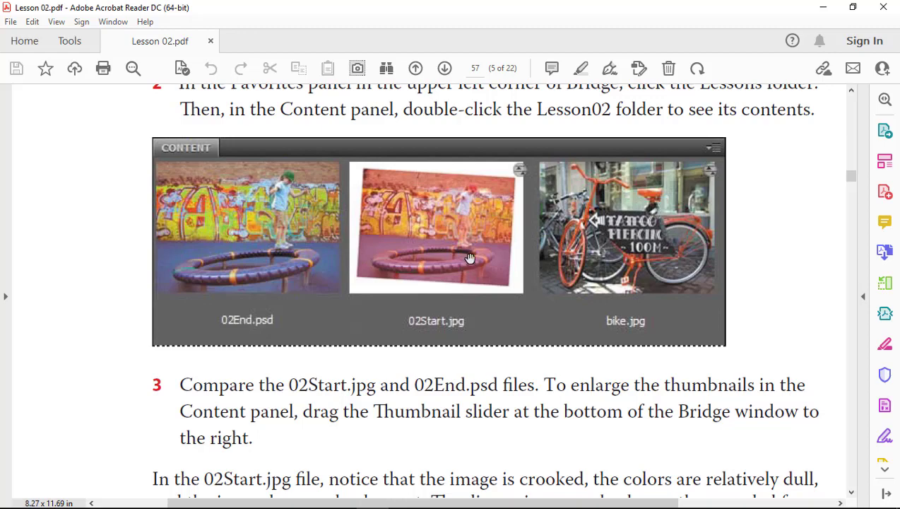
{"action": "scroll", "coordinate": [678, 348], "scroll_direction": "down", "scroll_amount": 2}
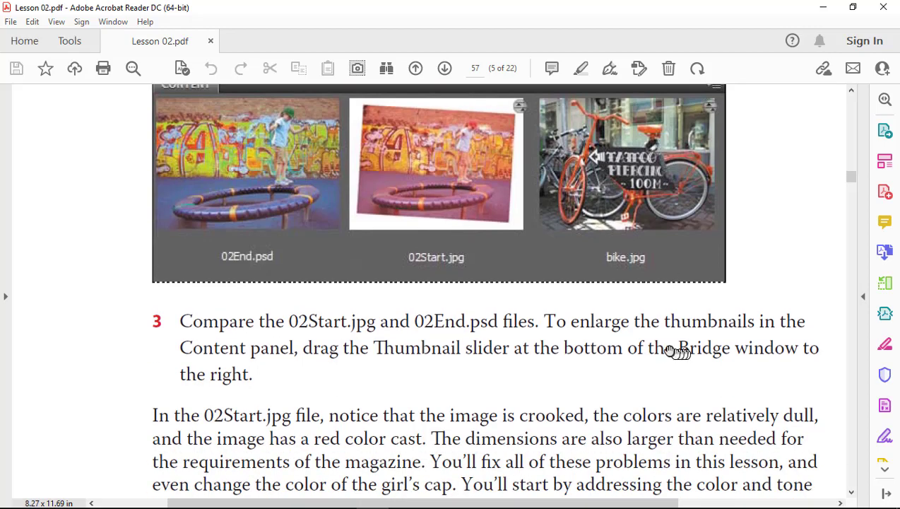
{"action": "scroll", "coordinate": [653, 341], "scroll_direction": "down", "scroll_amount": 3}
{"action": "scroll", "coordinate": [653, 342], "scroll_direction": "down", "scroll_amount": 5}
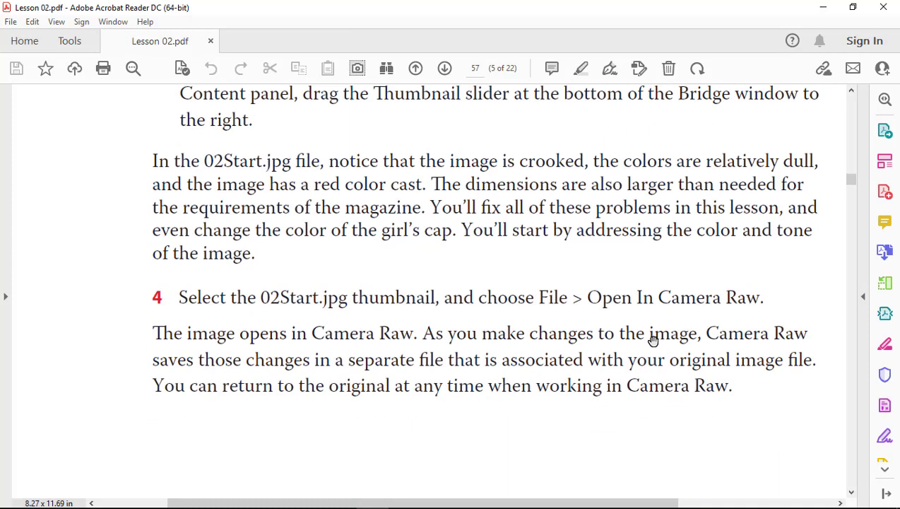
{"action": "scroll", "coordinate": [653, 341], "scroll_direction": "up", "scroll_amount": 3}
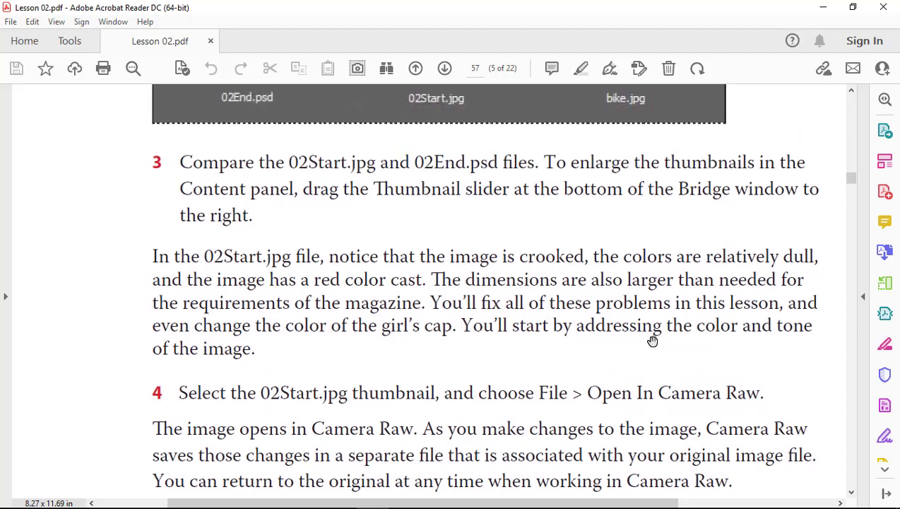
{"action": "scroll", "coordinate": [652, 340], "scroll_direction": "up", "scroll_amount": 1}
{"action": "scroll", "coordinate": [651, 341], "scroll_direction": "up", "scroll_amount": 5}
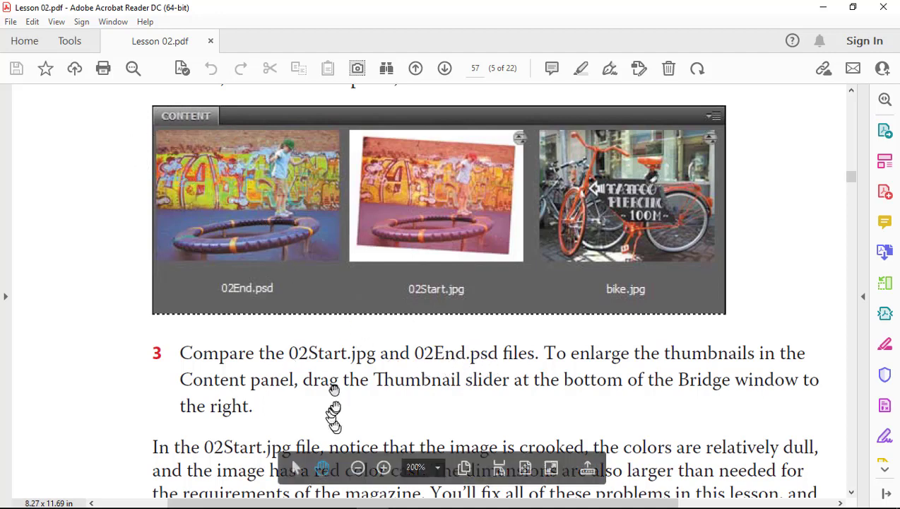
{"action": "scroll", "coordinate": [451, 367], "scroll_direction": "down", "scroll_amount": 1}
{"action": "scroll", "coordinate": [451, 366], "scroll_direction": "down", "scroll_amount": 4}
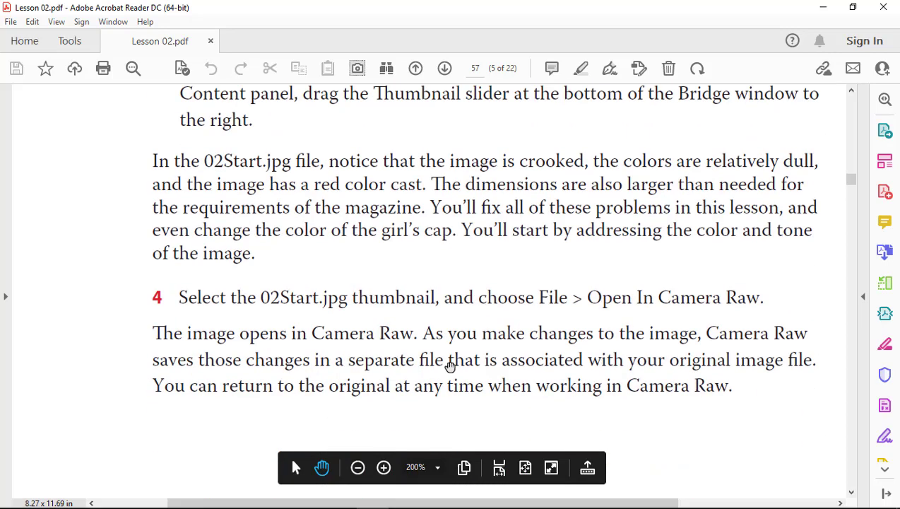
{"action": "scroll", "coordinate": [450, 366], "scroll_direction": "up", "scroll_amount": 1}
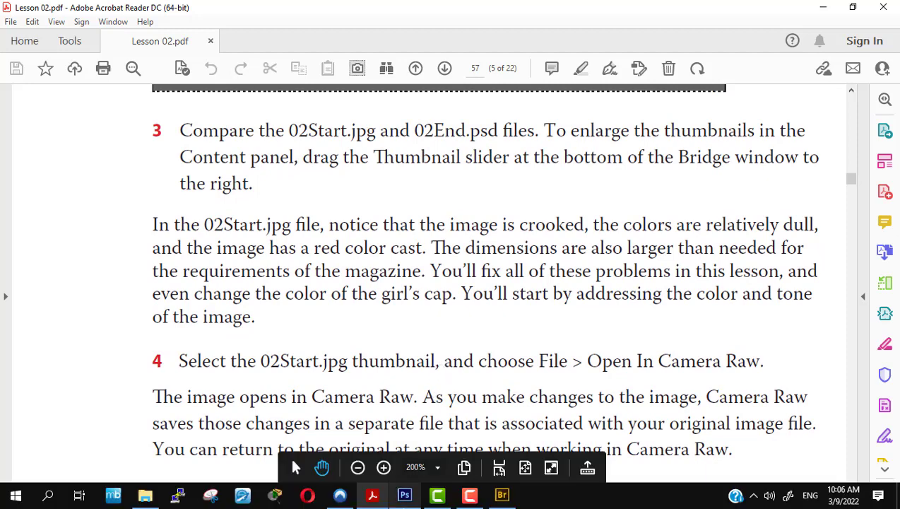
{"action": "left_click", "coordinate": [501, 495]}
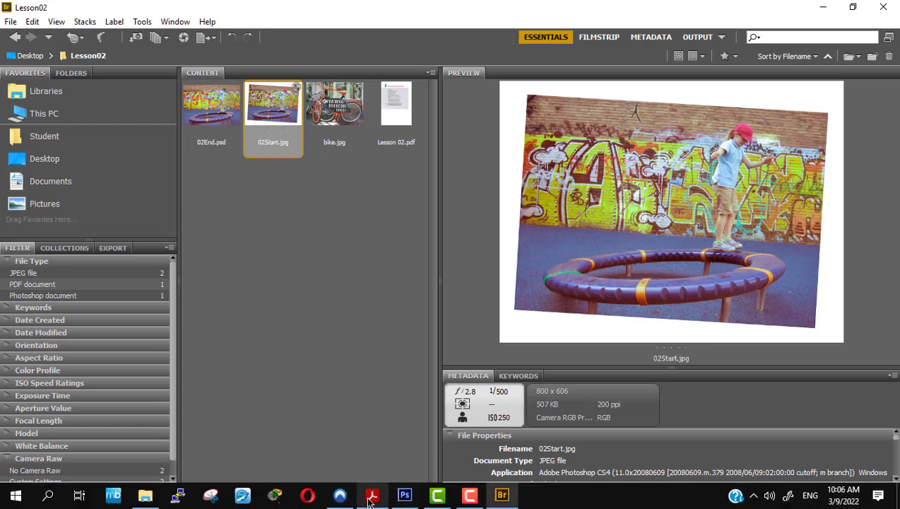
Glance at the Lesson 02 PDF again, then switch via Photoshop back to Bridge.
{"action": "left_click", "coordinate": [370, 499]}
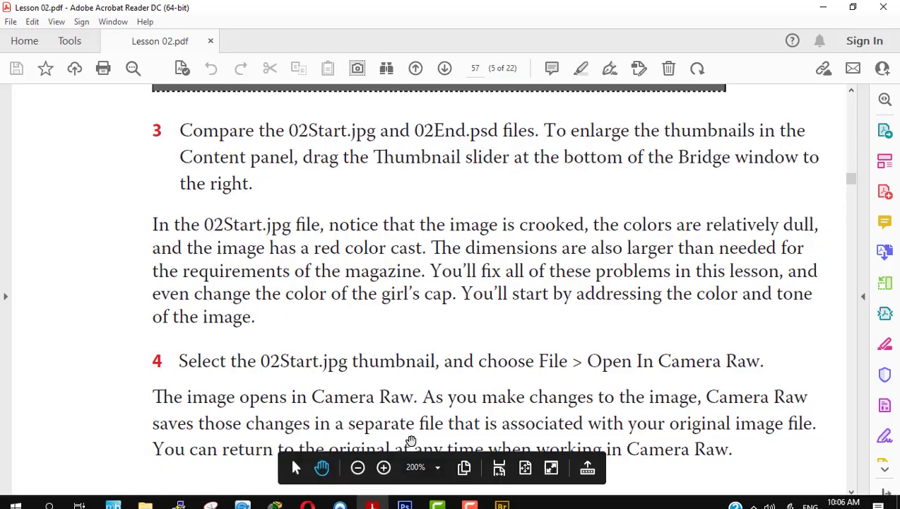
{"action": "scroll", "coordinate": [456, 391], "scroll_direction": "down", "scroll_amount": 1}
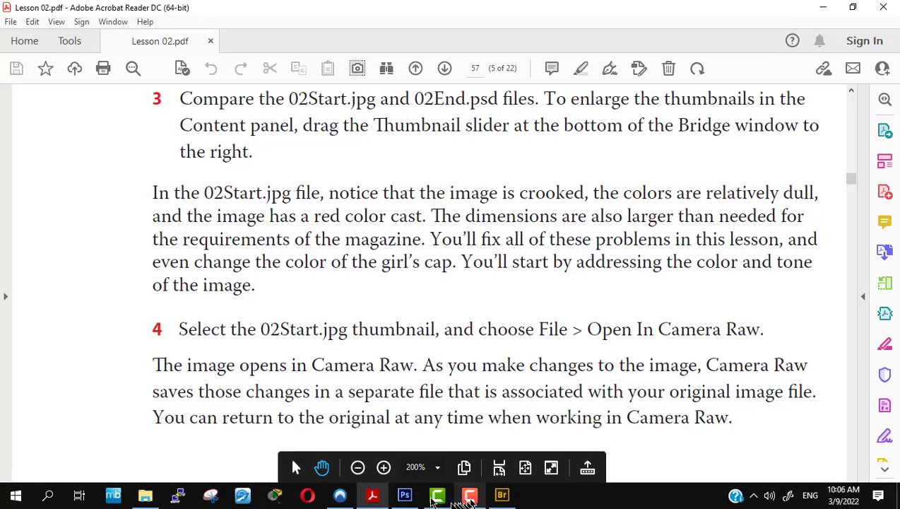
{"action": "left_click", "coordinate": [410, 497]}
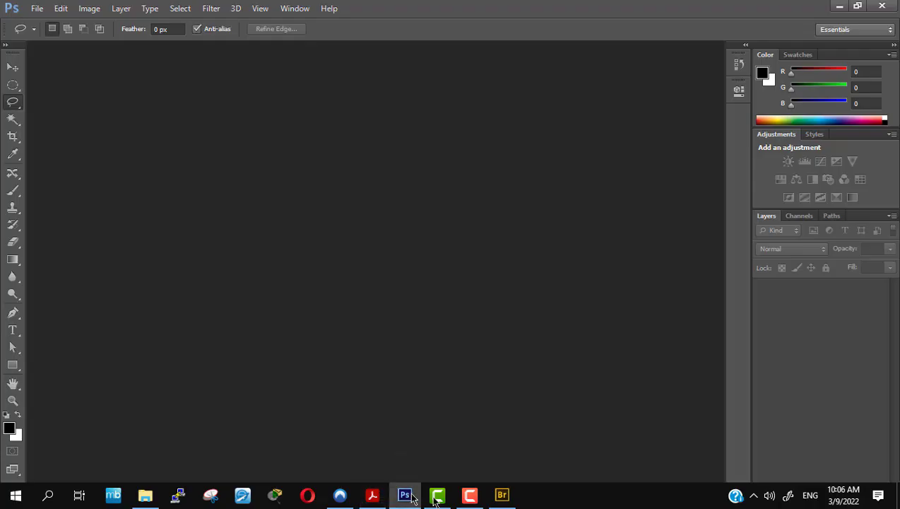
{"action": "left_click", "coordinate": [501, 495]}
Open 02Start.jpg in Camera Raw, cancel without changes, and bring up File Explorer.
{"action": "left_click", "coordinate": [11, 22]}
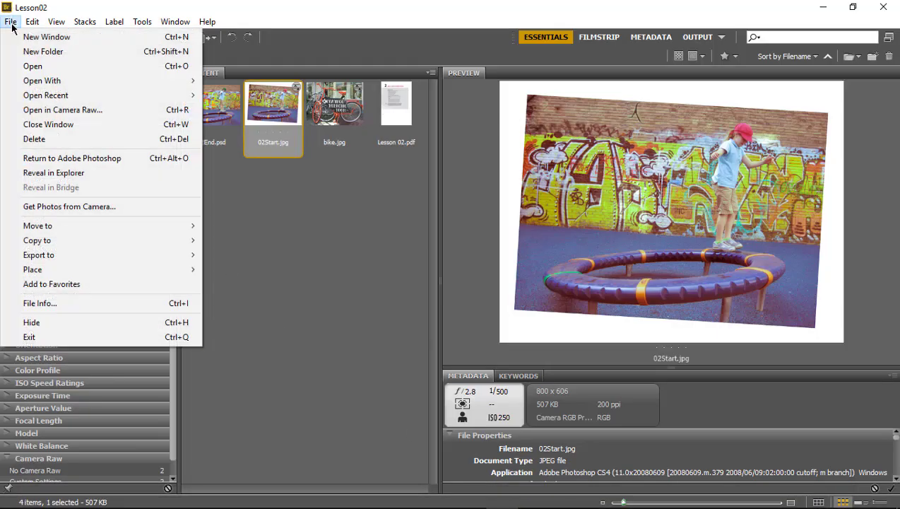
{"action": "left_click", "coordinate": [60, 113]}
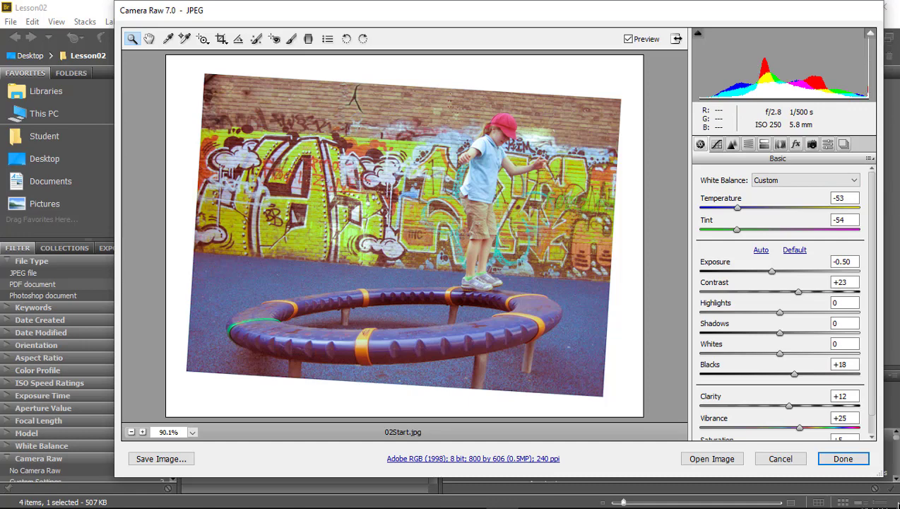
{"action": "left_click", "coordinate": [781, 459]}
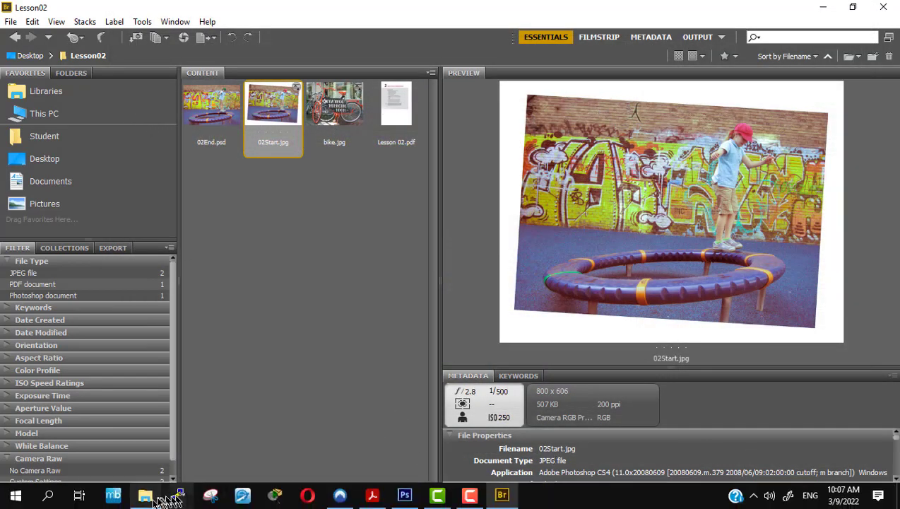
{"action": "left_click", "coordinate": [146, 495]}
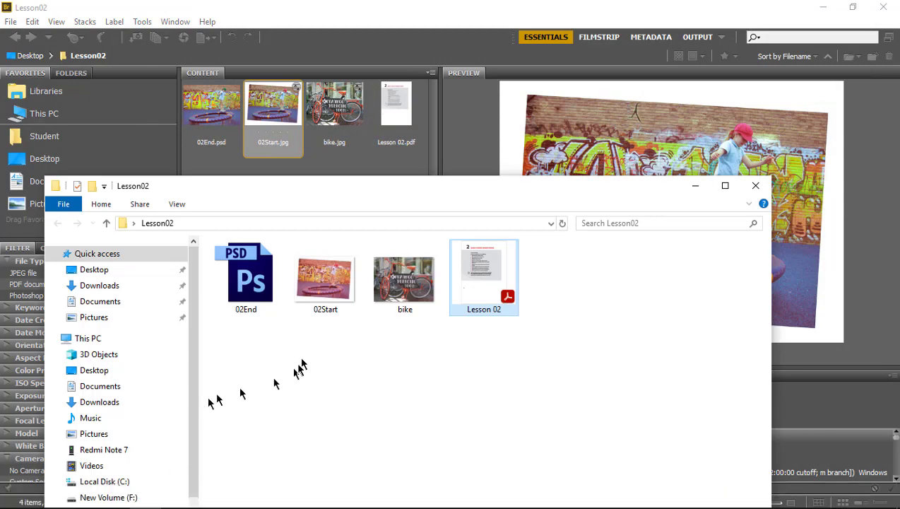
View 02Start in the Photos app, then close File Explorer.
{"action": "double_click", "coordinate": [326, 283]}
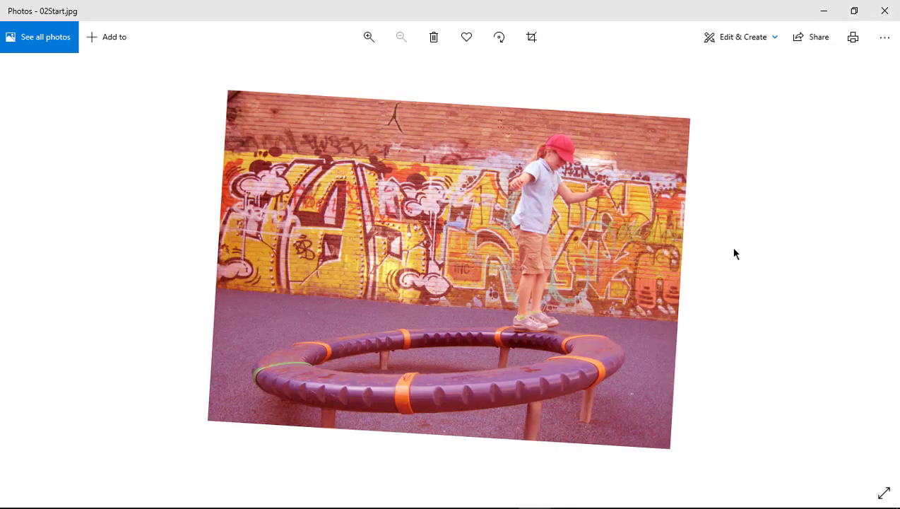
{"action": "left_click", "coordinate": [889, 9]}
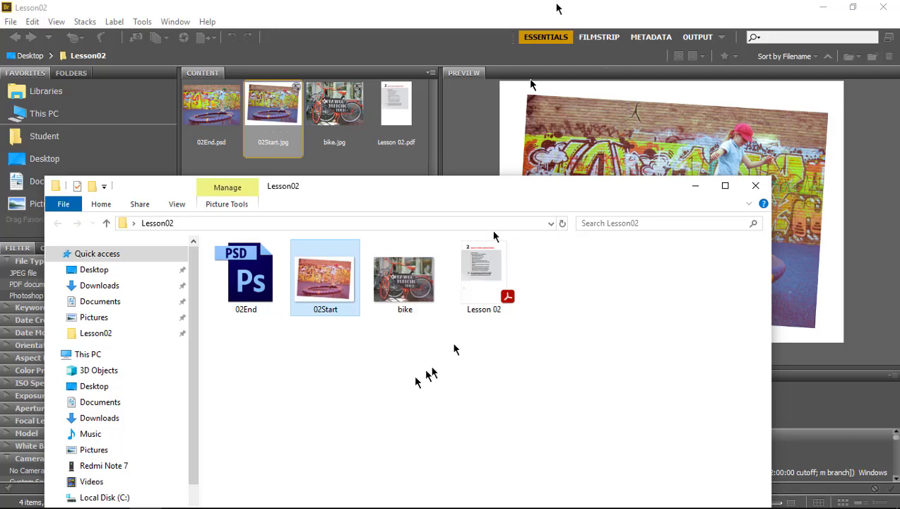
{"action": "left_click", "coordinate": [106, 223]}
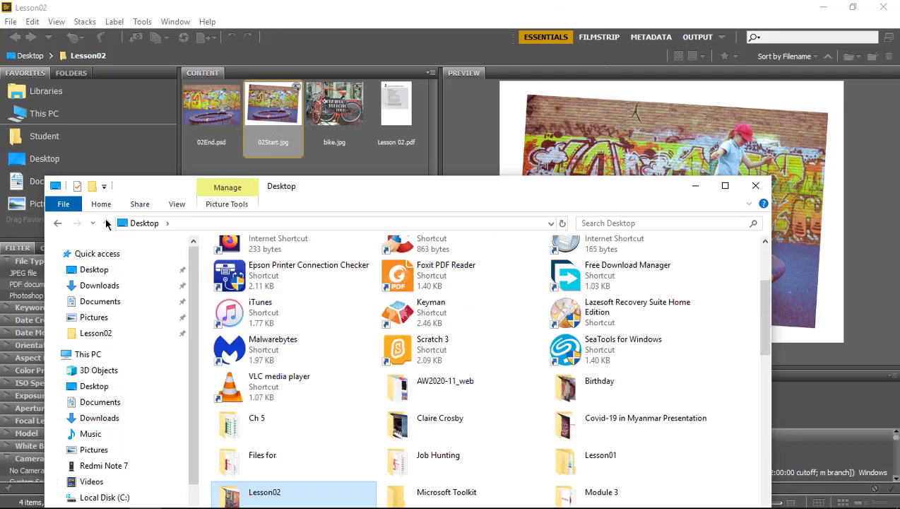
{"action": "left_click", "coordinate": [333, 24]}
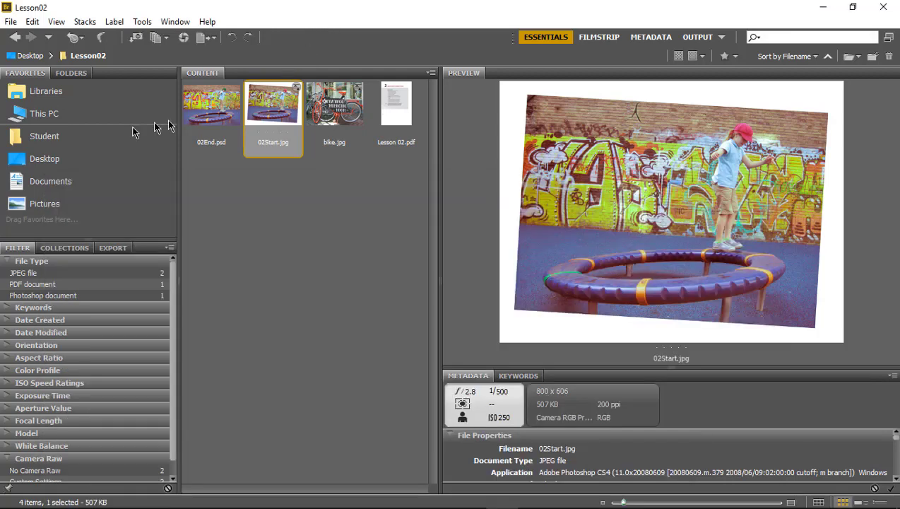
In Bridge, browse Desktop > Lesson02 and select 02Start.jpg.
{"action": "left_click", "coordinate": [60, 159]}
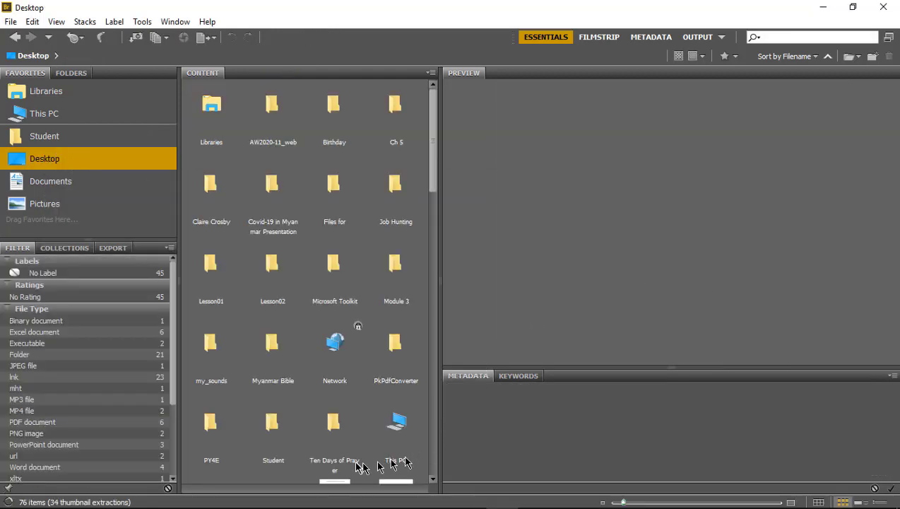
{"action": "double_click", "coordinate": [267, 260]}
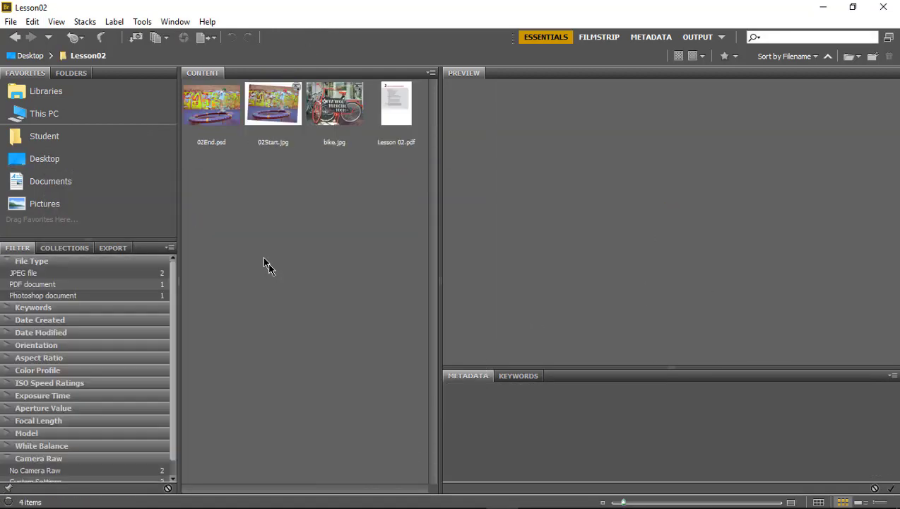
{"action": "left_click", "coordinate": [267, 105]}
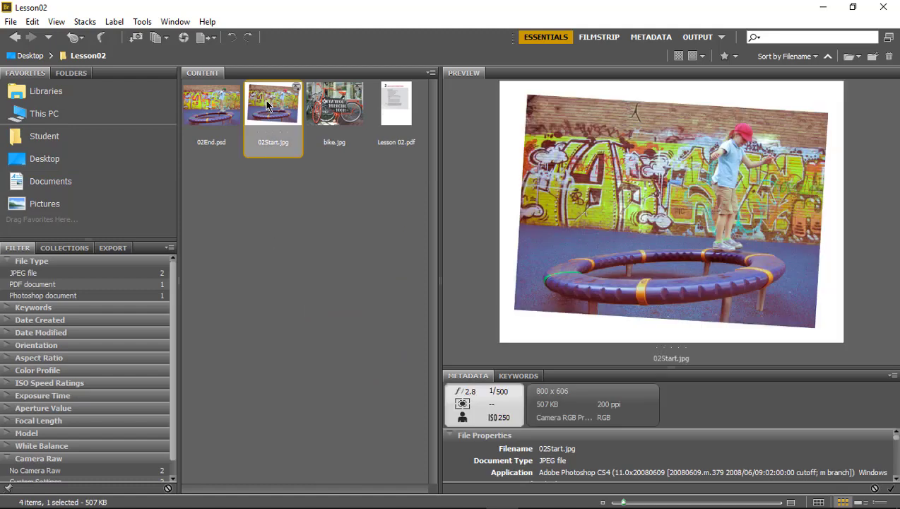
Copy Lesson02 from F:\Classroom in a Book Photoshop CS6 onto the Desktop, replacing existing files.
{"action": "left_click", "coordinate": [883, 7]}
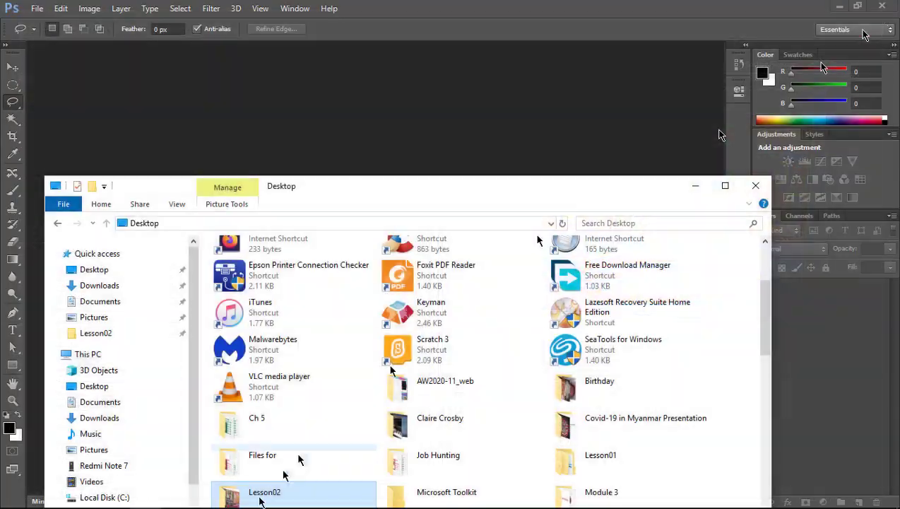
{"action": "left_click_drag", "start_coordinate": [392, 191], "coordinate": [431, 26]}
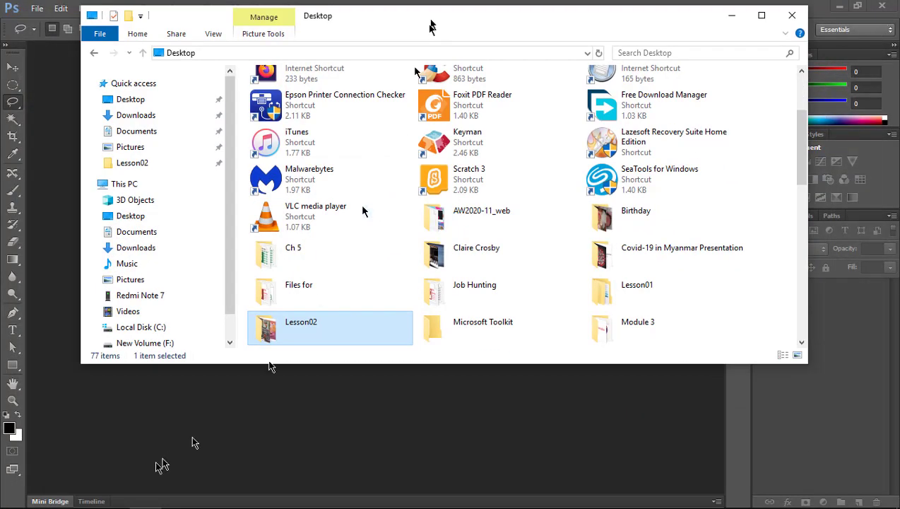
{"action": "left_click", "coordinate": [145, 343]}
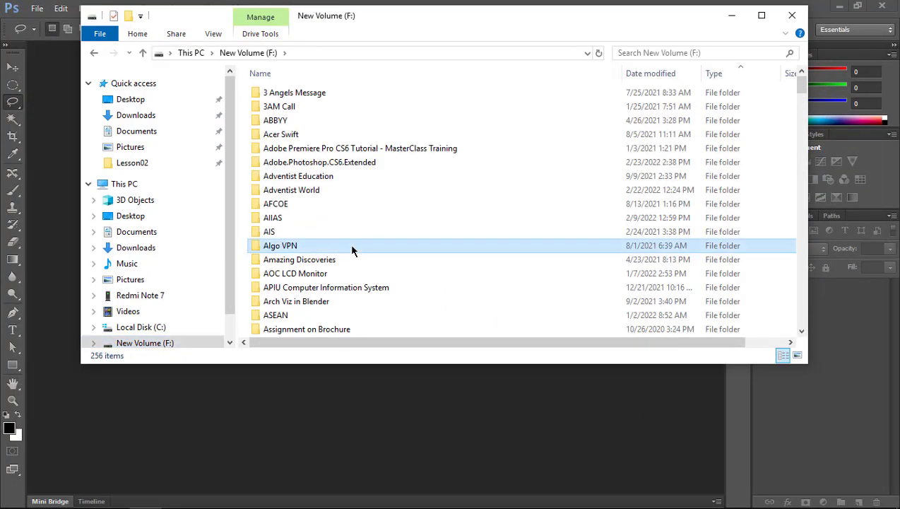
{"action": "key", "text": "c"}
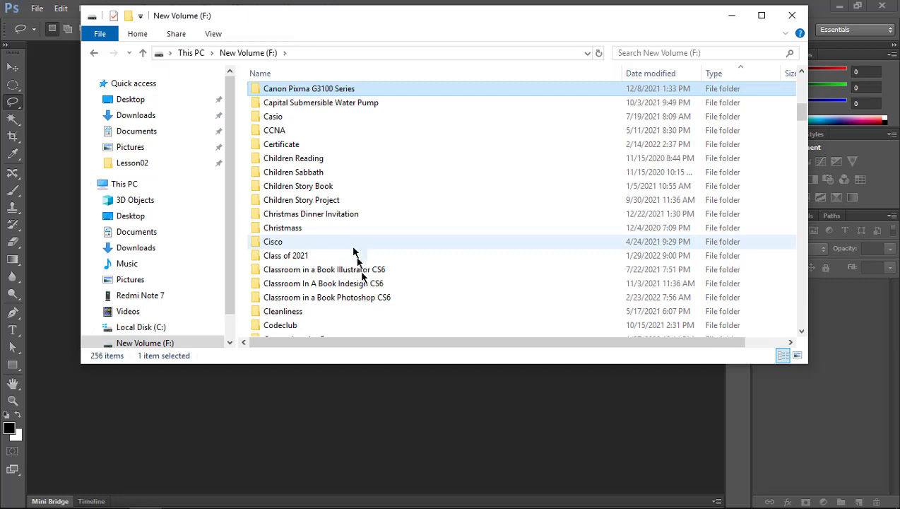
{"action": "double_click", "coordinate": [364, 298]}
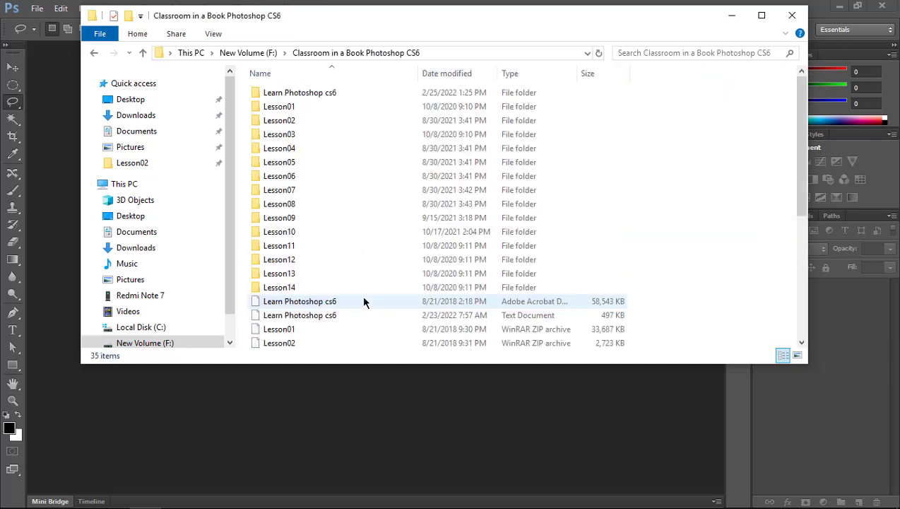
{"action": "left_click", "coordinate": [297, 123]}
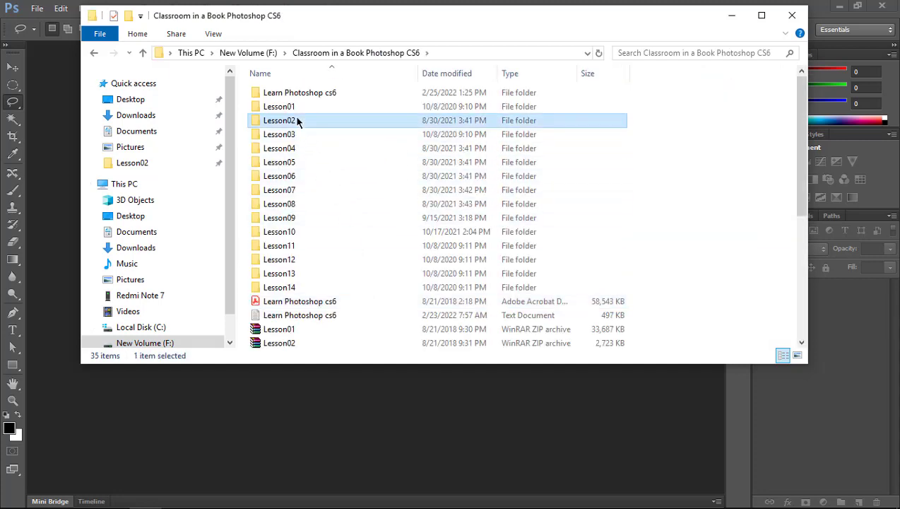
{"action": "left_click", "coordinate": [154, 100]}
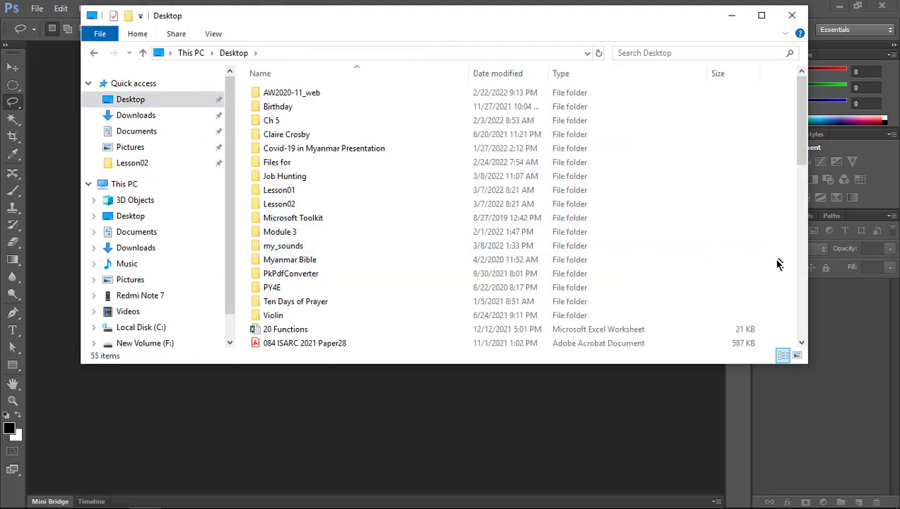
{"action": "key", "text": "ctrl+v"}
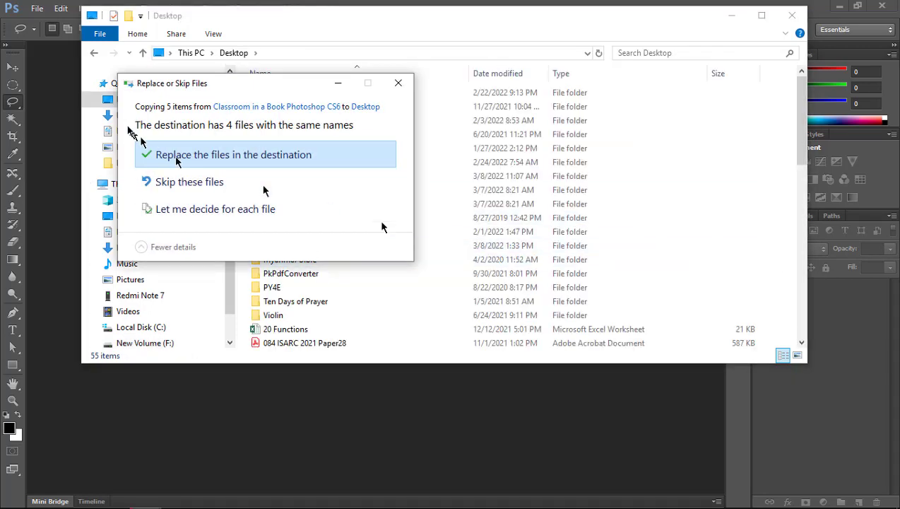
{"action": "left_click", "coordinate": [178, 153]}
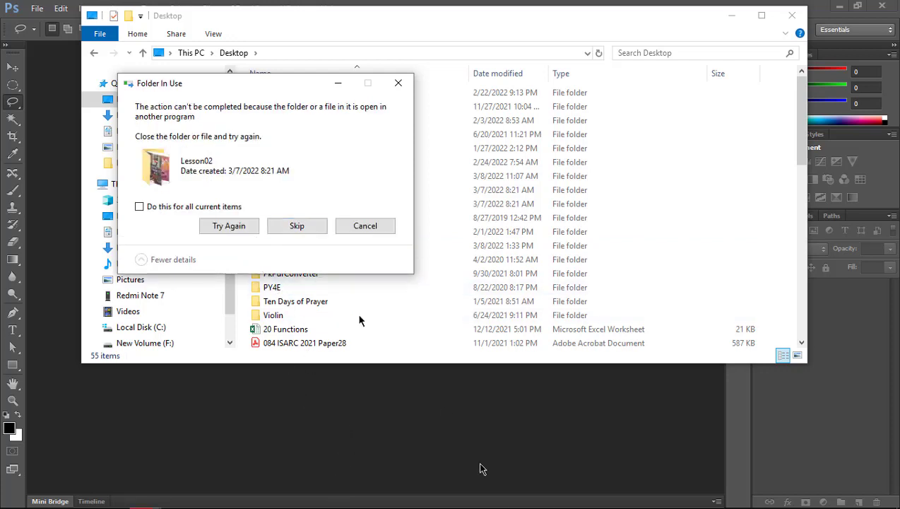
Close Photoshop to release the folder, then retry and skip locked items to finish copying.
{"action": "left_click", "coordinate": [406, 496]}
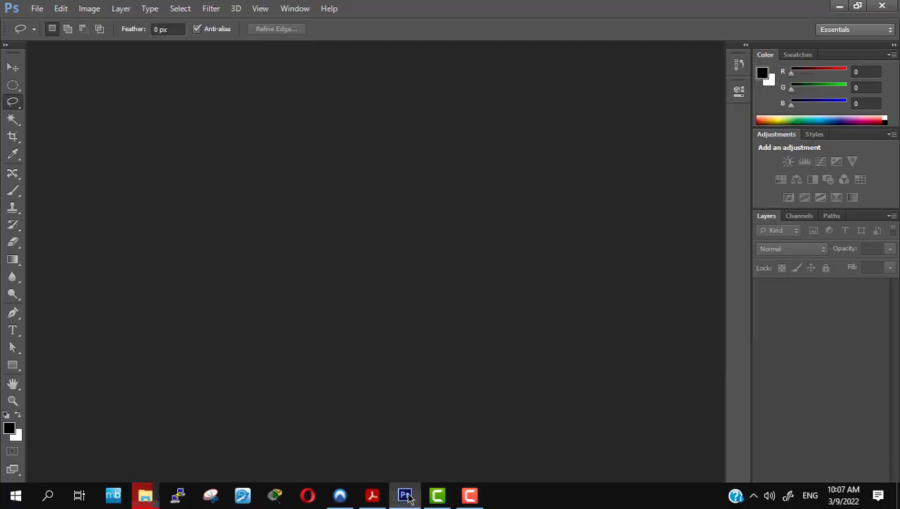
{"action": "left_click", "coordinate": [881, 7]}
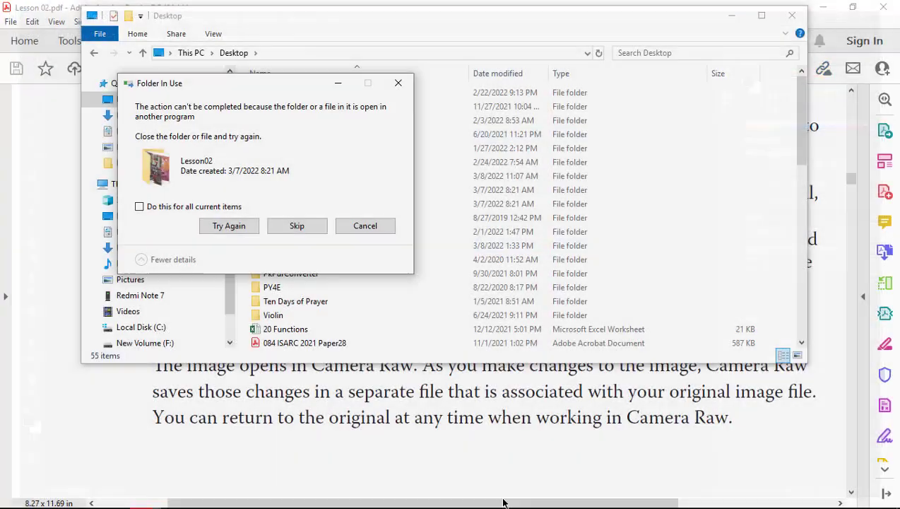
{"action": "left_click", "coordinate": [228, 226]}
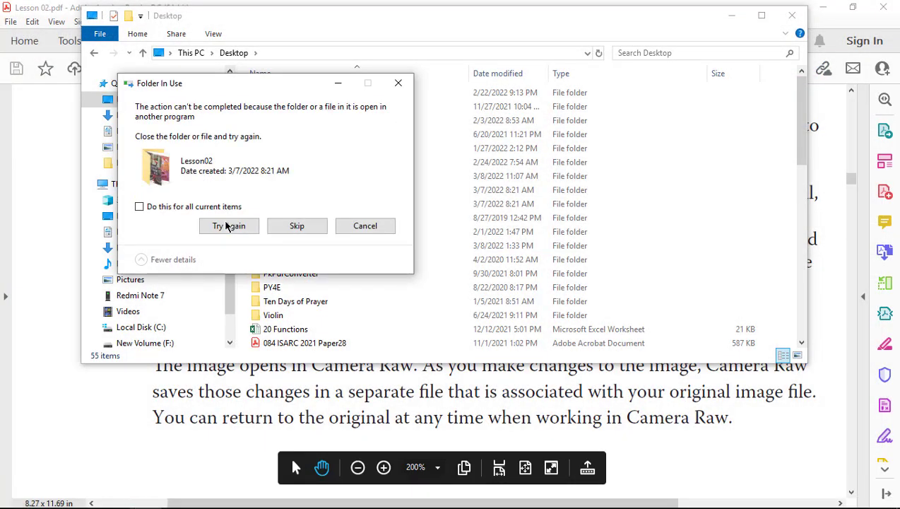
{"action": "left_click", "coordinate": [227, 226]}
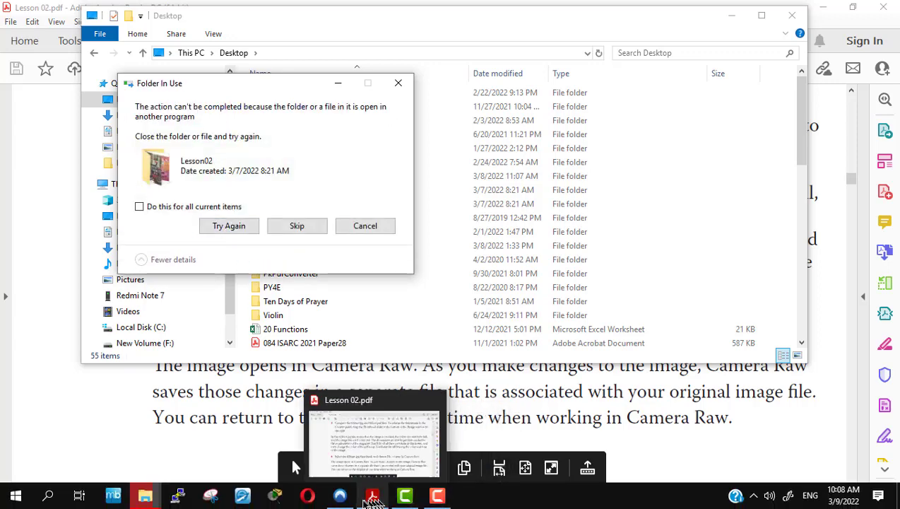
{"action": "left_click", "coordinate": [297, 226]}
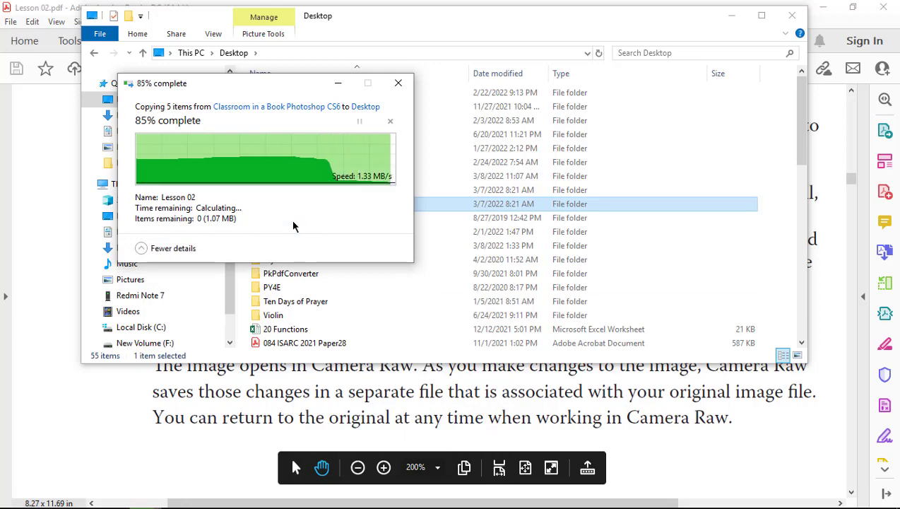
{"action": "left_click", "coordinate": [291, 205]}
{"action": "double_click", "coordinate": [291, 206]}
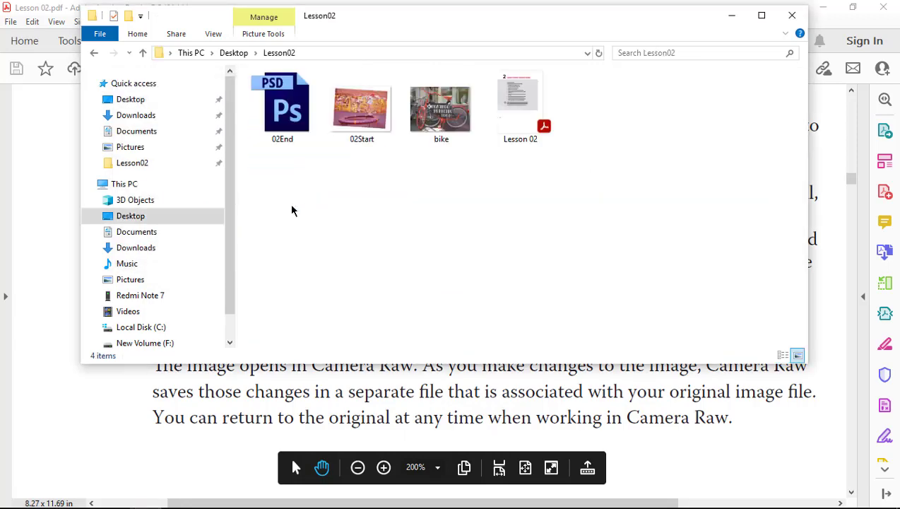
{"action": "left_click", "coordinate": [768, 481]}
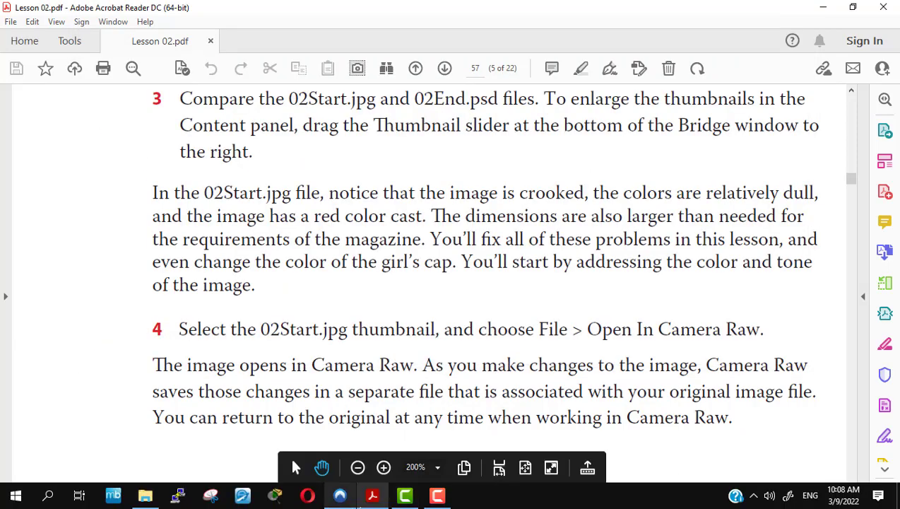
Search Windows for 'photo' and launch Adobe Photoshop CS6 from the results.
{"action": "left_click", "coordinate": [48, 497]}
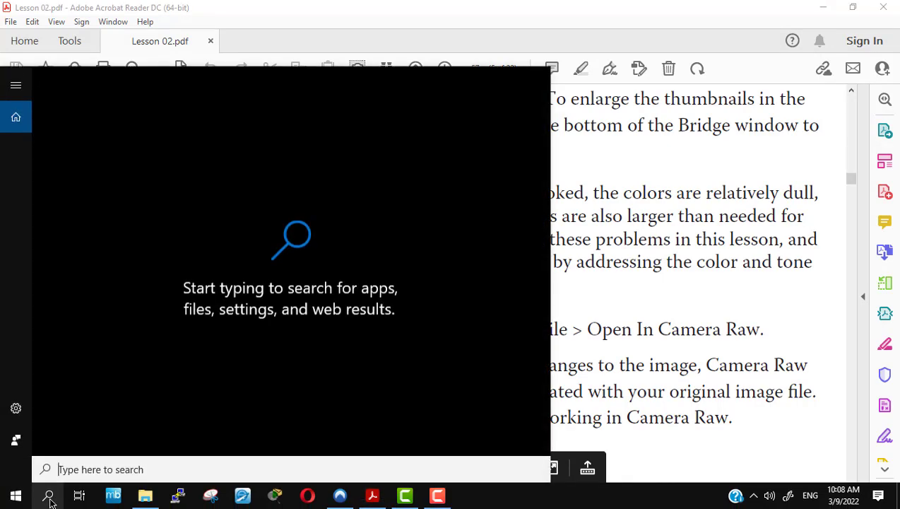
{"action": "type", "text": "photo"}
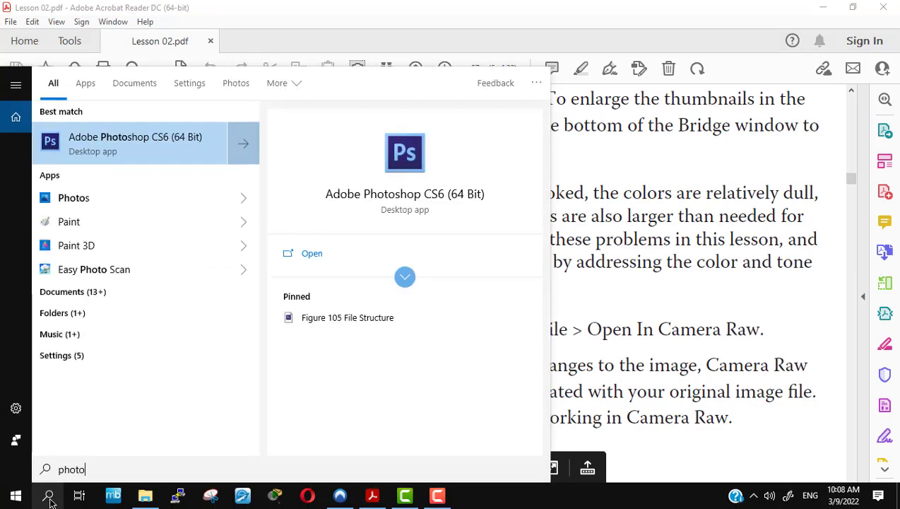
{"action": "left_click", "coordinate": [181, 138]}
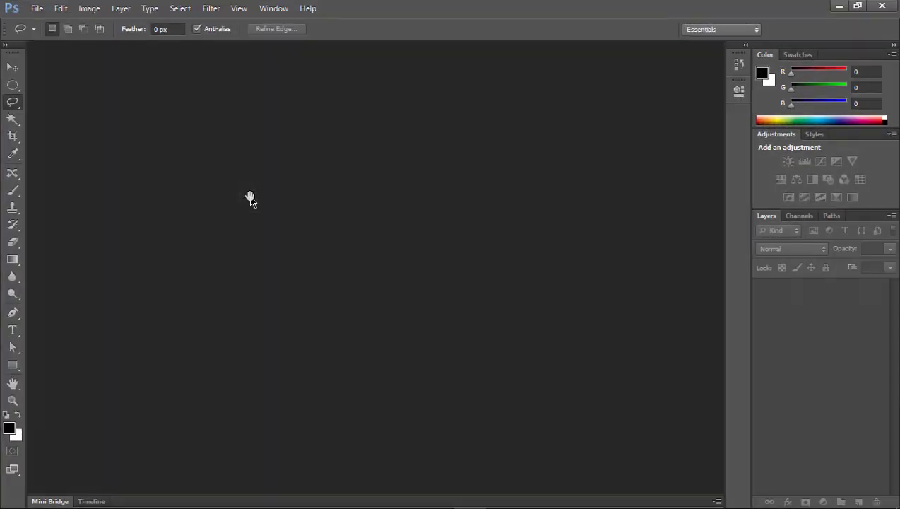
Choose File > Browse in Bridge to open Bridge showing the Lesson02 folder.
{"action": "left_click", "coordinate": [34, 10]}
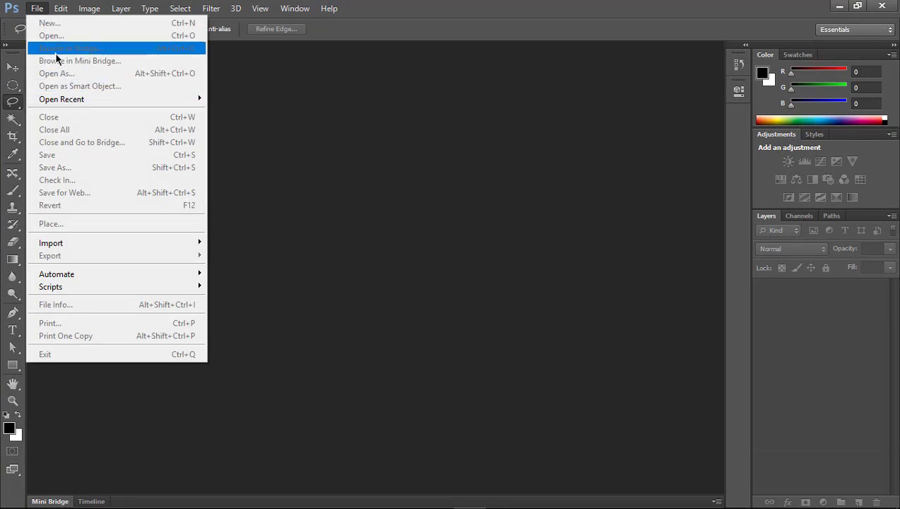
{"action": "left_click", "coordinate": [244, 233]}
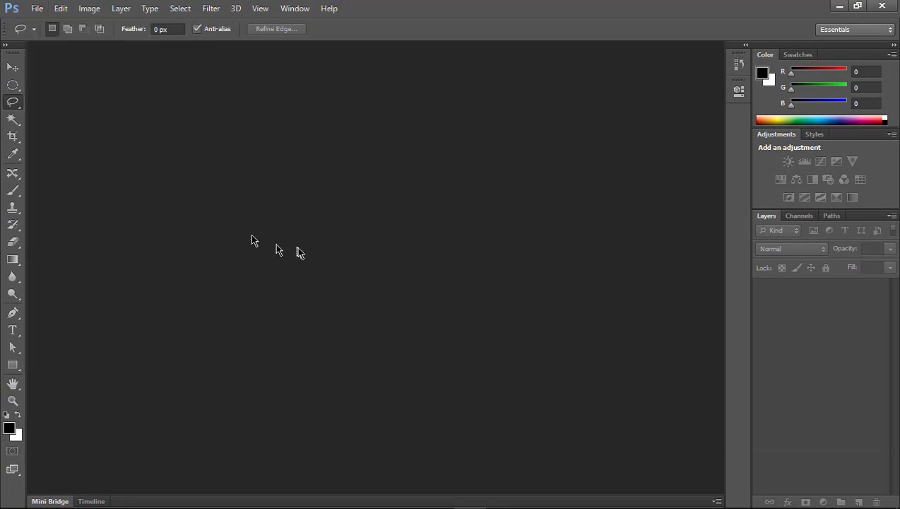
{"action": "left_click", "coordinate": [40, 10]}
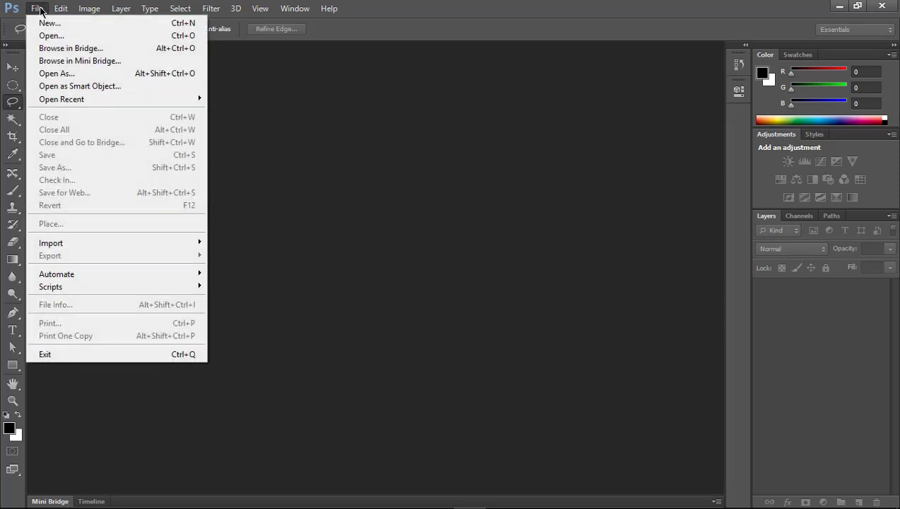
{"action": "left_click", "coordinate": [71, 51]}
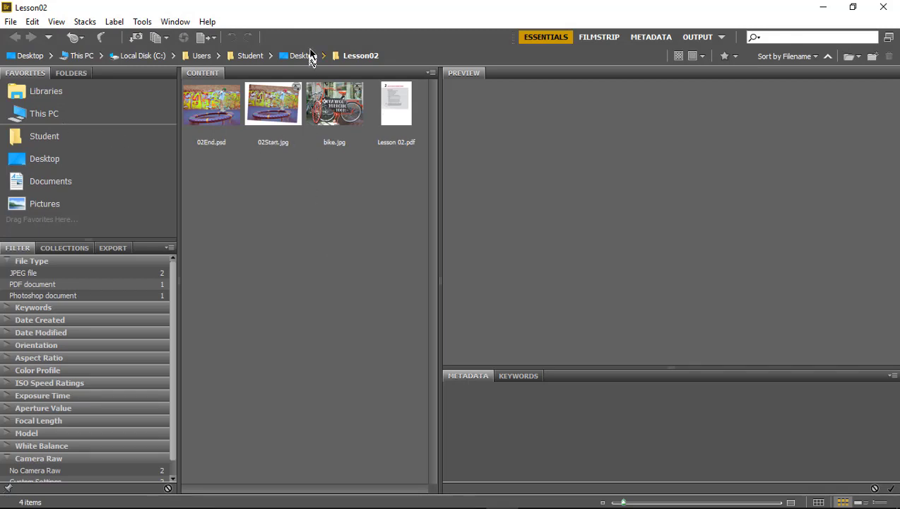
Select the 02Start.jpg thumbnail to preview its 800 x 606, 200 ppi details.
{"action": "left_click", "coordinate": [278, 118]}
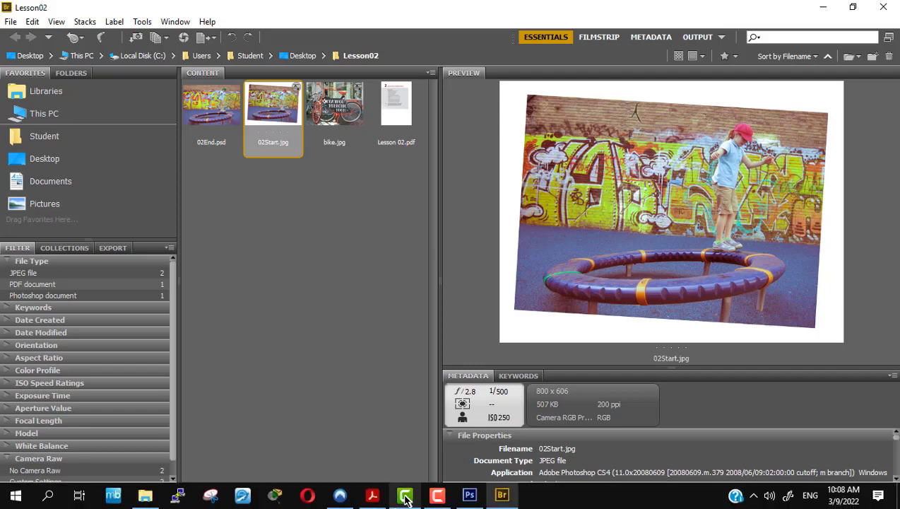
Scroll through the Camera Raw screenshot in Lesson 02.pdf, then switch to Bridge.
{"action": "mouse_move", "coordinate": [372, 494]}
{"action": "left_click", "coordinate": [368, 504]}
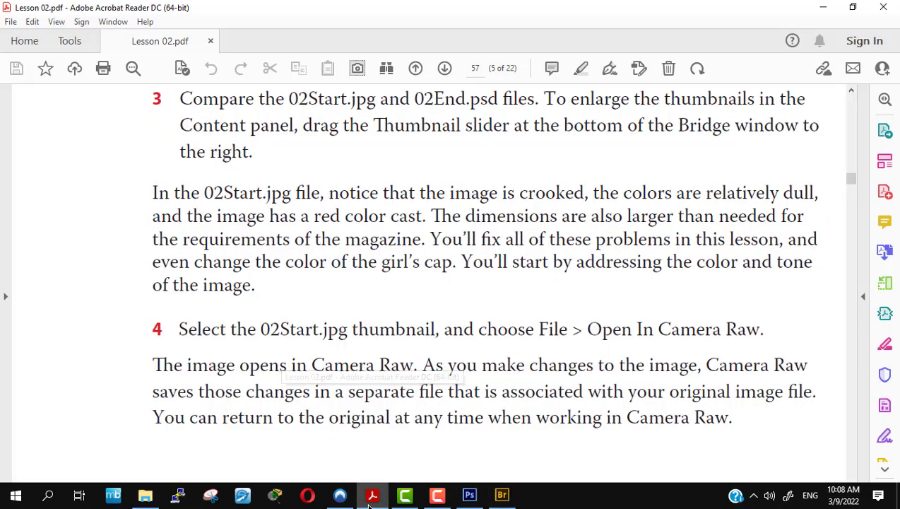
{"action": "scroll", "coordinate": [496, 260], "scroll_direction": "down", "scroll_amount": 3}
{"action": "scroll", "coordinate": [496, 261], "scroll_direction": "down", "scroll_amount": 8}
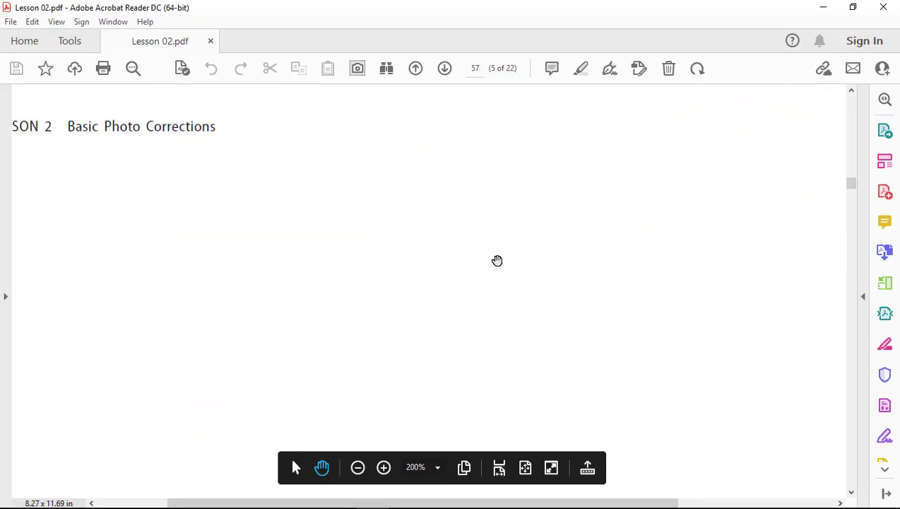
{"action": "scroll", "coordinate": [497, 261], "scroll_direction": "down", "scroll_amount": 5}
{"action": "scroll", "coordinate": [497, 261], "scroll_direction": "down", "scroll_amount": 5}
{"action": "scroll", "coordinate": [497, 261], "scroll_direction": "down", "scroll_amount": 7}
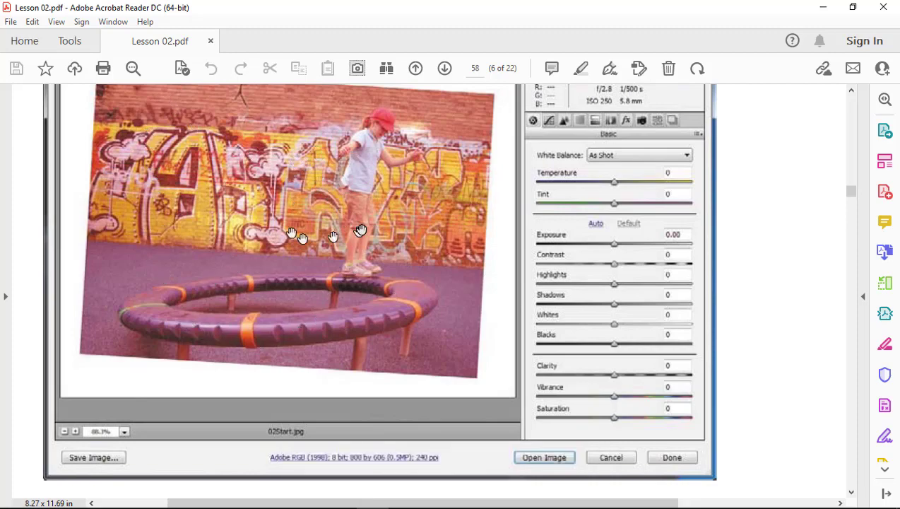
{"action": "scroll", "coordinate": [358, 205], "scroll_direction": "up", "scroll_amount": 2}
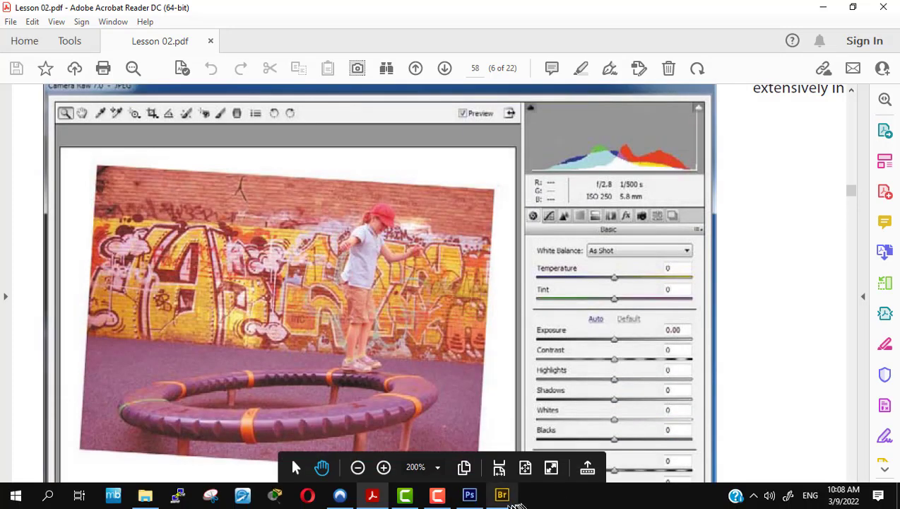
{"action": "left_click", "coordinate": [502, 495]}
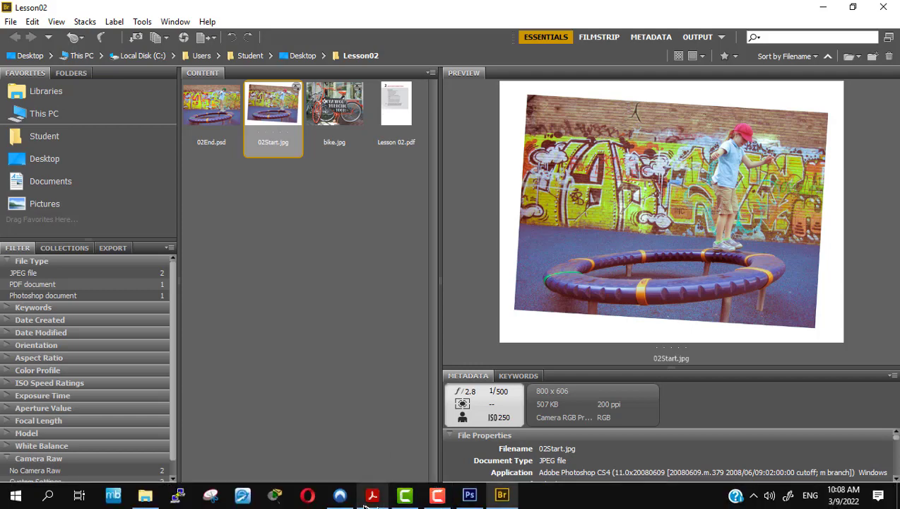
Recheck the PDF's Camera Raw screenshot and return to the Lesson02 folder in Bridge.
{"action": "left_click", "coordinate": [363, 499]}
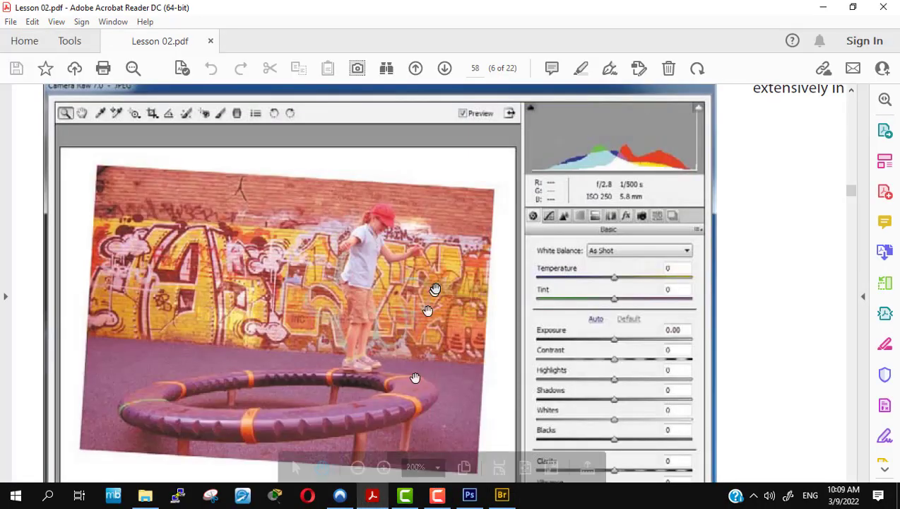
{"action": "scroll", "coordinate": [433, 288], "scroll_direction": "up", "scroll_amount": 3}
{"action": "scroll", "coordinate": [435, 288], "scroll_direction": "down", "scroll_amount": 3}
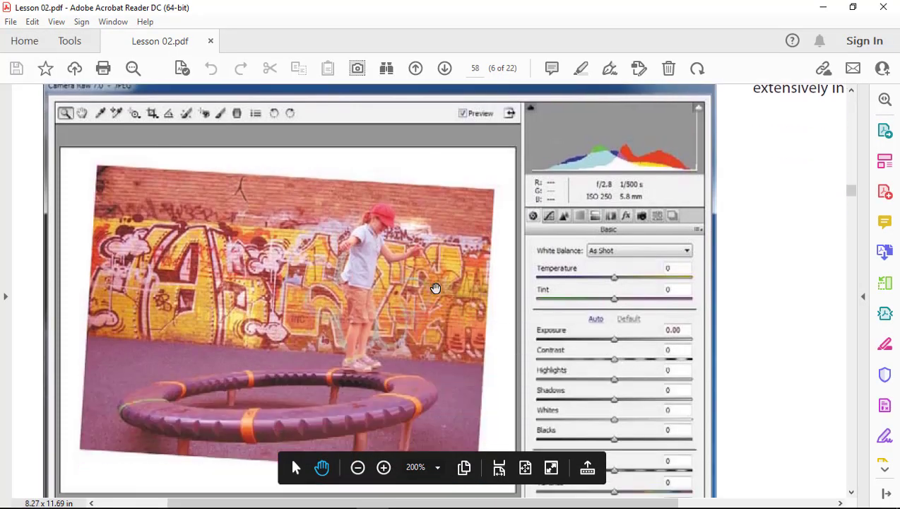
{"action": "scroll", "coordinate": [435, 288], "scroll_direction": "down", "scroll_amount": 2}
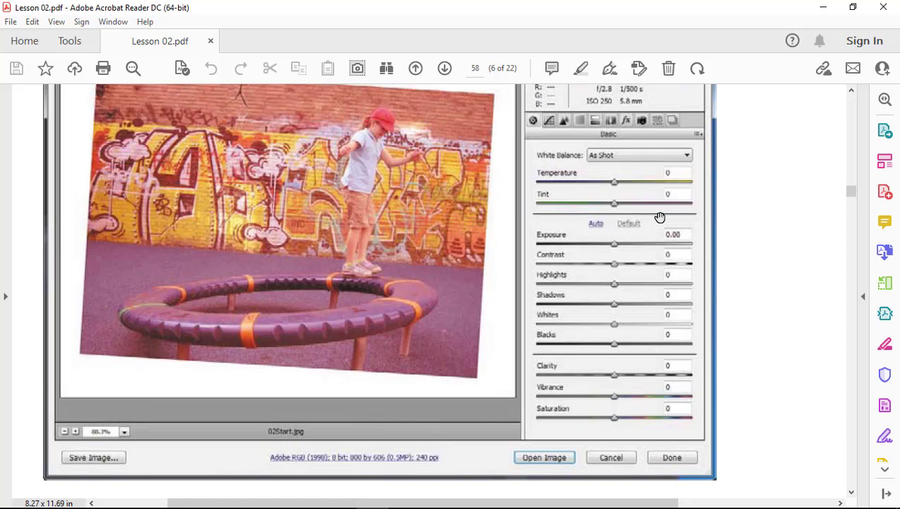
{"action": "mouse_move", "coordinate": [494, 503]}
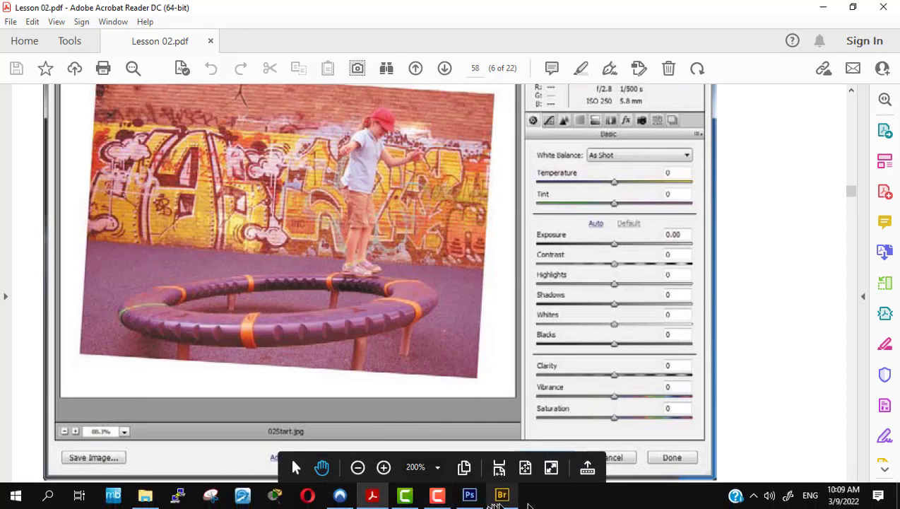
{"action": "left_click", "coordinate": [504, 496]}
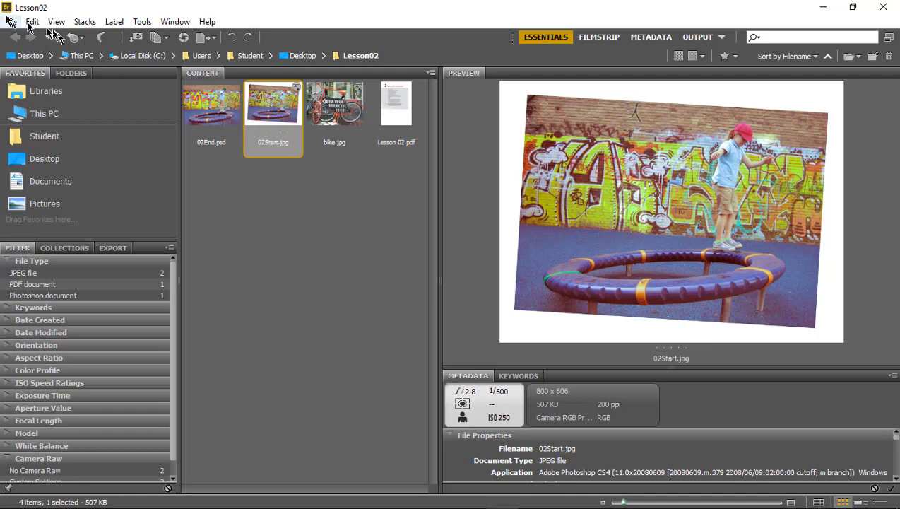
Open 02Start.jpg via File > Open in Camera Raw, then Alt+Tab to the lesson PDF.
{"action": "left_click", "coordinate": [10, 24]}
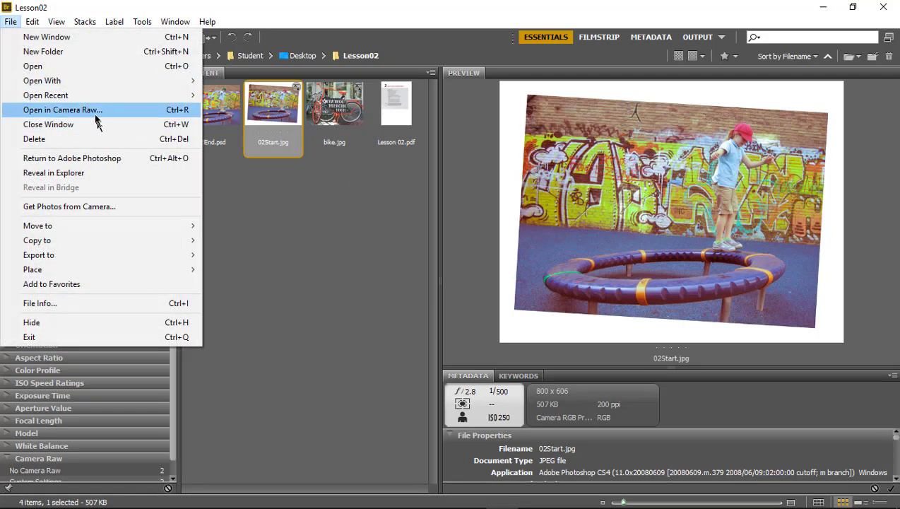
{"action": "left_click", "coordinate": [95, 113]}
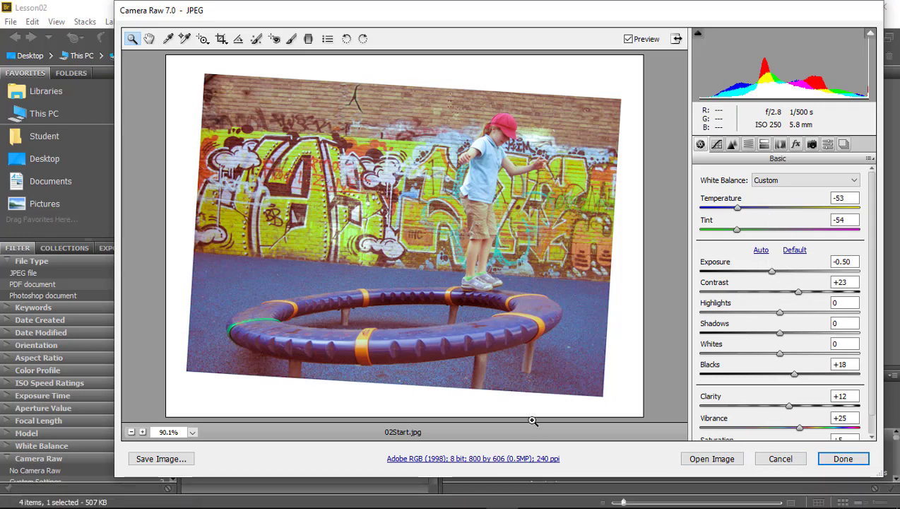
{"action": "key", "text": "alt+Tab"}
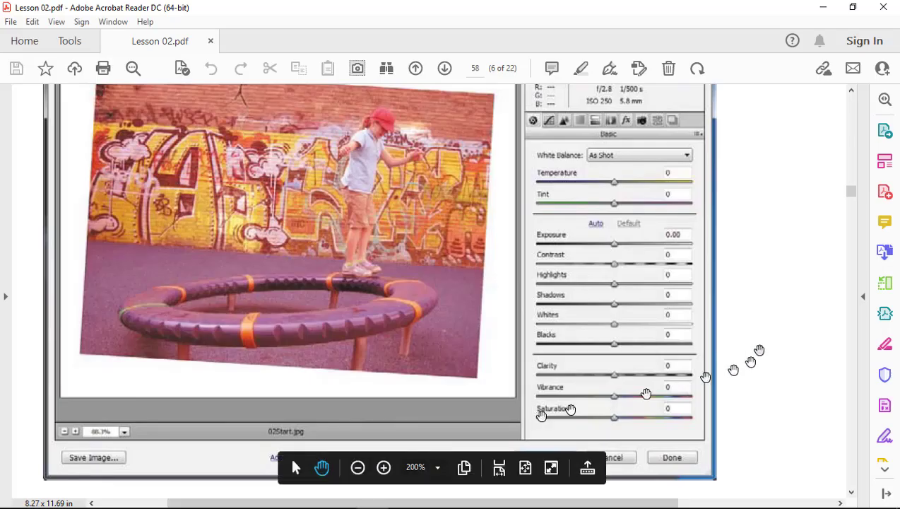
Set the Camera Raw White Balance to As Shot so Temperature and Tint return to 0.
{"action": "key", "text": "alt+Tab"}
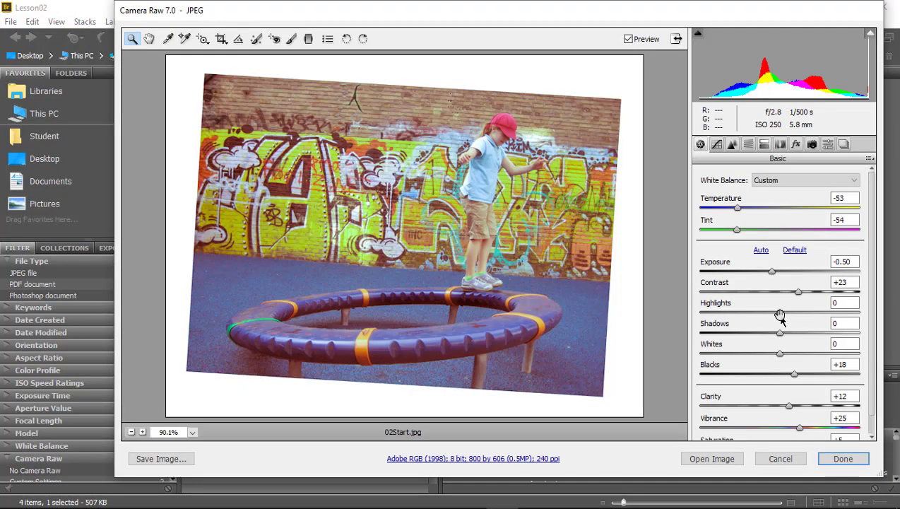
{"action": "left_click", "coordinate": [855, 180]}
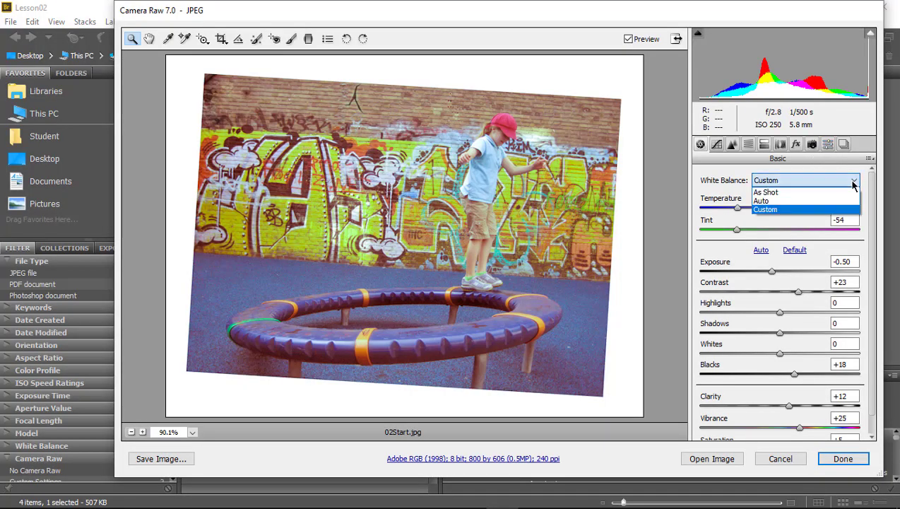
{"action": "key", "text": "Escape"}
{"action": "key", "text": "Up"}
{"action": "key", "text": "Up"}
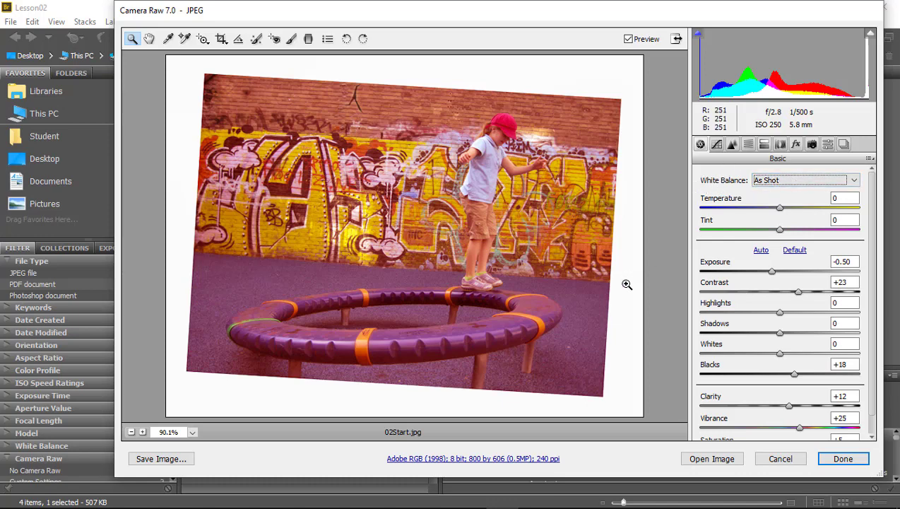
Check the lesson PDF's next instructions on page 58, switching between the PDF and Camera Raw.
{"action": "key", "text": "alt+Tab"}
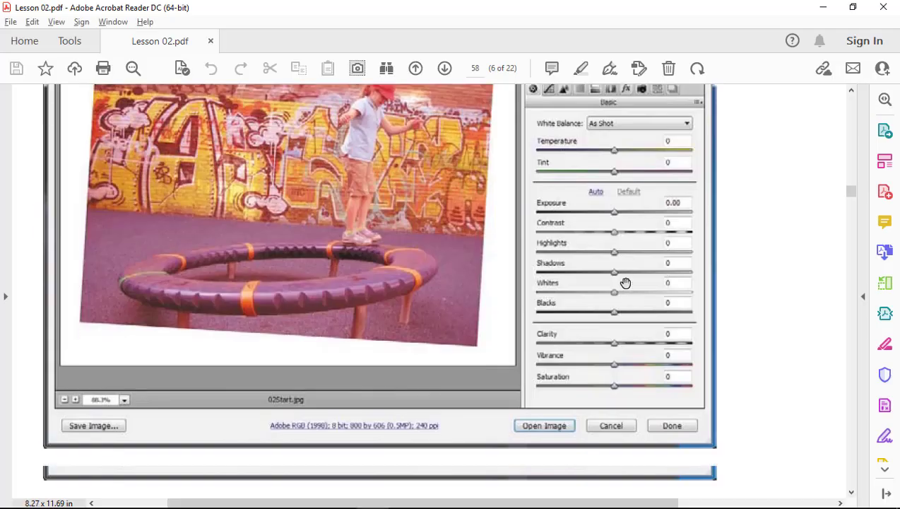
{"action": "scroll", "coordinate": [625, 282], "scroll_direction": "down", "scroll_amount": 3}
{"action": "scroll", "coordinate": [625, 283], "scroll_direction": "up", "scroll_amount": 4}
{"action": "key", "text": "alt+Tab"}
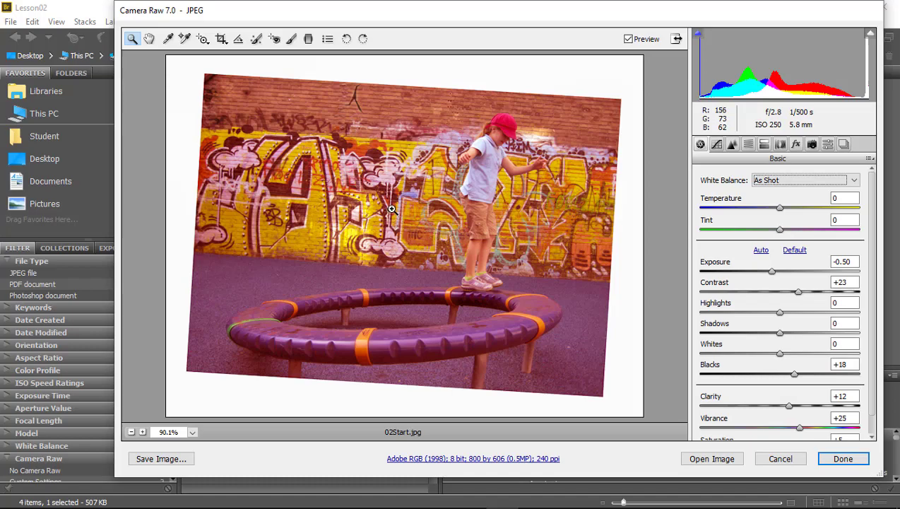
{"action": "key", "text": "alt+Tab"}
Review PDF steps 1–2 on sampling white graffiti with the White Balance tool, then return to Camera Raw.
{"action": "scroll", "coordinate": [516, 247], "scroll_direction": "down", "scroll_amount": 3}
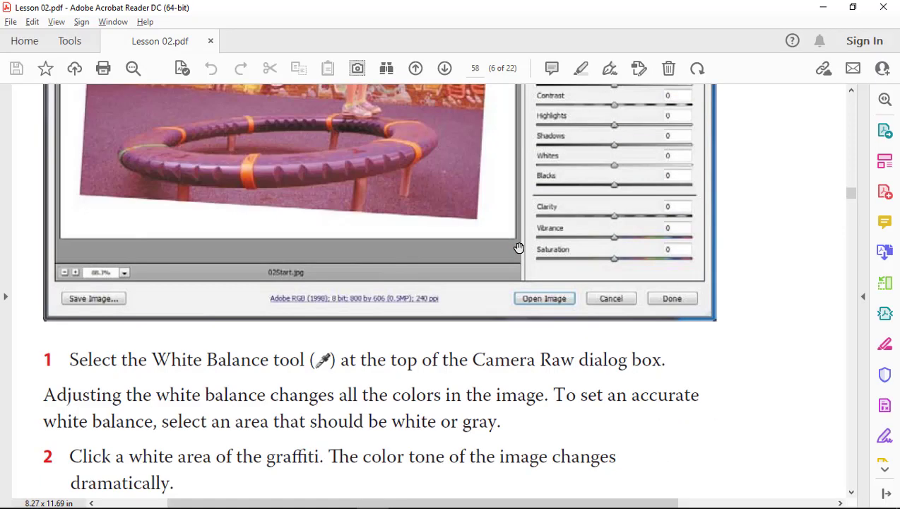
{"action": "scroll", "coordinate": [519, 247], "scroll_direction": "down", "scroll_amount": 3}
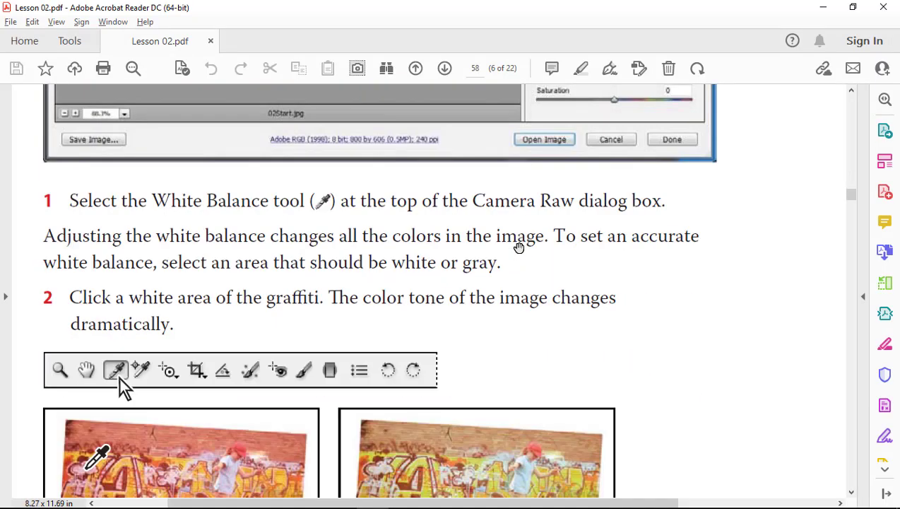
{"action": "scroll", "coordinate": [519, 246], "scroll_direction": "up", "scroll_amount": 1}
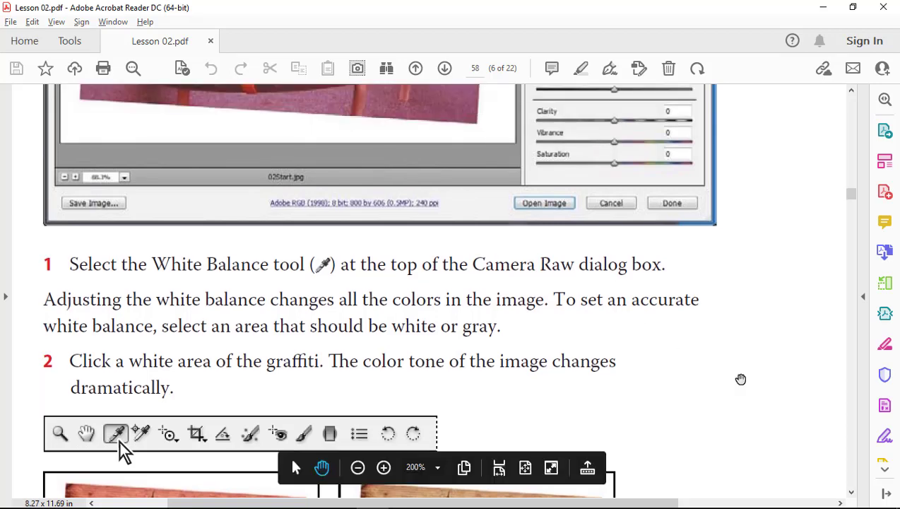
{"action": "key", "text": "alt+Tab"}
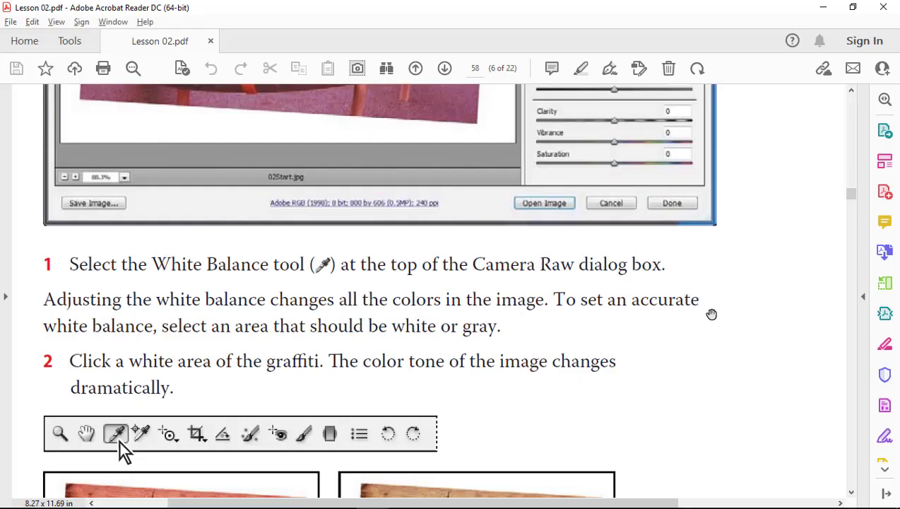
{"action": "scroll", "coordinate": [712, 314], "scroll_direction": "down", "scroll_amount": 3}
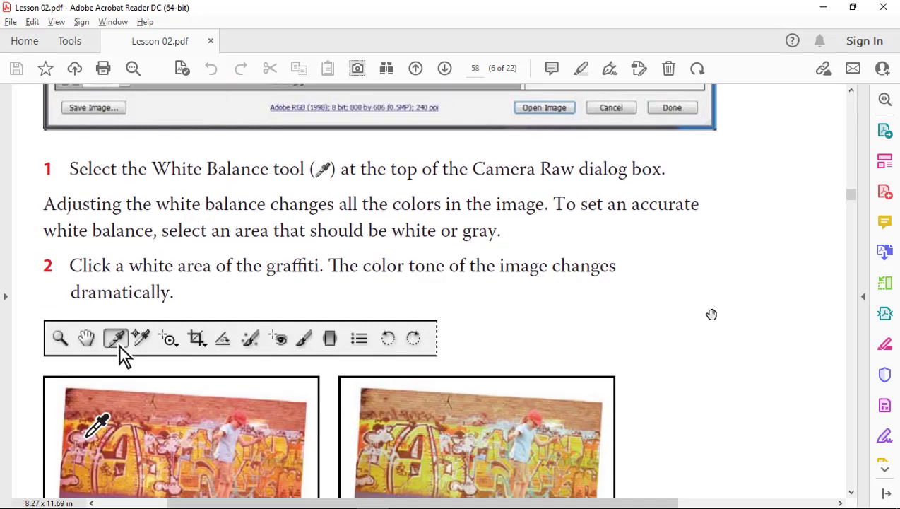
{"action": "key", "text": "alt+Tab"}
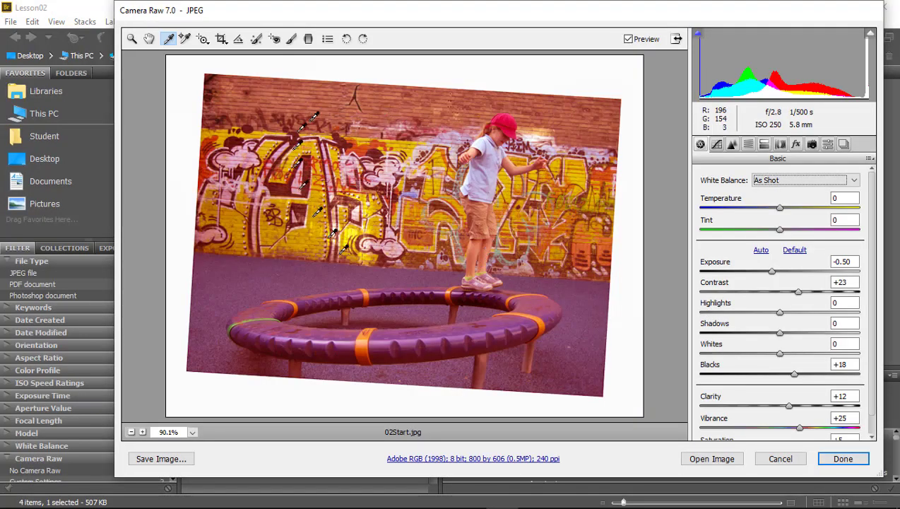
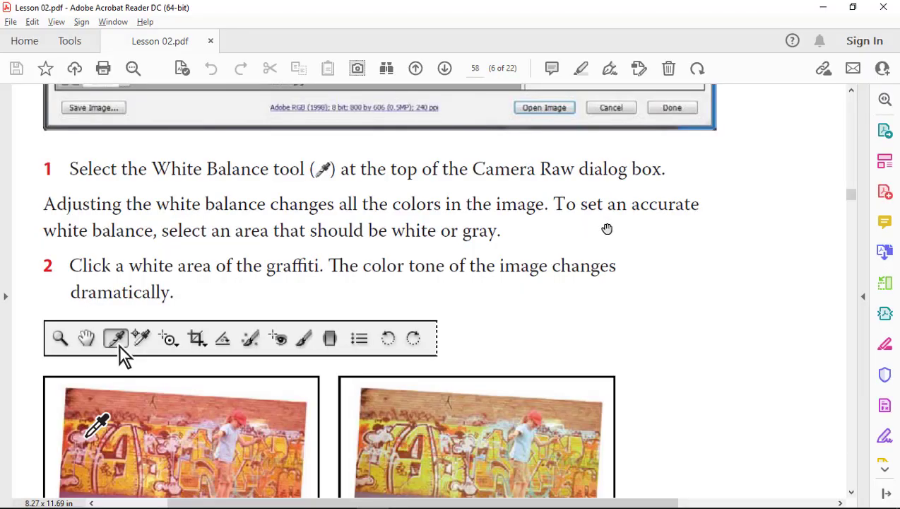
White-balance on the white graffiti, then the girl's white shoe (Temperature -30, Tint -48).
{"action": "scroll", "coordinate": [607, 228], "scroll_direction": "down", "scroll_amount": 2}
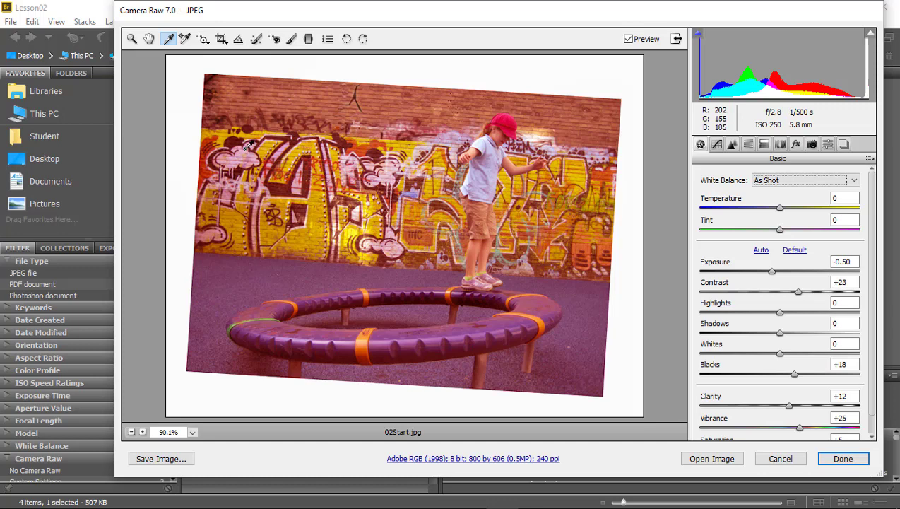
{"action": "left_click", "coordinate": [248, 146]}
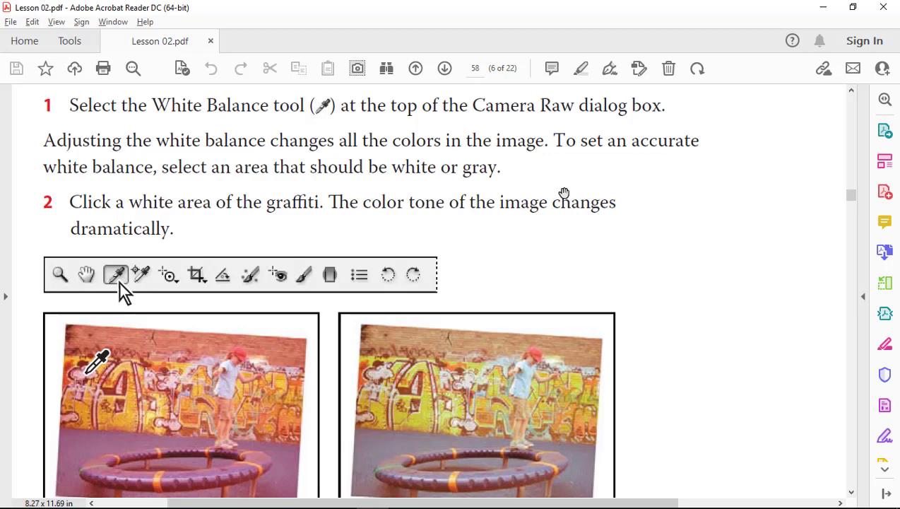
{"action": "scroll", "coordinate": [564, 193], "scroll_direction": "down", "scroll_amount": 5}
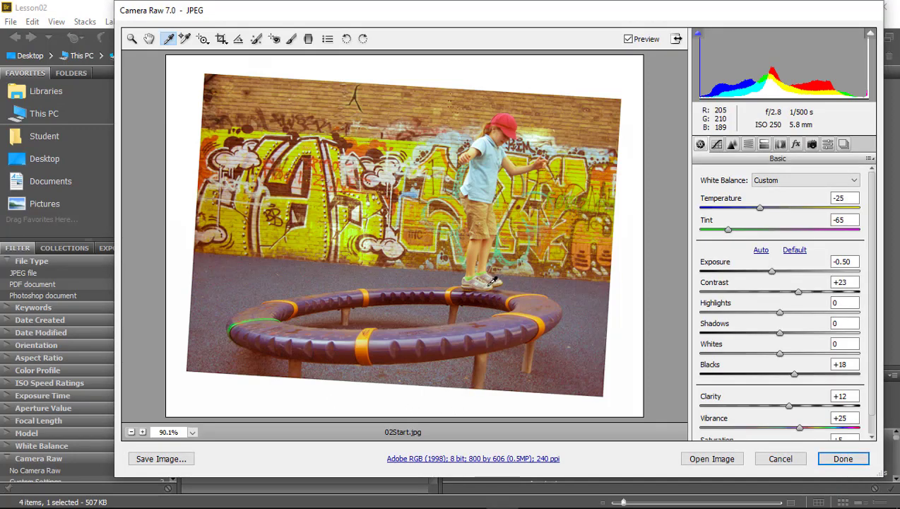
{"action": "left_click", "coordinate": [493, 282]}
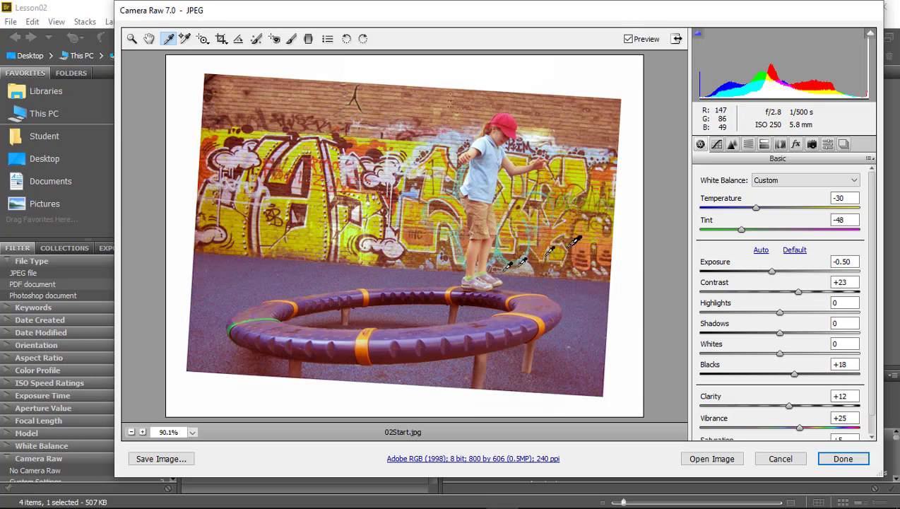
{"action": "key", "text": "alt+Tab"}
Scroll the lesson PDF to page 59's steps 4–6 on fine-tuning Basic panel values.
{"action": "scroll", "coordinate": [567, 238], "scroll_direction": "down", "scroll_amount": 1}
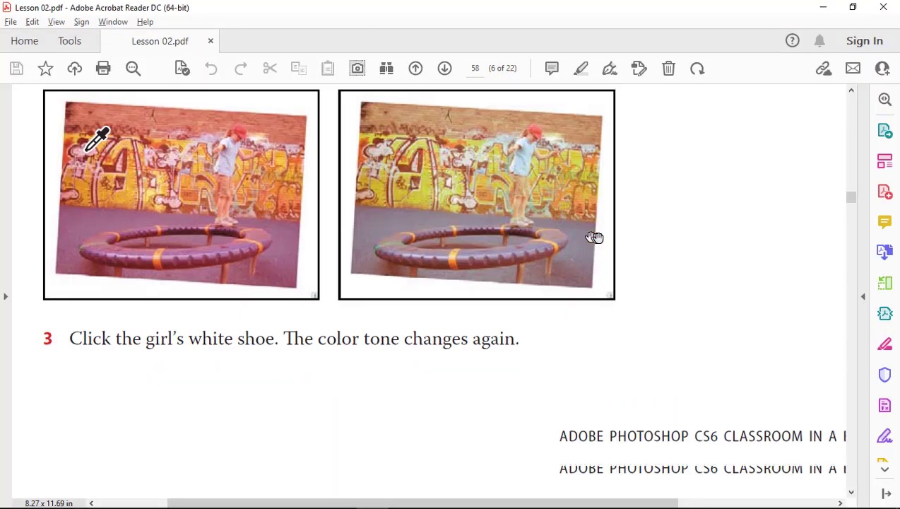
{"action": "scroll", "coordinate": [597, 238], "scroll_direction": "down", "scroll_amount": 2}
{"action": "scroll", "coordinate": [597, 237], "scroll_direction": "down", "scroll_amount": 3}
{"action": "scroll", "coordinate": [593, 237], "scroll_direction": "down", "scroll_amount": 2}
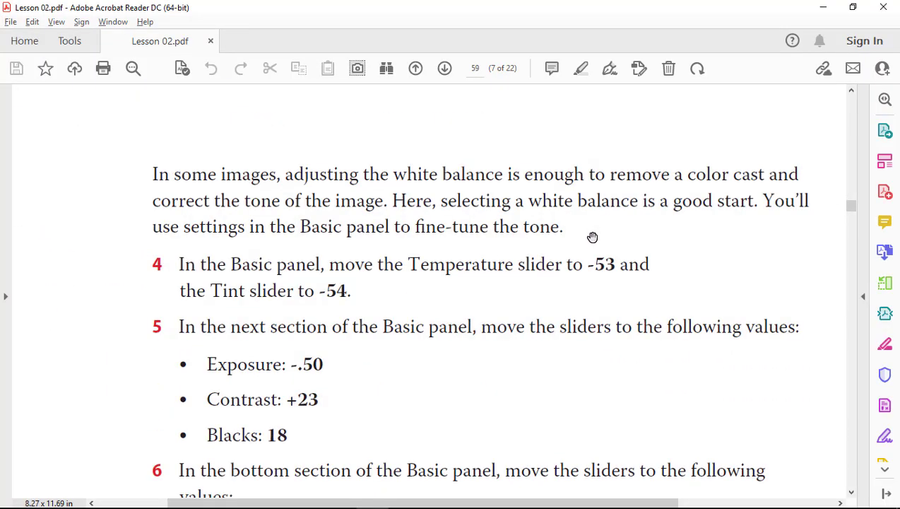
{"action": "scroll", "coordinate": [592, 236], "scroll_direction": "down", "scroll_amount": 2}
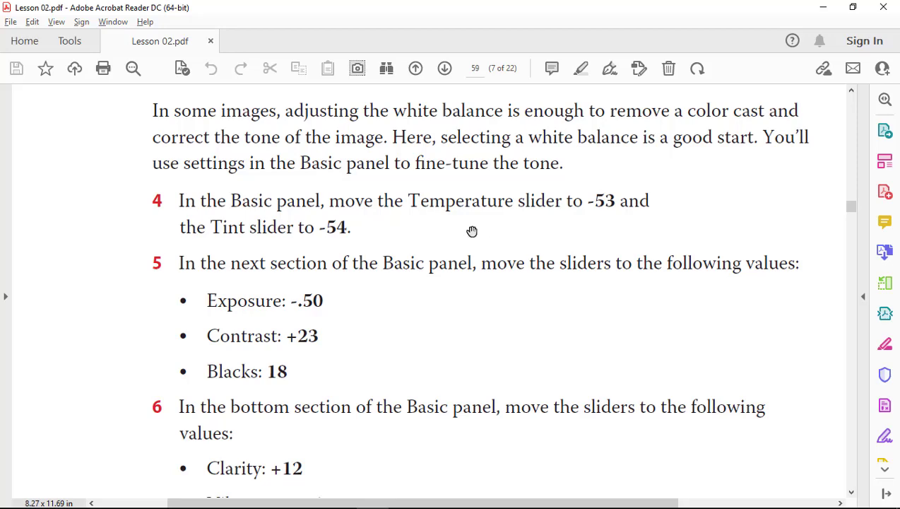
{"action": "key", "text": "alt+Tab"}
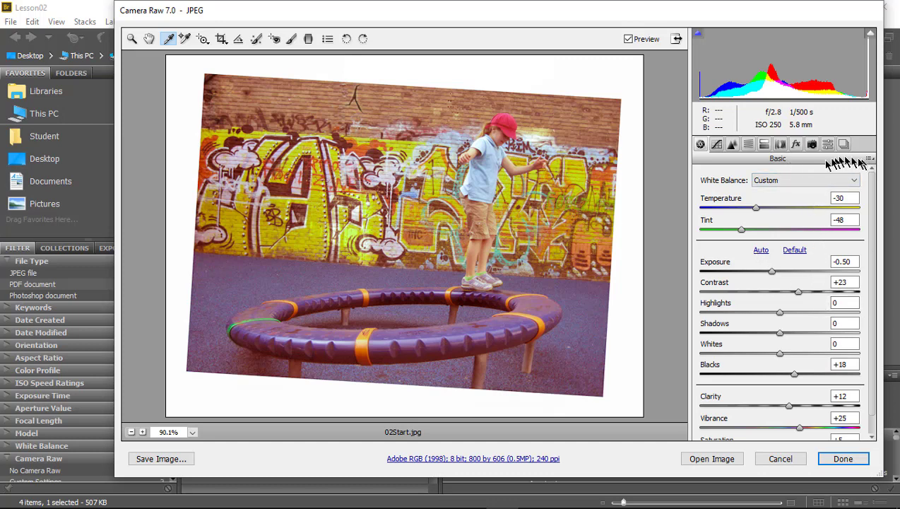
Resample the white balance on the girl's white shoe, giving Temperature -31 and Tint -44.
{"action": "scroll", "coordinate": [860, 248], "scroll_direction": "down", "scroll_amount": 1}
{"action": "scroll", "coordinate": [779, 178], "scroll_direction": "up", "scroll_amount": 3}
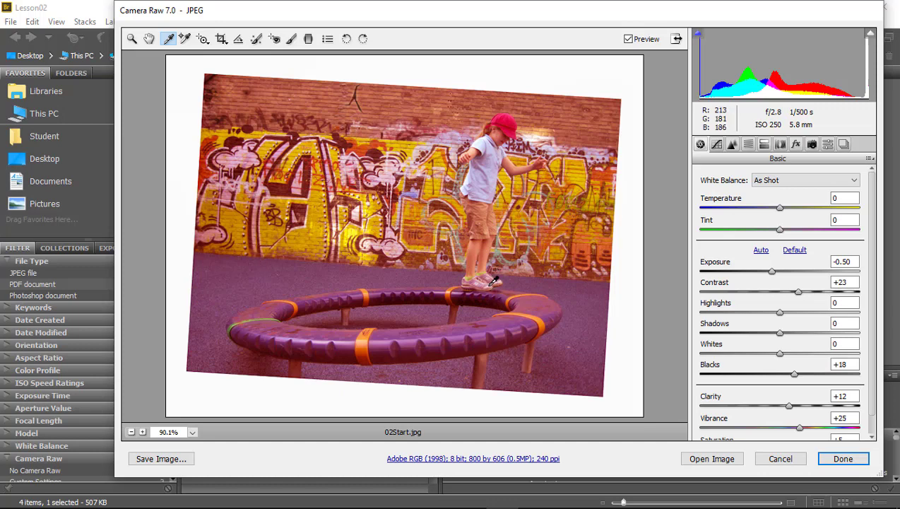
{"action": "left_click", "coordinate": [494, 283]}
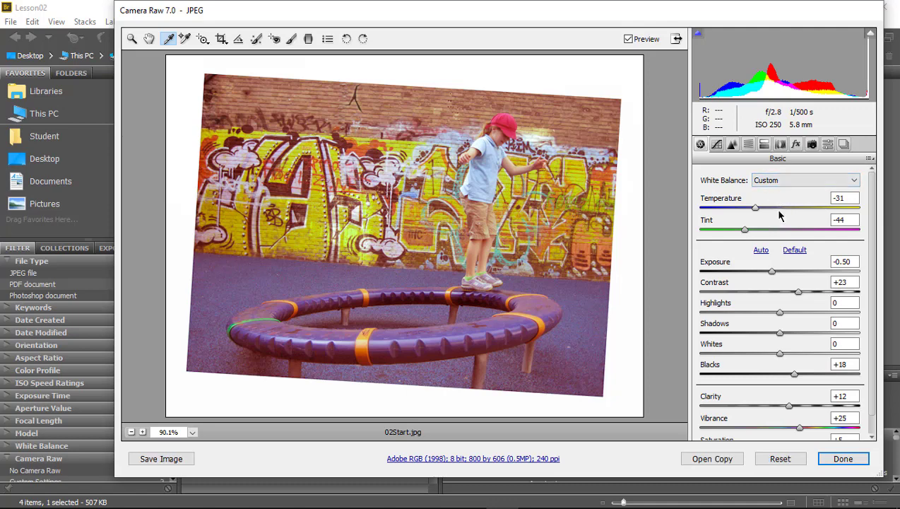
{"action": "key", "text": "alt+Tab"}
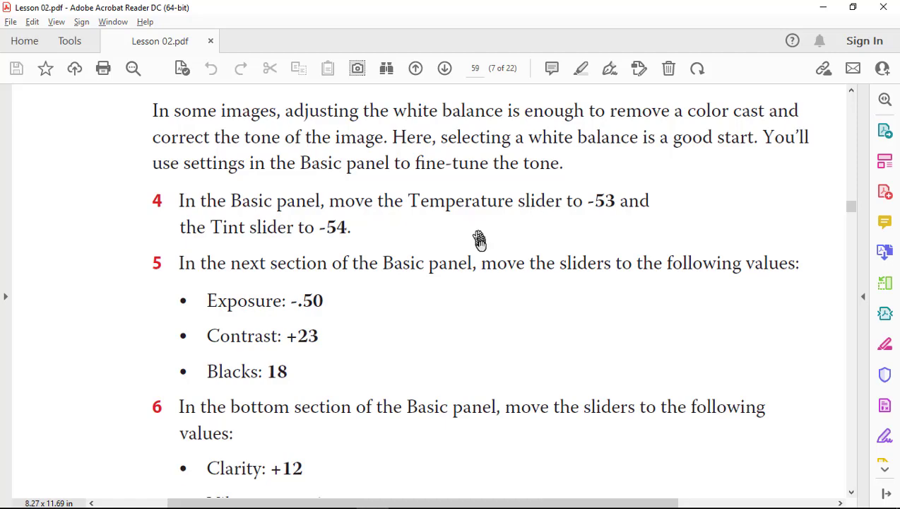
Bring steps 4–7 into view in the PDF, then set Temperature to -53.
{"action": "left_click_drag", "start_coordinate": [479, 241], "coordinate": [424, 154]}
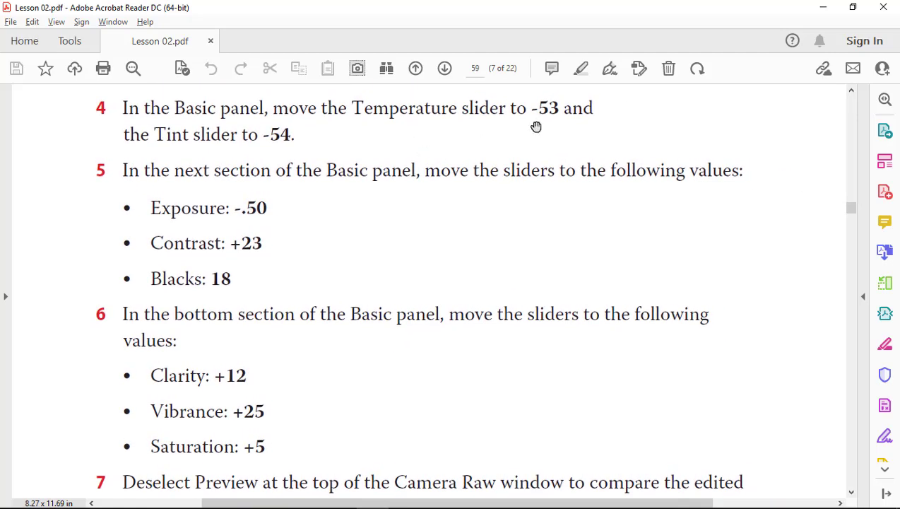
{"action": "key", "text": "alt+Tab"}
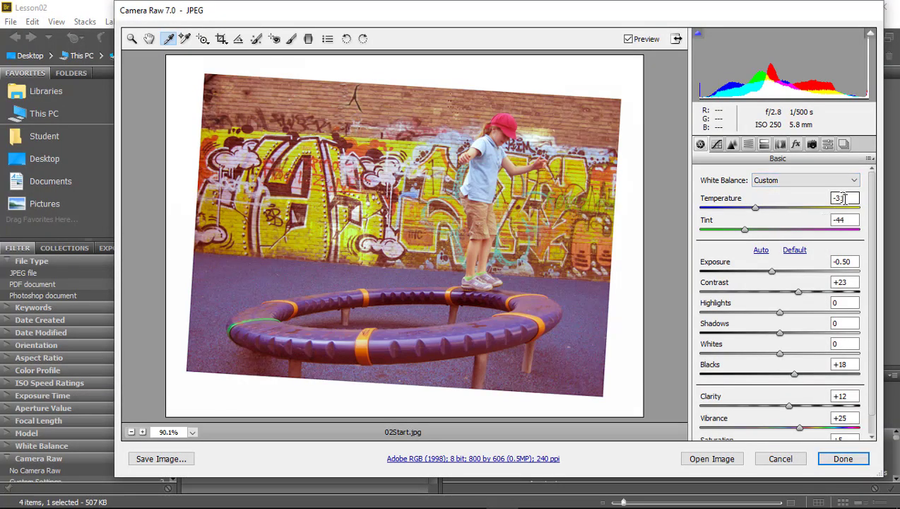
{"action": "left_click_drag", "start_coordinate": [755, 208], "coordinate": [734, 207]}
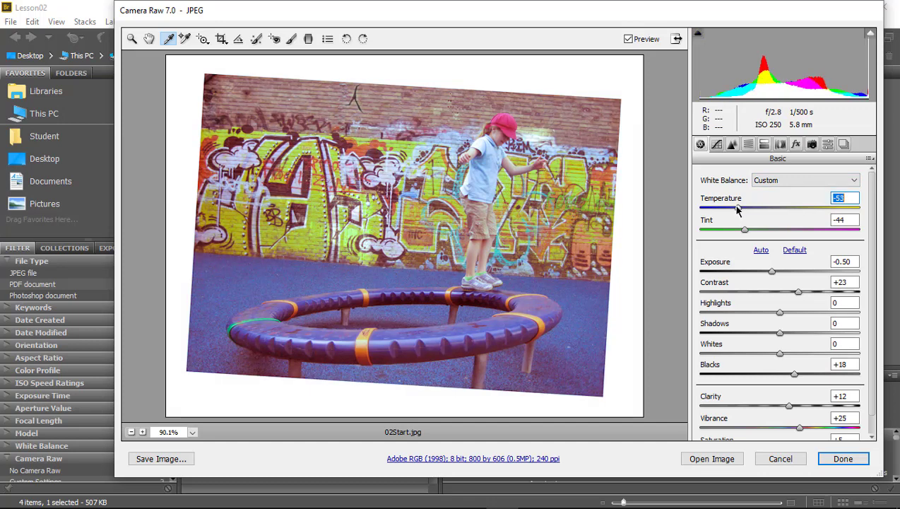
{"action": "left_click_drag", "start_coordinate": [735, 208], "coordinate": [737, 208]}
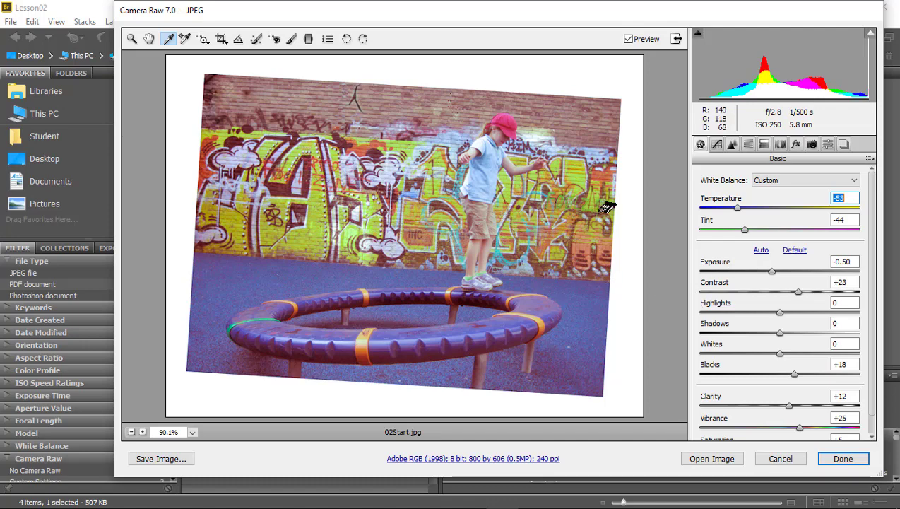
Compare Camera Raw against the lesson PDF and scroll the guide to step 7.
{"action": "key", "text": "alt+Tab"}
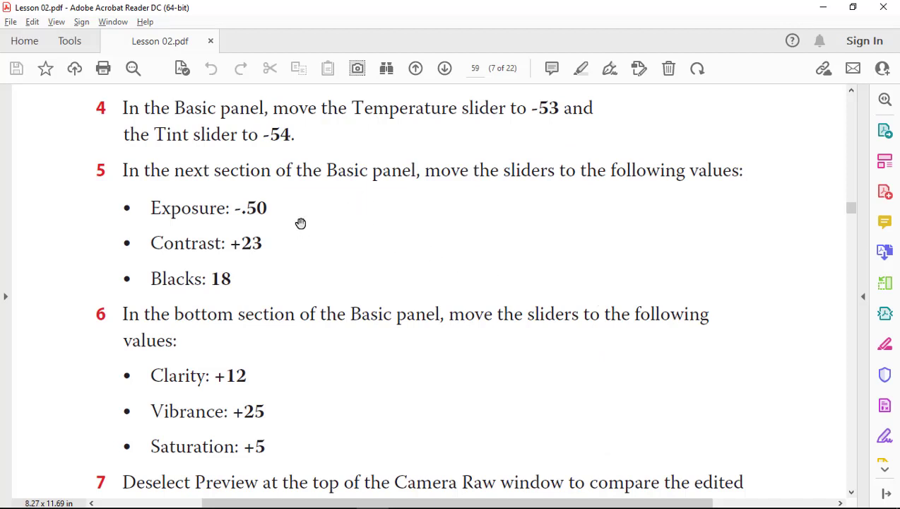
{"action": "key", "text": "alt+Tab"}
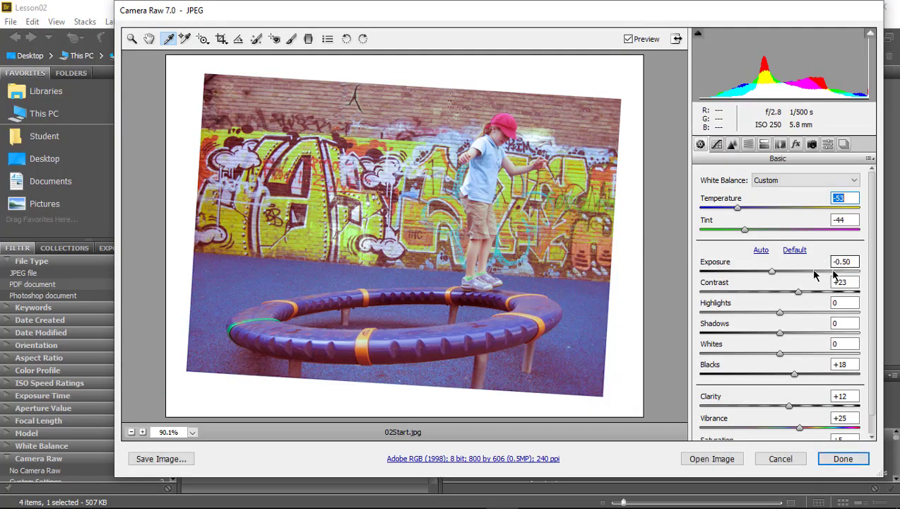
{"action": "key", "text": "alt+Tab"}
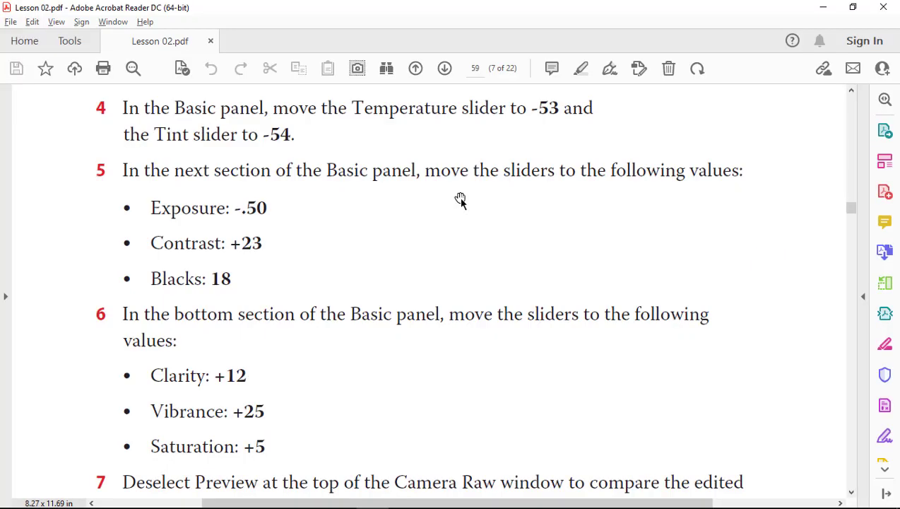
{"action": "key", "text": "alt+Tab"}
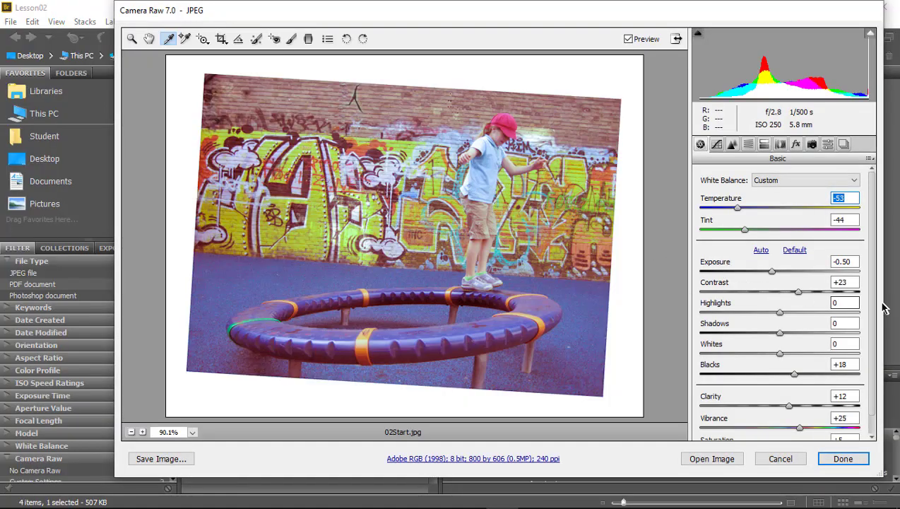
{"action": "key", "text": "alt+Tab"}
{"action": "key", "text": "alt+Tab"}
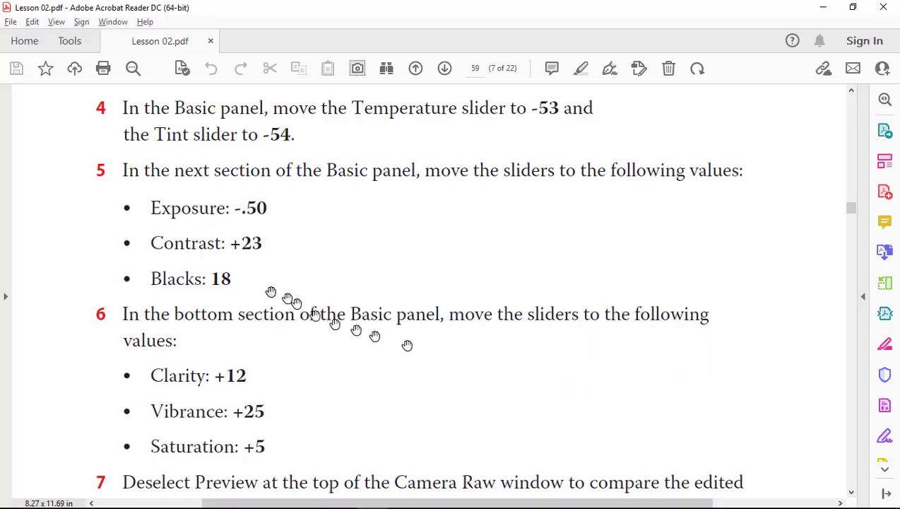
{"action": "left_click_drag", "start_coordinate": [363, 290], "coordinate": [353, 113]}
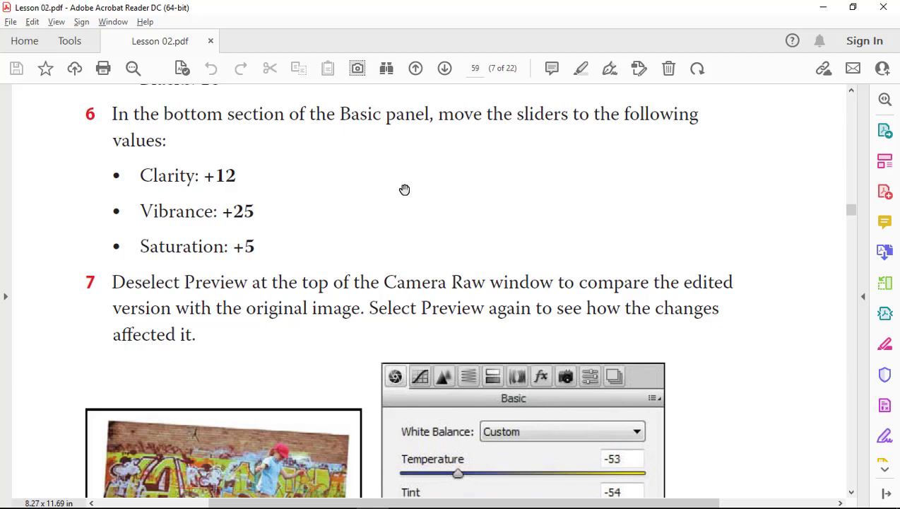
{"action": "key", "text": "alt+Tab"}
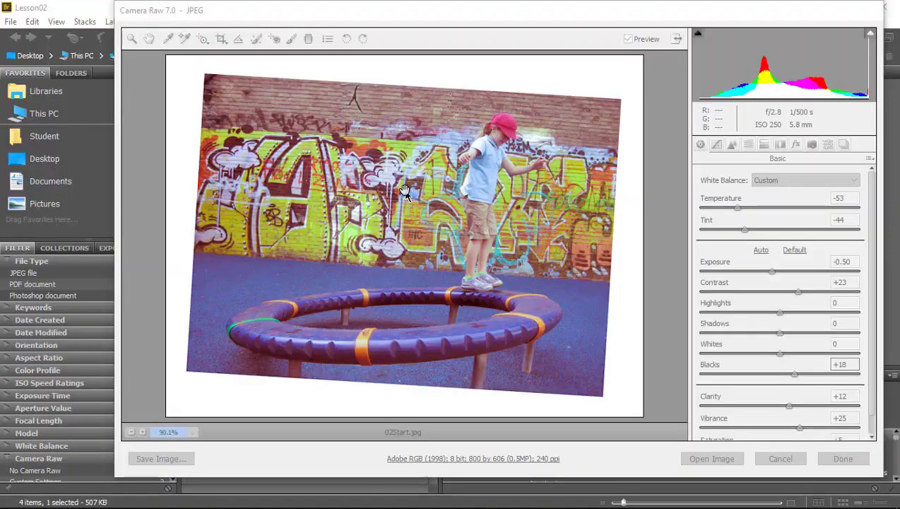
{"action": "key", "text": "alt+Tab"}
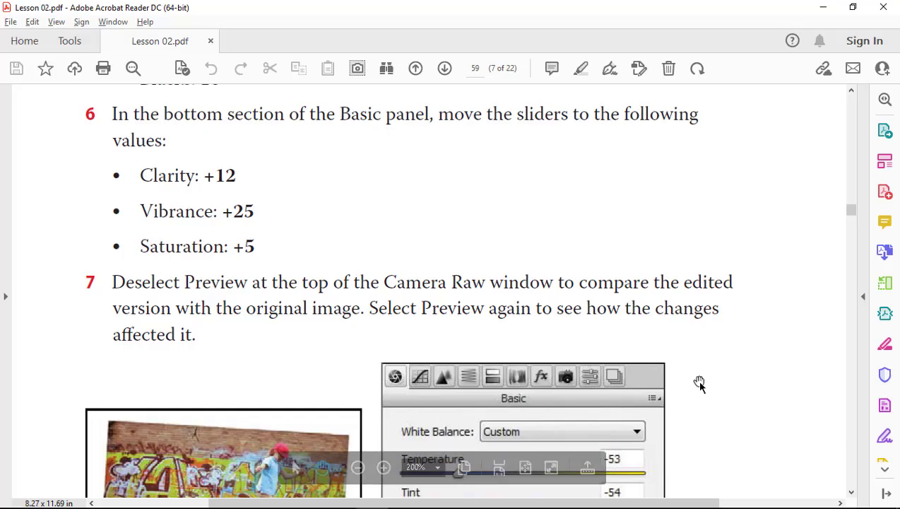
{"action": "key", "text": "alt+Tab"}
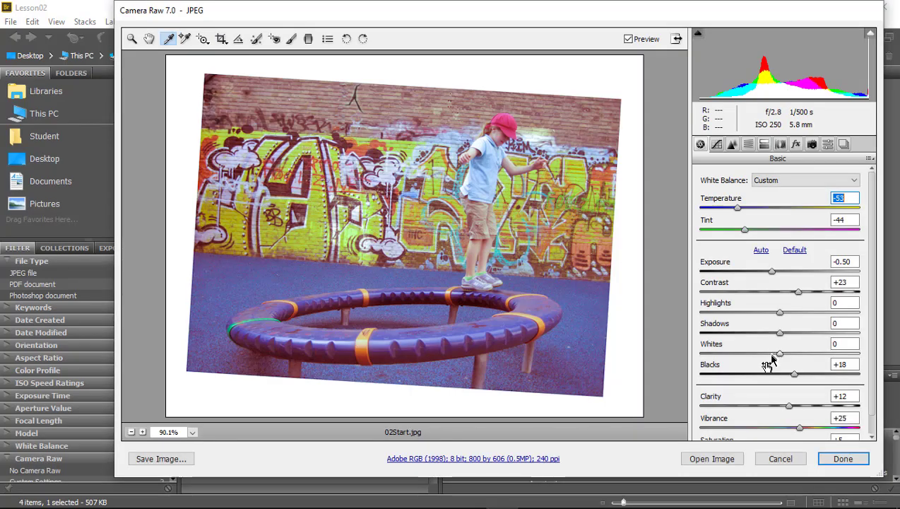
{"action": "scroll", "coordinate": [875, 346], "scroll_direction": "down", "scroll_amount": 1}
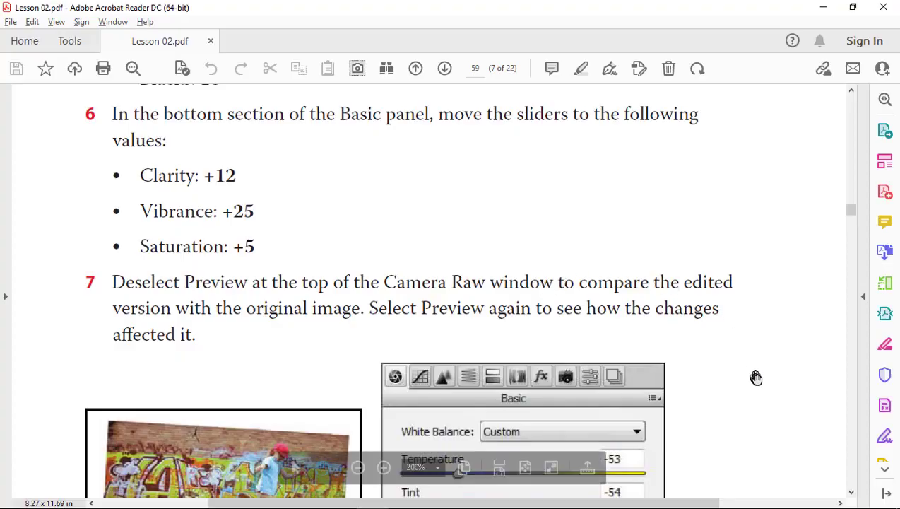
{"action": "left_click_drag", "start_coordinate": [755, 377], "coordinate": [743, 171]}
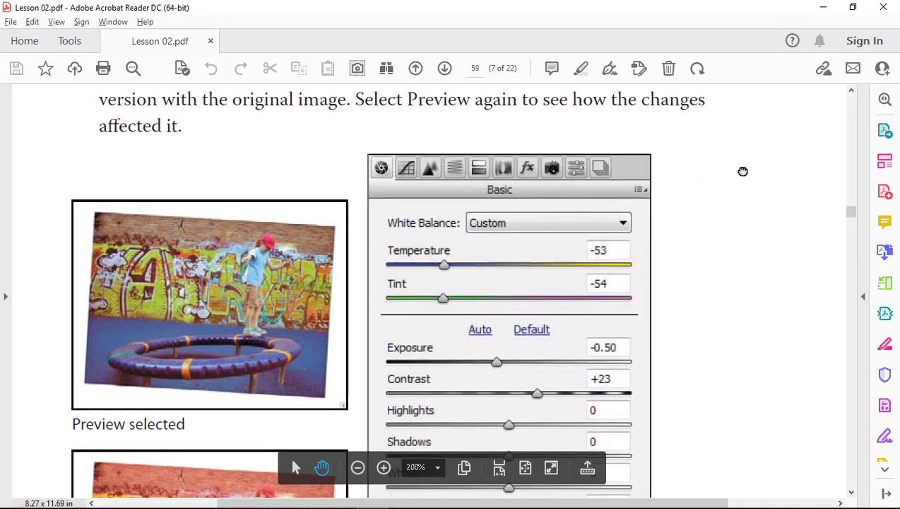
{"action": "left_click_drag", "start_coordinate": [698, 156], "coordinate": [698, 257]}
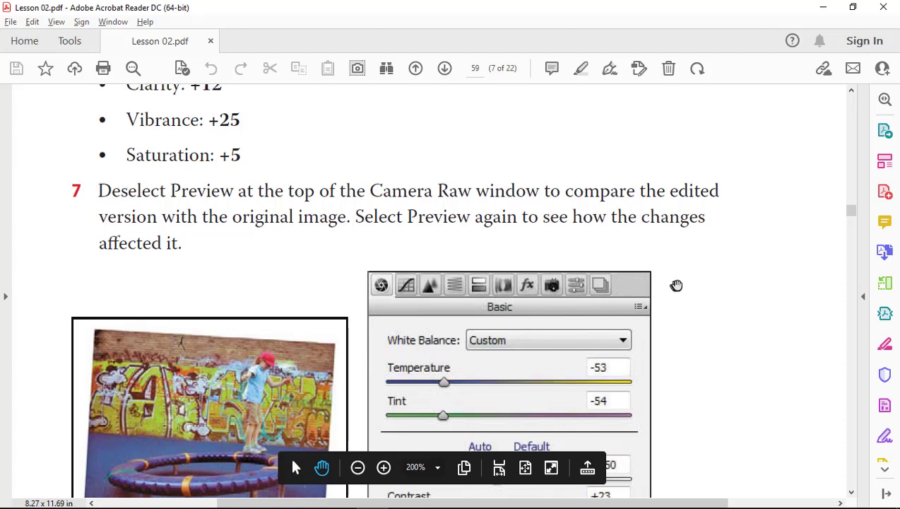
{"action": "left_click_drag", "start_coordinate": [676, 285], "coordinate": [693, 197]}
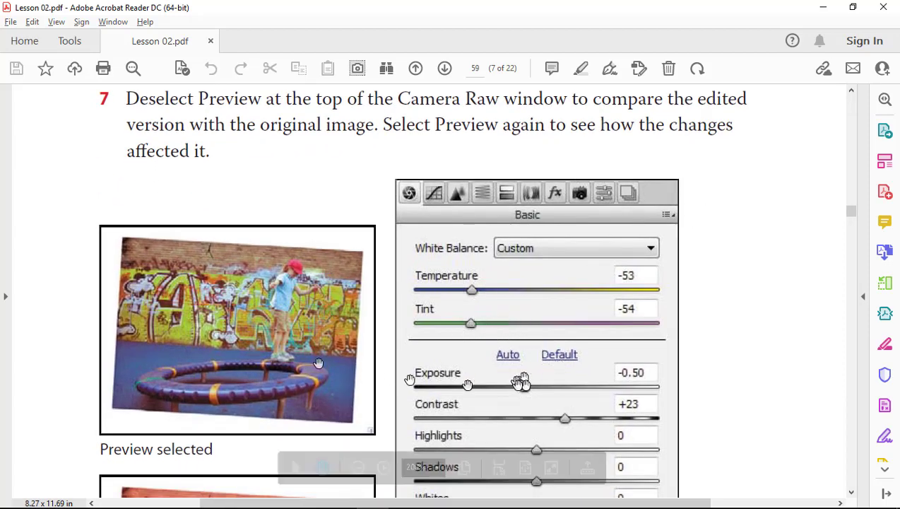
{"action": "left_click_drag", "start_coordinate": [758, 200], "coordinate": [754, 237]}
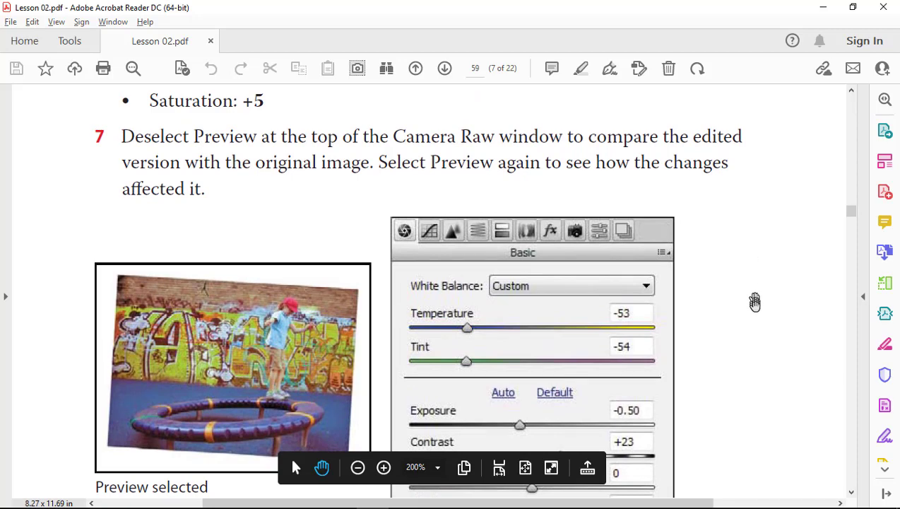
{"action": "left_click_drag", "start_coordinate": [754, 311], "coordinate": [754, 288]}
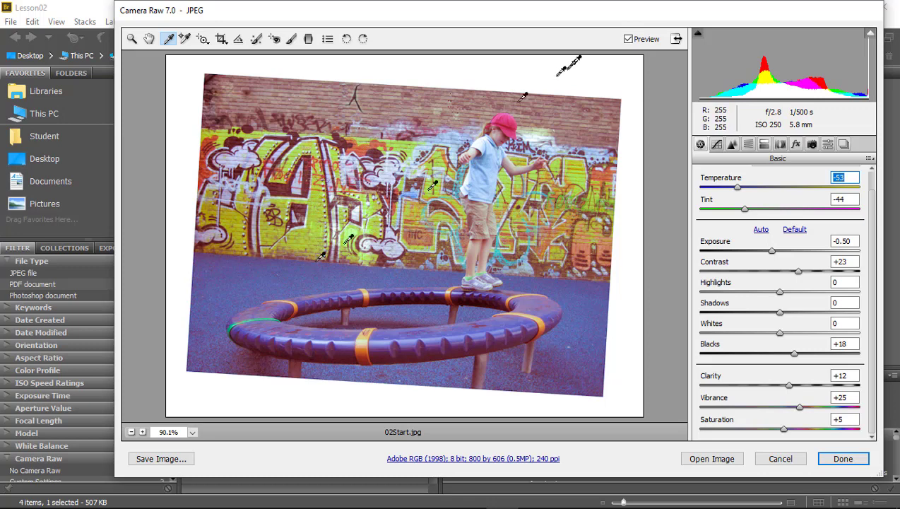
Toggle Preview repeatedly to compare the corrected graffiti photo with the original.
{"action": "left_click", "coordinate": [628, 41]}
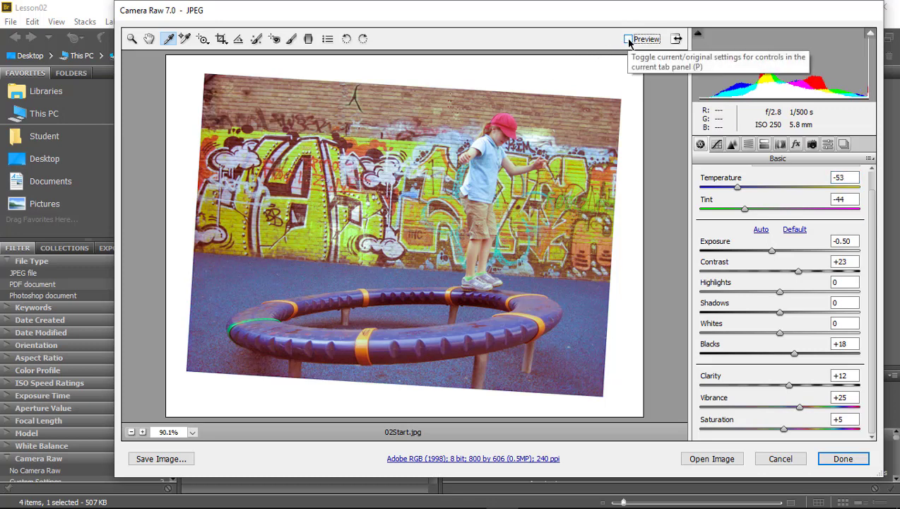
{"action": "left_click", "coordinate": [628, 40]}
{"action": "left_click", "coordinate": [629, 40]}
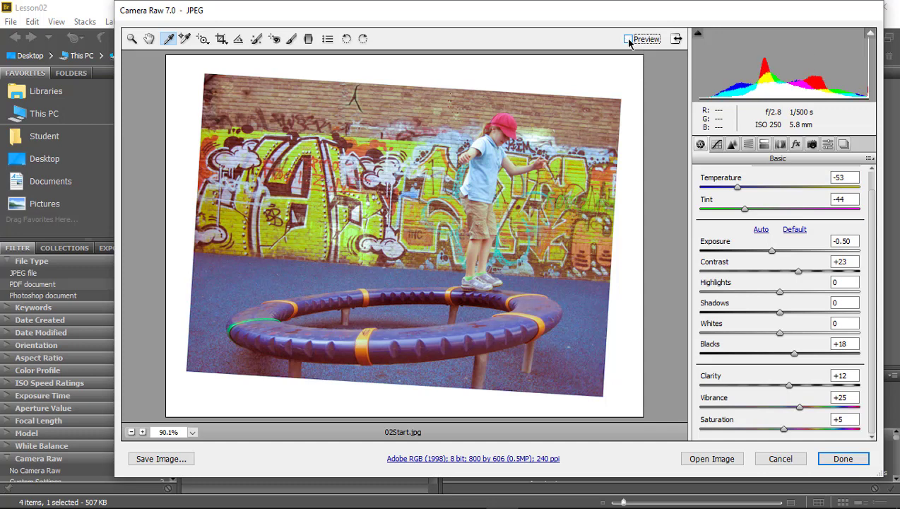
{"action": "left_click", "coordinate": [628, 41]}
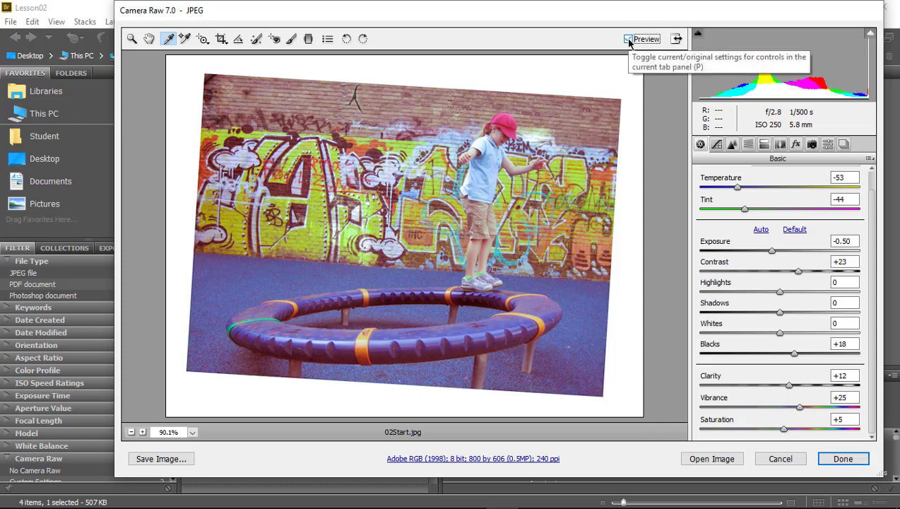
{"action": "left_click", "coordinate": [628, 41]}
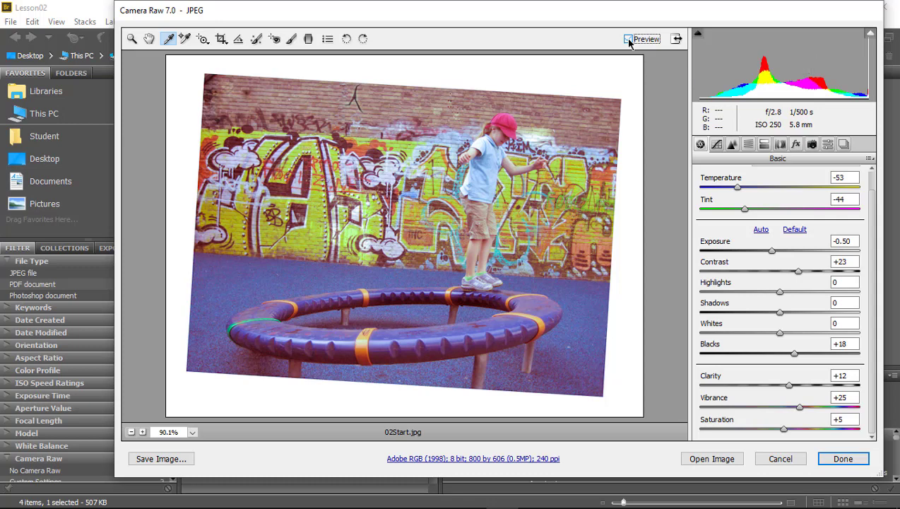
{"action": "left_click", "coordinate": [628, 40]}
{"action": "left_click", "coordinate": [629, 41]}
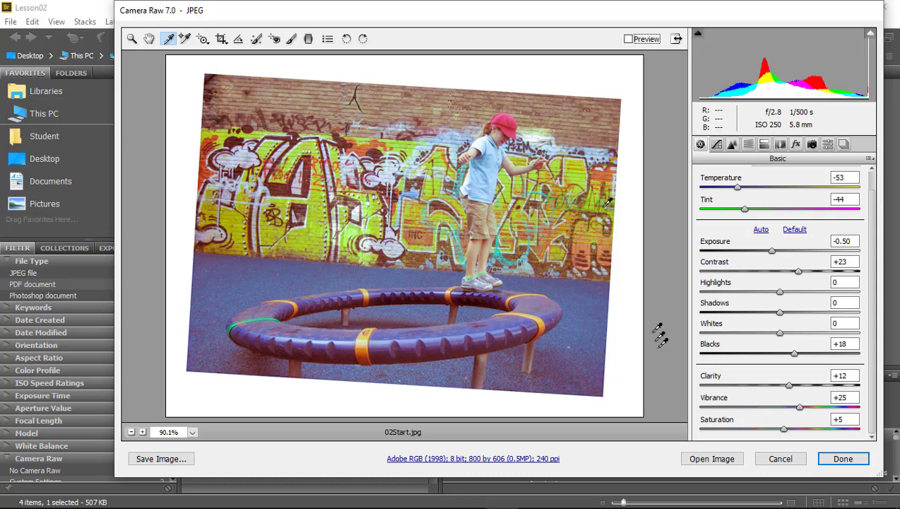
{"action": "left_click", "coordinate": [628, 40]}
{"action": "left_click", "coordinate": [629, 40]}
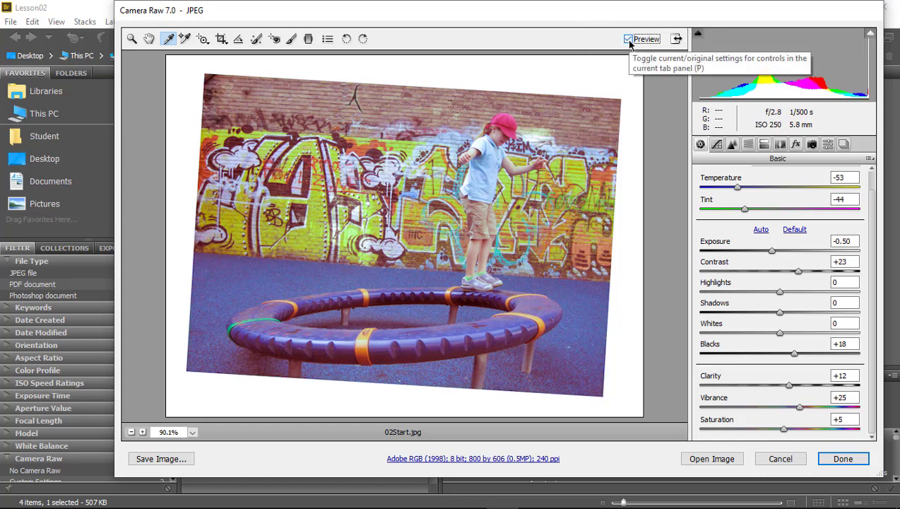
{"action": "left_click", "coordinate": [628, 40]}
{"action": "left_click", "coordinate": [629, 39]}
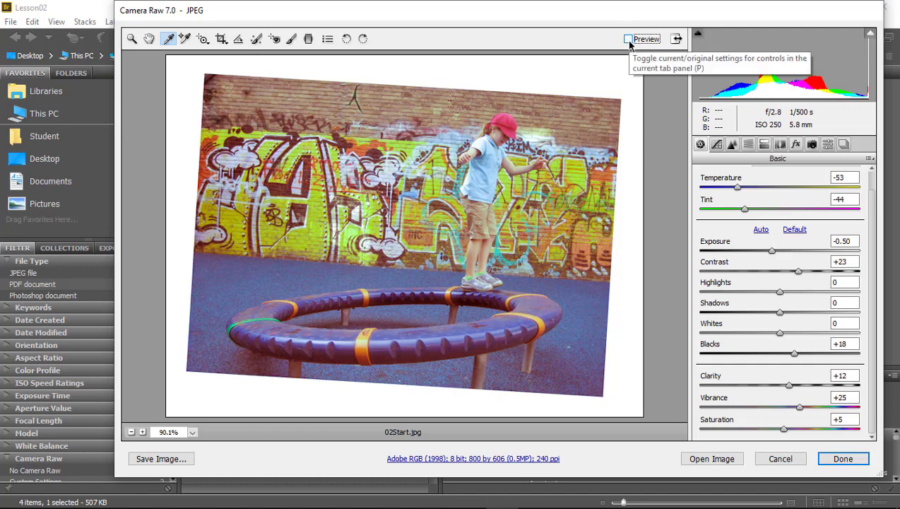
{"action": "key", "text": "alt+Tab"}
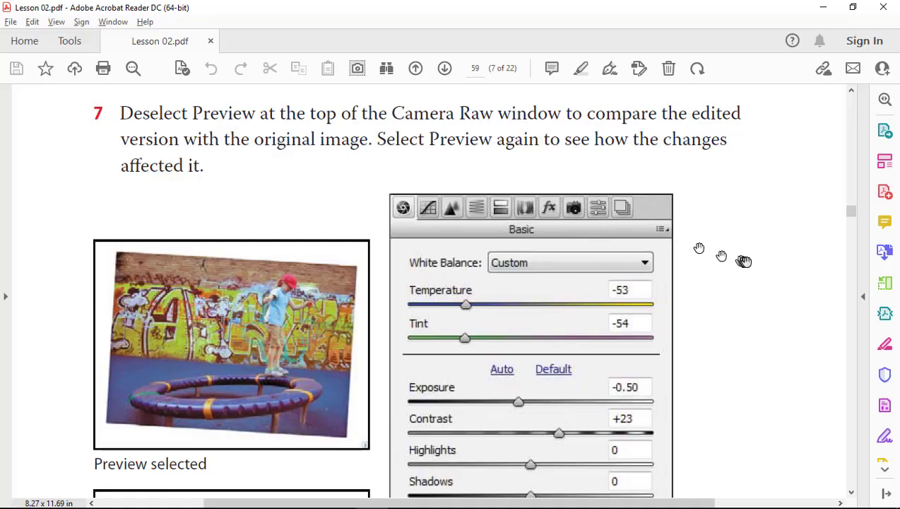
Pan the lesson PDF to the Preview selected and deselected comparison examples.
{"action": "left_click_drag", "start_coordinate": [790, 396], "coordinate": [781, 122]}
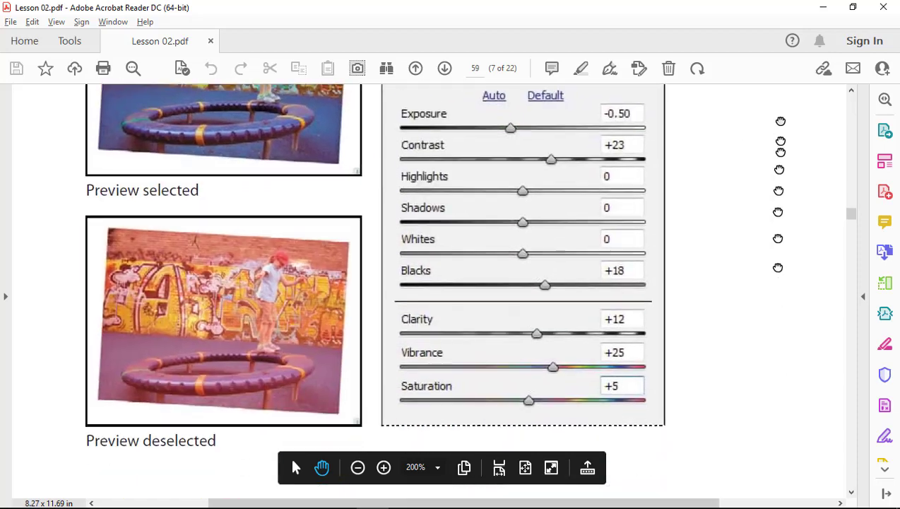
{"action": "scroll", "coordinate": [778, 267], "scroll_direction": "down", "scroll_amount": 1}
{"action": "scroll", "coordinate": [742, 387], "scroll_direction": "down", "scroll_amount": 1}
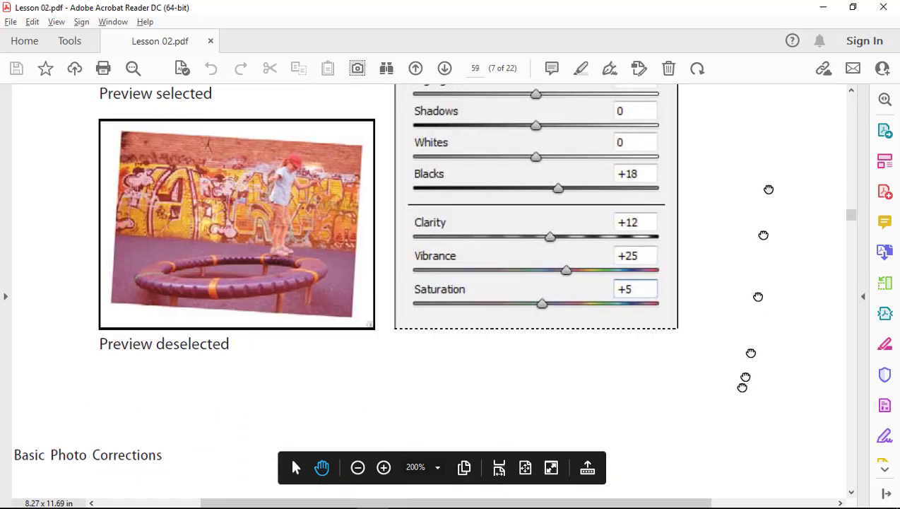
{"action": "scroll", "coordinate": [742, 387], "scroll_direction": "down", "scroll_amount": 3}
{"action": "scroll", "coordinate": [753, 375], "scroll_direction": "down", "scroll_amount": 3}
{"action": "left_click_drag", "start_coordinate": [742, 143], "coordinate": [763, 411]}
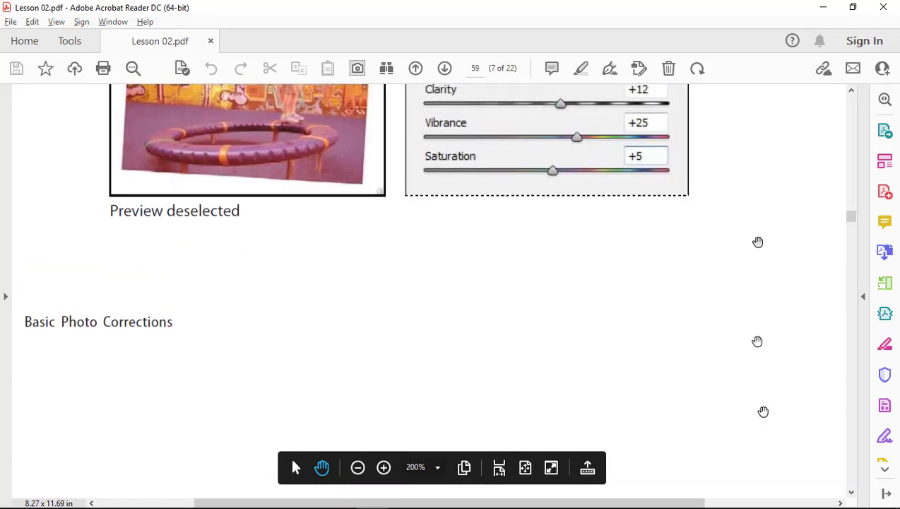
{"action": "left_click_drag", "start_coordinate": [757, 241], "coordinate": [763, 462]}
{"action": "mouse_move", "coordinate": [778, 256]}
{"action": "left_mouse_down"}
{"action": "mouse_move", "coordinate": [778, 311]}
{"action": "mouse_move", "coordinate": [763, 322]}
{"action": "left_mouse_up"}
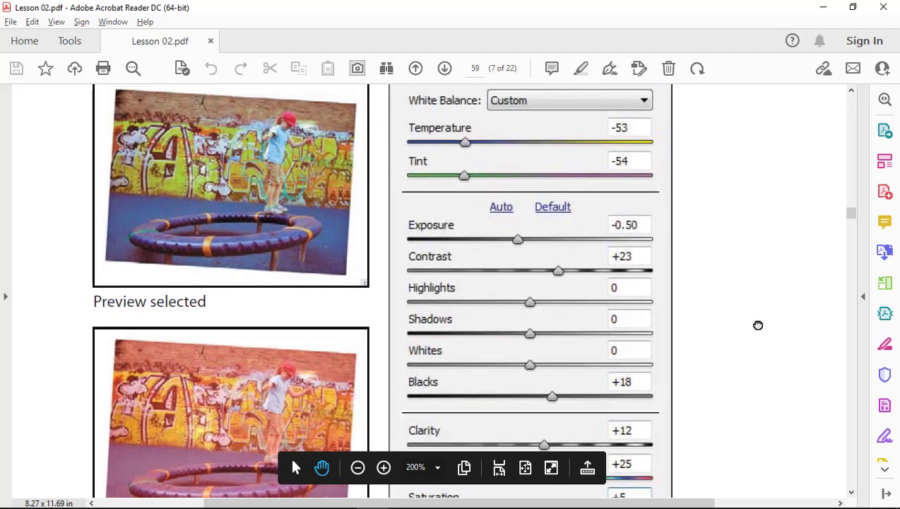
Pan on to steps 8–9 and the Straightening and cropping heading.
{"action": "left_click_drag", "start_coordinate": [757, 325], "coordinate": [765, 253]}
{"action": "mouse_move", "coordinate": [767, 392]}
{"action": "left_mouse_down"}
{"action": "mouse_move", "coordinate": [772, 223]}
{"action": "mouse_move", "coordinate": [786, 171]}
{"action": "left_mouse_up"}
{"action": "left_click_drag", "start_coordinate": [724, 412], "coordinate": [757, 321]}
{"action": "mouse_move", "coordinate": [743, 448]}
{"action": "left_mouse_down"}
{"action": "mouse_move", "coordinate": [722, 345]}
{"action": "mouse_move", "coordinate": [717, 220]}
{"action": "left_mouse_up"}
{"action": "left_click_drag", "start_coordinate": [743, 411], "coordinate": [780, 172]}
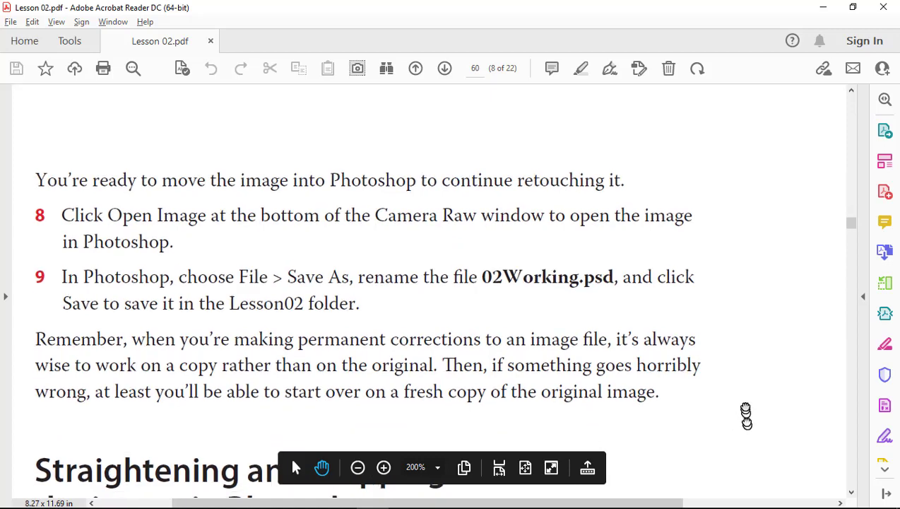
{"action": "left_click_drag", "start_coordinate": [746, 417], "coordinate": [743, 374]}
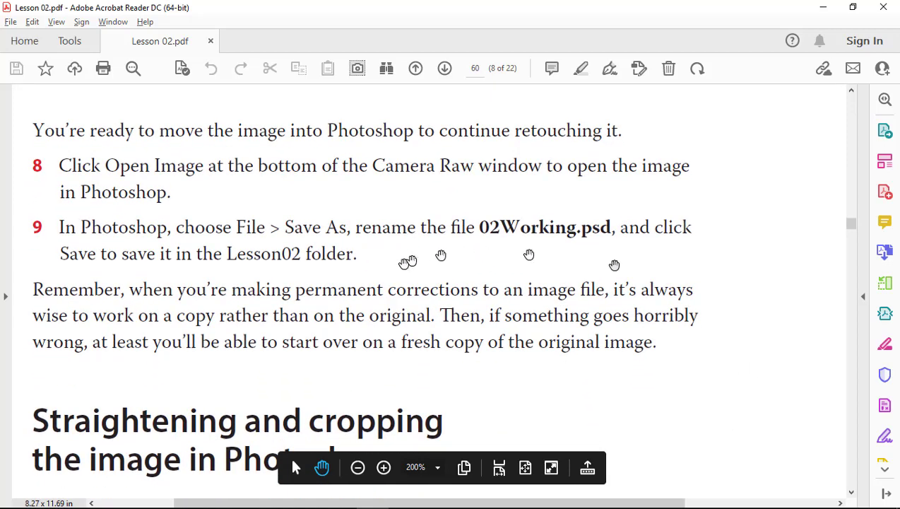
{"action": "key", "text": "alt+Tab"}
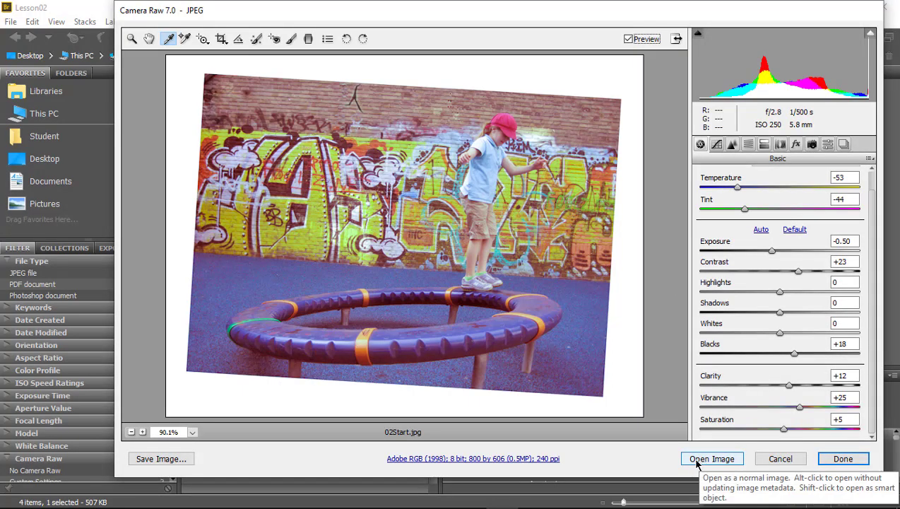
Open the corrected 02Start.jpg from Camera Raw into Photoshop.
{"action": "left_click", "coordinate": [697, 461]}
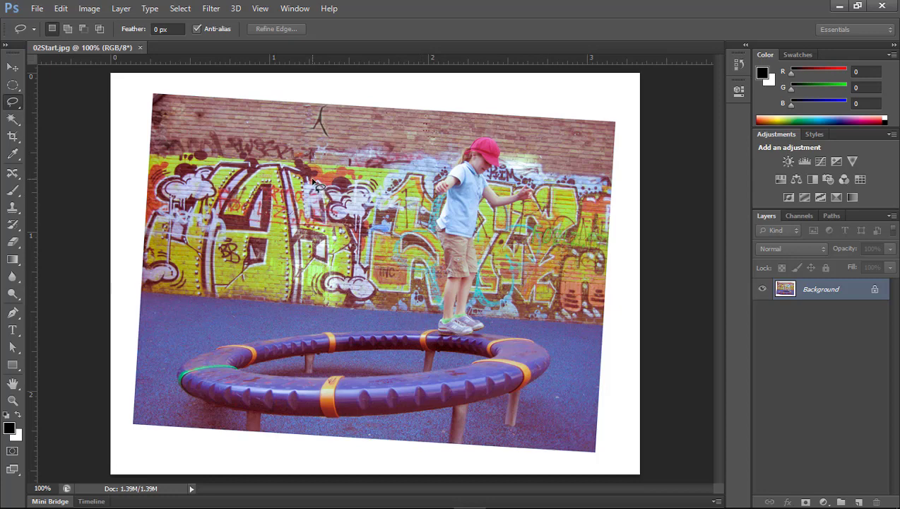
Glance at Bridge and the Lesson 02 guide, ending in Photoshop on 02Start.jpg.
{"action": "key", "text": "alt+Tab"}
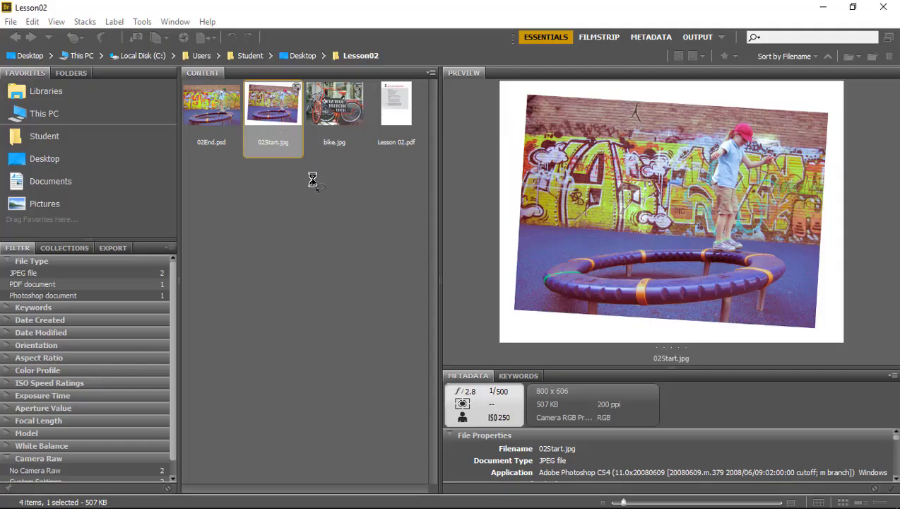
{"action": "key", "text": "alt+Tab"}
{"action": "key", "text": "alt+Tab"}
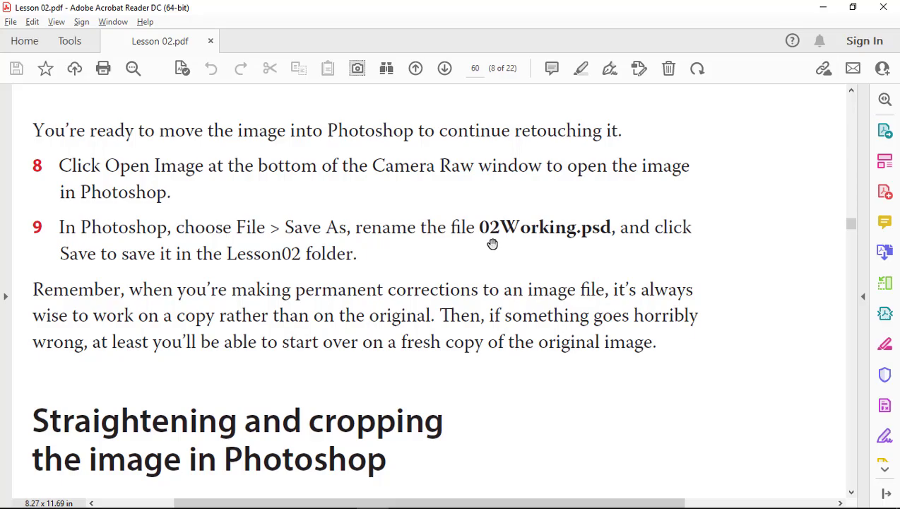
{"action": "key", "text": "alt+Tab"}
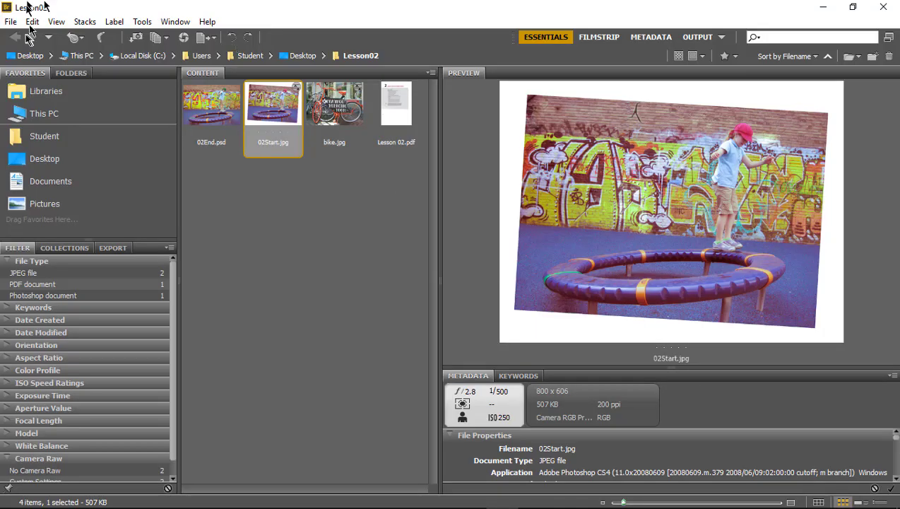
{"action": "key", "text": "alt+Tab"}
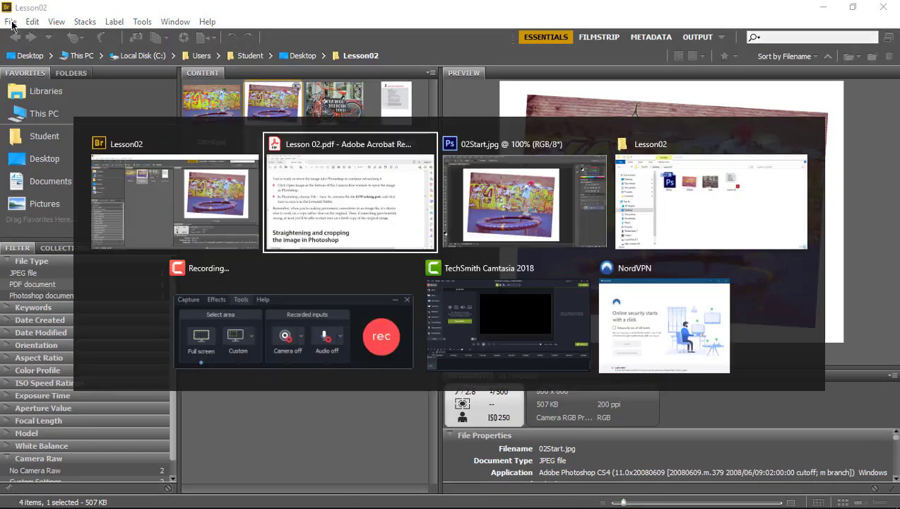
{"action": "key", "text": "alt+Tab"}
Save As the corrected image under the new name 02Working.psd in Lesson02.
{"action": "left_click", "coordinate": [16, 27]}
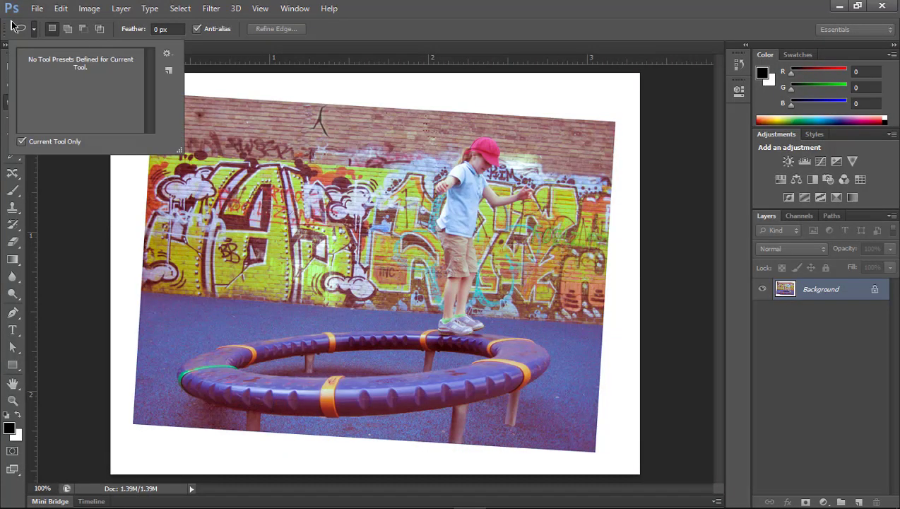
{"action": "left_click", "coordinate": [37, 8]}
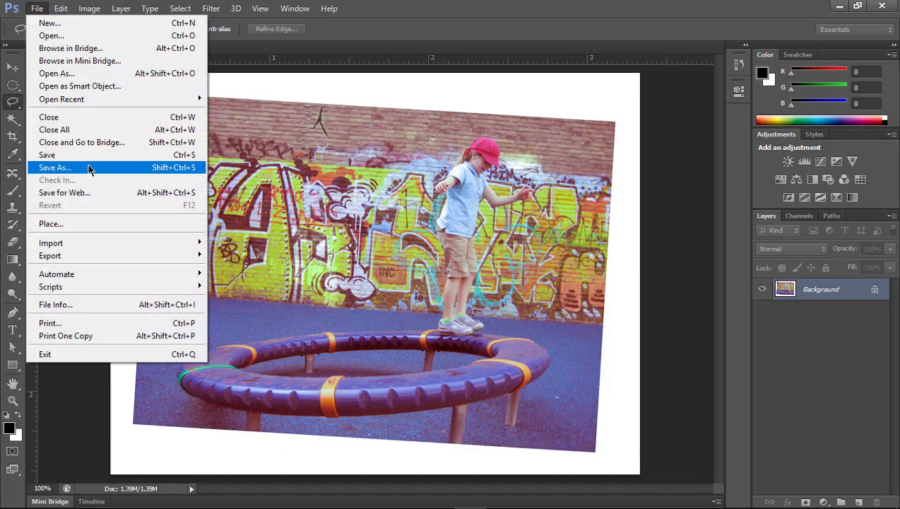
{"action": "left_click", "coordinate": [85, 167]}
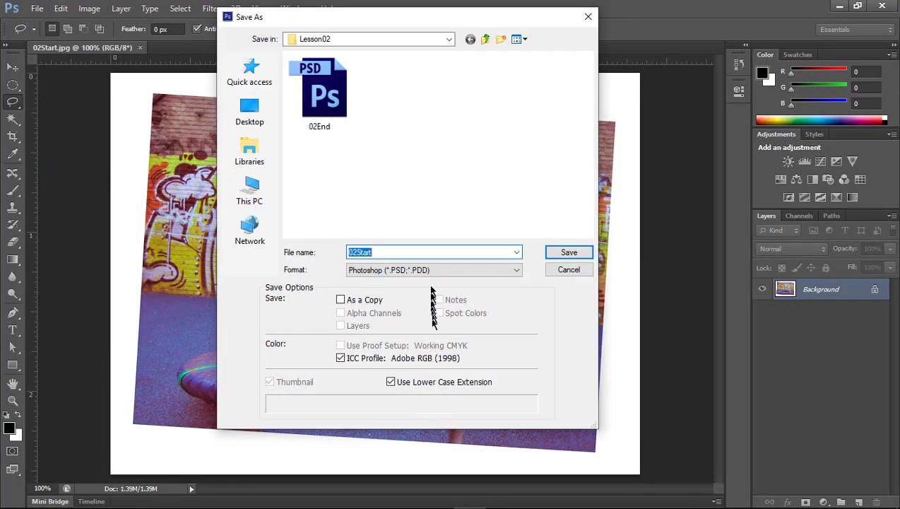
{"action": "left_click", "coordinate": [446, 252]}
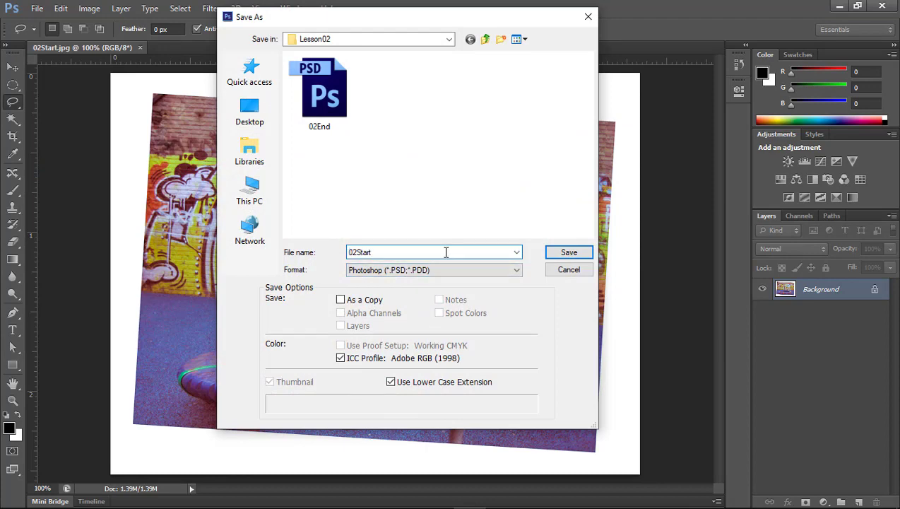
{"action": "key", "text": "BackSpace"}
{"action": "key", "text": "BackSpace"}
{"action": "key", "text": "BackSpace"}
{"action": "key", "text": "BackSpace"}
{"action": "type", "text": "W"}
{"action": "left_click", "coordinate": [561, 253]}
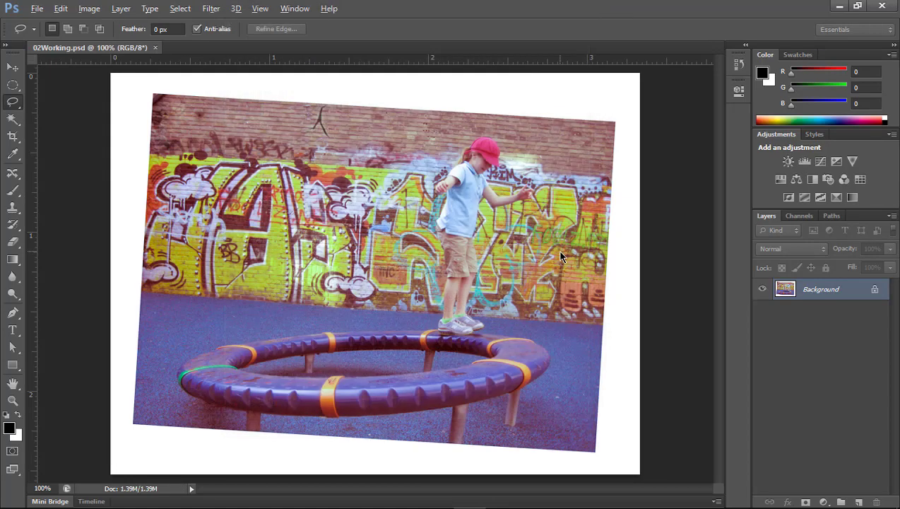
{"action": "key", "text": "alt+Tab"}
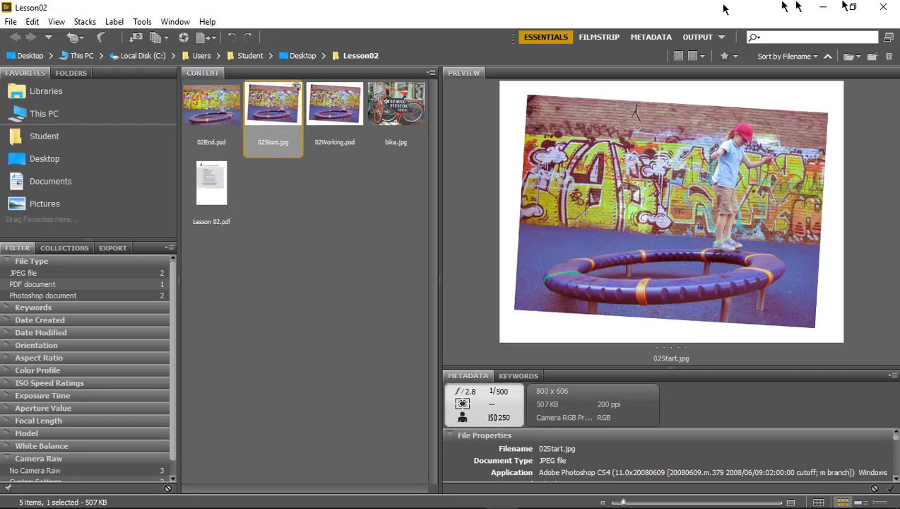
Close Bridge, scroll the guide to cropping steps 1–3, and return to 02Working.psd.
{"action": "left_click", "coordinate": [882, 8]}
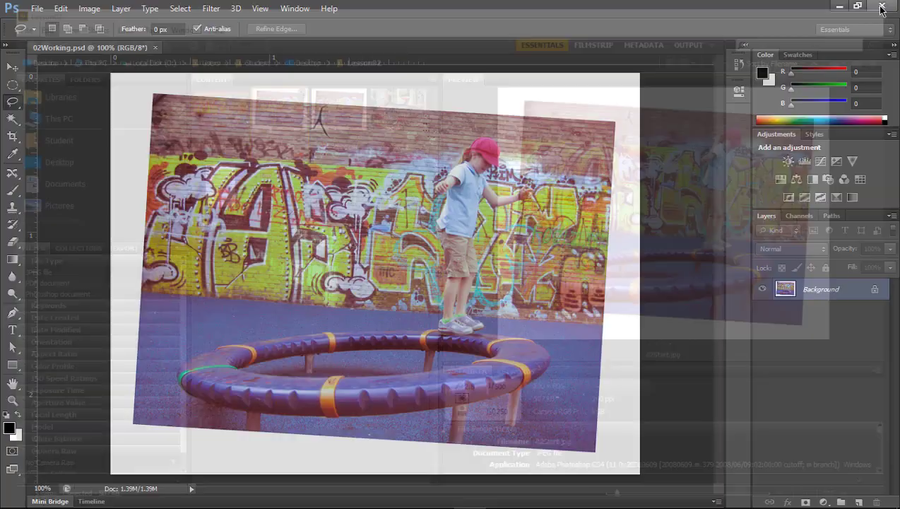
{"action": "key", "text": "alt+Tab"}
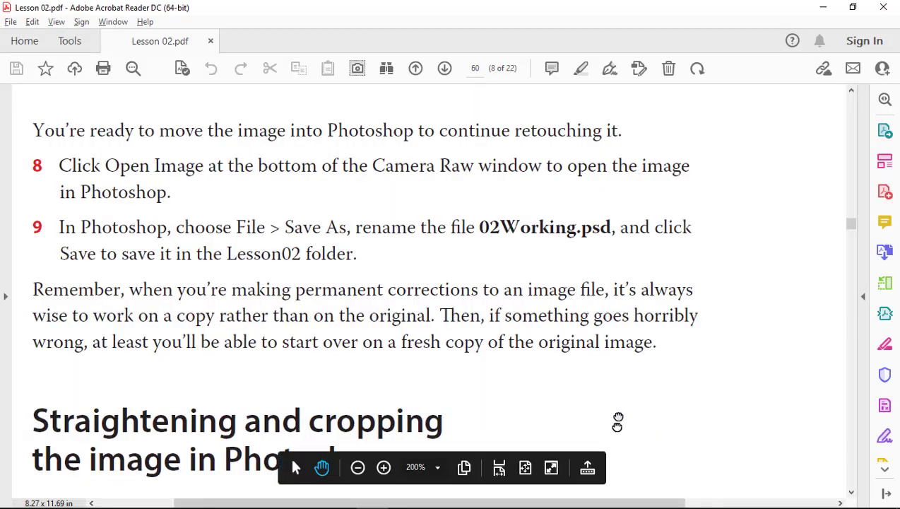
{"action": "scroll", "coordinate": [614, 258], "scroll_direction": "down", "scroll_amount": 5}
{"action": "left_click_drag", "start_coordinate": [614, 258], "coordinate": [626, 118]}
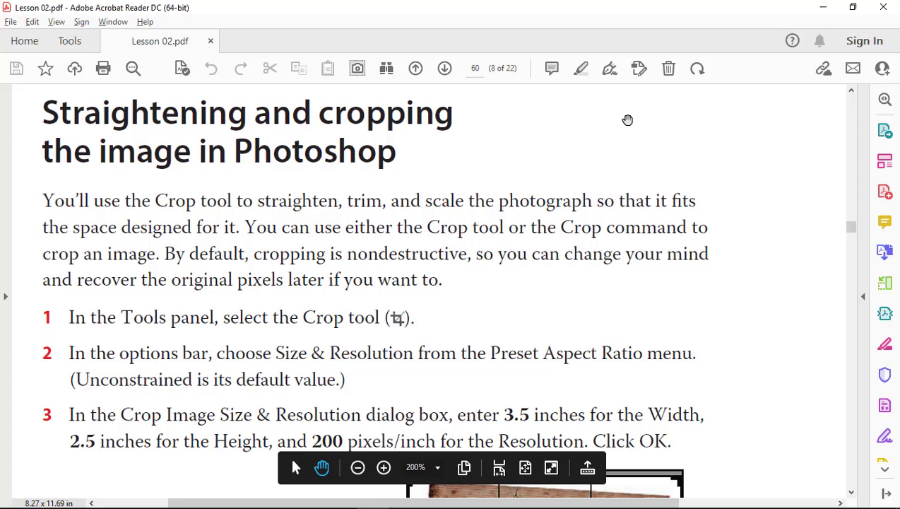
{"action": "scroll", "coordinate": [664, 375], "scroll_direction": "down", "scroll_amount": 3}
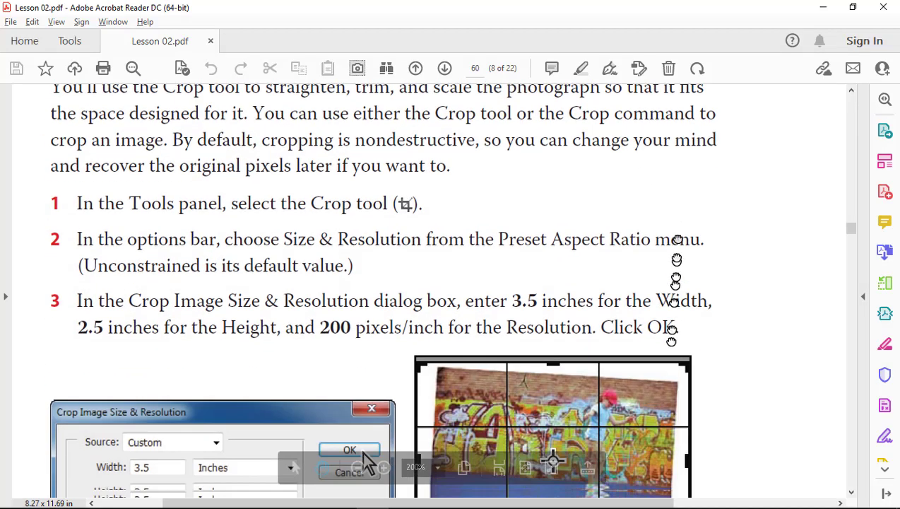
{"action": "scroll", "coordinate": [671, 340], "scroll_direction": "down", "scroll_amount": 3}
{"action": "key", "text": "alt+Tab"}
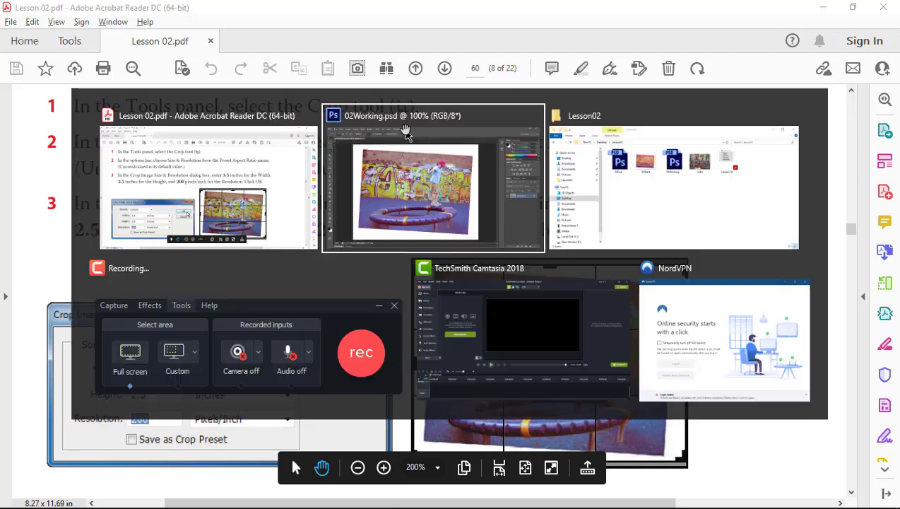
{"action": "left_click", "coordinate": [406, 131]}
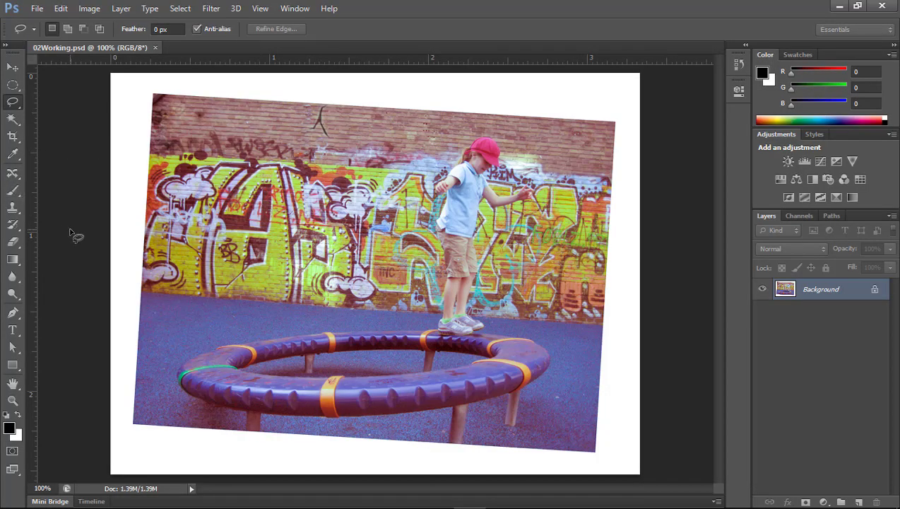
Select the standard Crop Tool and pull all four crop edges inward off the white border.
{"action": "key", "text": "c"}
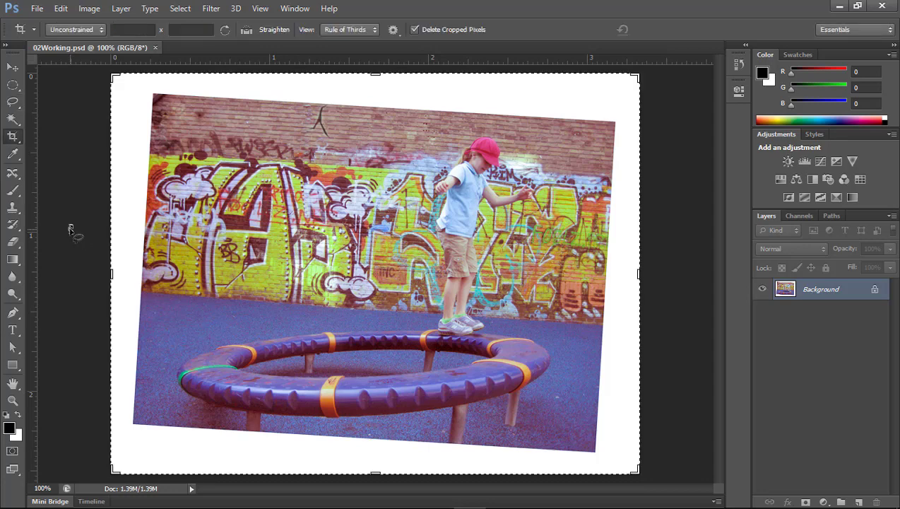
{"action": "right_click", "coordinate": [9, 140]}
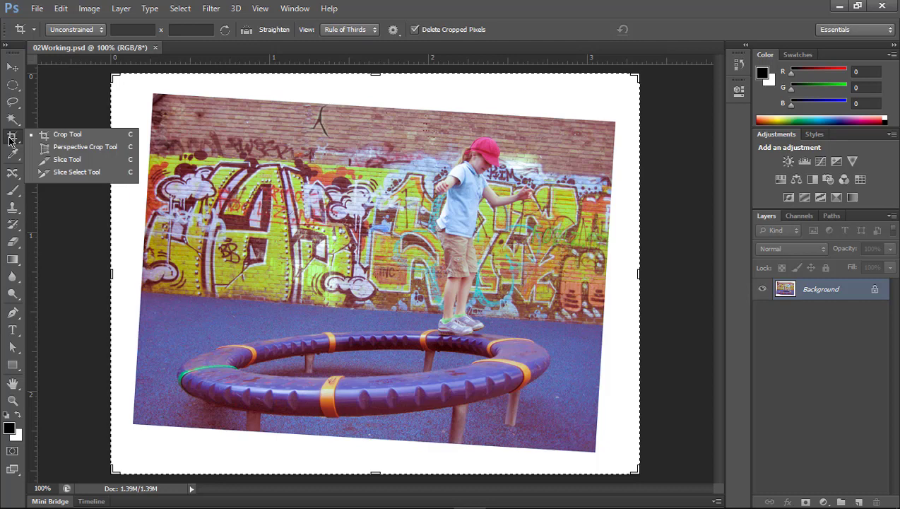
{"action": "left_click", "coordinate": [86, 139]}
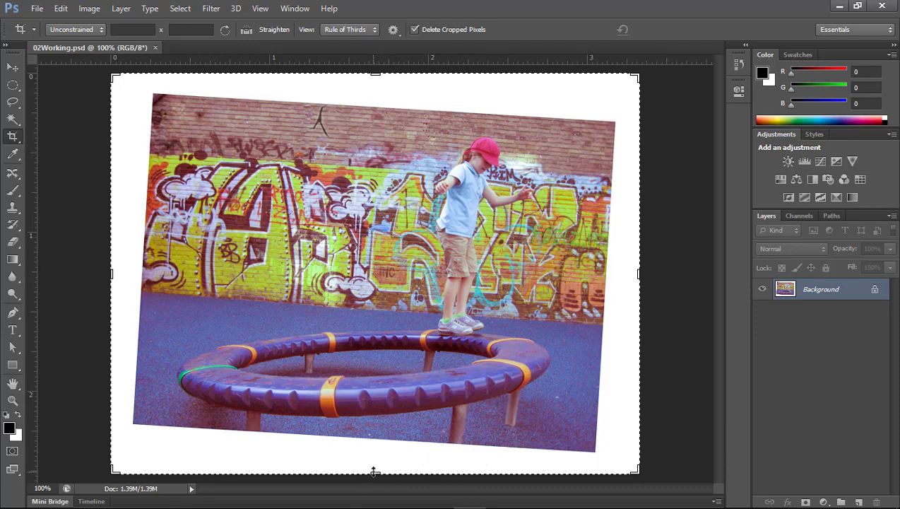
{"action": "left_click_drag", "start_coordinate": [374, 472], "coordinate": [373, 458]}
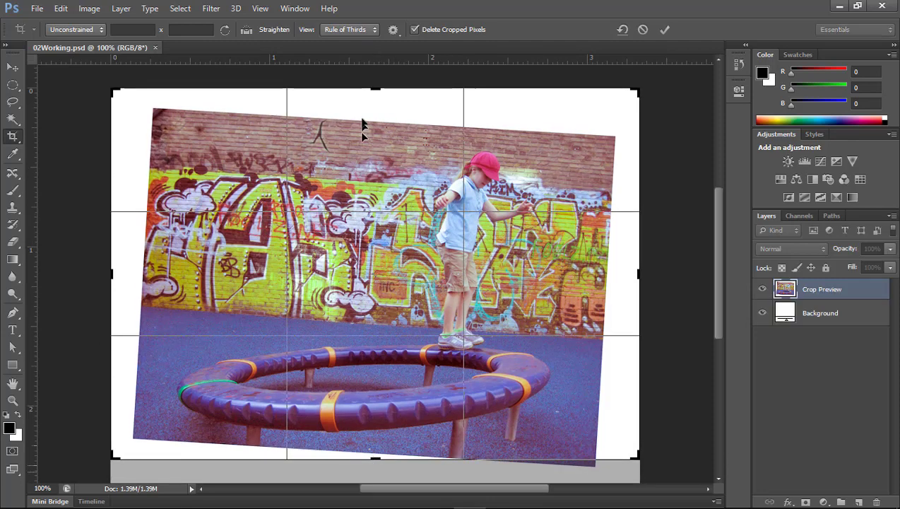
{"action": "left_click_drag", "start_coordinate": [374, 90], "coordinate": [374, 117]}
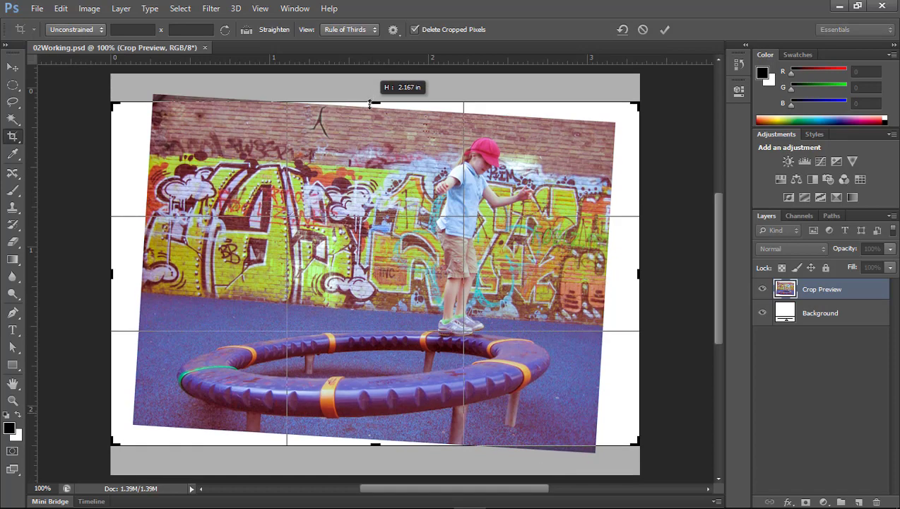
{"action": "left_click_drag", "start_coordinate": [638, 272], "coordinate": [606, 271]}
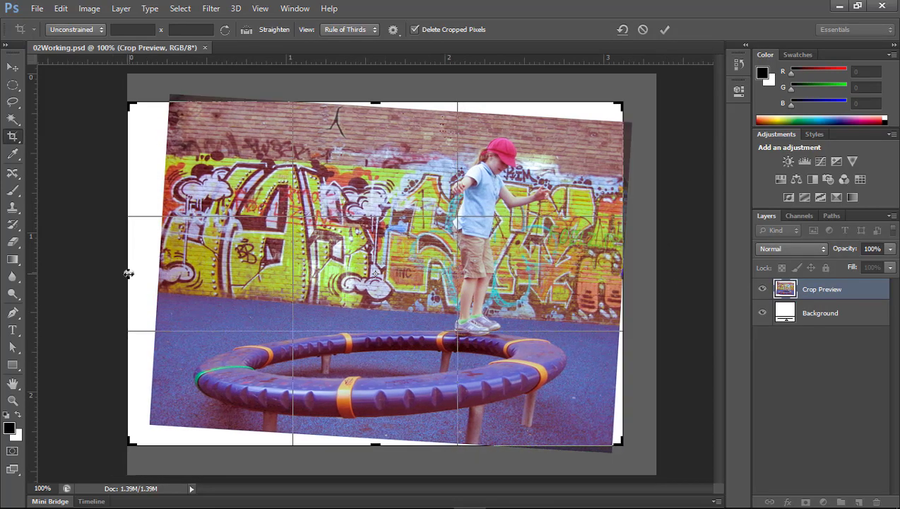
{"action": "left_click_drag", "start_coordinate": [128, 274], "coordinate": [150, 272]}
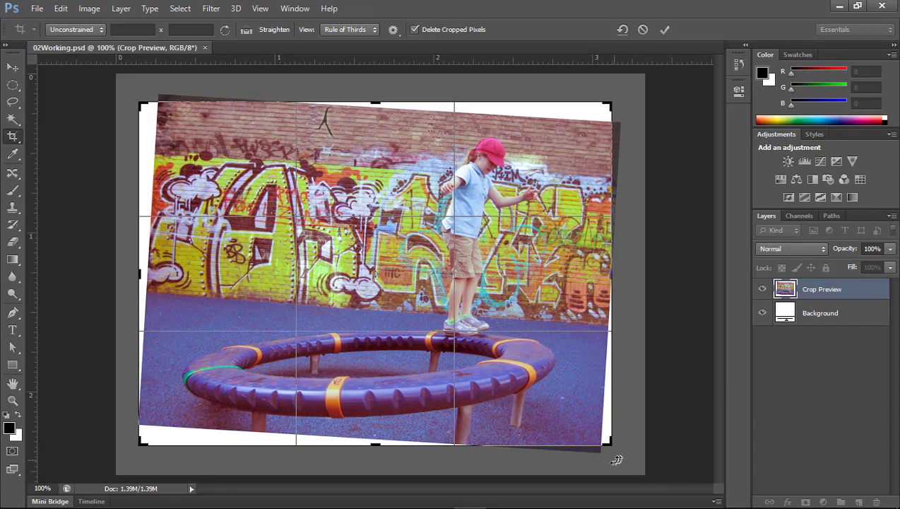
Rotate the crop about -3.5° to level the wall, fine-tune the edges, and commit.
{"action": "left_click_drag", "start_coordinate": [614, 460], "coordinate": [621, 441]}
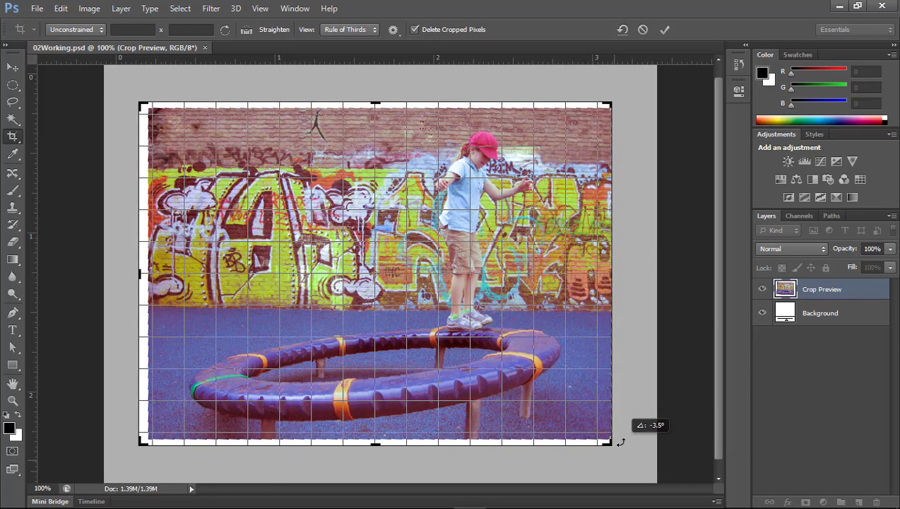
{"action": "left_click_drag", "start_coordinate": [620, 442], "coordinate": [620, 441]}
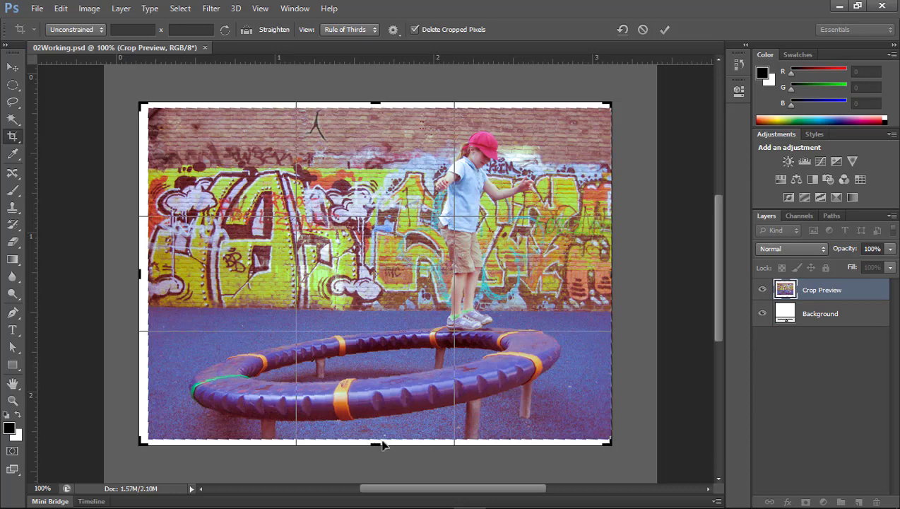
{"action": "left_click_drag", "start_coordinate": [376, 445], "coordinate": [377, 440]}
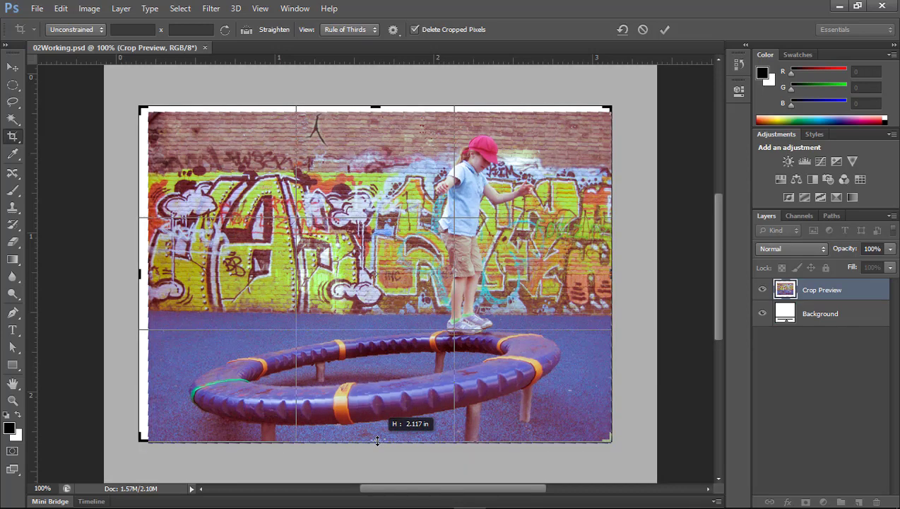
{"action": "left_click_drag", "start_coordinate": [140, 273], "coordinate": [144, 274]}
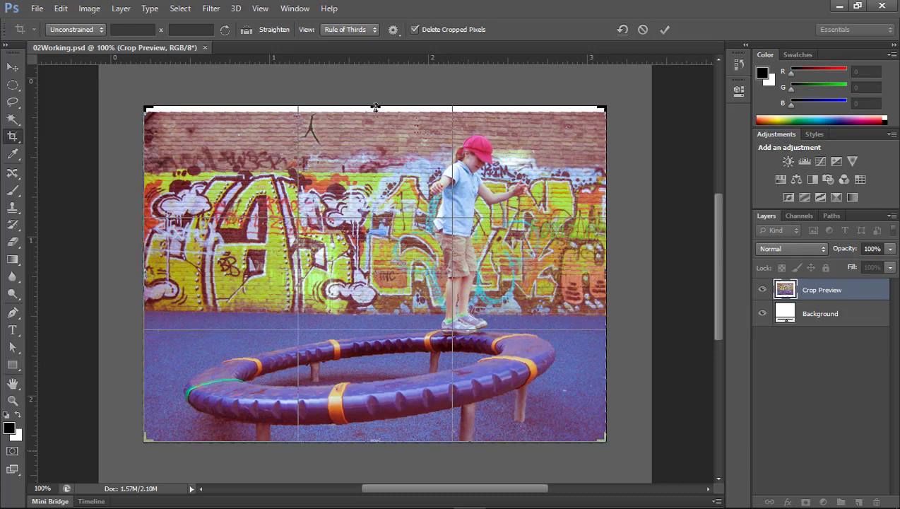
{"action": "left_click_drag", "start_coordinate": [375, 108], "coordinate": [375, 112]}
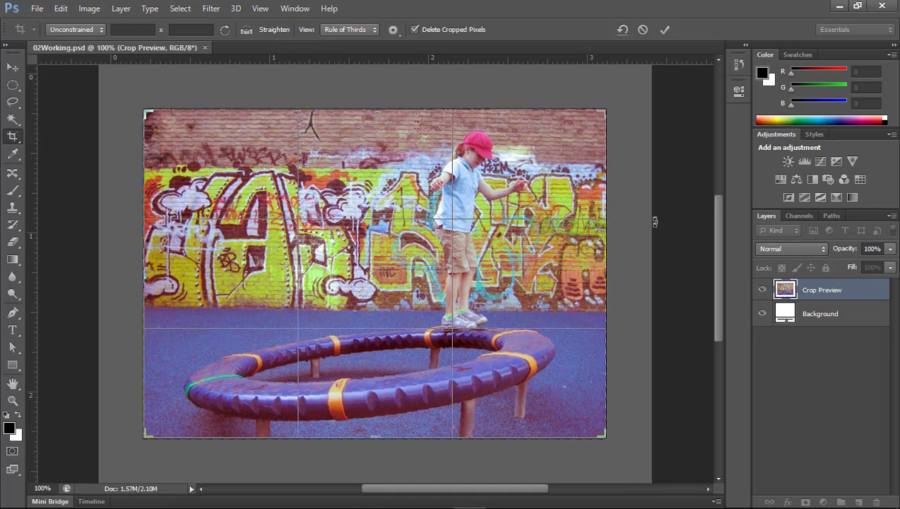
{"action": "left_click", "coordinate": [665, 31]}
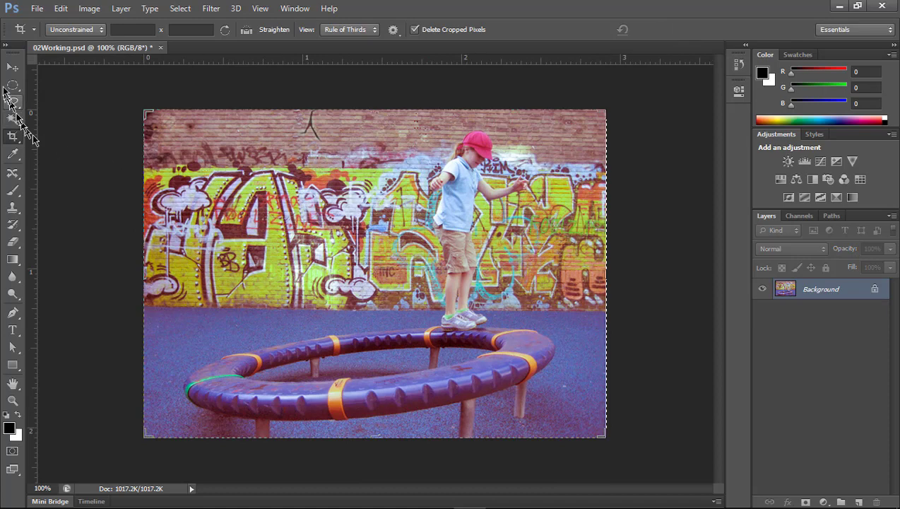
Zoom in to 300% on the photo's right edge to inspect the white sliver.
{"action": "left_click", "coordinate": [13, 67]}
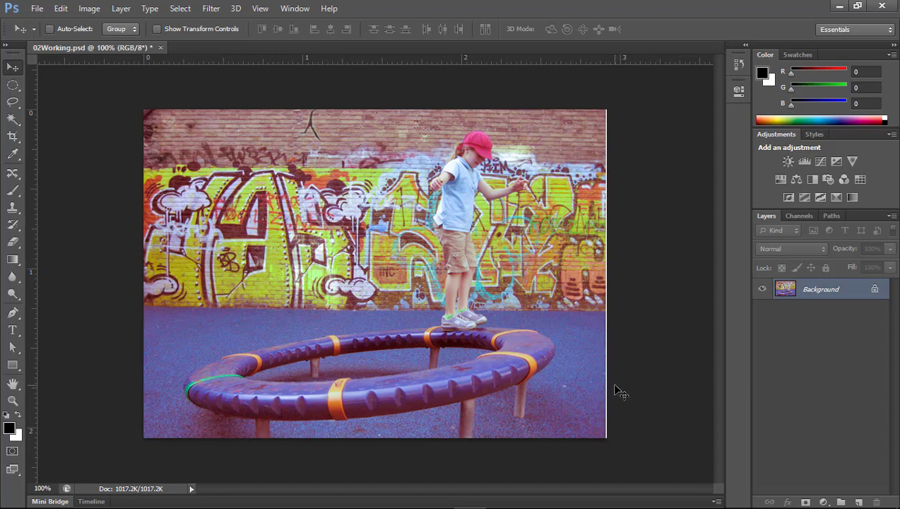
{"action": "key", "text": "c"}
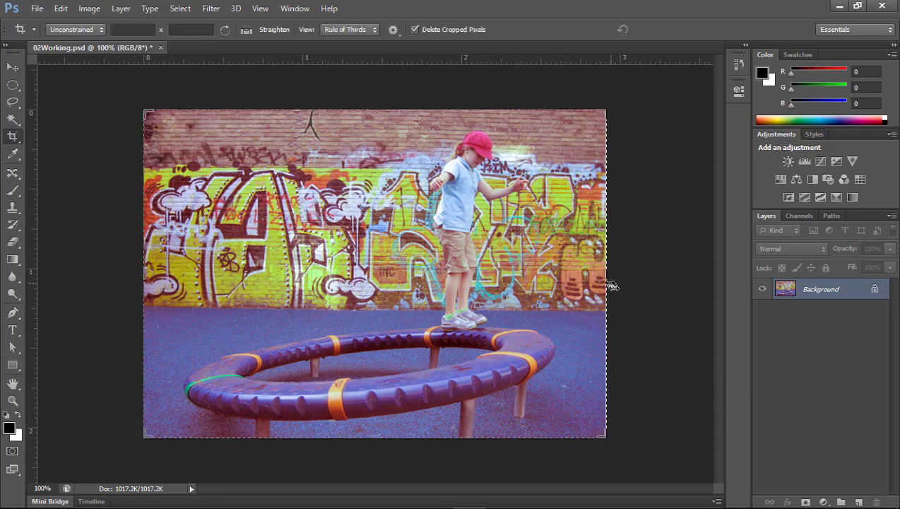
{"action": "left_click", "coordinate": [13, 400]}
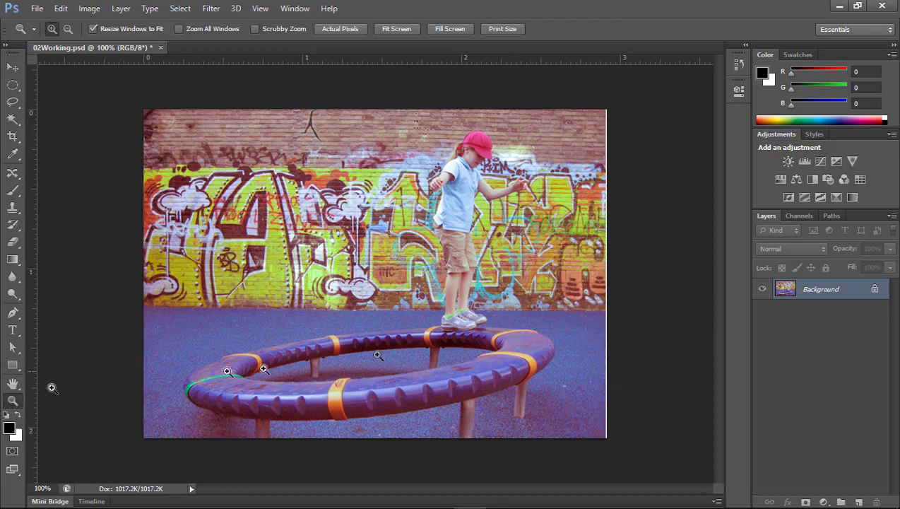
{"action": "left_click", "coordinate": [597, 269]}
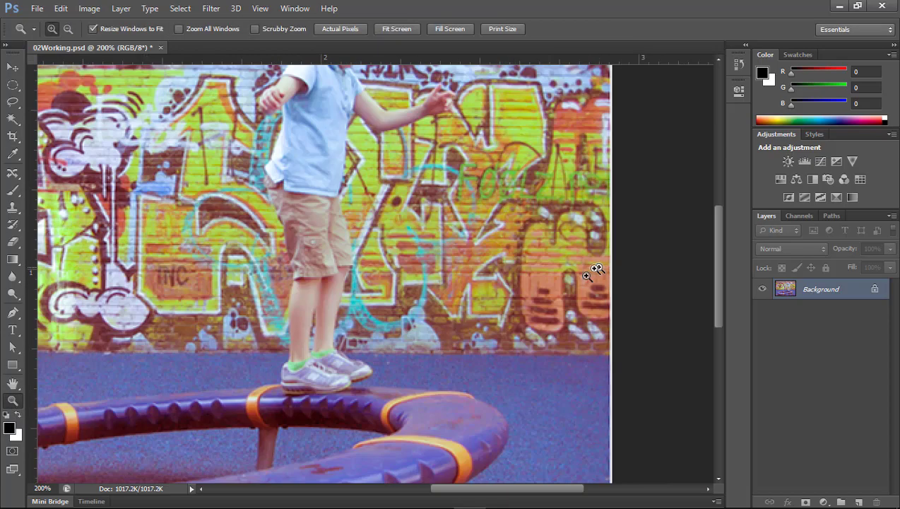
{"action": "left_click", "coordinate": [574, 346]}
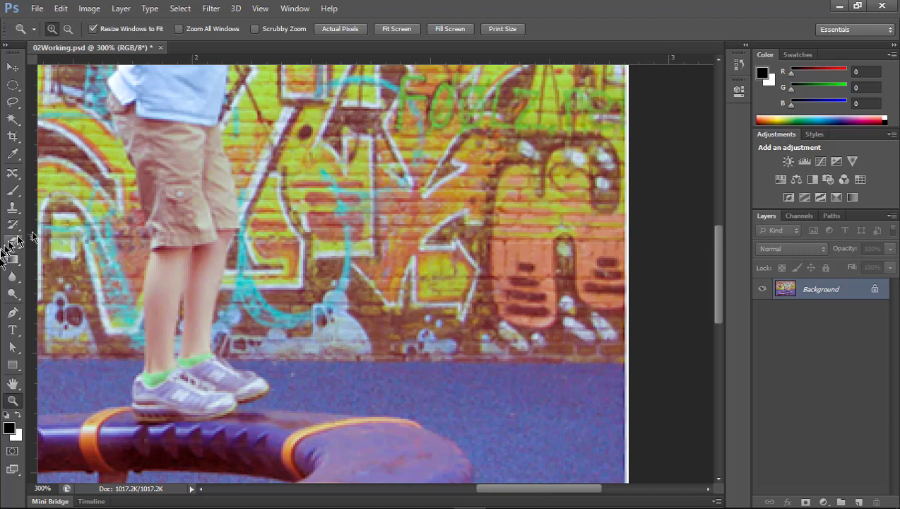
Pull the right crop edge just past the white sliver and commit the trim.
{"action": "key", "text": "c"}
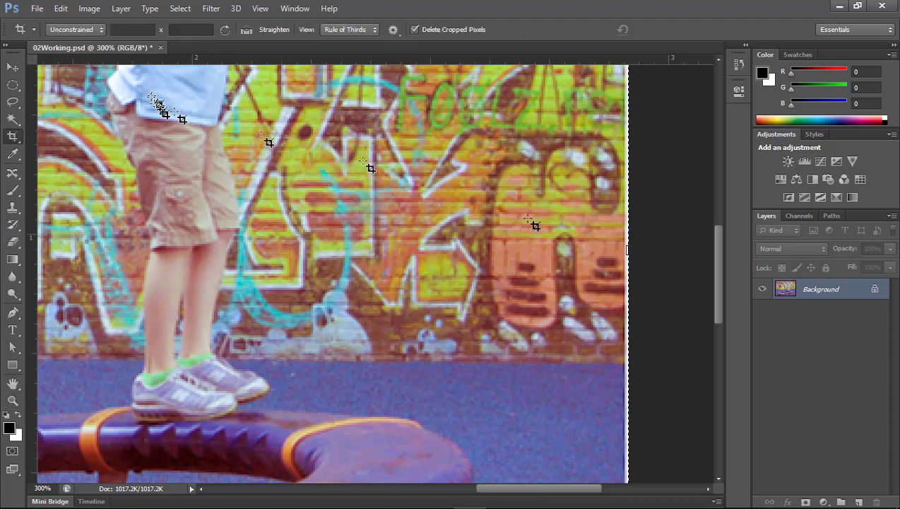
{"action": "left_click_drag", "start_coordinate": [631, 256], "coordinate": [623, 249]}
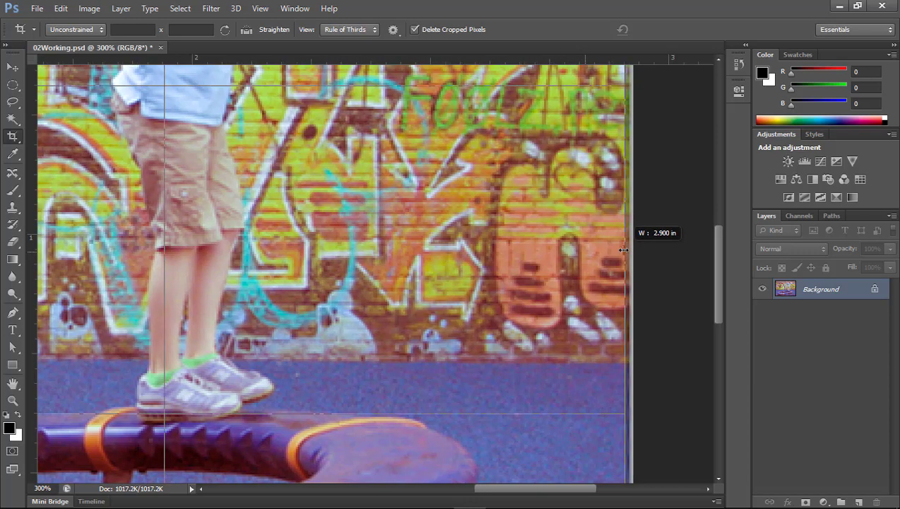
{"action": "left_click_drag", "start_coordinate": [623, 249], "coordinate": [625, 248]}
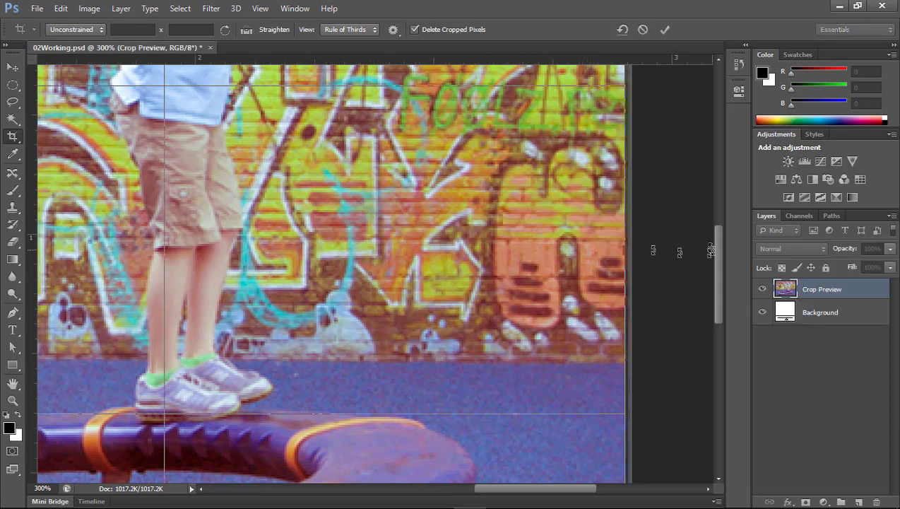
{"action": "left_click", "coordinate": [663, 29]}
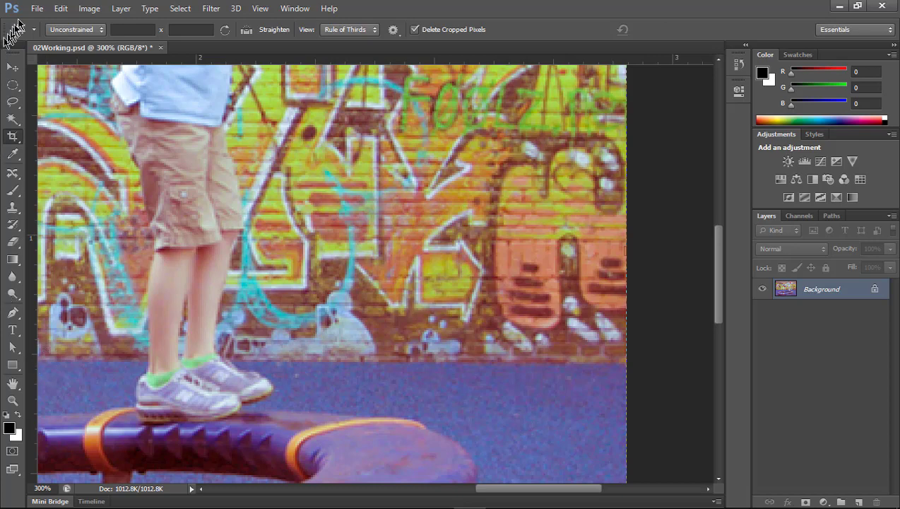
{"action": "left_click", "coordinate": [14, 67]}
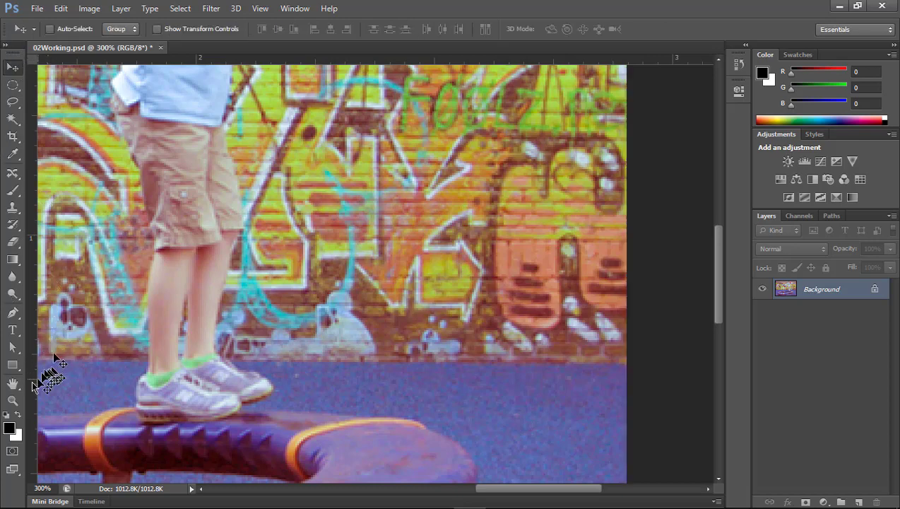
Fit the photo on screen, check the lesson PDF, and revert History to the Open state.
{"action": "double_click", "coordinate": [12, 383]}
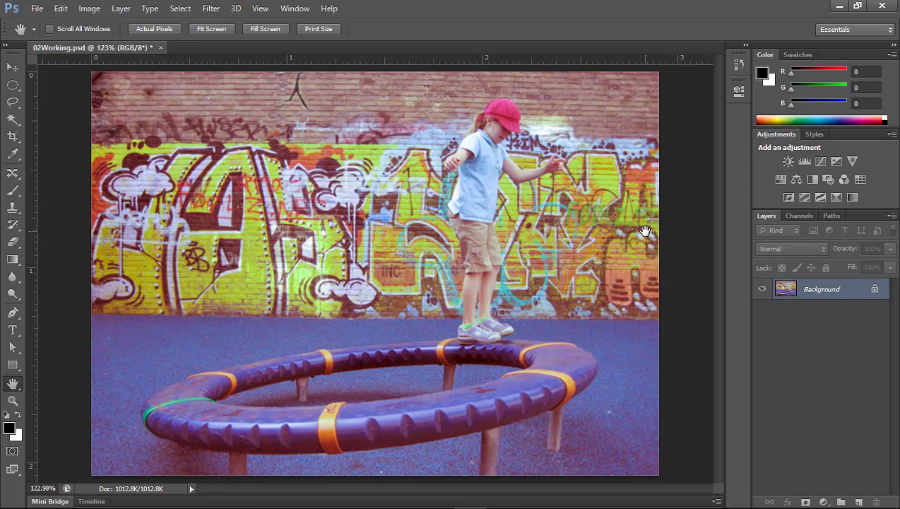
{"action": "key", "text": "alt+Tab"}
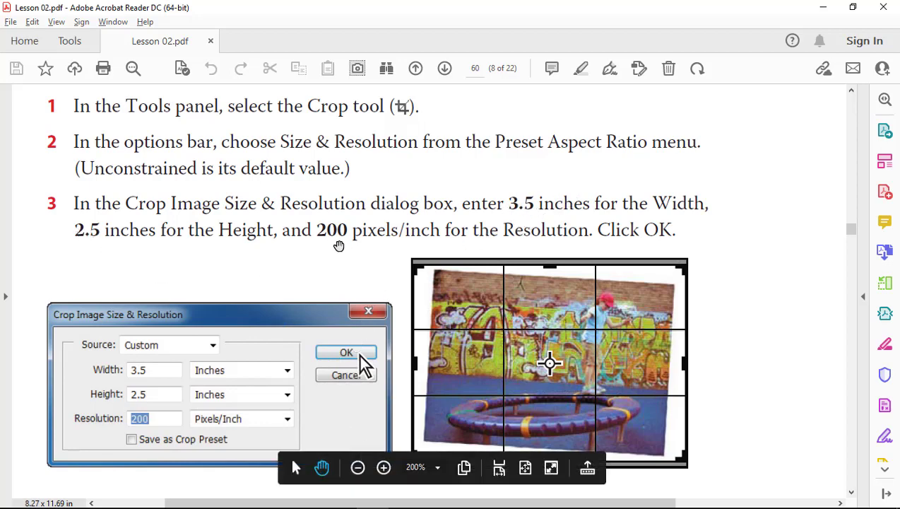
{"action": "key", "text": "alt+Tab"}
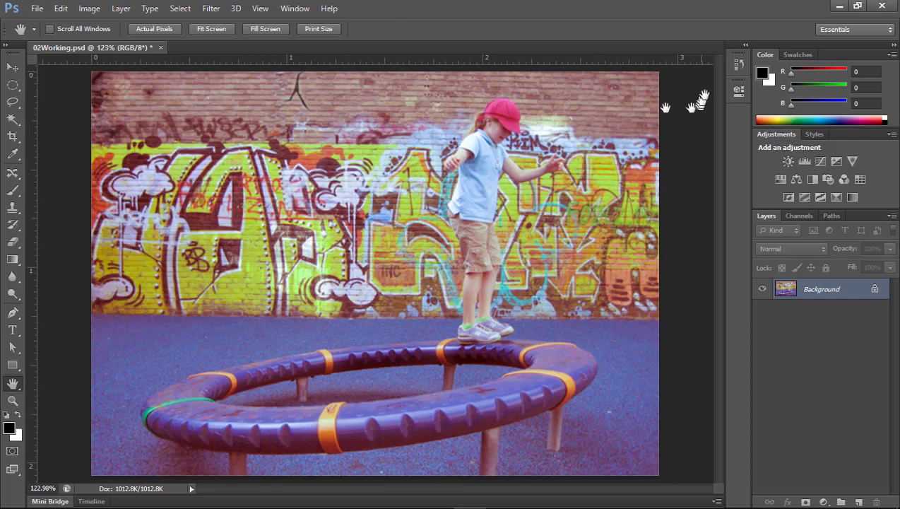
{"action": "left_click", "coordinate": [738, 65]}
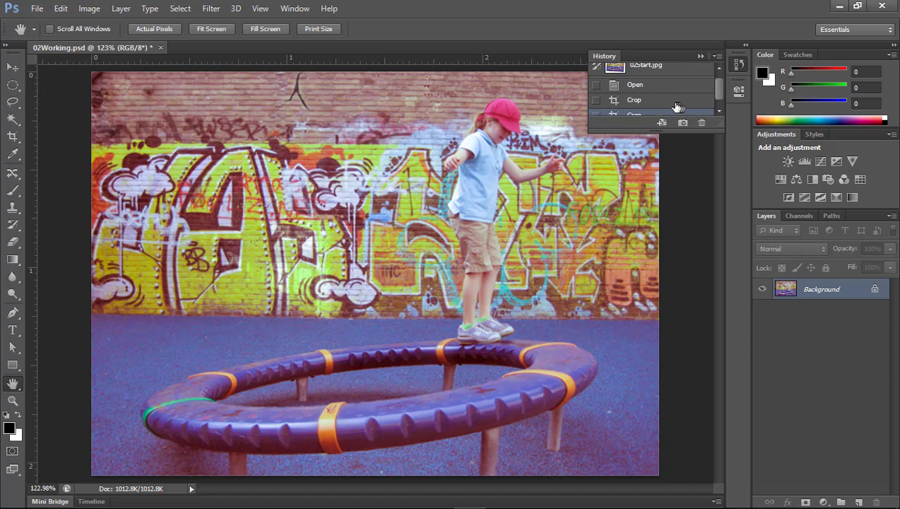
{"action": "left_click", "coordinate": [659, 87]}
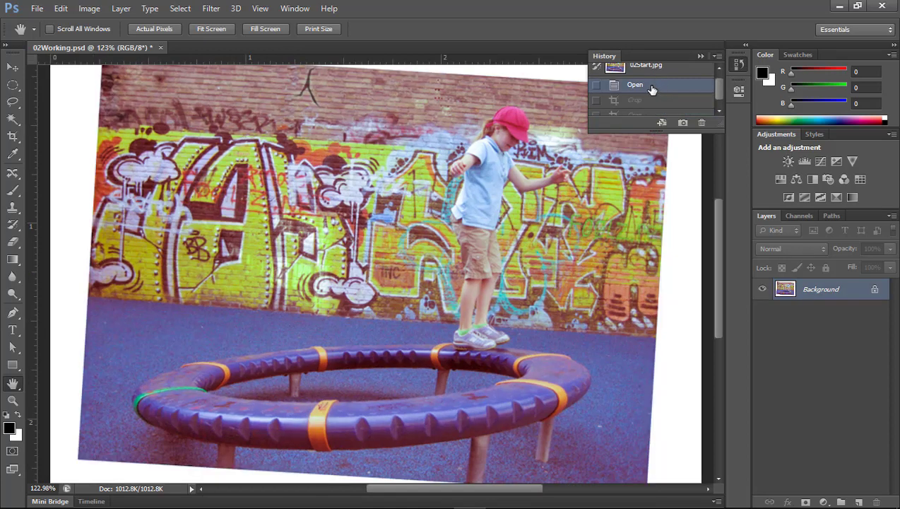
Set the Crop tool's Size & Resolution preset to 3.5 in × 2.5 in at 200 px/in.
{"action": "left_click", "coordinate": [740, 69]}
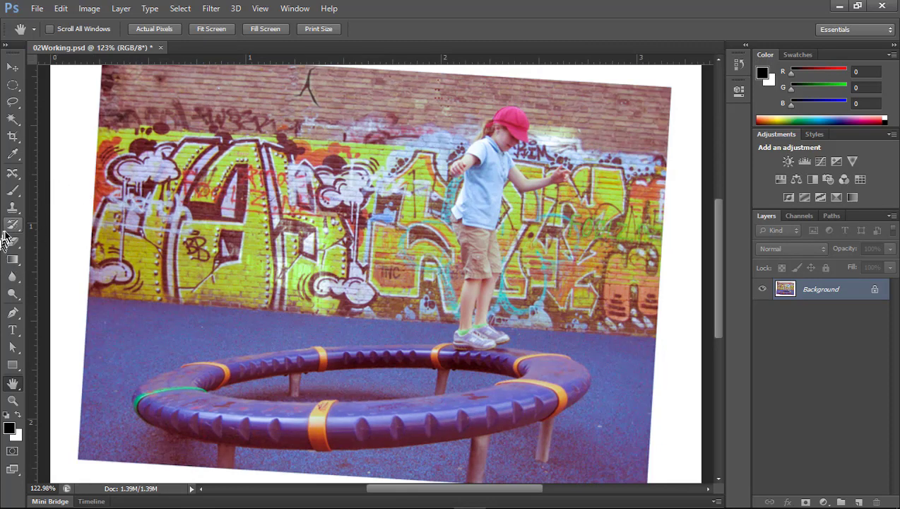
{"action": "key", "text": "c"}
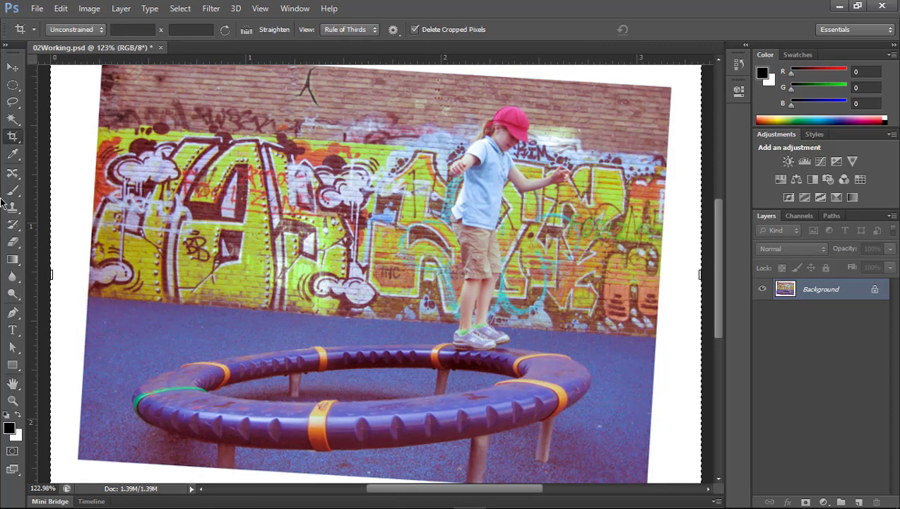
{"action": "left_click", "coordinate": [102, 29]}
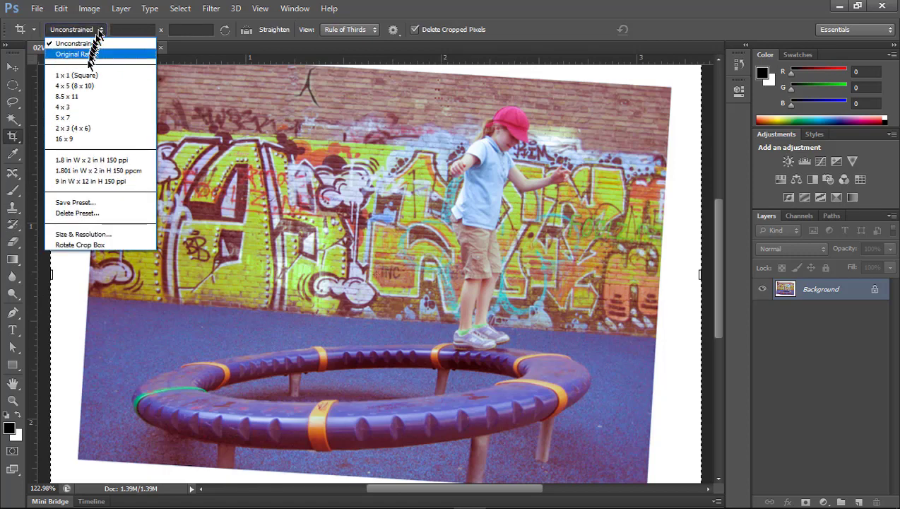
{"action": "left_click", "coordinate": [108, 235]}
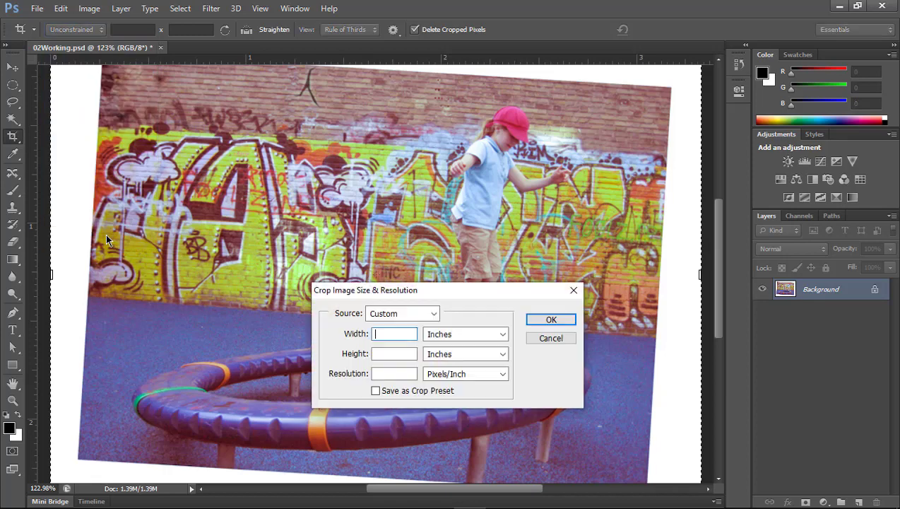
{"action": "key", "text": "alt"}
{"action": "type", "text": "3.5"}
{"action": "key", "text": "Tab"}
{"action": "key", "text": "Tab"}
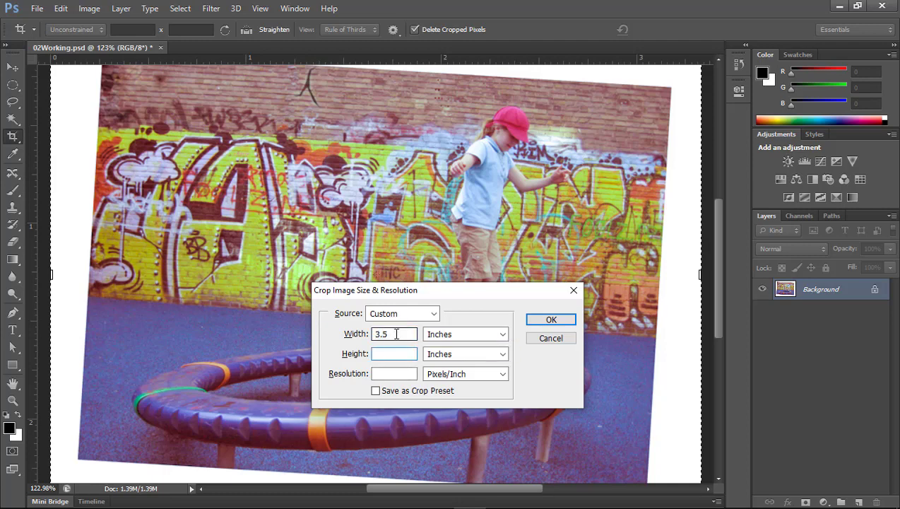
{"action": "type", "text": "2.5"}
{"action": "key", "text": "Tab"}
{"action": "key", "text": "Tab"}
{"action": "type", "text": "200"}
{"action": "left_click", "coordinate": [555, 321]}
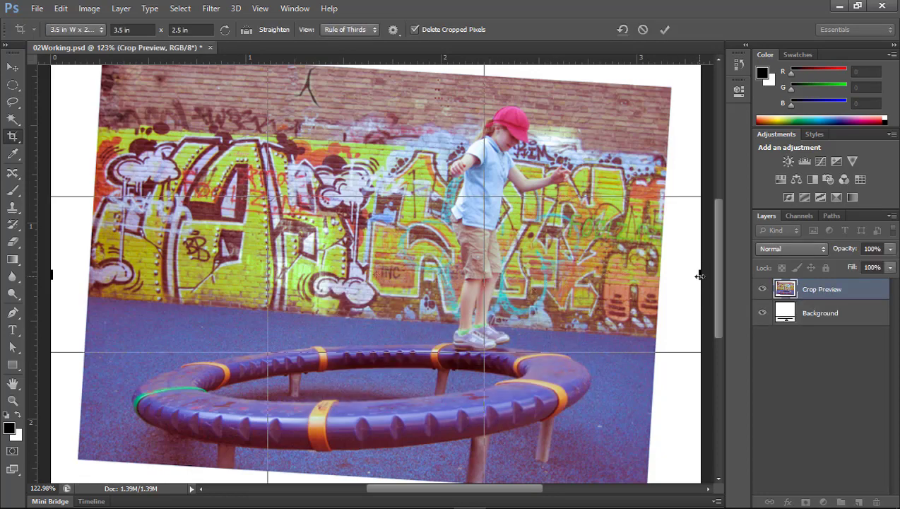
Narrow the crop sides, rotate about -2.9° to level the photo, and commit the crop.
{"action": "left_click_drag", "start_coordinate": [700, 276], "coordinate": [680, 275]}
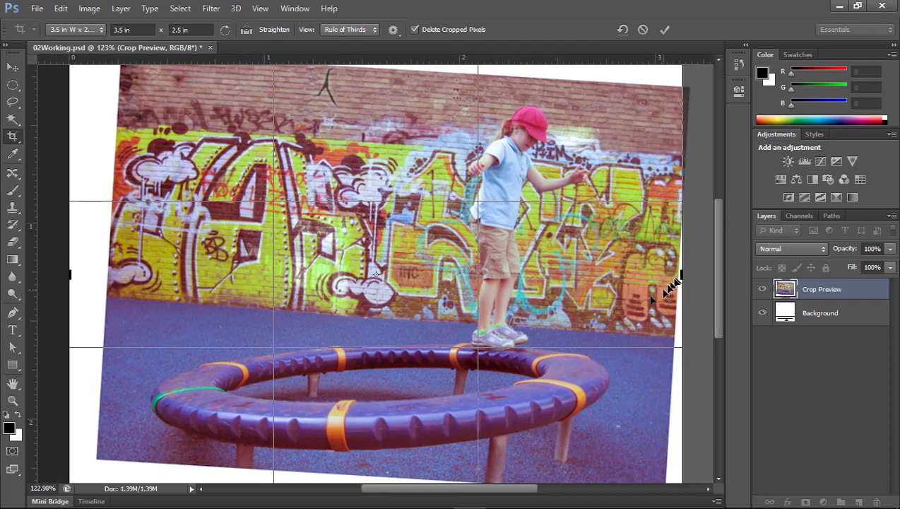
{"action": "left_click_drag", "start_coordinate": [67, 272], "coordinate": [85, 276]}
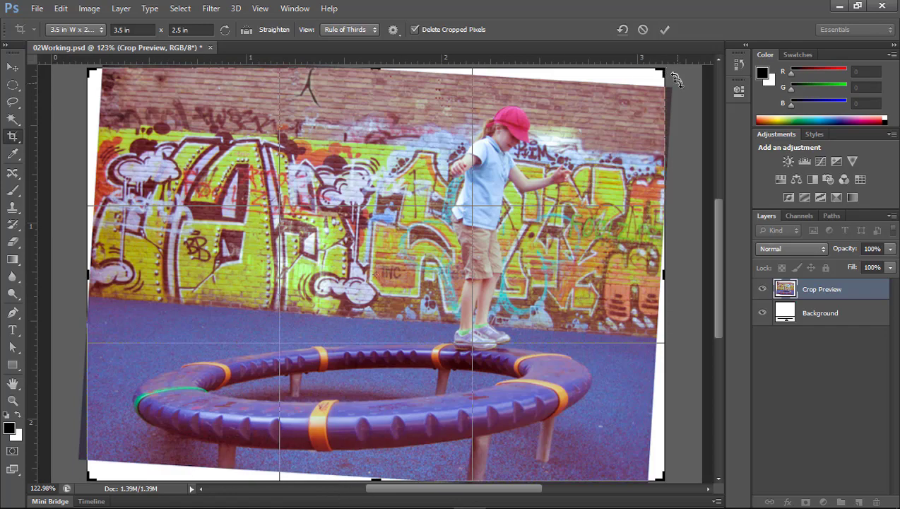
{"action": "left_click_drag", "start_coordinate": [677, 84], "coordinate": [665, 66]}
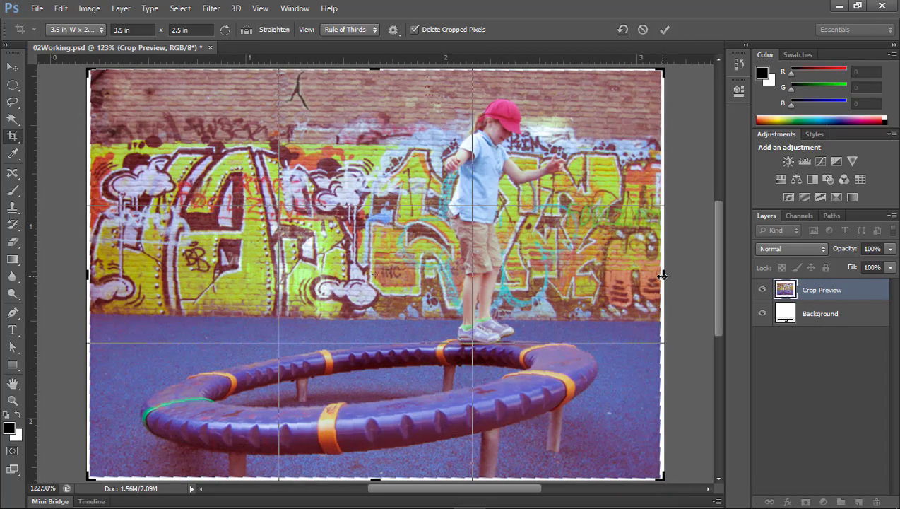
{"action": "left_click_drag", "start_coordinate": [660, 275], "coordinate": [660, 275]}
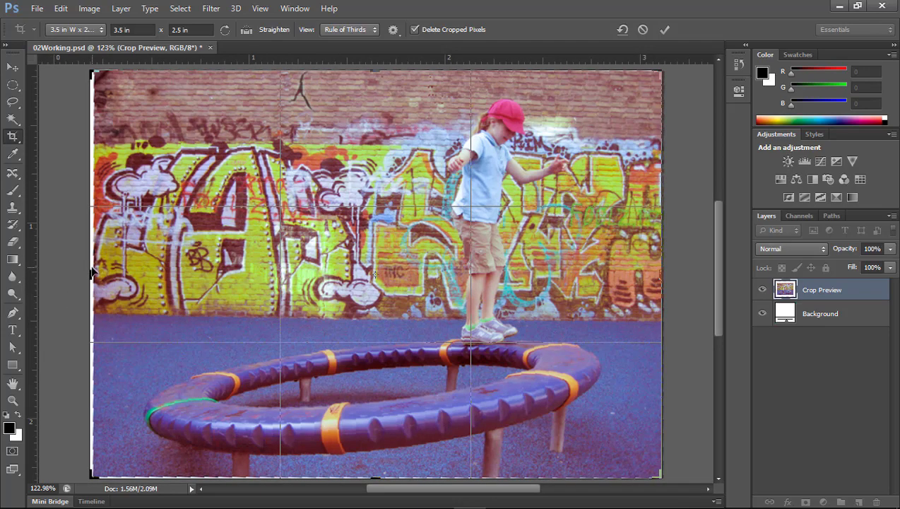
{"action": "left_click_drag", "start_coordinate": [92, 272], "coordinate": [94, 271]}
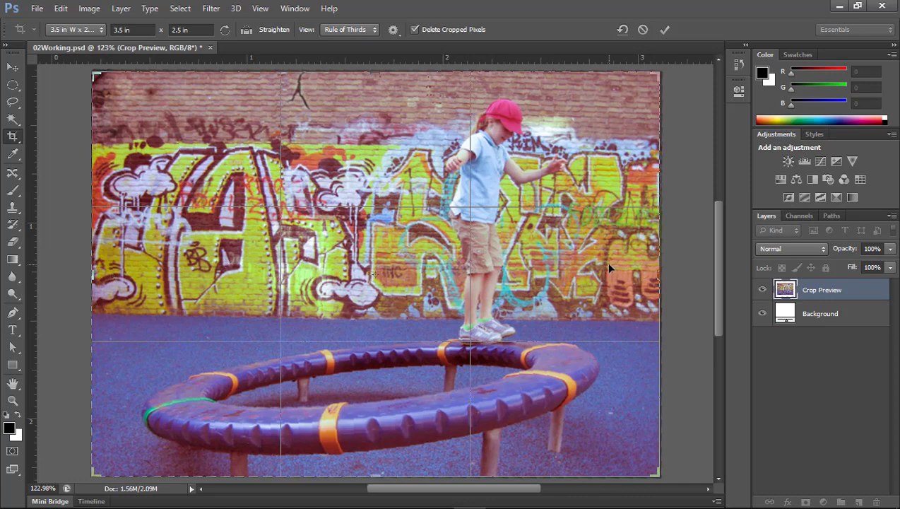
{"action": "left_click", "coordinate": [666, 30]}
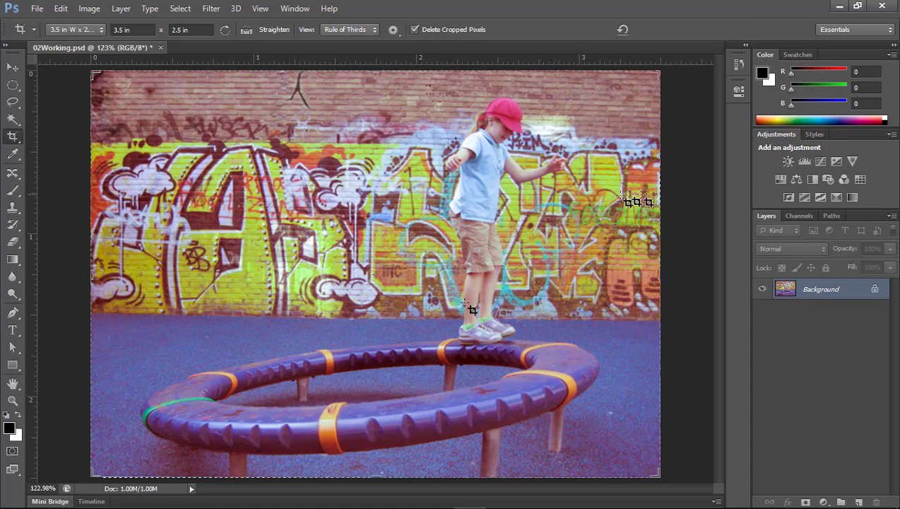
{"action": "key", "text": "alt+Tab"}
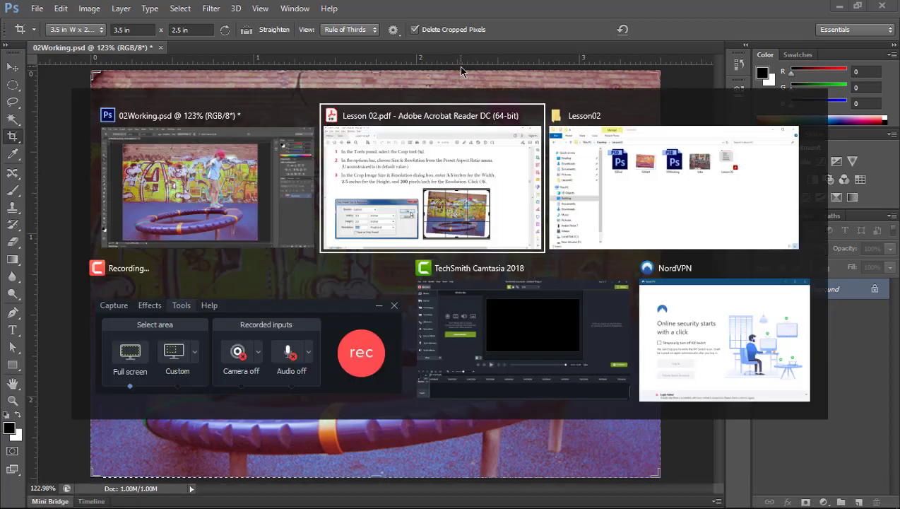
{"action": "scroll", "coordinate": [584, 210], "scroll_direction": "down", "scroll_amount": 1}
{"action": "scroll", "coordinate": [583, 210], "scroll_direction": "down", "scroll_amount": 5}
{"action": "scroll", "coordinate": [583, 210], "scroll_direction": "down", "scroll_amount": 1}
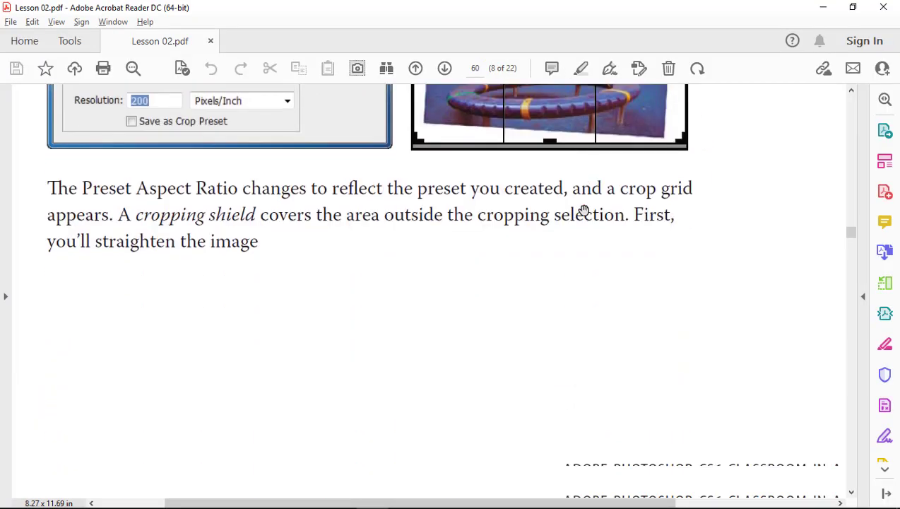
{"action": "scroll", "coordinate": [584, 210], "scroll_direction": "down", "scroll_amount": 5}
{"action": "scroll", "coordinate": [584, 210], "scroll_direction": "down", "scroll_amount": 4}
{"action": "scroll", "coordinate": [584, 210], "scroll_direction": "down", "scroll_amount": 4}
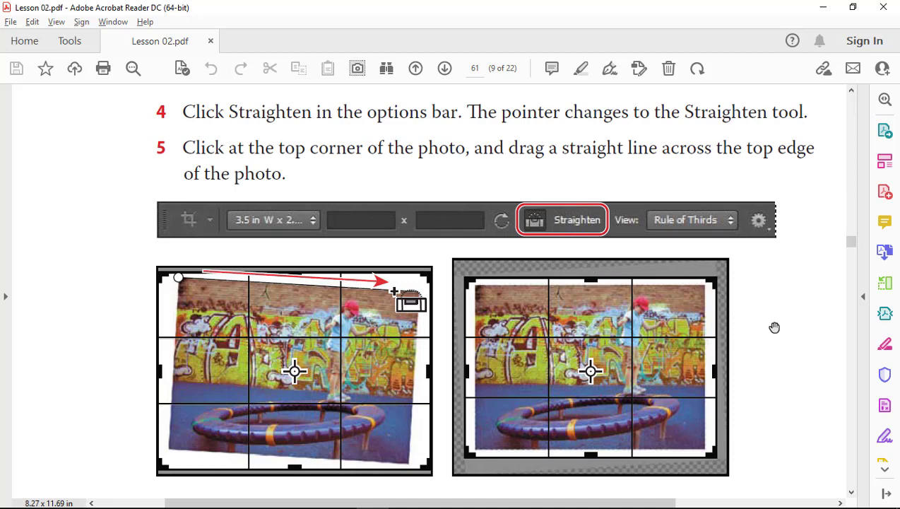
{"action": "scroll", "coordinate": [774, 327], "scroll_direction": "up", "scroll_amount": 2}
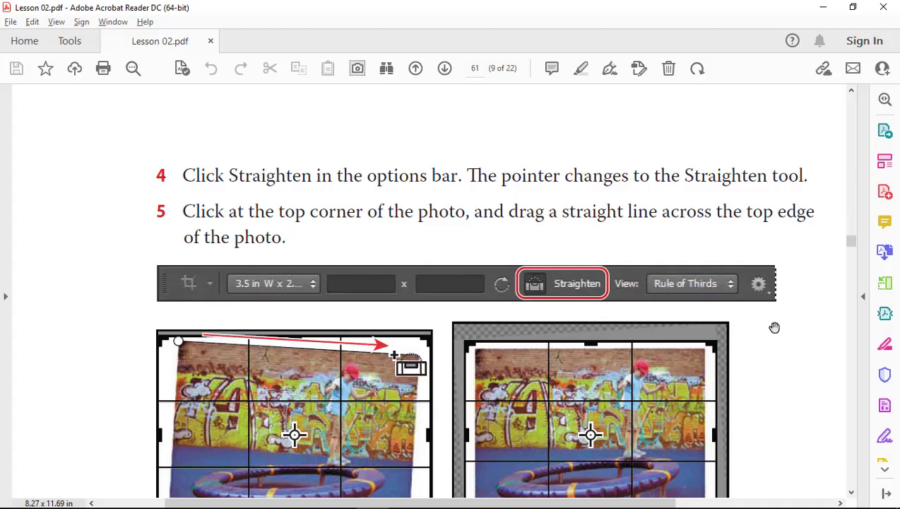
{"action": "scroll", "coordinate": [811, 352], "scroll_direction": "up", "scroll_amount": 3}
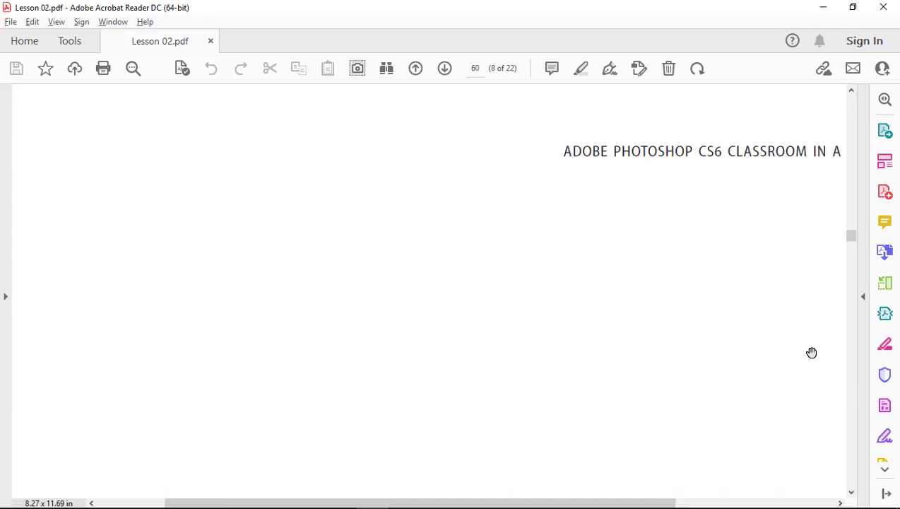
{"action": "scroll", "coordinate": [811, 352], "scroll_direction": "up", "scroll_amount": 3}
{"action": "scroll", "coordinate": [811, 352], "scroll_direction": "up", "scroll_amount": 2}
{"action": "scroll", "coordinate": [811, 352], "scroll_direction": "up", "scroll_amount": 2}
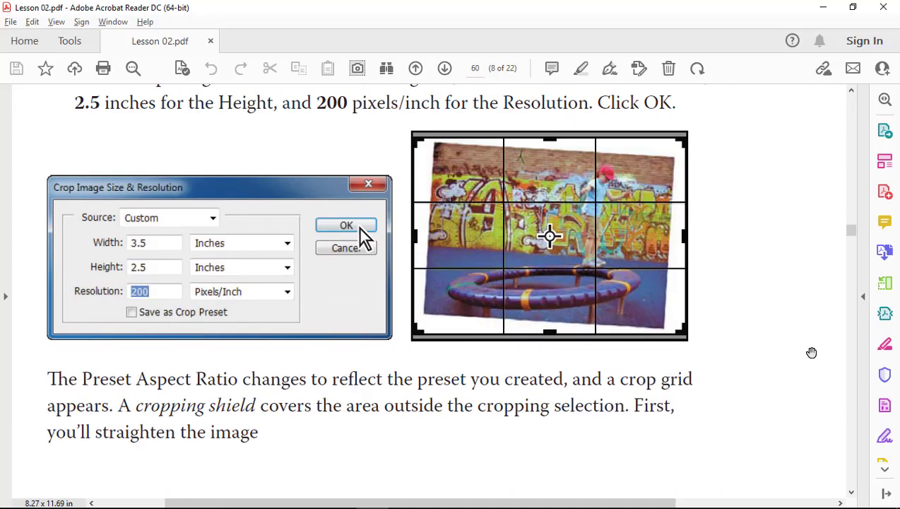
{"action": "key", "text": "alt+Tab"}
Revert History to the Open state and zoom out to a 100% view.
{"action": "left_click", "coordinate": [738, 69]}
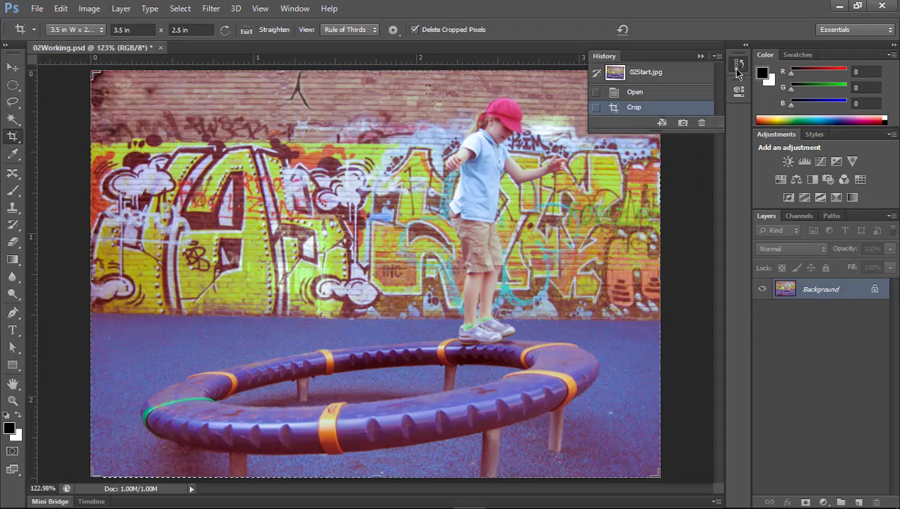
{"action": "left_click", "coordinate": [643, 94]}
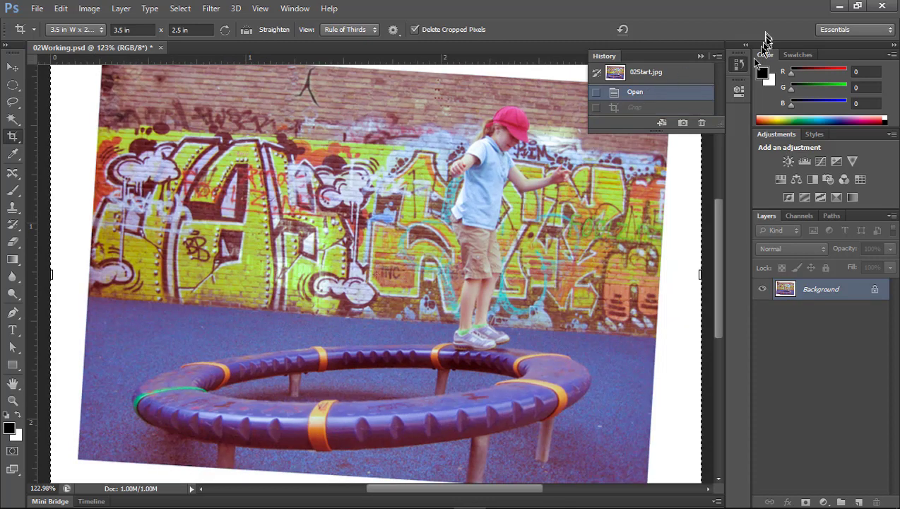
{"action": "left_click", "coordinate": [738, 69]}
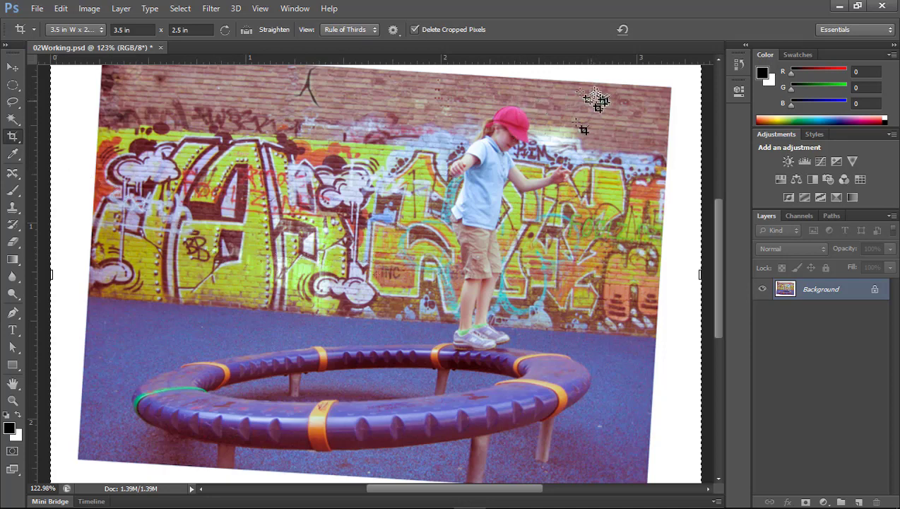
{"action": "left_click", "coordinate": [13, 400]}
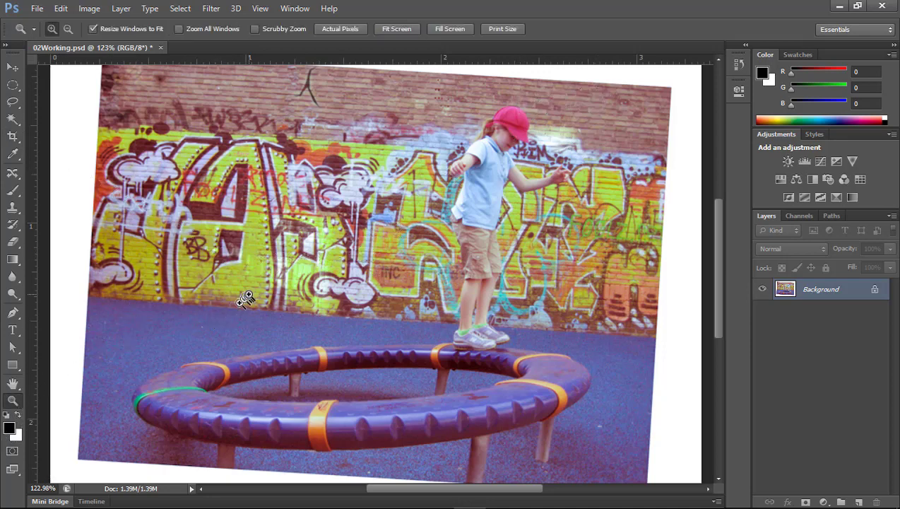
{"action": "key", "text": "alt"}
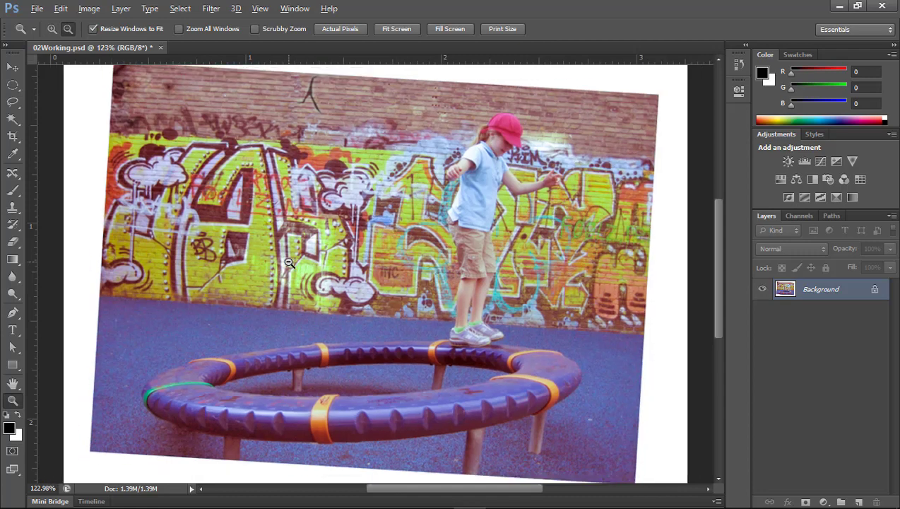
{"action": "left_click", "coordinate": [289, 262], "text": "alt"}
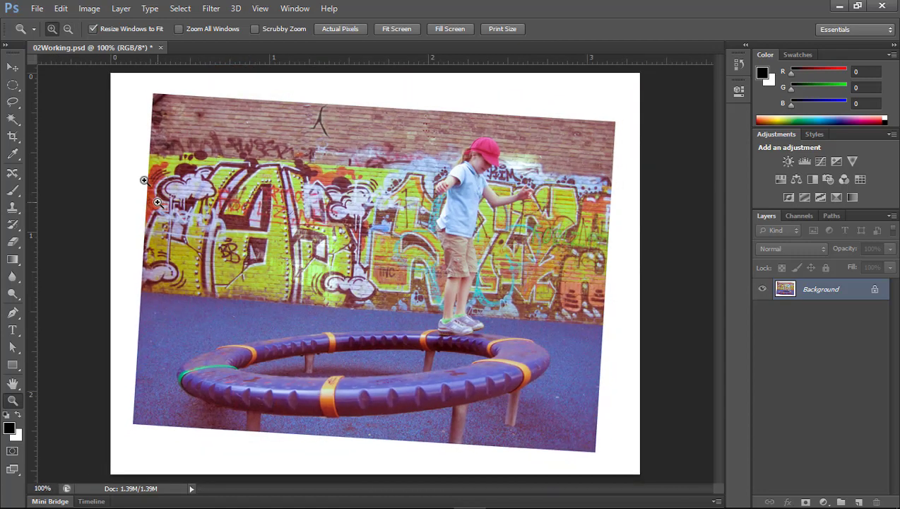
Reapply the 3.5 × 2.5 in, 200 ppi Size & Resolution crop and activate Straighten.
{"action": "key", "text": "c"}
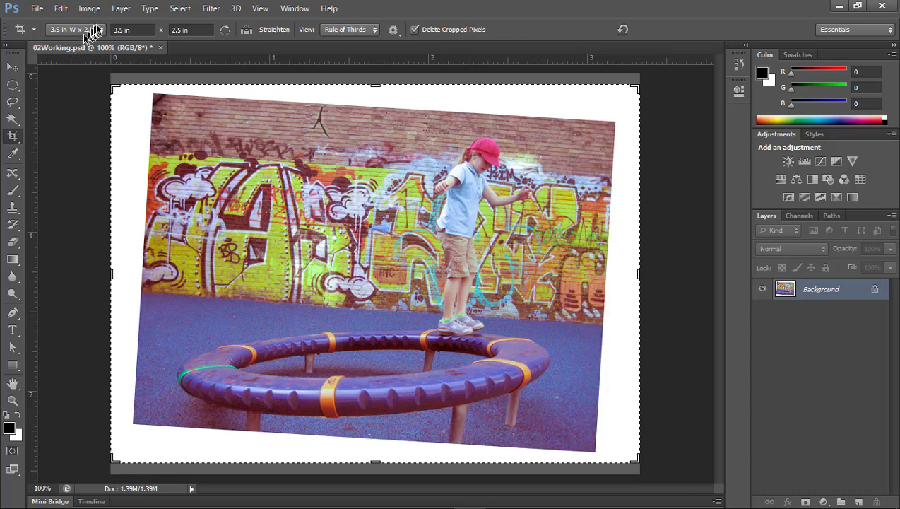
{"action": "left_click", "coordinate": [102, 30]}
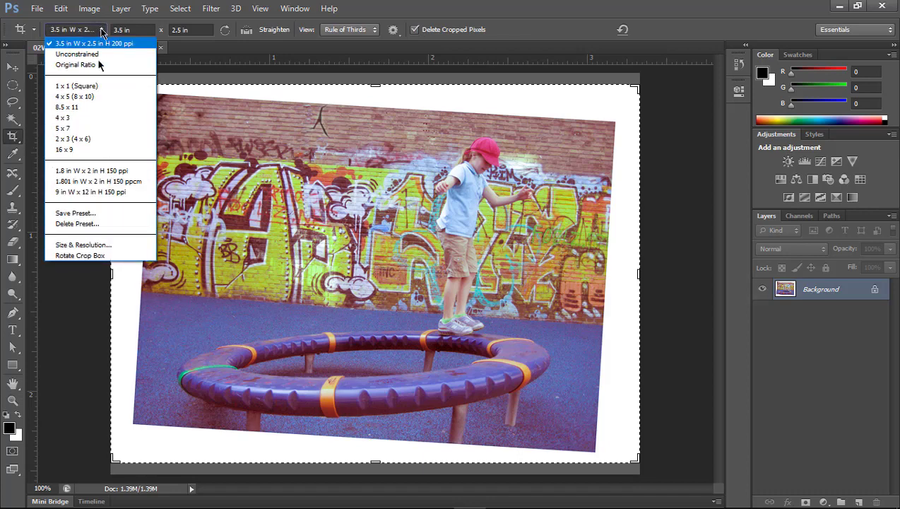
{"action": "left_click", "coordinate": [98, 245]}
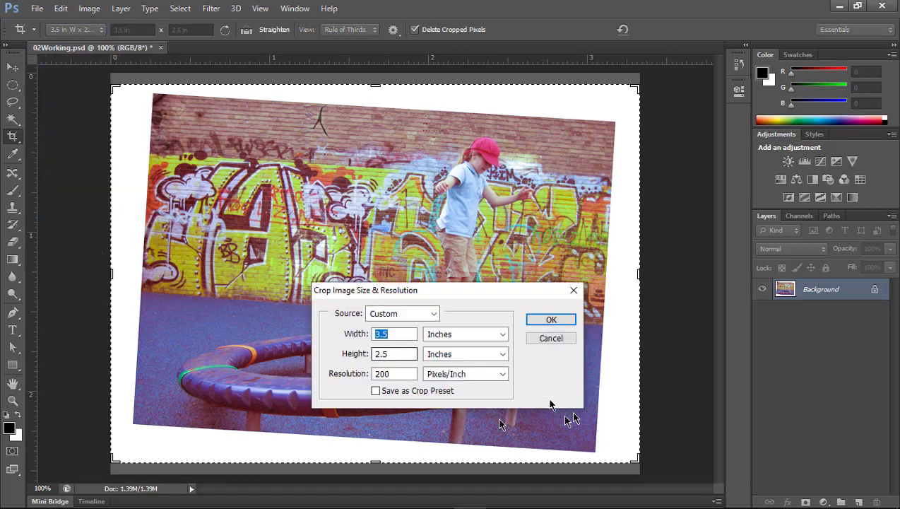
{"action": "left_click", "coordinate": [537, 320]}
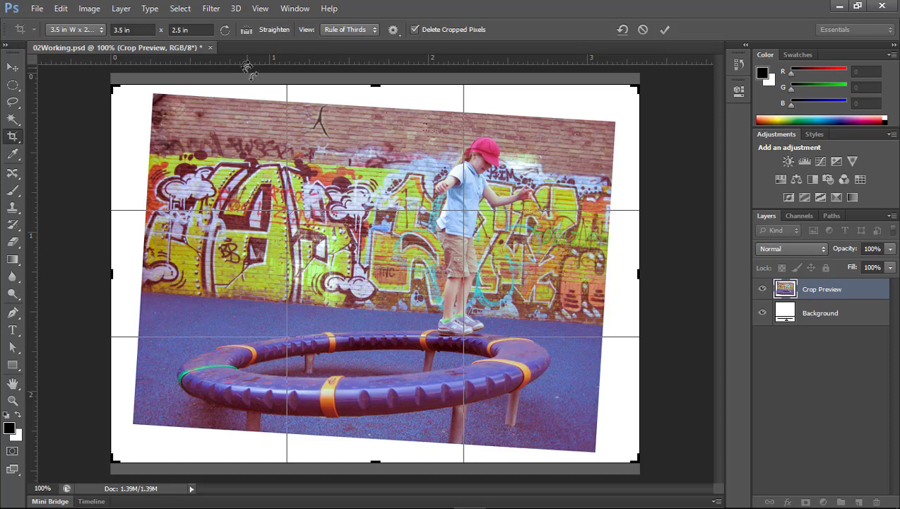
{"action": "left_click", "coordinate": [246, 33]}
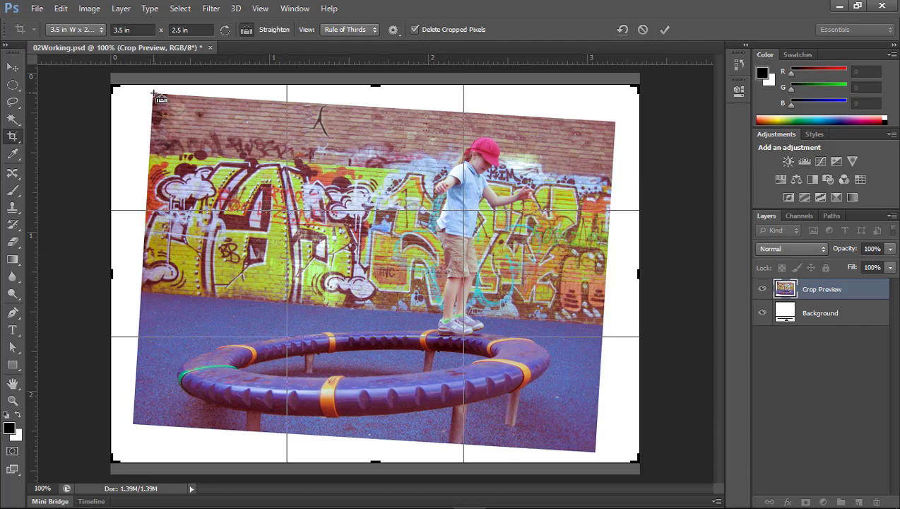
Straighten along the tilted top edge, trim the left and right white borders, and commit.
{"action": "mouse_move", "coordinate": [153, 92]}
{"action": "left_mouse_down"}
{"action": "mouse_move", "coordinate": [599, 139]}
{"action": "mouse_move", "coordinate": [614, 122]}
{"action": "left_mouse_up"}
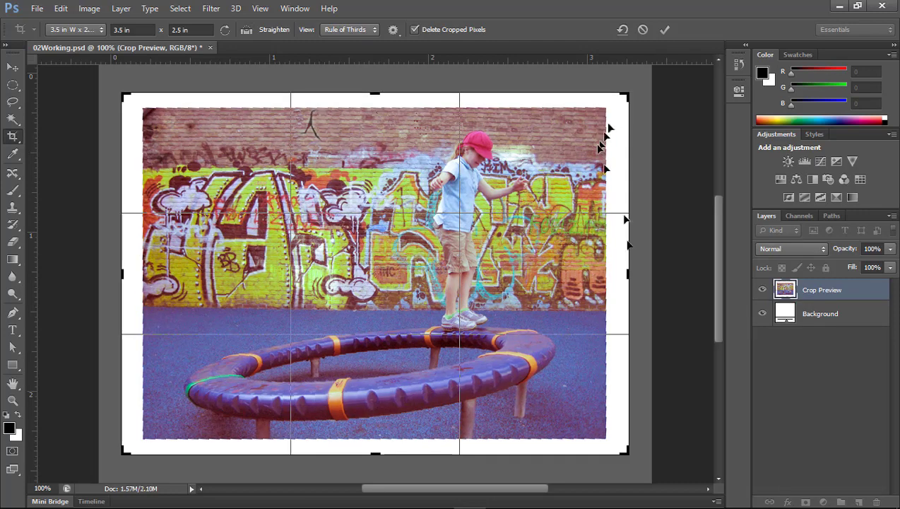
{"action": "left_click_drag", "start_coordinate": [626, 272], "coordinate": [616, 272]}
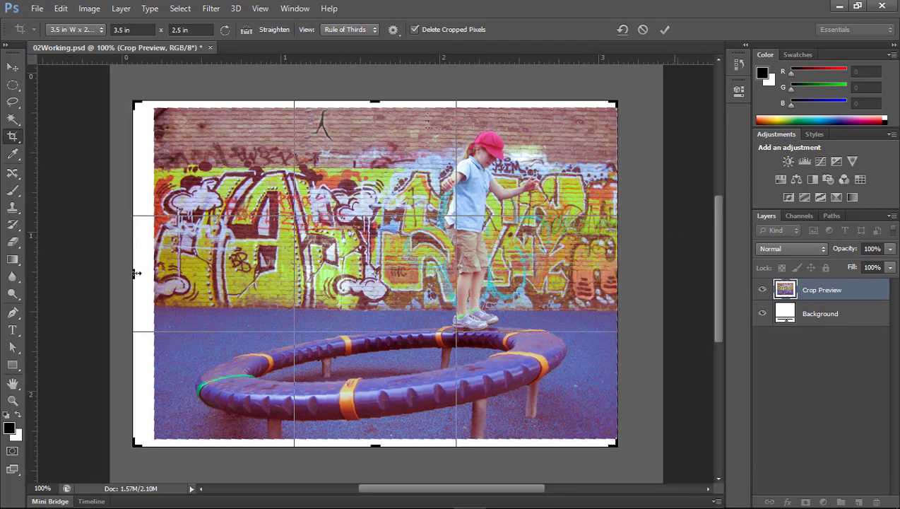
{"action": "left_click_drag", "start_coordinate": [135, 272], "coordinate": [145, 273]}
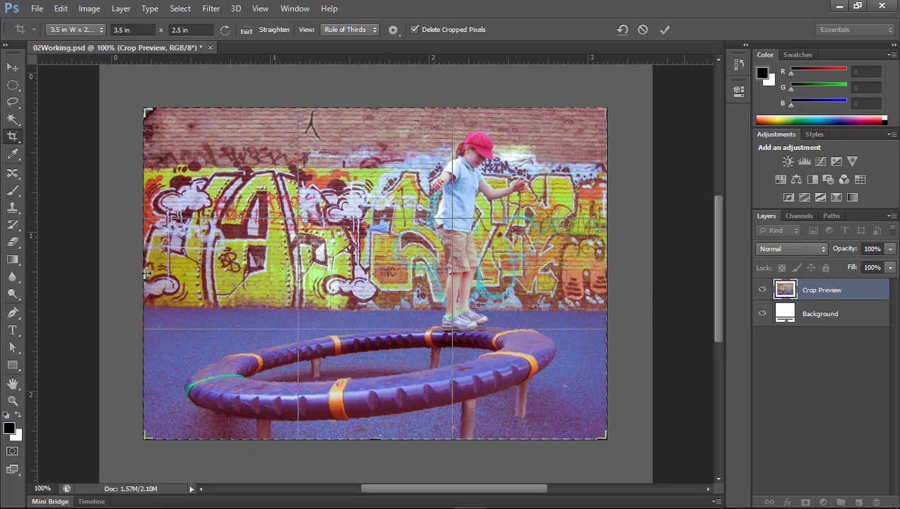
{"action": "left_click", "coordinate": [664, 29]}
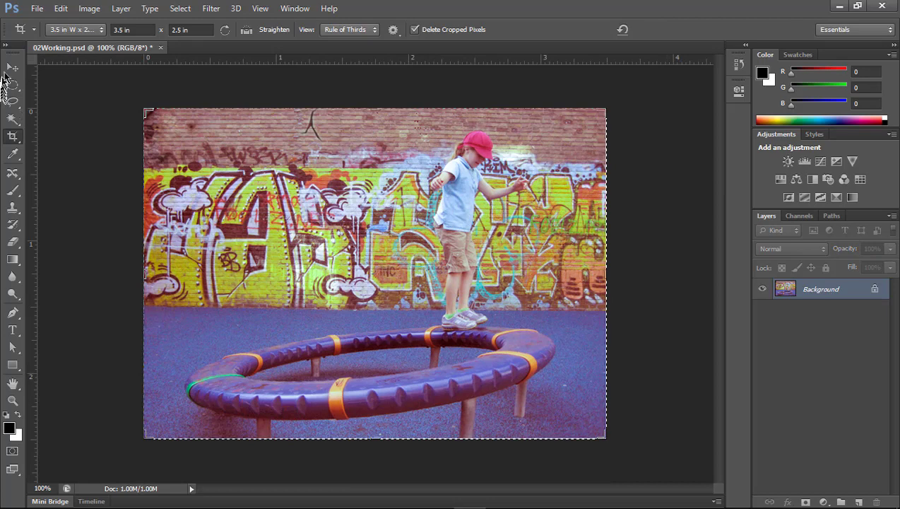
{"action": "left_click", "coordinate": [12, 67]}
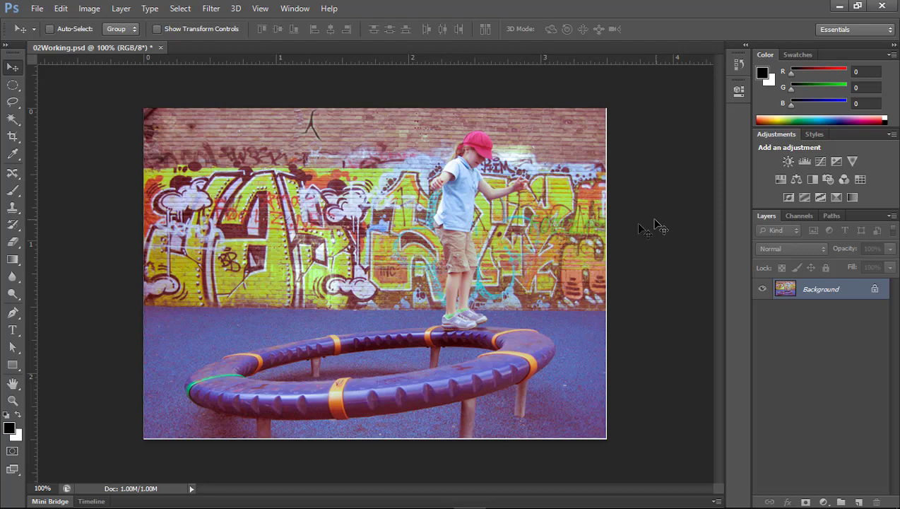
{"action": "key", "text": "c"}
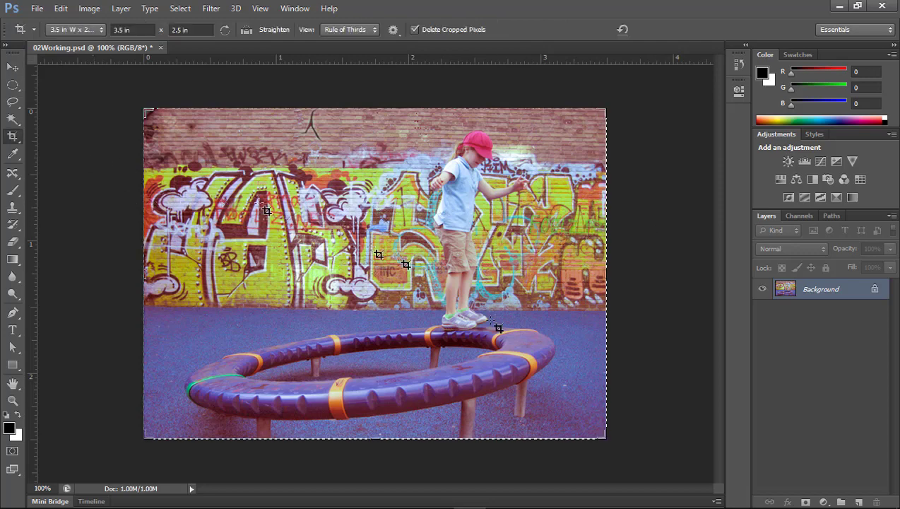
{"action": "left_click", "coordinate": [603, 269]}
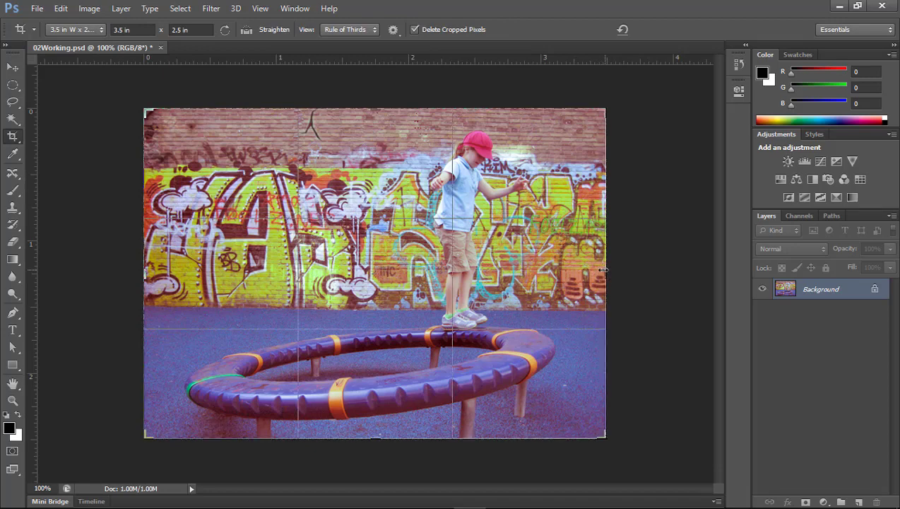
{"action": "left_click_drag", "start_coordinate": [603, 269], "coordinate": [604, 272]}
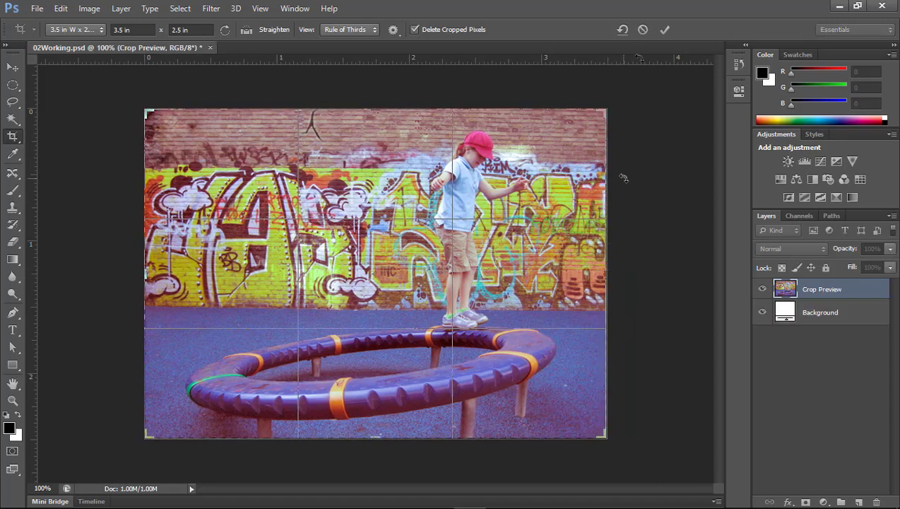
{"action": "left_click", "coordinate": [667, 31]}
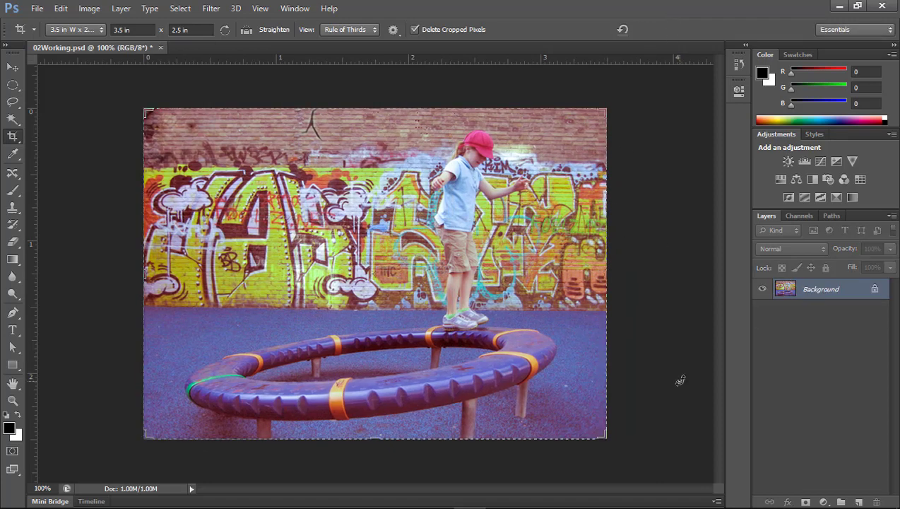
{"action": "left_click", "coordinate": [14, 68]}
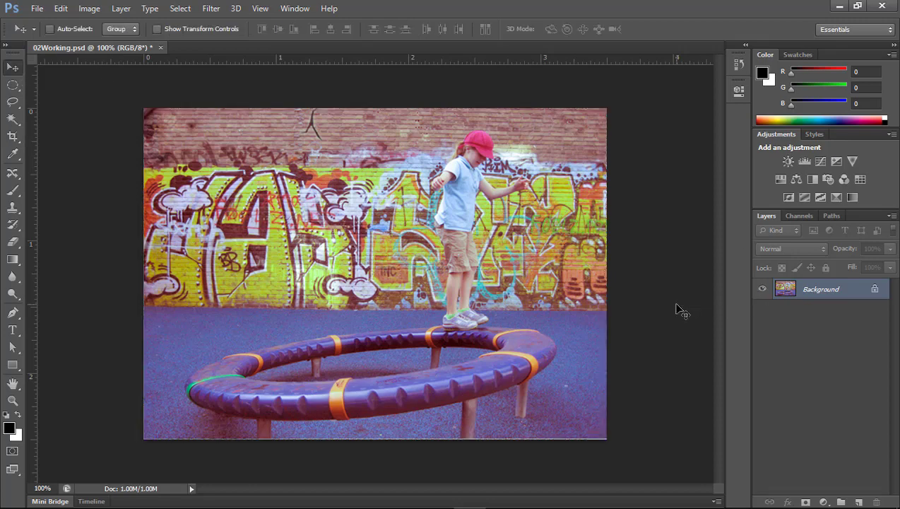
Scroll through steps 6–9 of the lesson PDF in Acrobat.
{"action": "key", "text": "alt+Tab"}
{"action": "scroll", "coordinate": [679, 304], "scroll_direction": "down", "scroll_amount": 5}
{"action": "scroll", "coordinate": [679, 303], "scroll_direction": "down", "scroll_amount": 5}
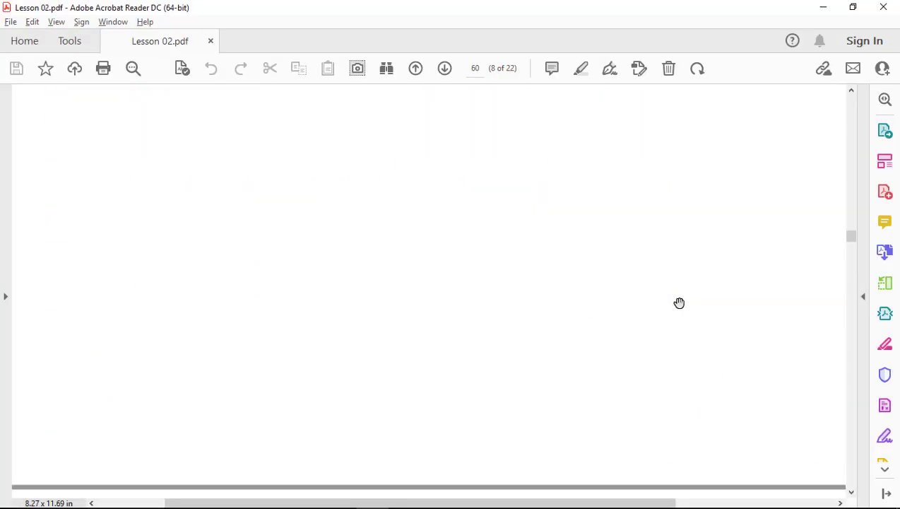
{"action": "scroll", "coordinate": [679, 302], "scroll_direction": "down", "scroll_amount": 5}
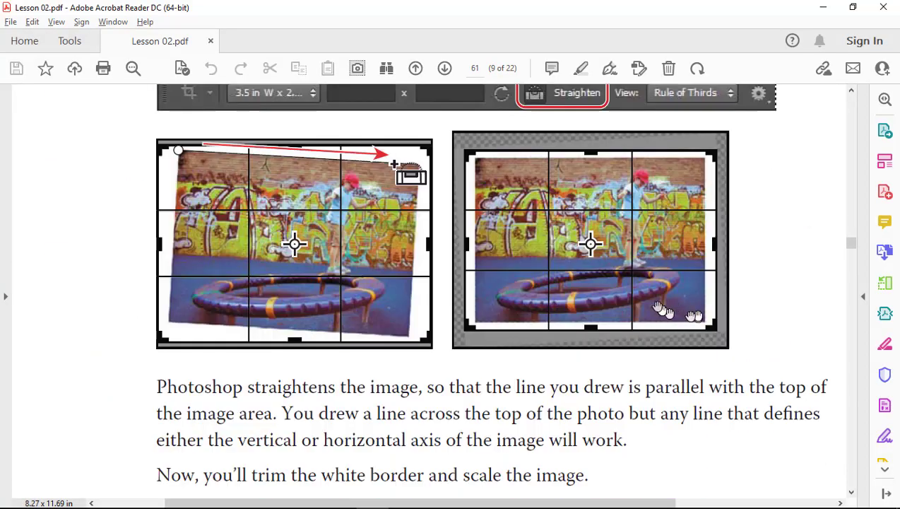
{"action": "scroll", "coordinate": [652, 303], "scroll_direction": "down", "scroll_amount": 3}
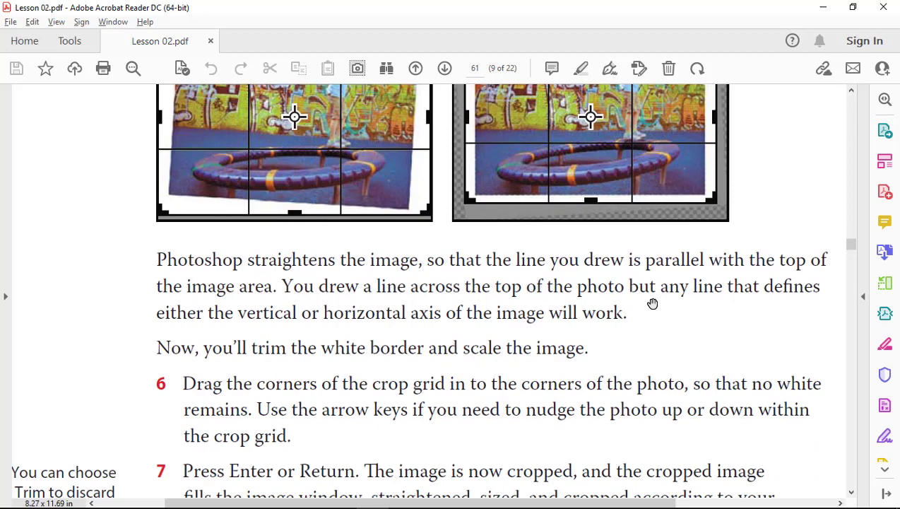
{"action": "scroll", "coordinate": [652, 303], "scroll_direction": "down", "scroll_amount": 2}
{"action": "scroll", "coordinate": [652, 303], "scroll_direction": "down", "scroll_amount": 2}
{"action": "scroll", "coordinate": [652, 303], "scroll_direction": "down", "scroll_amount": 3}
{"action": "scroll", "coordinate": [650, 303], "scroll_direction": "down", "scroll_amount": 1}
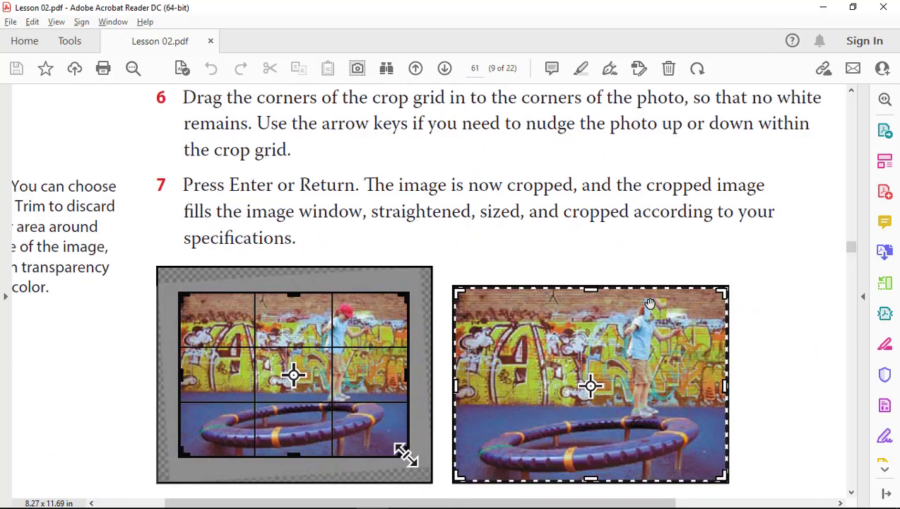
{"action": "scroll", "coordinate": [650, 303], "scroll_direction": "down", "scroll_amount": 3}
{"action": "scroll", "coordinate": [650, 303], "scroll_direction": "down", "scroll_amount": 4}
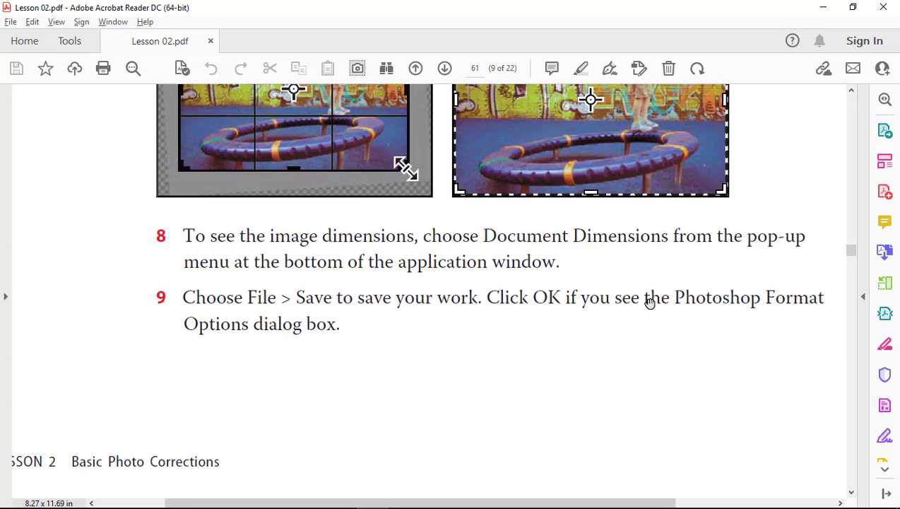
Save the cropped photo with File > Save, then scroll the PDF to page 62.
{"action": "key", "text": "alt+Tab"}
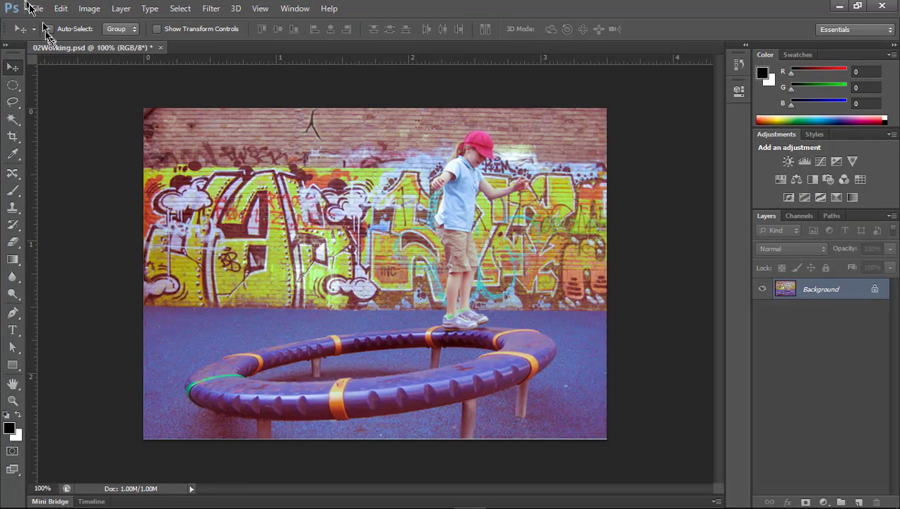
{"action": "left_click", "coordinate": [36, 8]}
{"action": "left_click", "coordinate": [79, 155]}
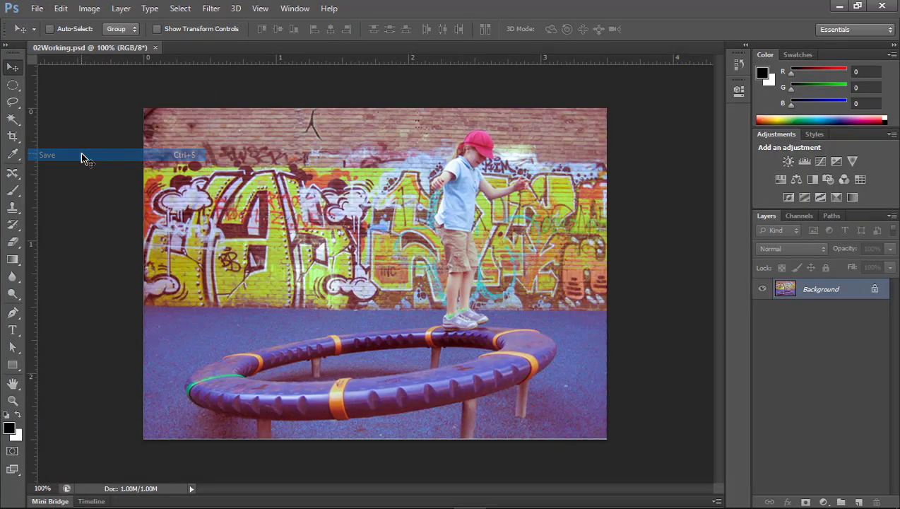
{"action": "key", "text": "alt+Tab"}
{"action": "scroll", "coordinate": [602, 244], "scroll_direction": "down", "scroll_amount": 5}
{"action": "scroll", "coordinate": [602, 243], "scroll_direction": "down", "scroll_amount": 5}
Drag a Zoom marquee around the girl's red cap in Photoshop.
{"action": "scroll", "coordinate": [601, 244], "scroll_direction": "down", "scroll_amount": 10}
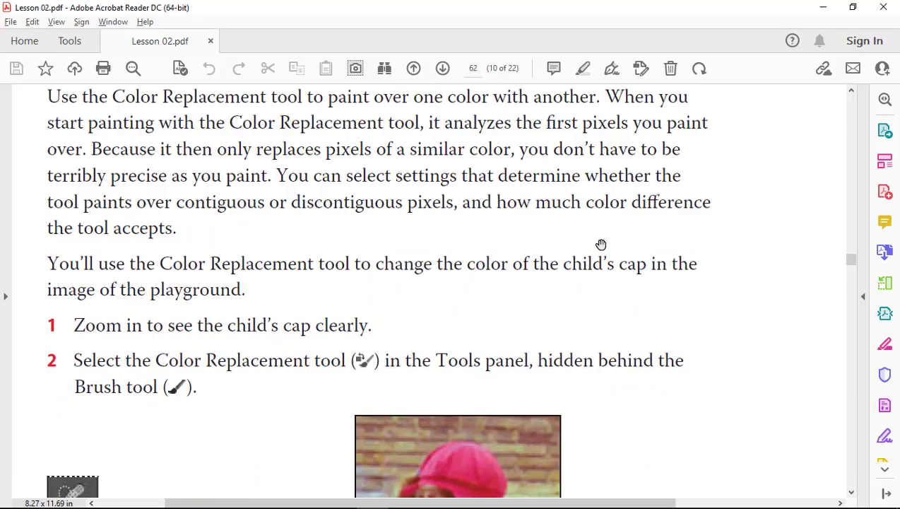
{"action": "scroll", "coordinate": [601, 244], "scroll_direction": "up", "scroll_amount": 4}
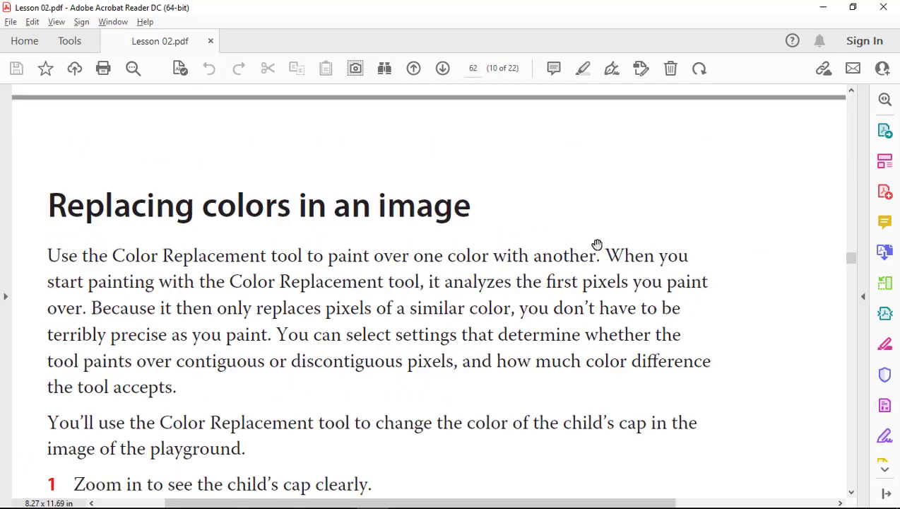
{"action": "scroll", "coordinate": [597, 244], "scroll_direction": "down", "scroll_amount": 5}
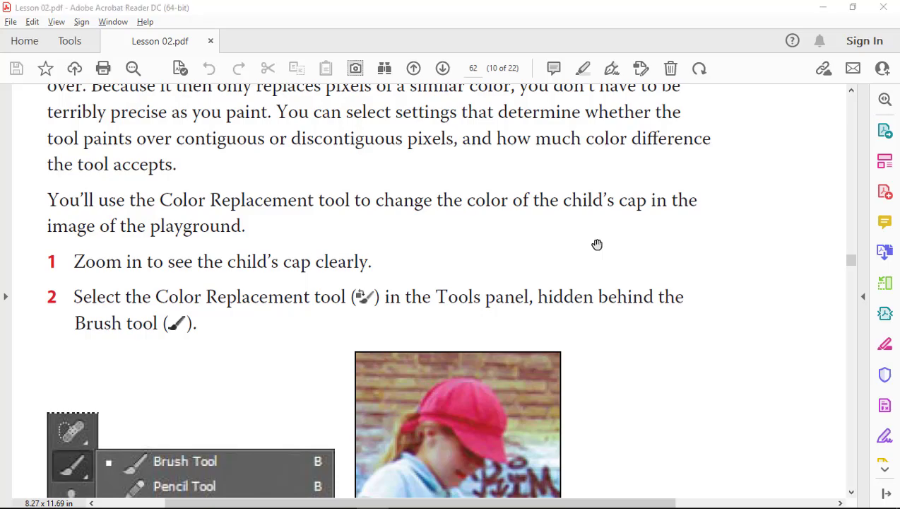
{"action": "key", "text": "alt+Tab"}
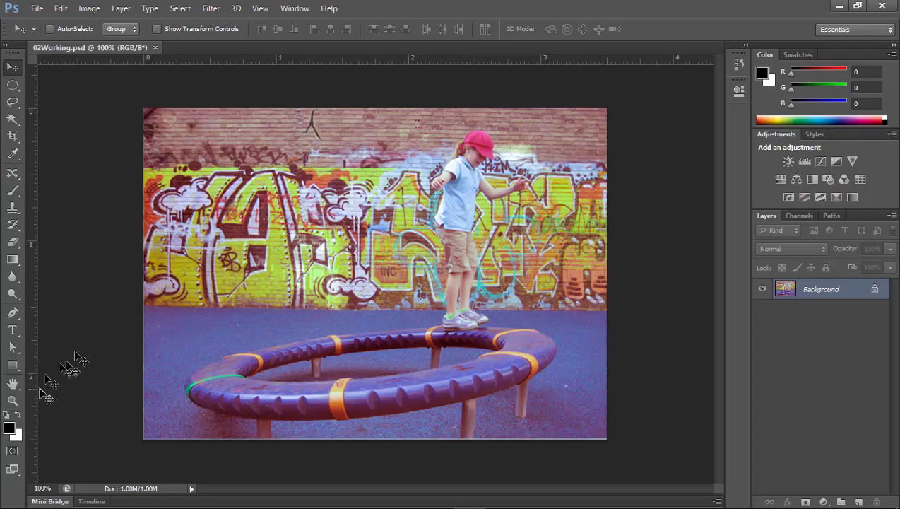
{"action": "left_click", "coordinate": [12, 400]}
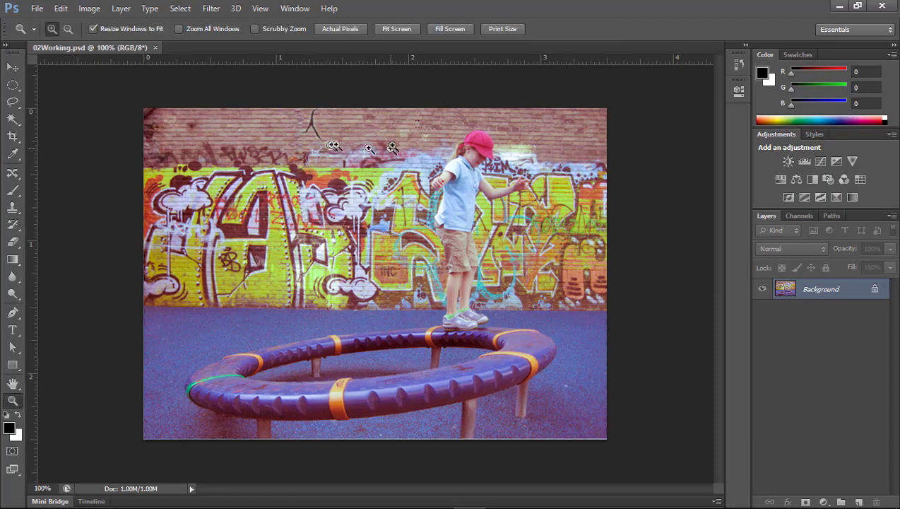
{"action": "left_click_drag", "start_coordinate": [424, 118], "coordinate": [521, 190]}
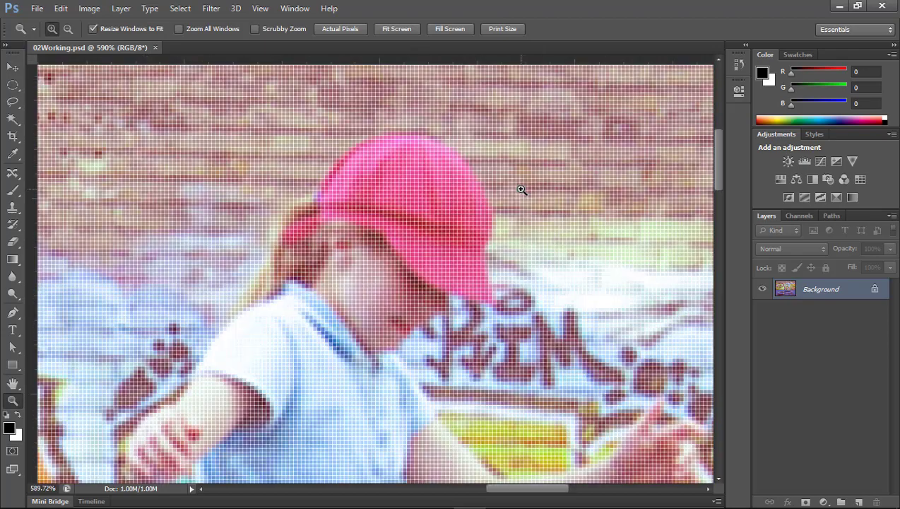
Read steps 3–5 in the lesson PDF, then return to Photoshop.
{"action": "key", "text": "alt+Tab"}
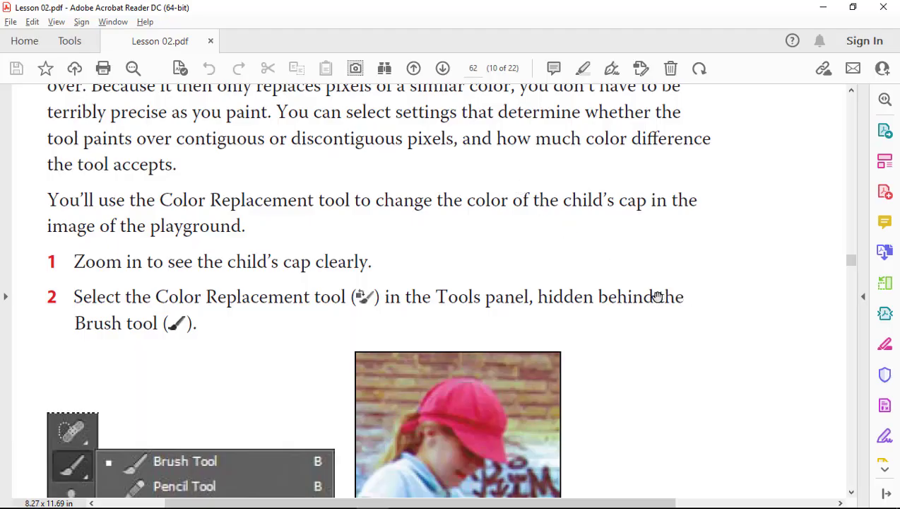
{"action": "scroll", "coordinate": [657, 297], "scroll_direction": "up", "scroll_amount": 3}
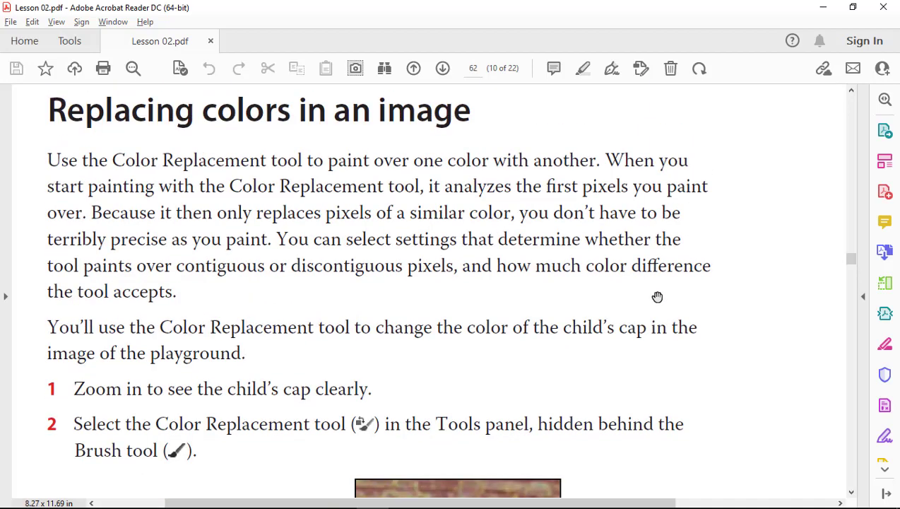
{"action": "scroll", "coordinate": [657, 297], "scroll_direction": "down", "scroll_amount": 3}
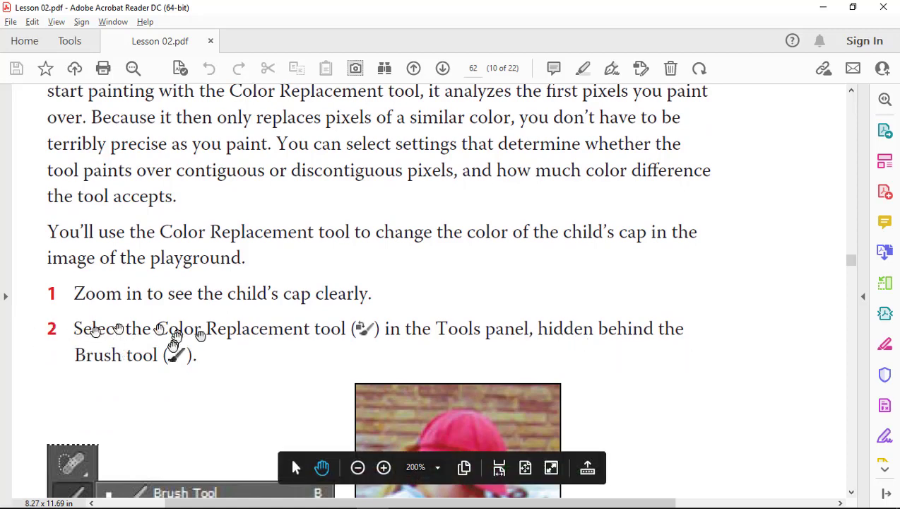
{"action": "scroll", "coordinate": [622, 329], "scroll_direction": "down", "scroll_amount": 5}
{"action": "scroll", "coordinate": [623, 331], "scroll_direction": "down", "scroll_amount": 3}
{"action": "scroll", "coordinate": [620, 330], "scroll_direction": "down", "scroll_amount": 4}
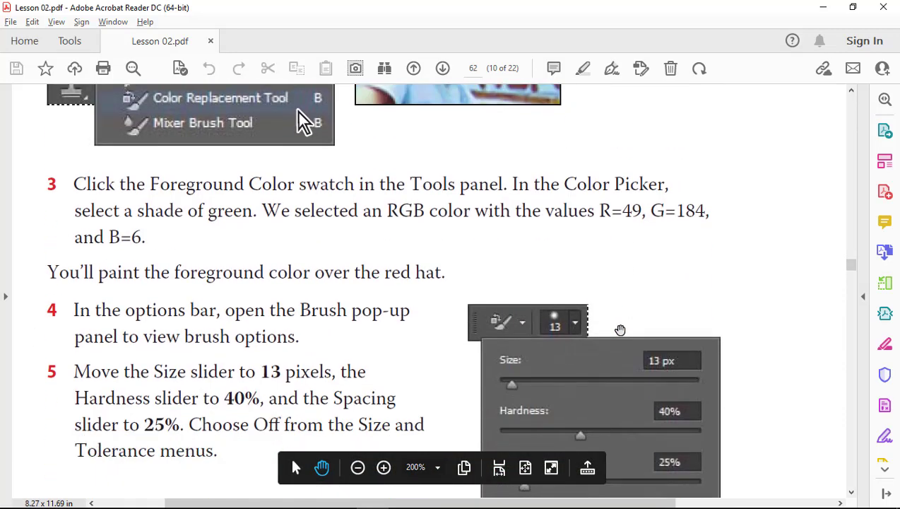
{"action": "key", "text": "alt+Tab"}
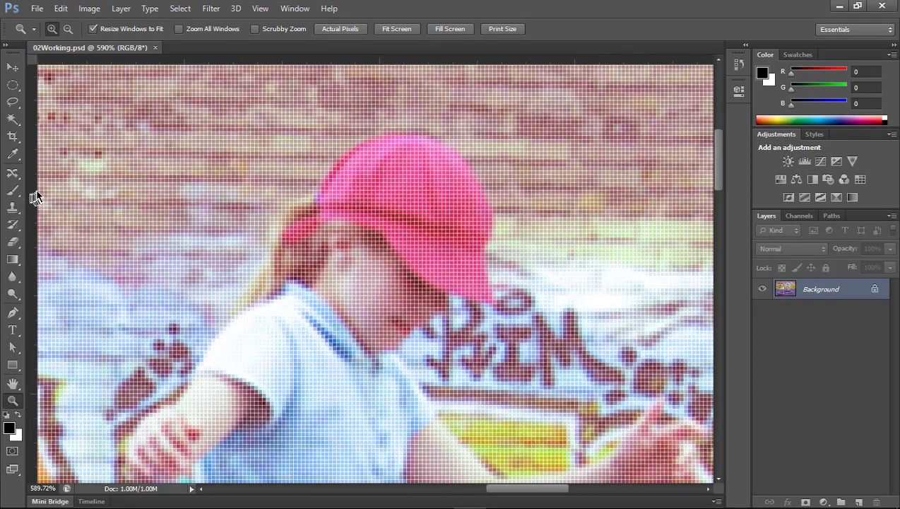
Select the Color Replacement tool from the Brush tool group.
{"action": "key", "text": "b"}
{"action": "left_click", "coordinate": [16, 200]}
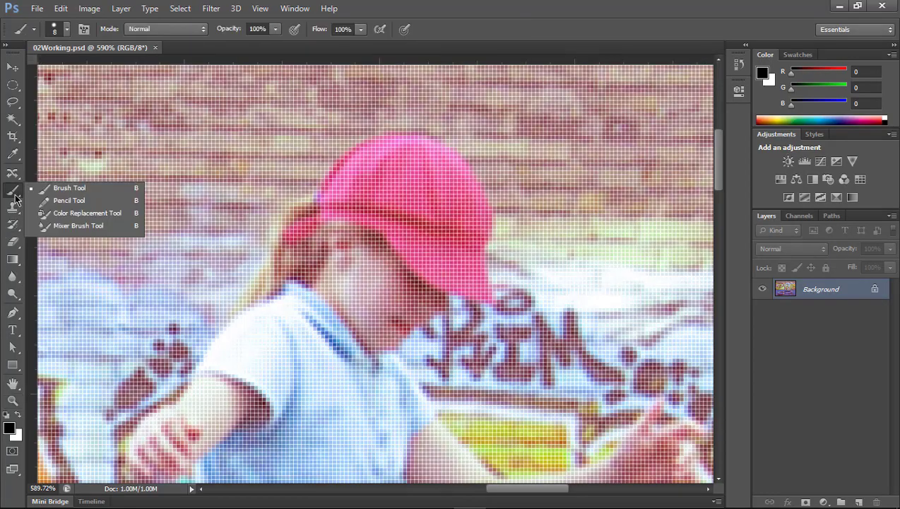
{"action": "left_click", "coordinate": [77, 213]}
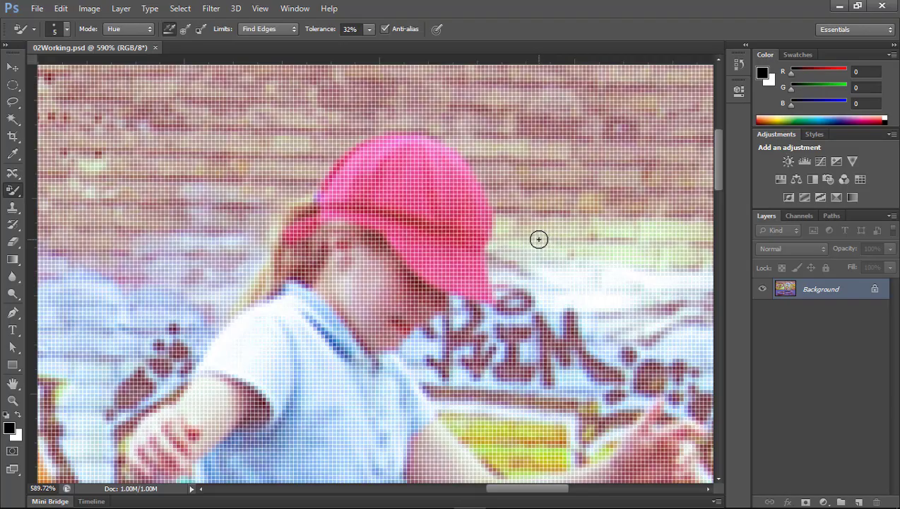
{"action": "key", "text": "alt+Tab"}
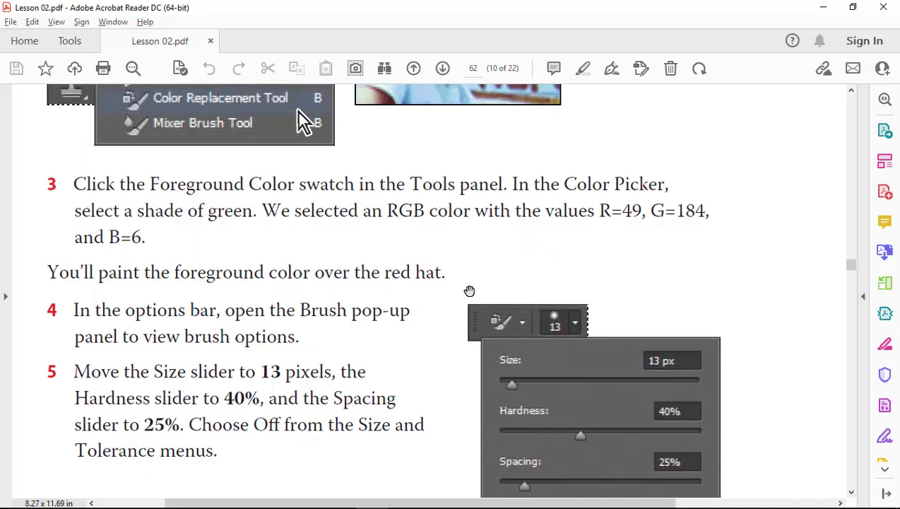
{"action": "key", "text": "alt+Tab"}
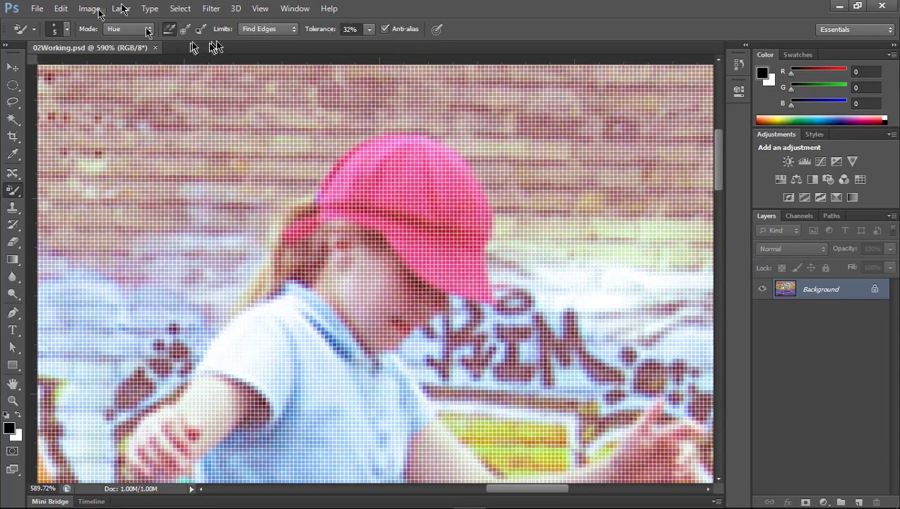
{"action": "key", "text": "alt+Tab"}
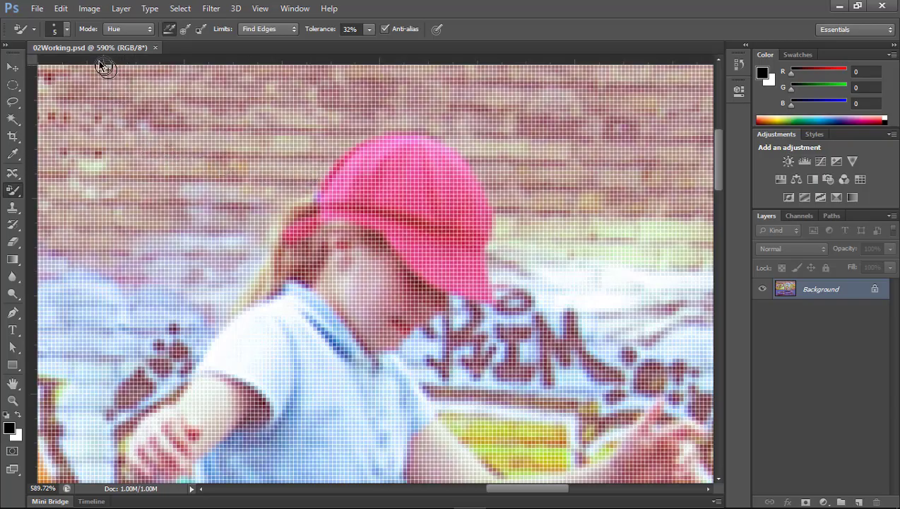
Set the brush size to 13 px, keeping hardness at 40% and spacing at 25%.
{"action": "left_click", "coordinate": [67, 31]}
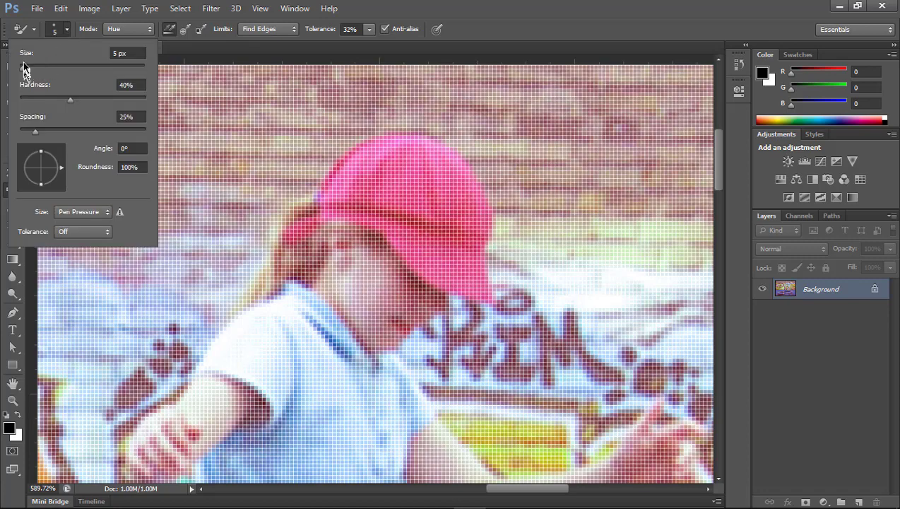
{"action": "left_click", "coordinate": [26, 69]}
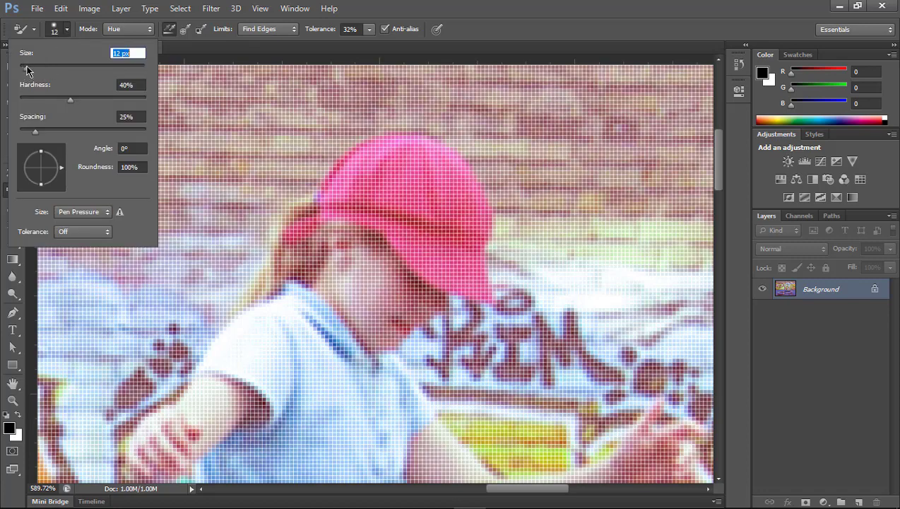
{"action": "type", "text": "13"}
{"action": "key", "text": "Tab"}
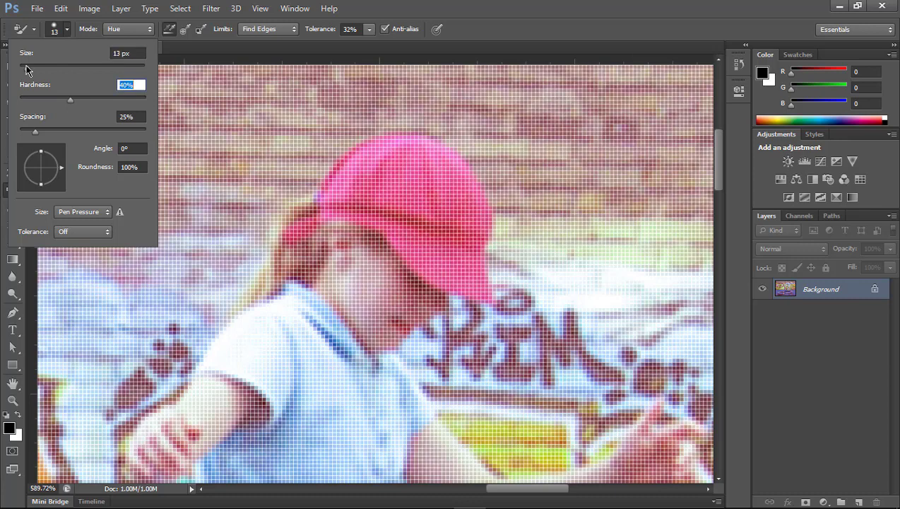
{"action": "key", "text": "Tab"}
Verify the brush options against the lesson PDF and scroll it to page 63.
{"action": "key", "text": "alt+Tab"}
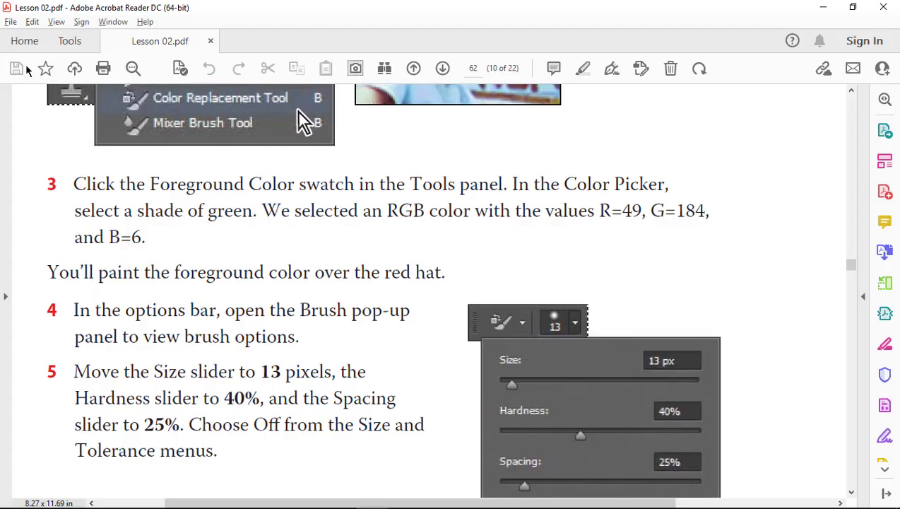
{"action": "scroll", "coordinate": [360, 295], "scroll_direction": "down", "scroll_amount": 5}
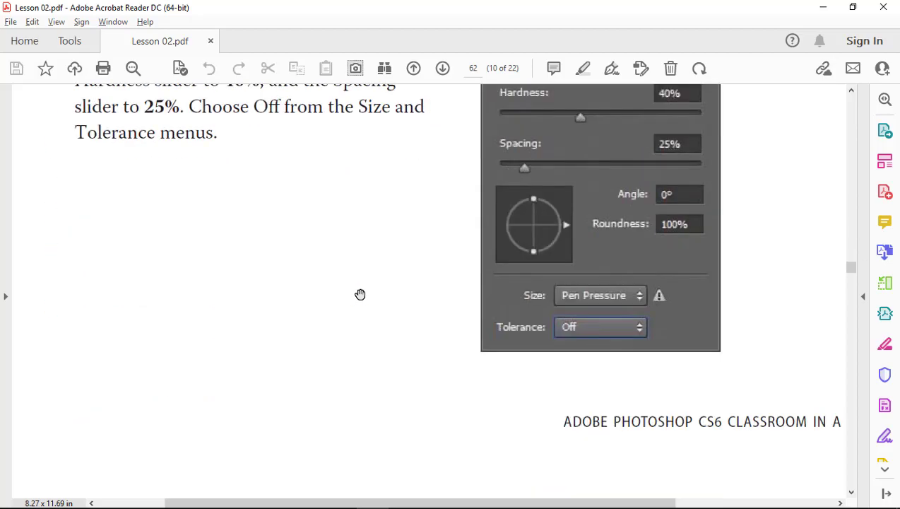
{"action": "scroll", "coordinate": [360, 294], "scroll_direction": "down", "scroll_amount": 3}
{"action": "key", "text": "alt+Tab"}
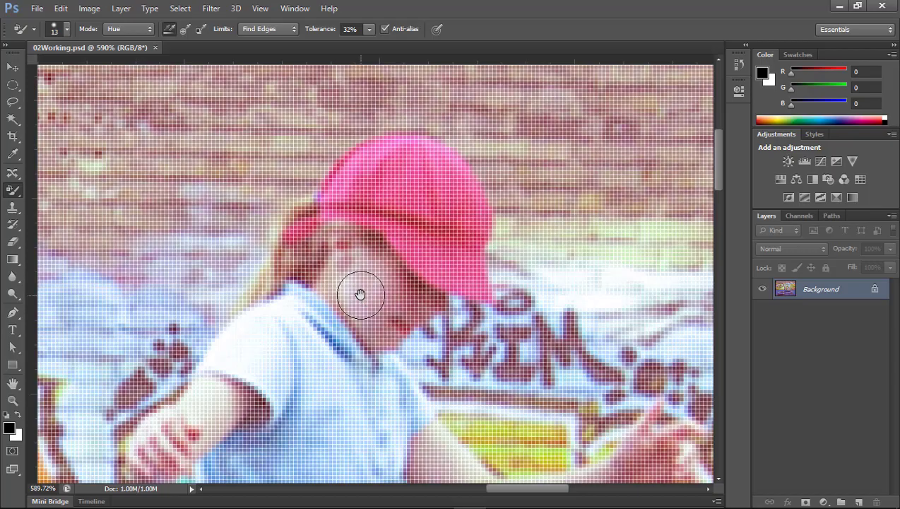
{"action": "left_click", "coordinate": [68, 32]}
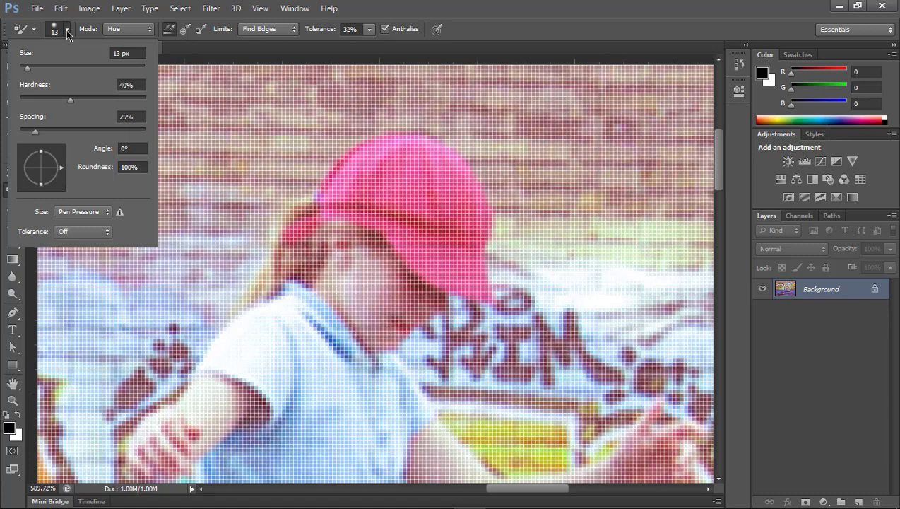
{"action": "left_click", "coordinate": [68, 32]}
{"action": "key", "text": "alt+Tab"}
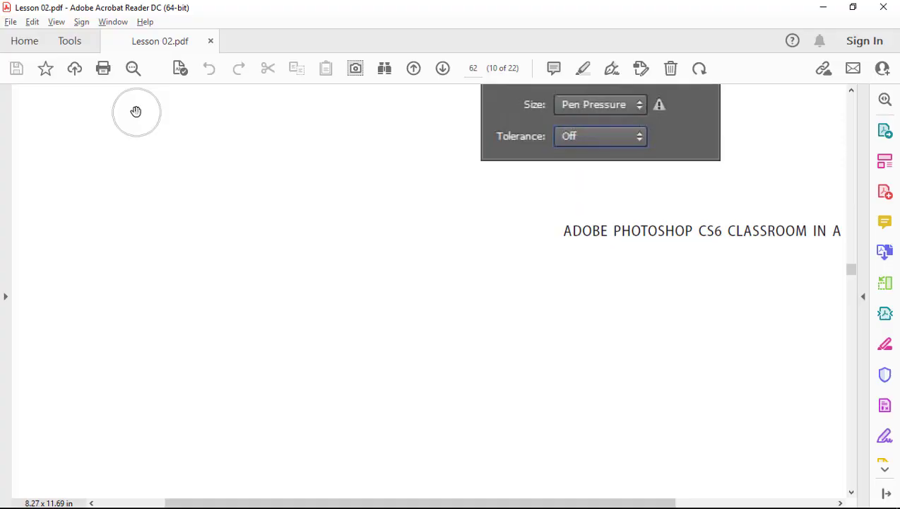
{"action": "scroll", "coordinate": [281, 217], "scroll_direction": "down", "scroll_amount": 3}
{"action": "scroll", "coordinate": [286, 221], "scroll_direction": "down", "scroll_amount": 3}
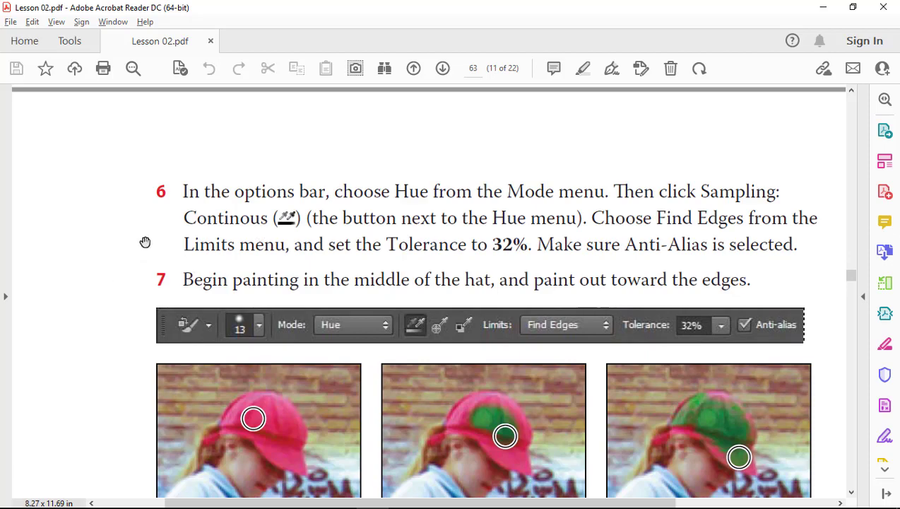
{"action": "key", "text": "alt+Tab"}
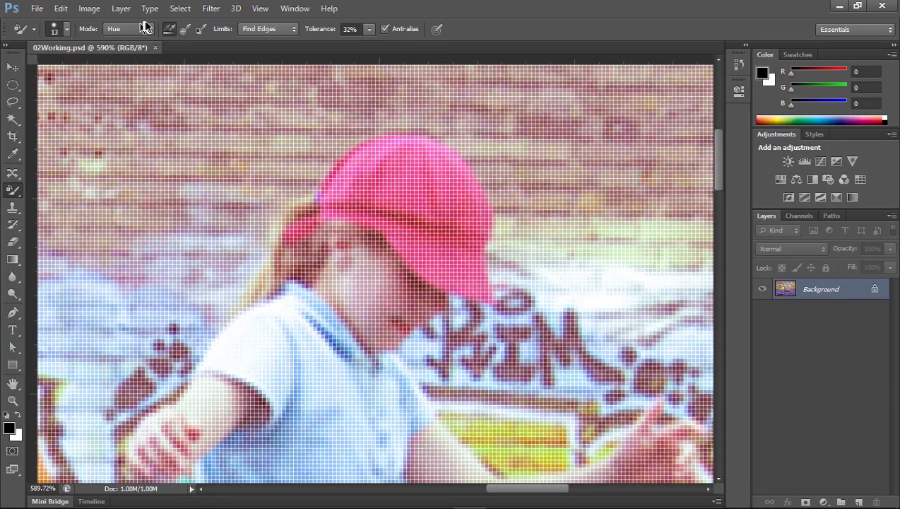
{"action": "left_click", "coordinate": [148, 31]}
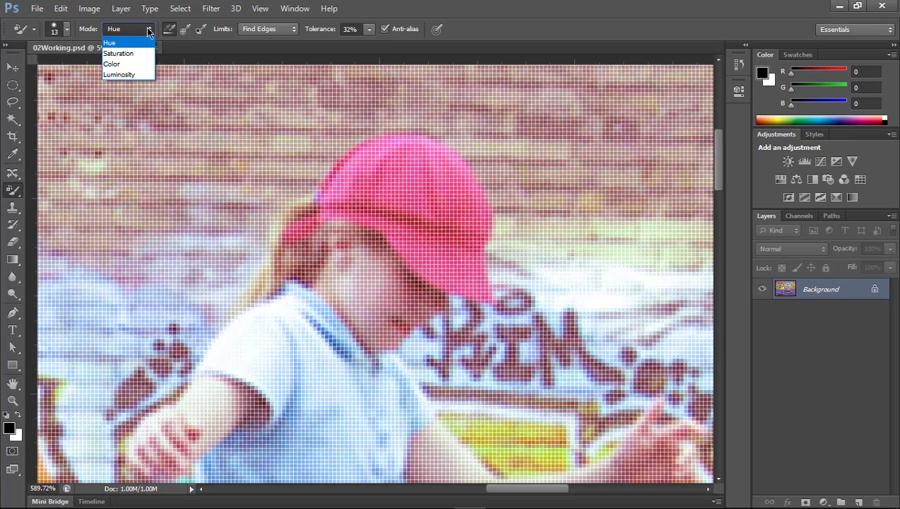
{"action": "left_click", "coordinate": [148, 30]}
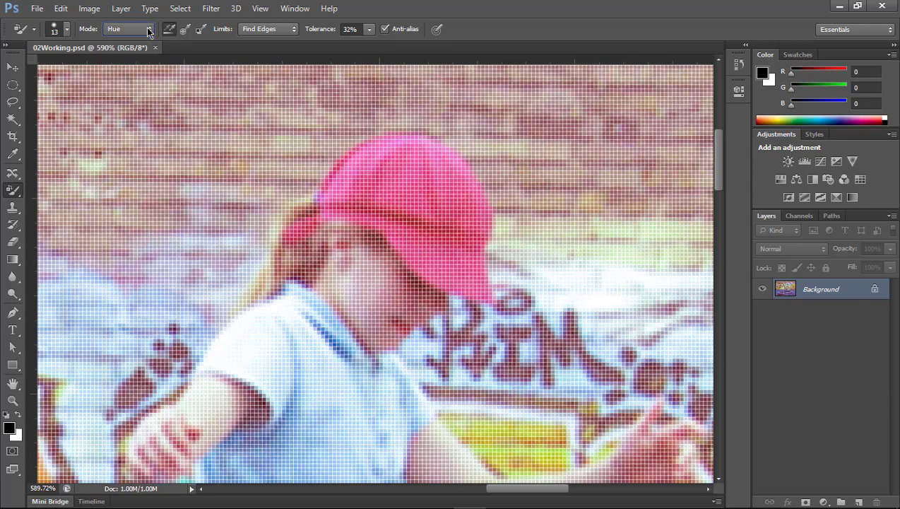
{"action": "key", "text": "alt+Tab"}
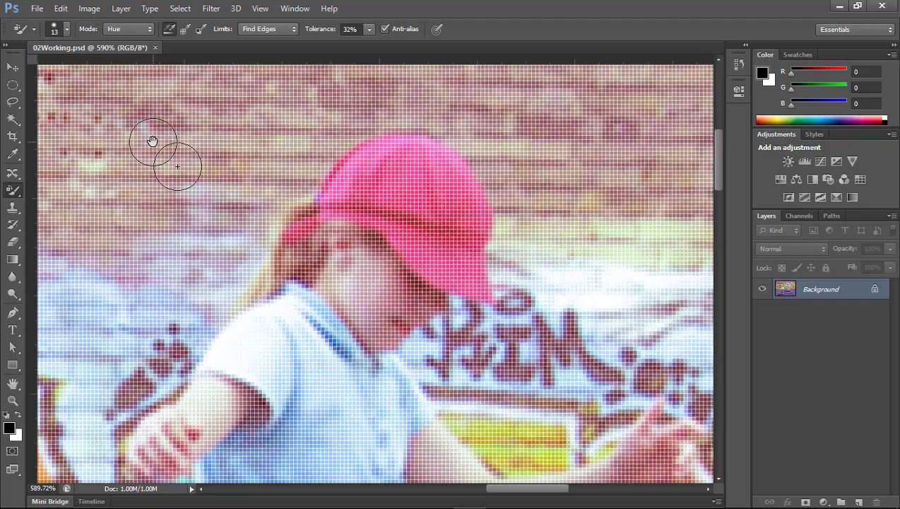
{"action": "left_click", "coordinate": [290, 32]}
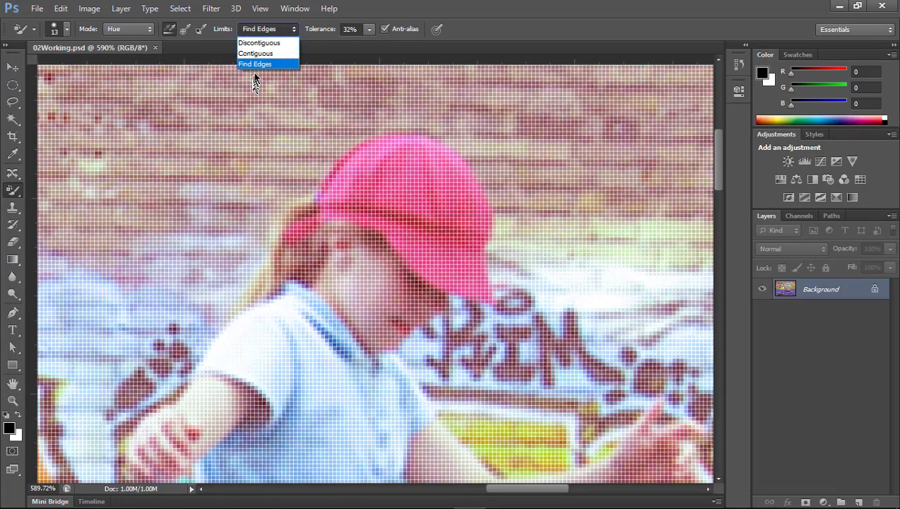
{"action": "left_click", "coordinate": [256, 64]}
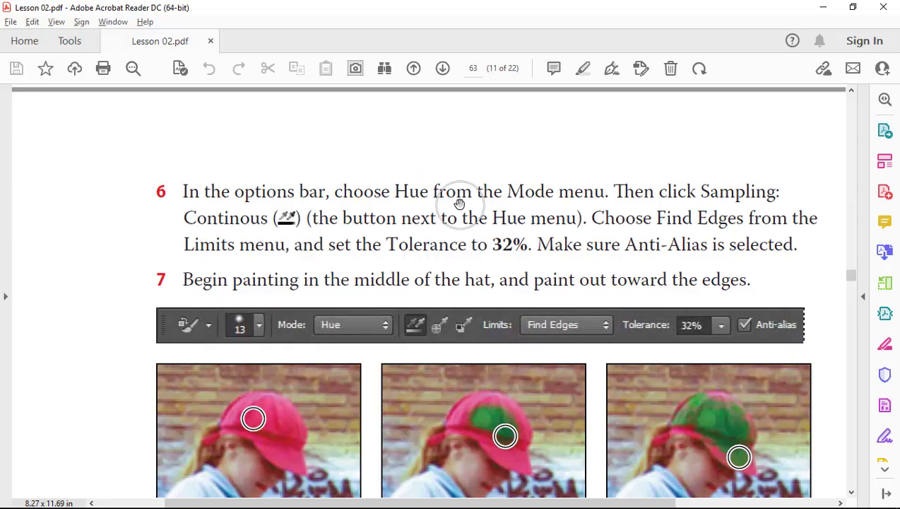
{"action": "mouse_move", "coordinate": [342, 402]}
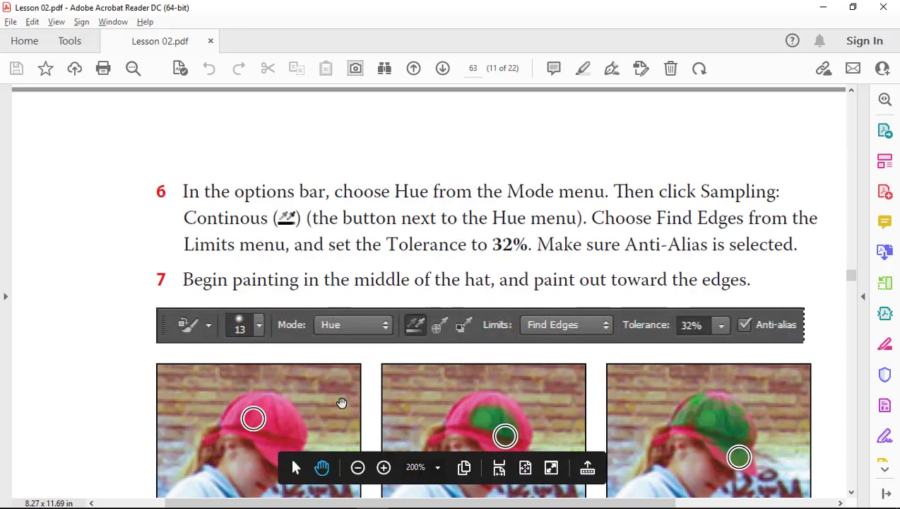
{"action": "scroll", "coordinate": [236, 368], "scroll_direction": "down", "scroll_amount": 1}
{"action": "scroll", "coordinate": [235, 366], "scroll_direction": "down", "scroll_amount": 1}
{"action": "scroll", "coordinate": [235, 366], "scroll_direction": "down", "scroll_amount": 3}
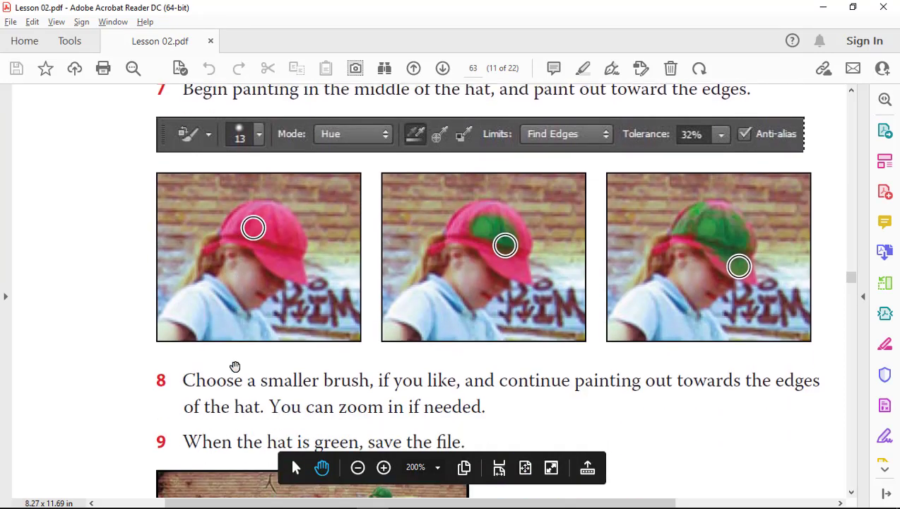
{"action": "scroll", "coordinate": [236, 366], "scroll_direction": "up", "scroll_amount": 1}
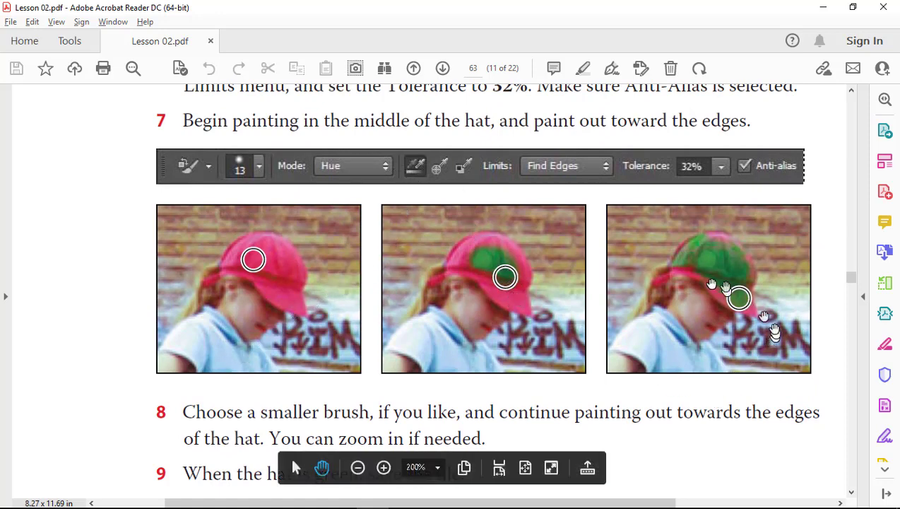
{"action": "scroll", "coordinate": [743, 320], "scroll_direction": "down", "scroll_amount": 1}
{"action": "scroll", "coordinate": [744, 320], "scroll_direction": "down", "scroll_amount": 2}
{"action": "scroll", "coordinate": [743, 317], "scroll_direction": "down", "scroll_amount": 2}
Try a stroke over the pink cap, then find step 3's green R=49, G=184, B=6 in the lesson PDF.
{"action": "key", "text": "alt+Tab"}
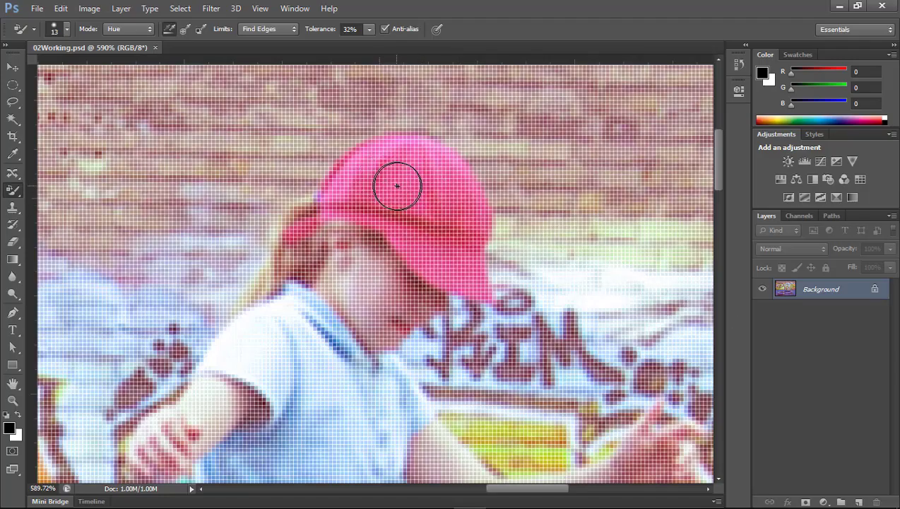
{"action": "left_click_drag", "start_coordinate": [395, 180], "coordinate": [446, 231]}
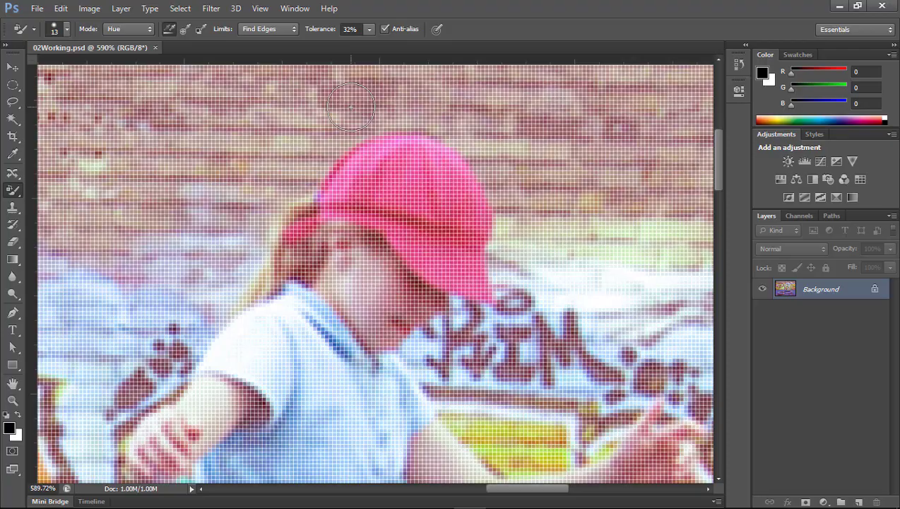
{"action": "key", "text": "alt+Tab"}
{"action": "scroll", "coordinate": [566, 269], "scroll_direction": "up", "scroll_amount": 3}
{"action": "scroll", "coordinate": [582, 287], "scroll_direction": "up", "scroll_amount": 3}
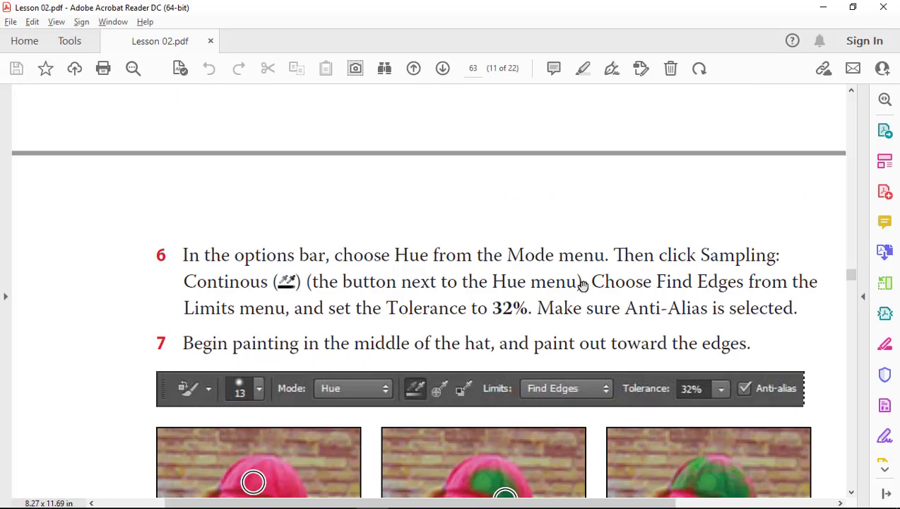
{"action": "scroll", "coordinate": [583, 284], "scroll_direction": "up", "scroll_amount": 3}
{"action": "scroll", "coordinate": [582, 283], "scroll_direction": "up", "scroll_amount": 3}
{"action": "scroll", "coordinate": [582, 284], "scroll_direction": "up", "scroll_amount": 3}
{"action": "scroll", "coordinate": [583, 286], "scroll_direction": "up", "scroll_amount": 2}
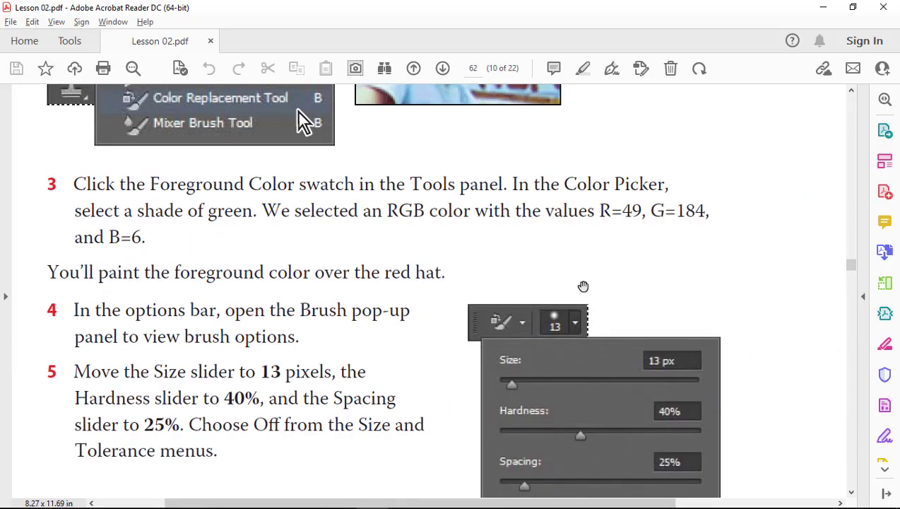
{"action": "scroll", "coordinate": [441, 231], "scroll_direction": "up", "scroll_amount": 3}
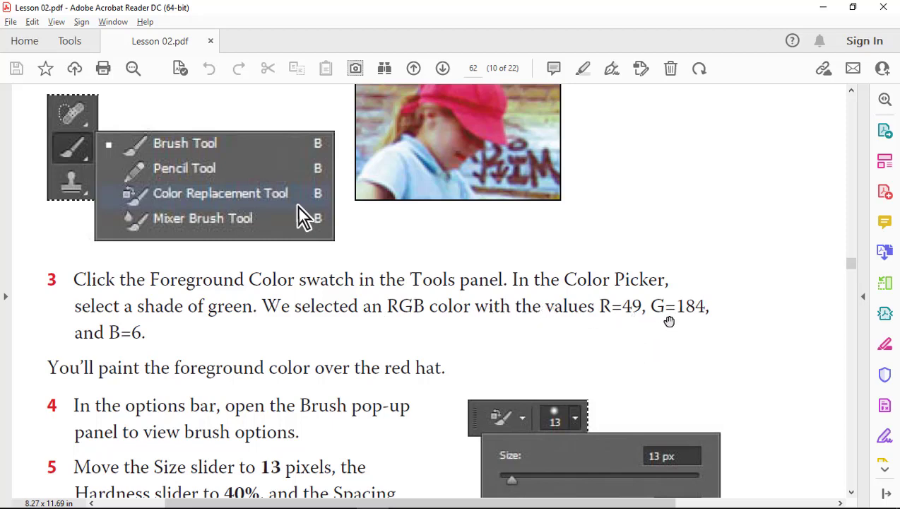
{"action": "key", "text": "alt+Tab"}
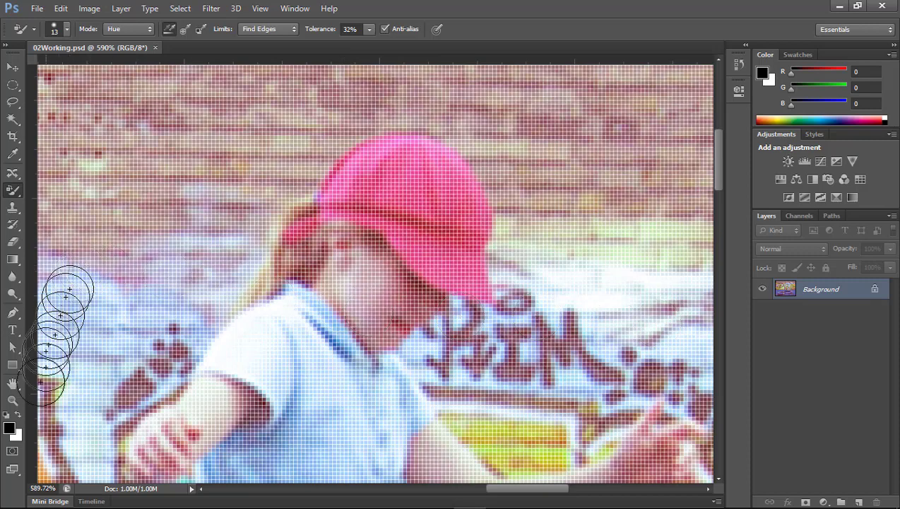
Set the foreground colour to green R=49, G=184, B=6 (31b806) in the Color Picker.
{"action": "left_click", "coordinate": [9, 428]}
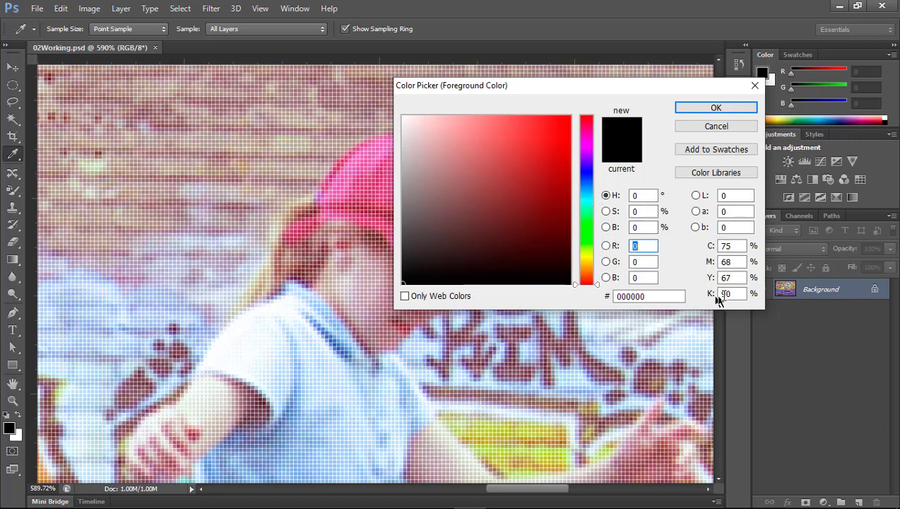
{"action": "key", "text": "alt+Tab"}
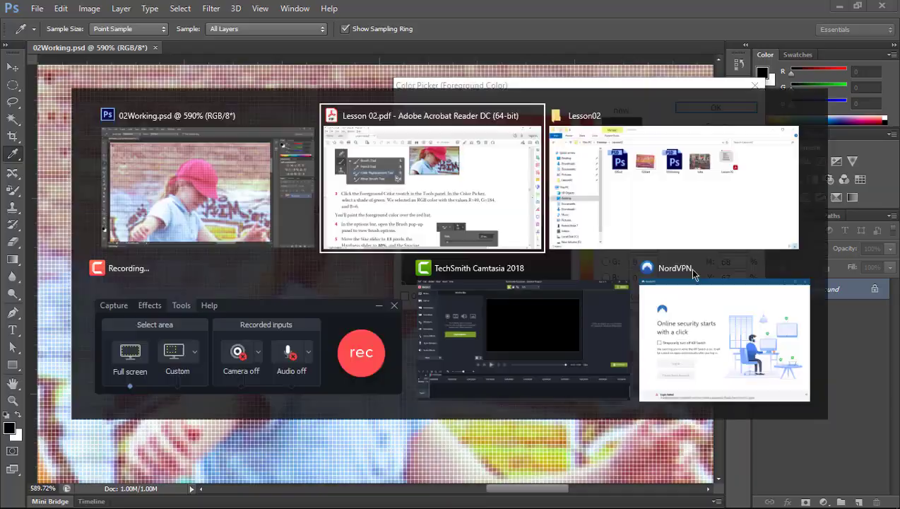
{"action": "key", "text": "alt+Tab"}
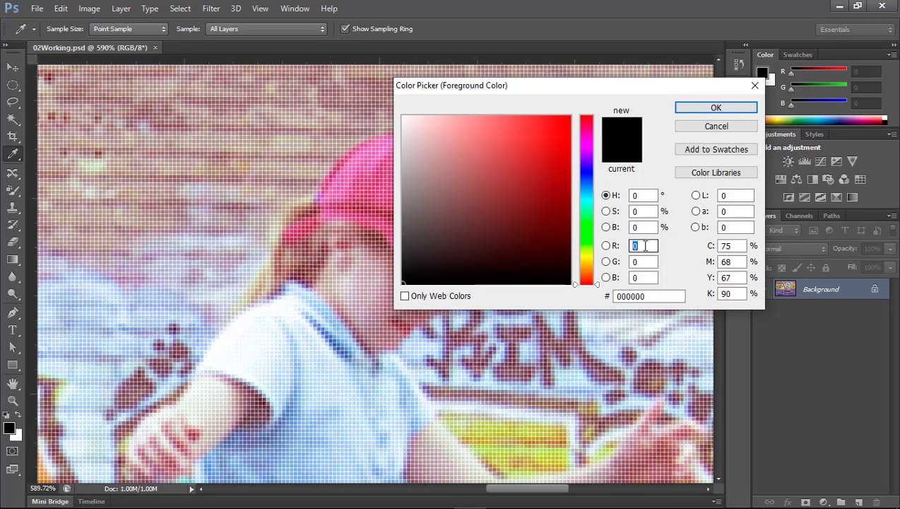
{"action": "type", "text": "49"}
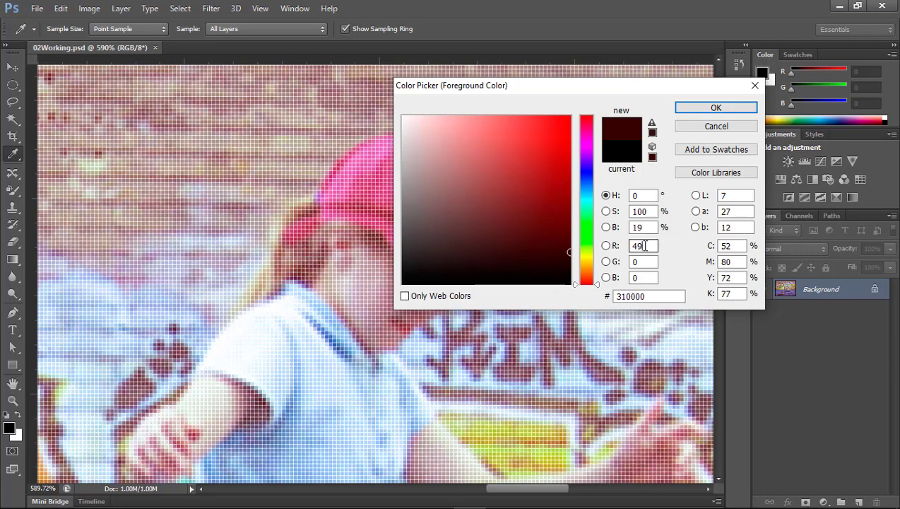
{"action": "type", "text": "8"}
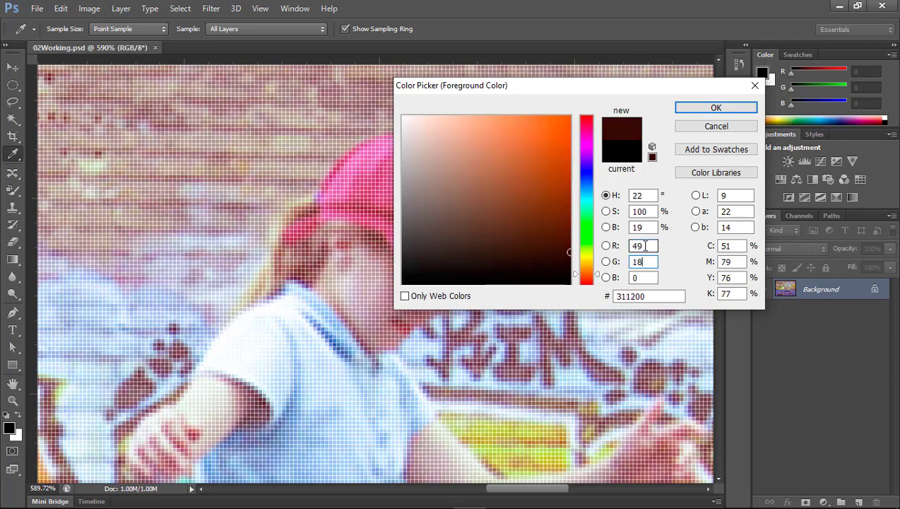
{"action": "type", "text": "4"}
{"action": "key", "text": "alt+Tab"}
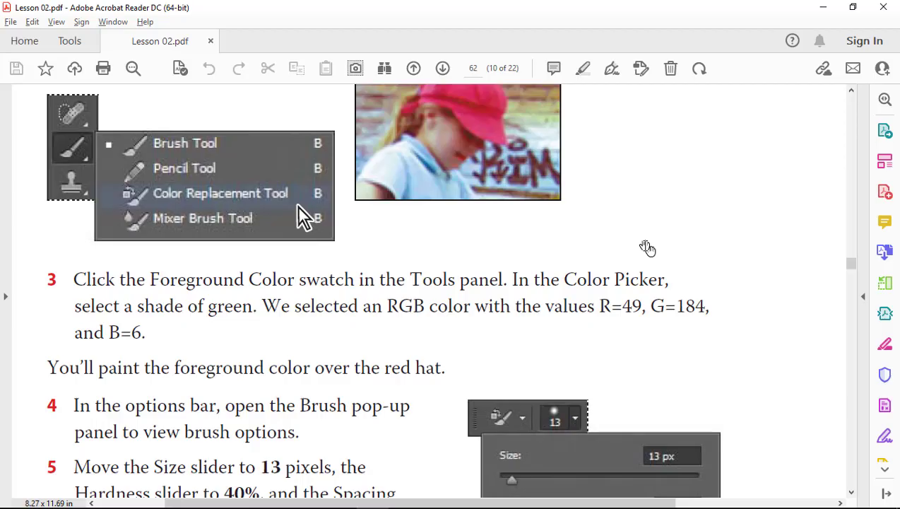
{"action": "key", "text": "alt+Tab"}
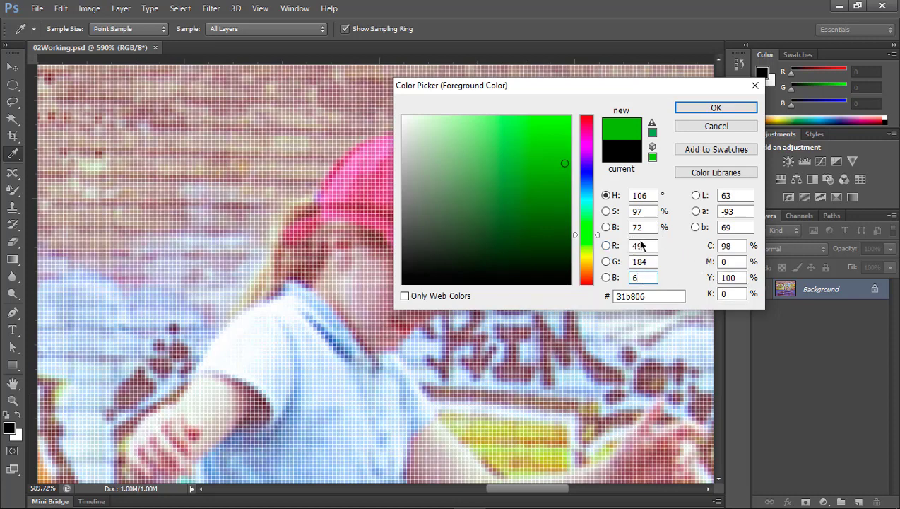
{"action": "key", "text": "Tab"}
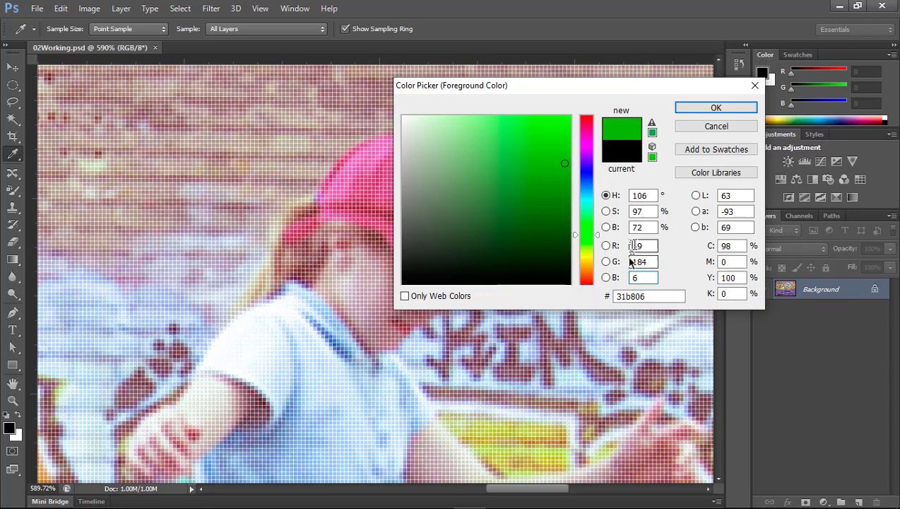
{"action": "left_click", "coordinate": [706, 107]}
{"action": "key", "text": "b"}
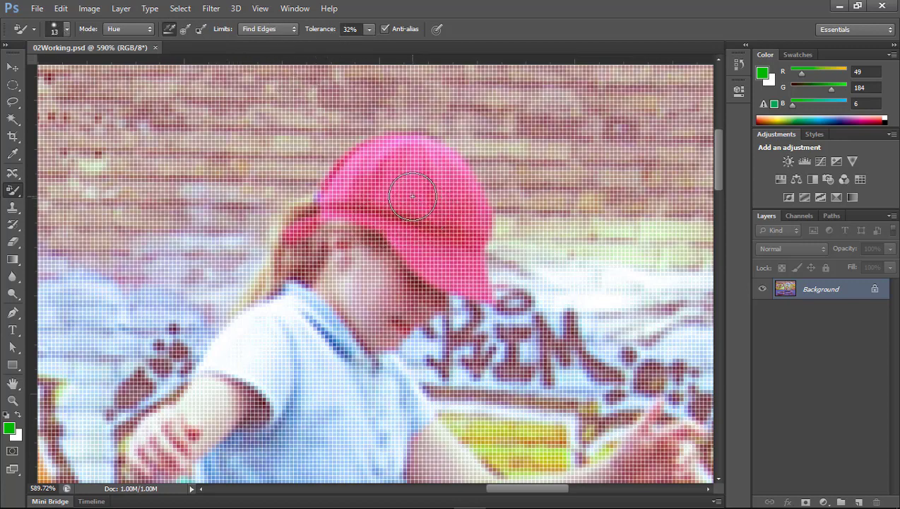
Paint the red cap green with Color Replacement, using a smaller brush along the brim edges.
{"action": "left_click_drag", "start_coordinate": [412, 195], "coordinate": [447, 244]}
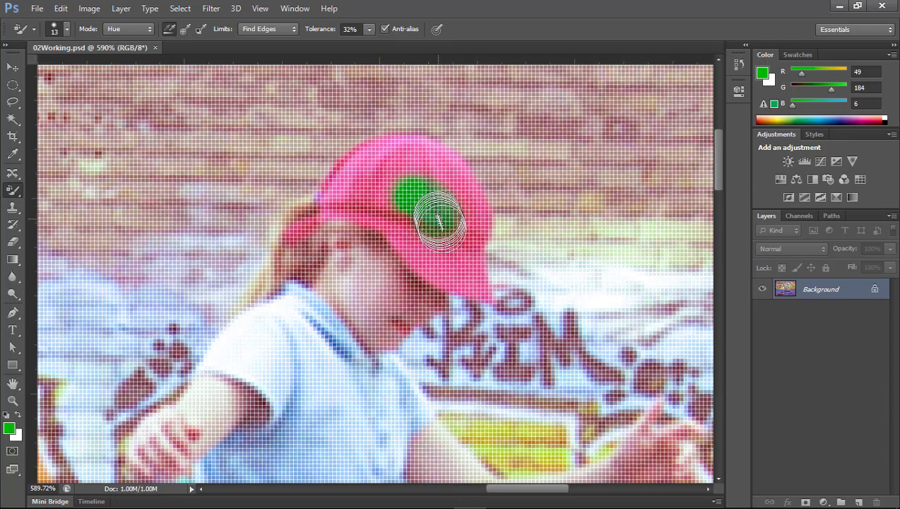
{"action": "key", "text": "ctrl+z"}
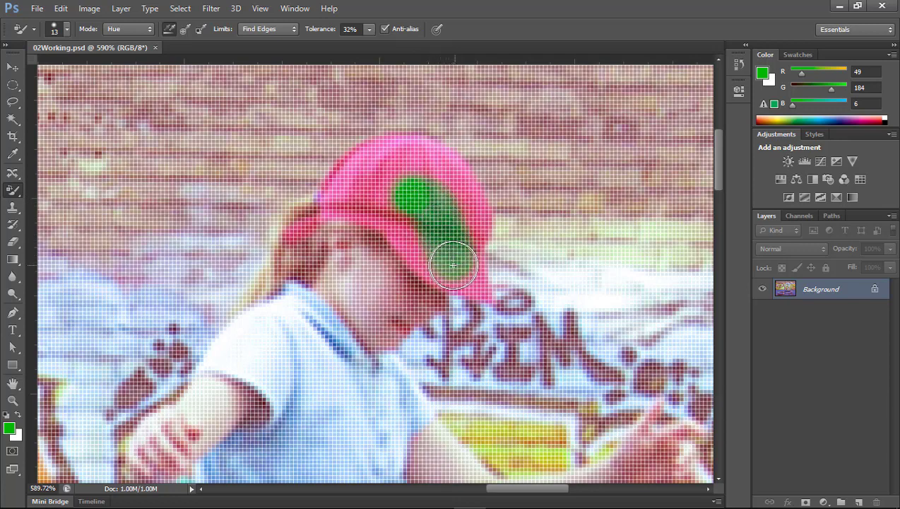
{"action": "mouse_move", "coordinate": [440, 253]}
{"action": "left_mouse_down"}
{"action": "mouse_move", "coordinate": [338, 178]}
{"action": "mouse_move", "coordinate": [400, 164]}
{"action": "mouse_move", "coordinate": [361, 178]}
{"action": "mouse_move", "coordinate": [466, 222]}
{"action": "mouse_move", "coordinate": [436, 246]}
{"action": "mouse_move", "coordinate": [395, 224]}
{"action": "left_mouse_up"}
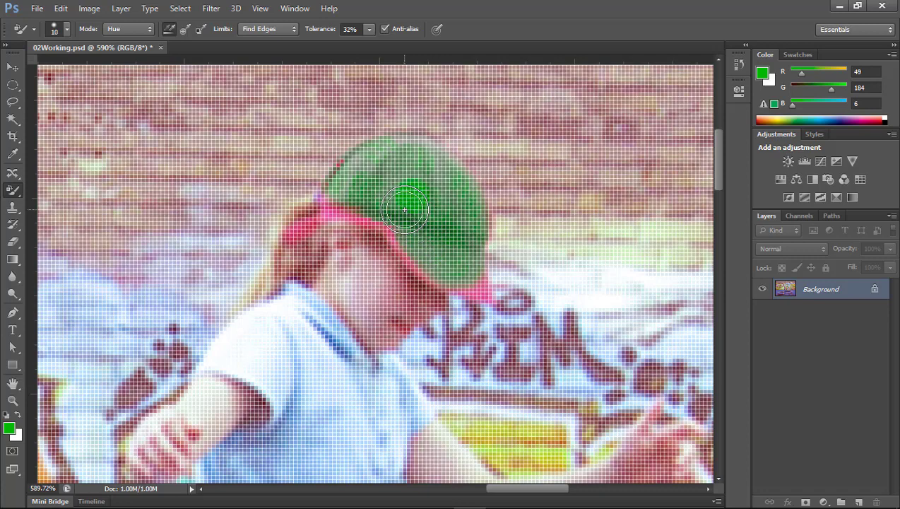
{"action": "key", "text": "bracketleft"}
{"action": "key", "text": "bracketleft"}
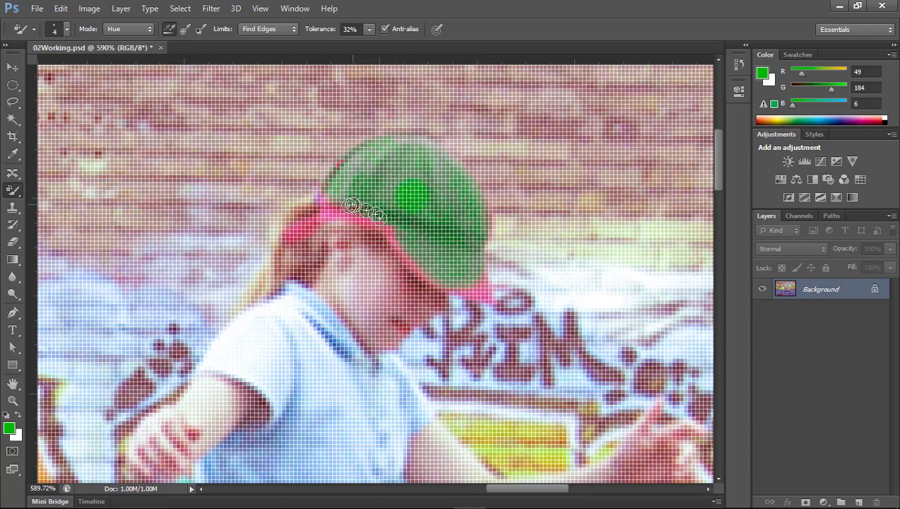
{"action": "left_click_drag", "start_coordinate": [322, 192], "coordinate": [321, 217]}
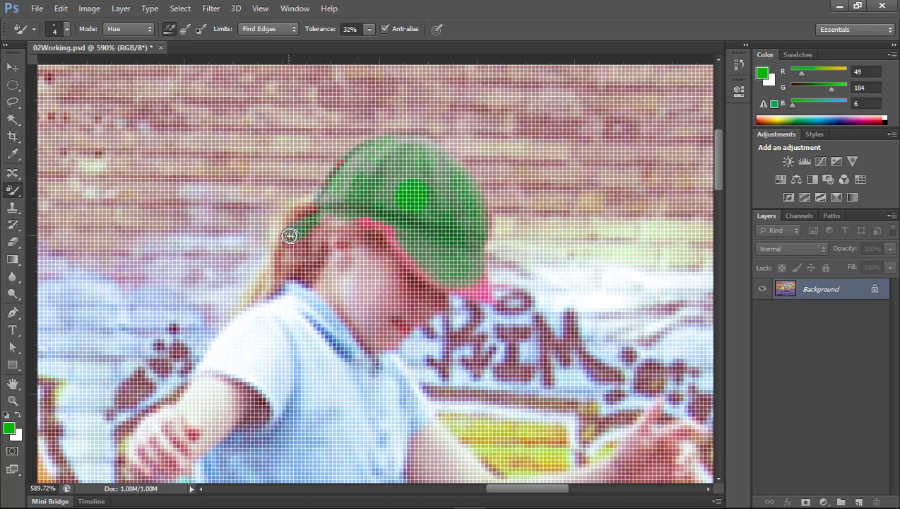
{"action": "mouse_move", "coordinate": [290, 235]}
{"action": "left_mouse_down"}
{"action": "mouse_move", "coordinate": [339, 217]}
{"action": "mouse_move", "coordinate": [399, 230]}
{"action": "mouse_move", "coordinate": [362, 217]}
{"action": "mouse_move", "coordinate": [379, 222]}
{"action": "left_mouse_up"}
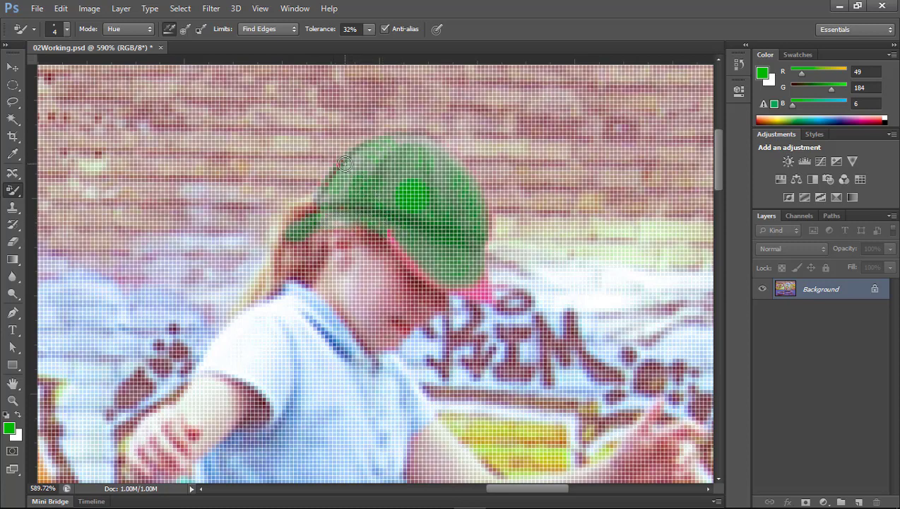
{"action": "mouse_move", "coordinate": [453, 261]}
{"action": "left_mouse_down"}
{"action": "mouse_move", "coordinate": [395, 244]}
{"action": "mouse_move", "coordinate": [407, 251]}
{"action": "mouse_move", "coordinate": [392, 236]}
{"action": "mouse_move", "coordinate": [416, 249]}
{"action": "mouse_move", "coordinate": [424, 272]}
{"action": "mouse_move", "coordinate": [412, 256]}
{"action": "mouse_move", "coordinate": [470, 286]}
{"action": "mouse_move", "coordinate": [441, 282]}
{"action": "mouse_move", "coordinate": [428, 268]}
{"action": "mouse_move", "coordinate": [491, 299]}
{"action": "mouse_move", "coordinate": [476, 263]}
{"action": "mouse_move", "coordinate": [490, 298]}
{"action": "mouse_move", "coordinate": [467, 295]}
{"action": "mouse_move", "coordinate": [483, 291]}
{"action": "mouse_move", "coordinate": [464, 250]}
{"action": "mouse_move", "coordinate": [484, 237]}
{"action": "mouse_move", "coordinate": [483, 212]}
{"action": "mouse_move", "coordinate": [464, 235]}
{"action": "mouse_move", "coordinate": [481, 235]}
{"action": "mouse_move", "coordinate": [445, 201]}
{"action": "mouse_move", "coordinate": [402, 201]}
{"action": "mouse_move", "coordinate": [412, 201]}
{"action": "mouse_move", "coordinate": [374, 181]}
{"action": "mouse_move", "coordinate": [396, 157]}
{"action": "mouse_move", "coordinate": [378, 169]}
{"action": "left_mouse_up"}
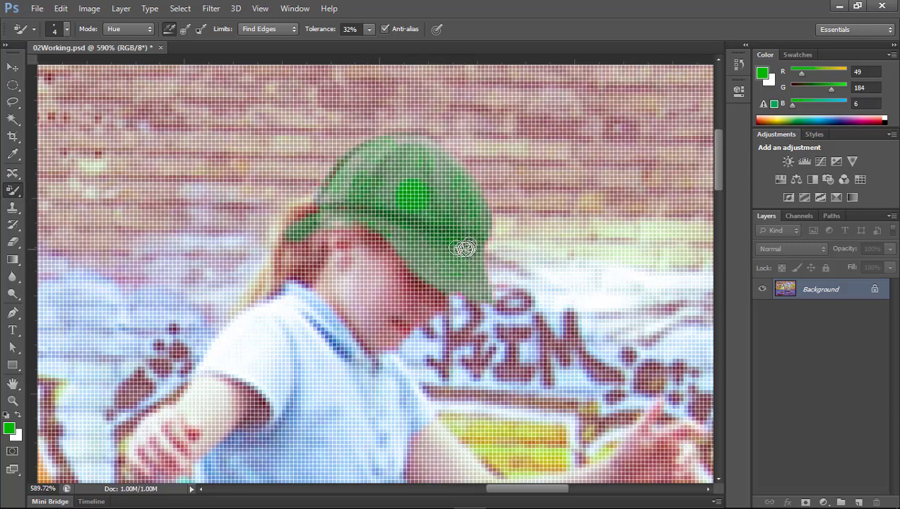
{"action": "left_click_drag", "start_coordinate": [407, 196], "coordinate": [439, 189]}
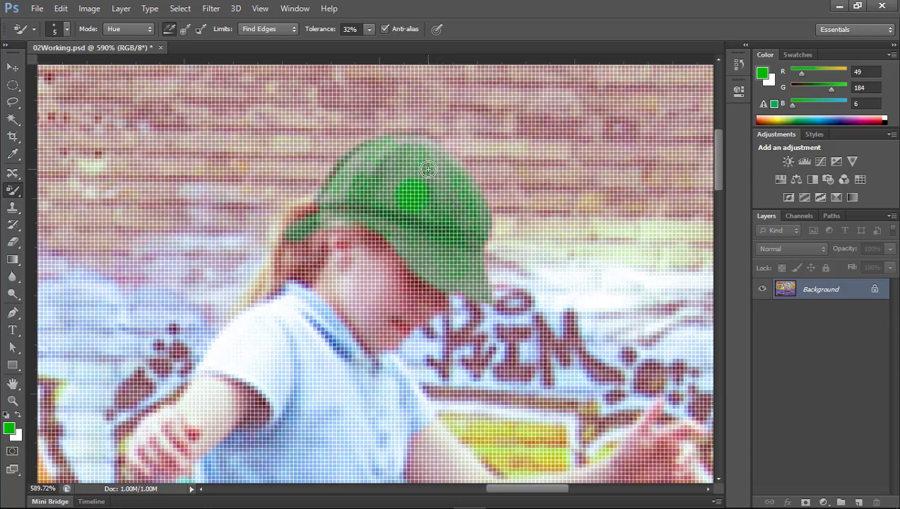
{"action": "key", "text": "bracketright"}
{"action": "key", "text": "bracketright"}
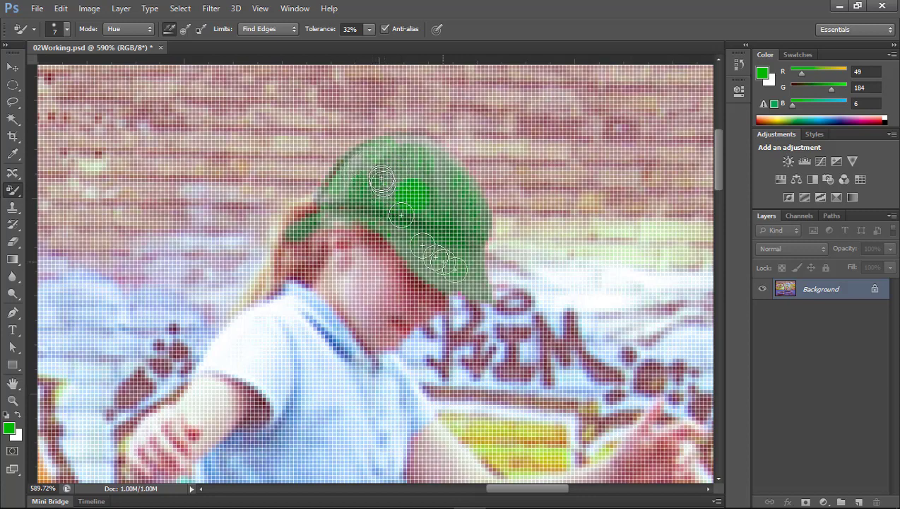
Fit the photo on screen and find the lesson's 'Adjusting saturation with the Sponge tool' section.
{"action": "double_click", "coordinate": [13, 384]}
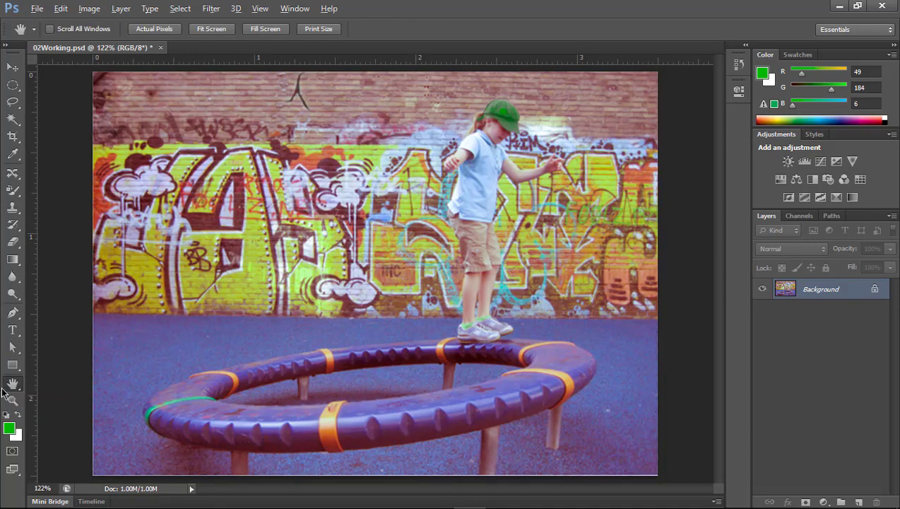
{"action": "key", "text": "alt+Tab"}
{"action": "scroll", "coordinate": [489, 443], "scroll_direction": "down", "scroll_amount": 5}
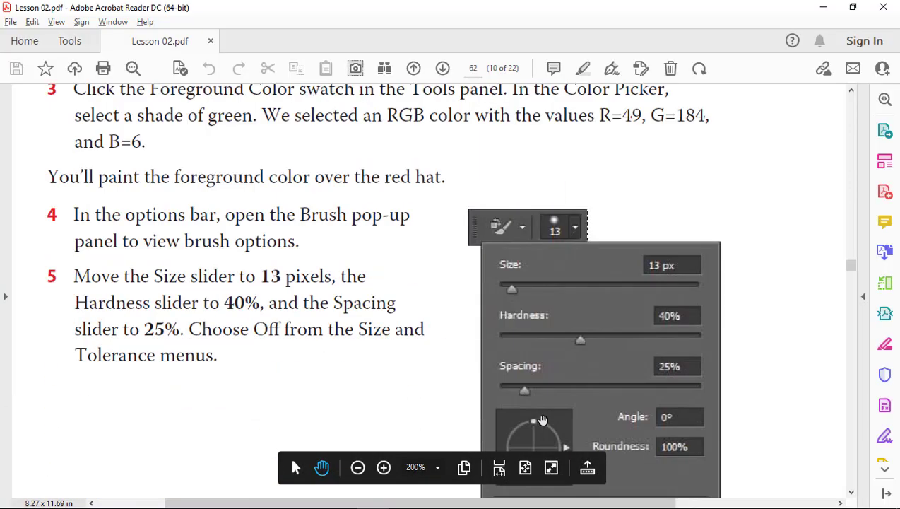
{"action": "scroll", "coordinate": [540, 420], "scroll_direction": "down", "scroll_amount": 5}
{"action": "scroll", "coordinate": [541, 420], "scroll_direction": "down", "scroll_amount": 5}
{"action": "scroll", "coordinate": [538, 417], "scroll_direction": "down", "scroll_amount": 5}
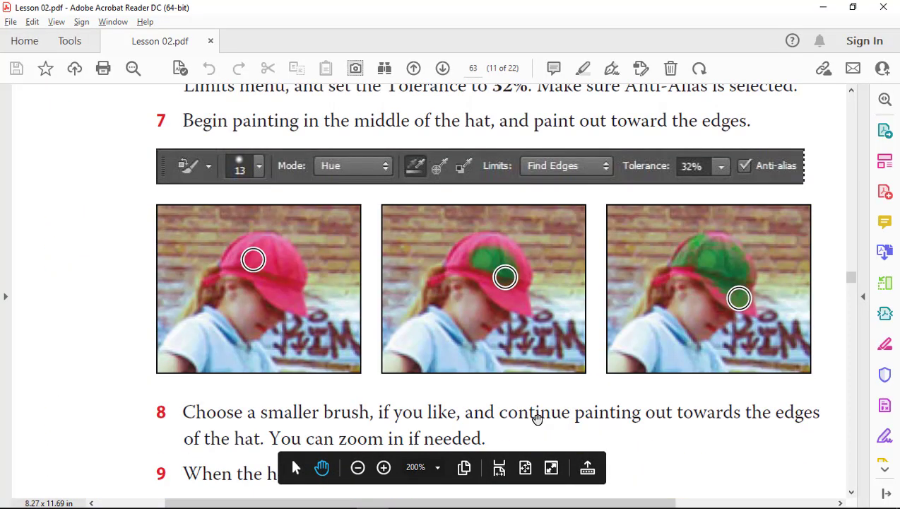
{"action": "scroll", "coordinate": [538, 419], "scroll_direction": "down", "scroll_amount": 1}
{"action": "scroll", "coordinate": [537, 419], "scroll_direction": "down", "scroll_amount": 3}
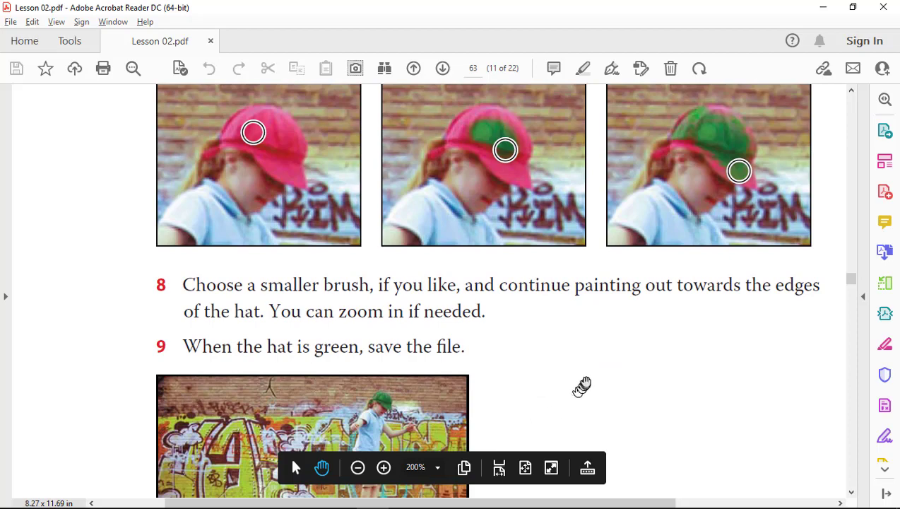
{"action": "scroll", "coordinate": [583, 385], "scroll_direction": "down", "scroll_amount": 4}
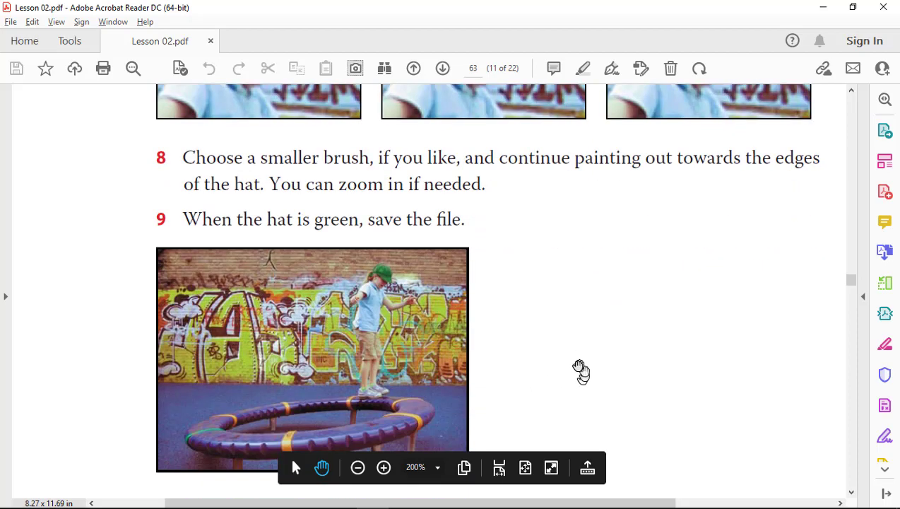
{"action": "scroll", "coordinate": [645, 291], "scroll_direction": "down", "scroll_amount": 1}
{"action": "scroll", "coordinate": [644, 291], "scroll_direction": "down", "scroll_amount": 10}
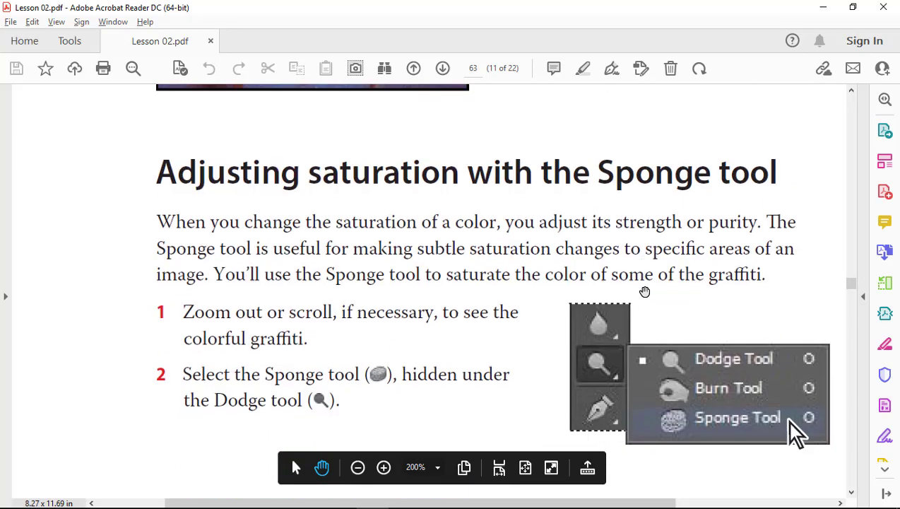
{"action": "key", "text": "alt+Tab"}
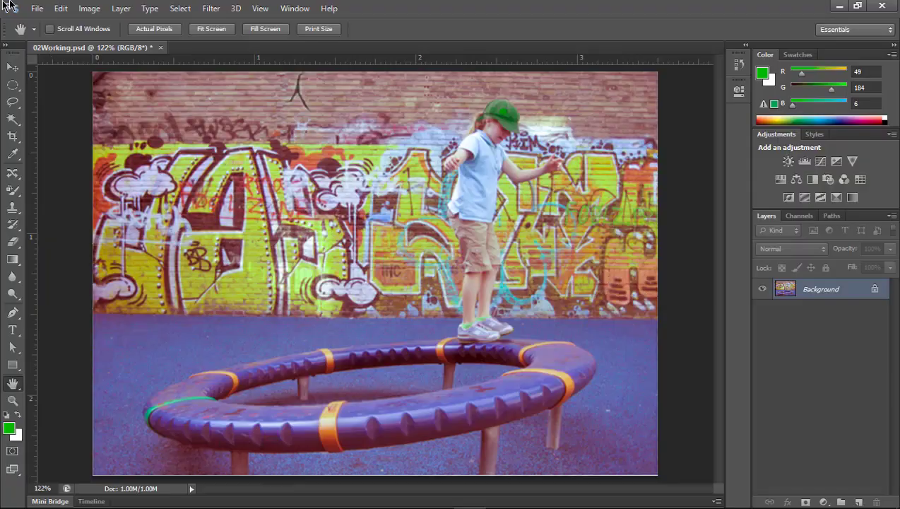
Save 02Working.psd with the green cap.
{"action": "left_click", "coordinate": [35, 8]}
{"action": "left_click", "coordinate": [62, 155]}
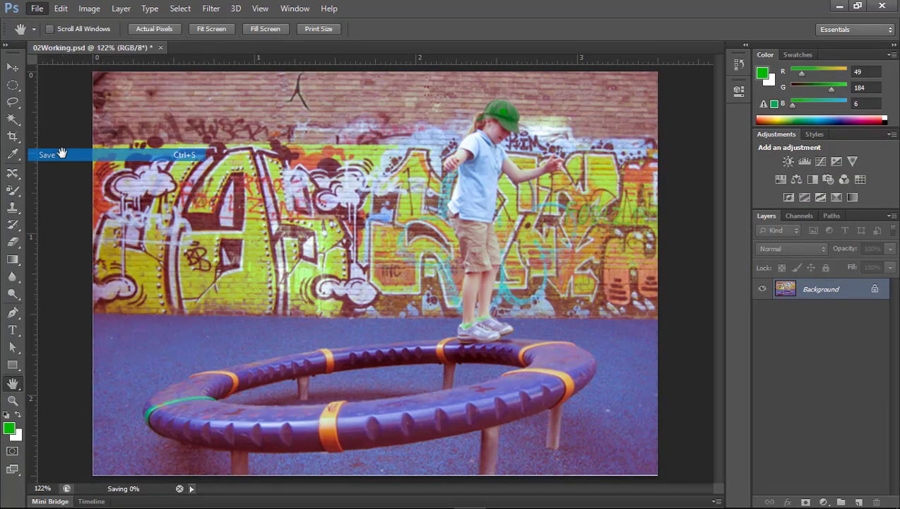
{"action": "key", "text": "alt+Tab"}
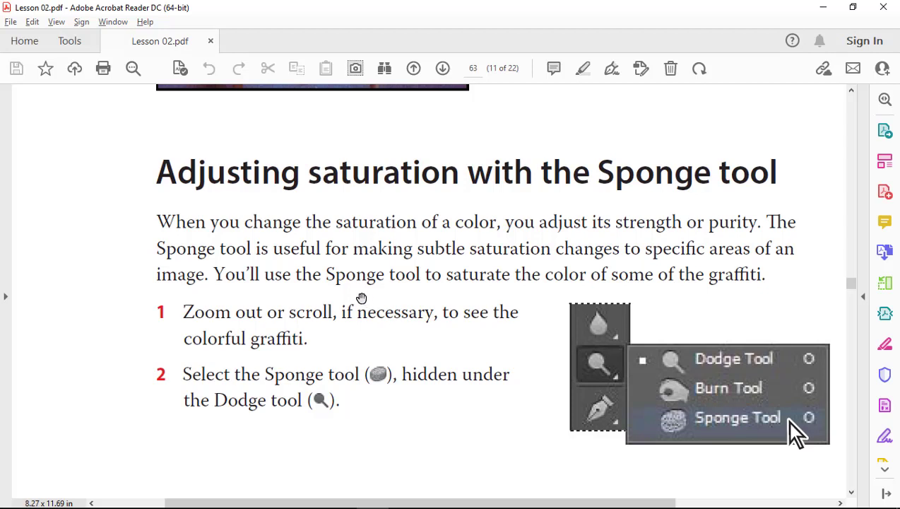
Read the Sponge steps, then select the Sponge Tool from the Dodge tool flyout.
{"action": "scroll", "coordinate": [361, 298], "scroll_direction": "down", "scroll_amount": 3}
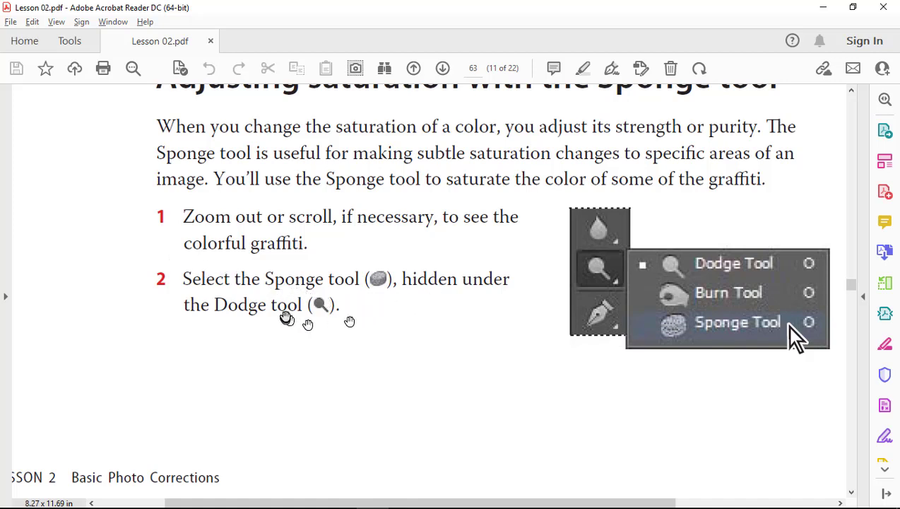
{"action": "key", "text": "alt+Tab"}
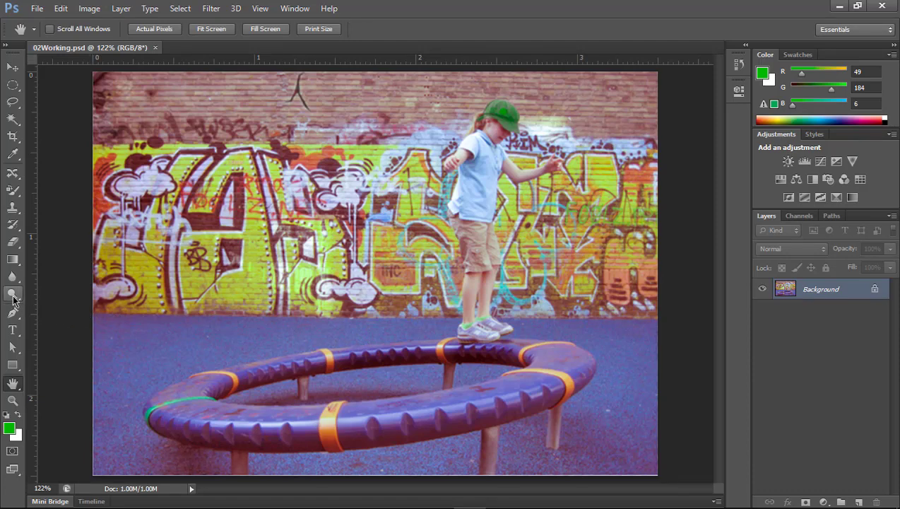
{"action": "left_click_drag", "start_coordinate": [13, 300], "coordinate": [44, 323]}
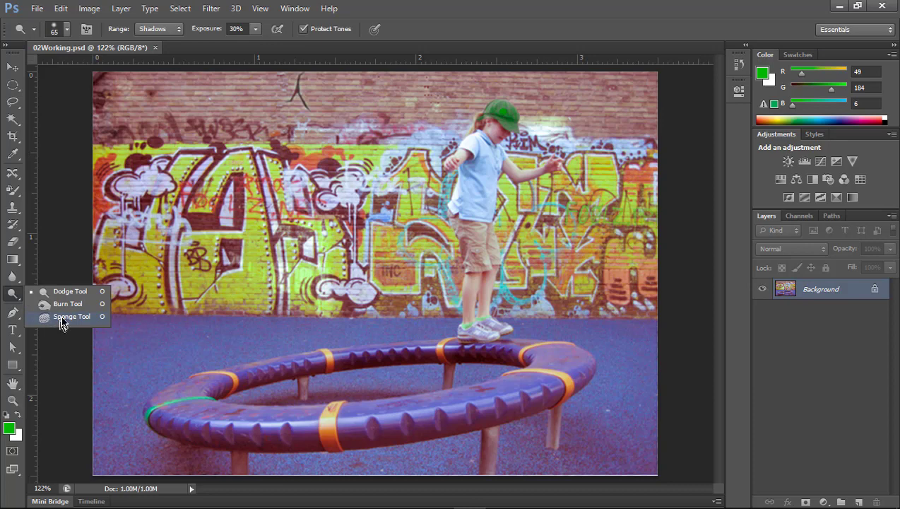
{"action": "left_click", "coordinate": [62, 317]}
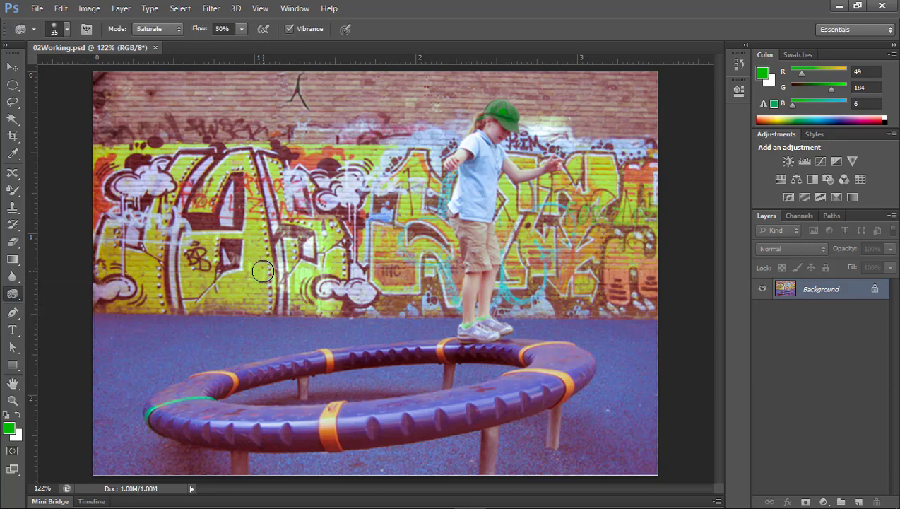
Bring page 64's Sponge steps 3–4 into view in the lesson PDF.
{"action": "key", "text": "alt+Tab"}
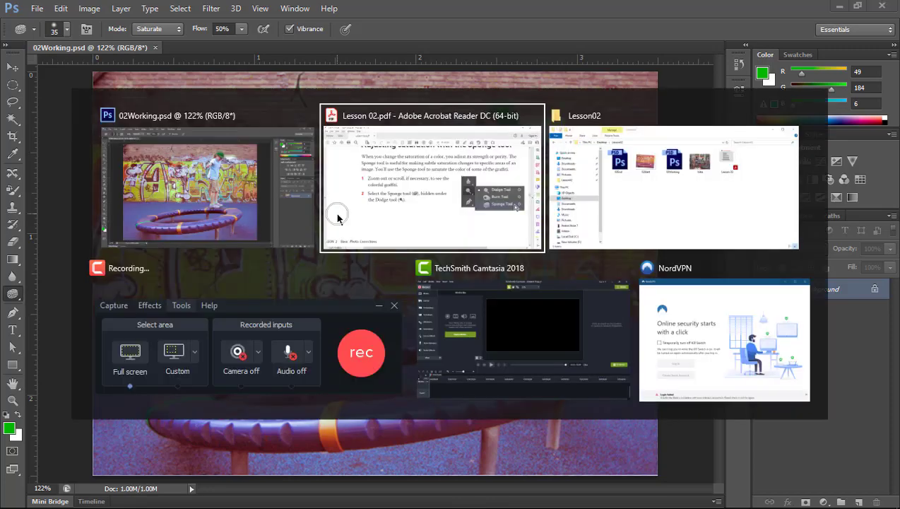
{"action": "scroll", "coordinate": [392, 378], "scroll_direction": "down", "scroll_amount": 3}
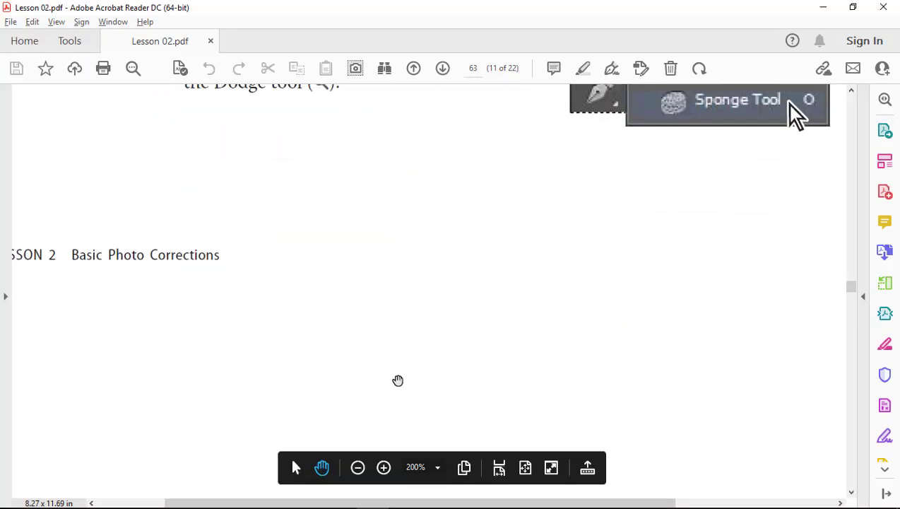
{"action": "scroll", "coordinate": [395, 380], "scroll_direction": "down", "scroll_amount": 3}
{"action": "scroll", "coordinate": [397, 379], "scroll_direction": "down", "scroll_amount": 3}
{"action": "scroll", "coordinate": [397, 380], "scroll_direction": "down", "scroll_amount": 2}
{"action": "scroll", "coordinate": [397, 380], "scroll_direction": "up", "scroll_amount": 3}
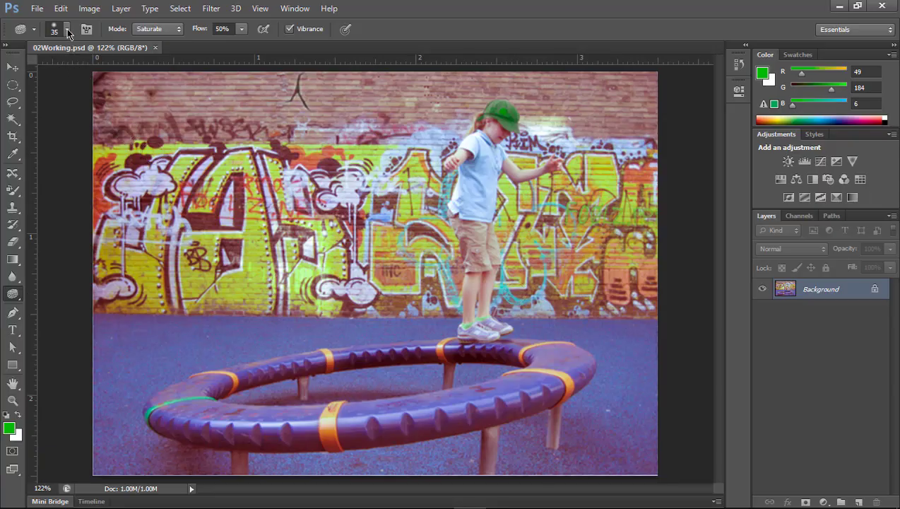
Set the Sponge brush size to 150 px, checking hardness against the lesson.
{"action": "left_click", "coordinate": [67, 31]}
{"action": "left_click", "coordinate": [70, 71]}
{"action": "type", "text": "15"}
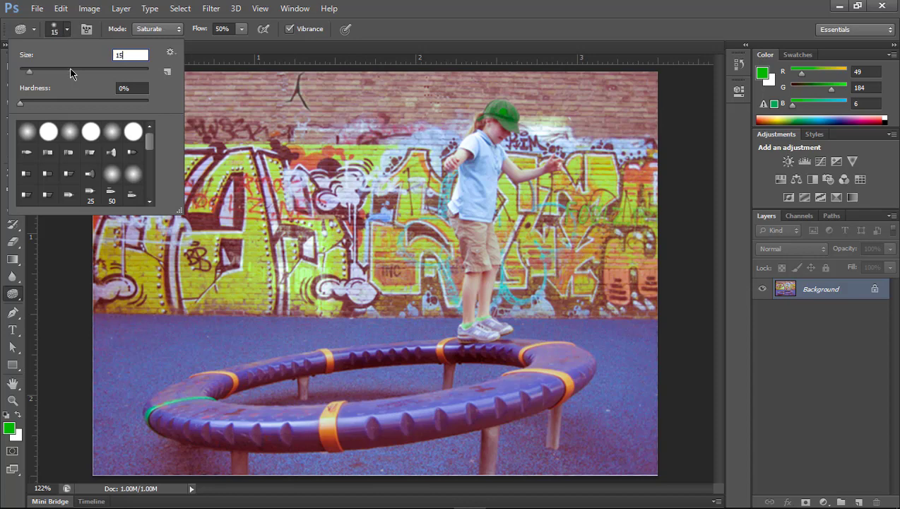
{"action": "type", "text": "0"}
{"action": "key", "text": "Return"}
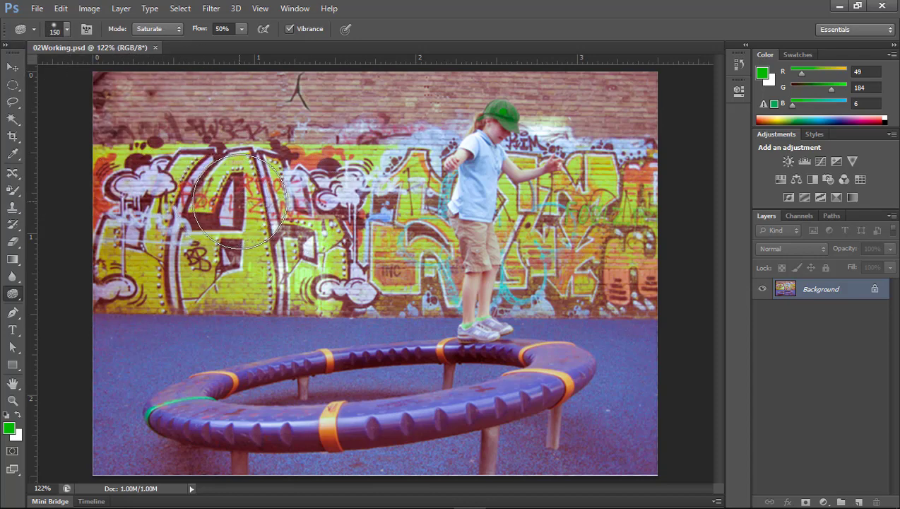
{"action": "key", "text": "alt+Tab"}
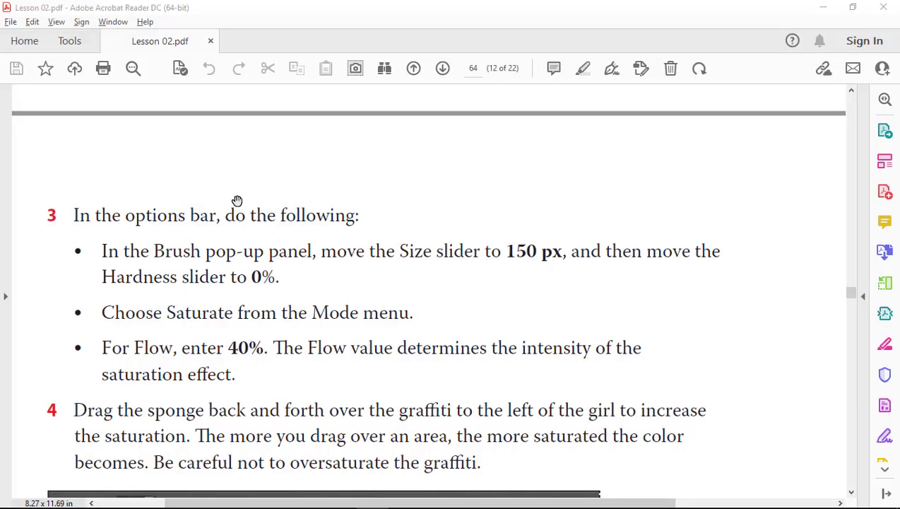
{"action": "key", "text": "alt+Tab"}
{"action": "left_click", "coordinate": [68, 32]}
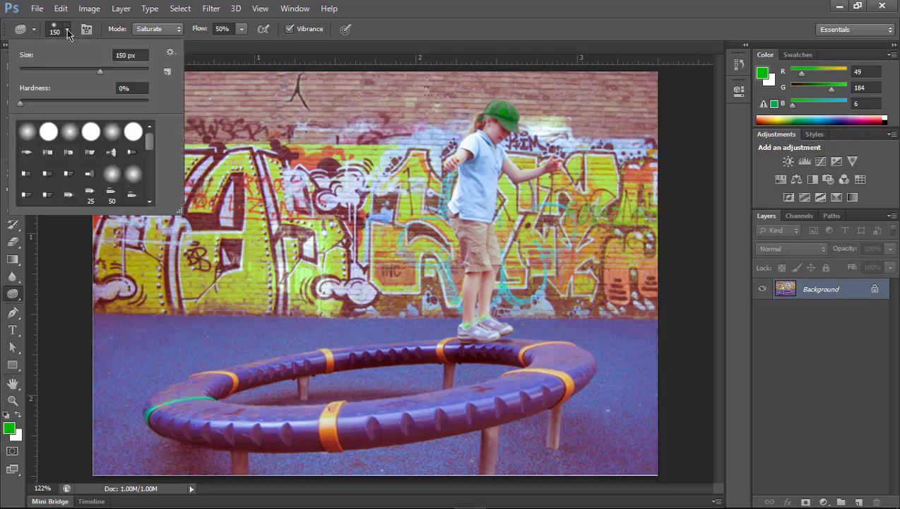
{"action": "key", "text": "alt+Tab"}
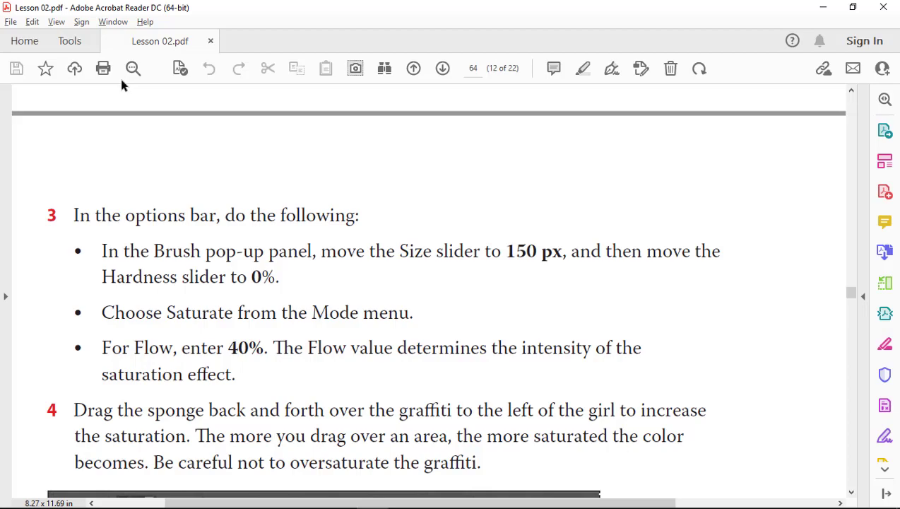
{"action": "key", "text": "alt+Tab"}
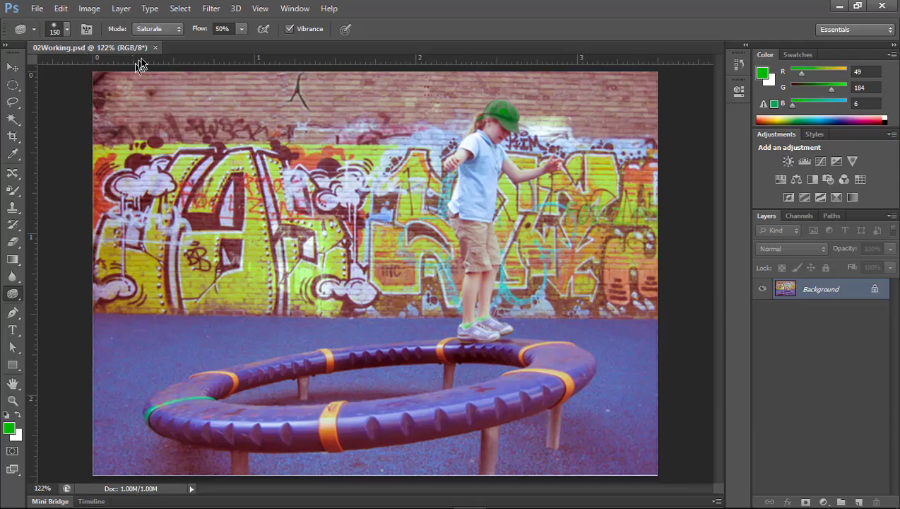
Keep the Sponge in Saturate mode and lower its flow to 40%.
{"action": "left_click", "coordinate": [178, 29]}
{"action": "left_click", "coordinate": [179, 32]}
{"action": "key", "text": "alt+Tab"}
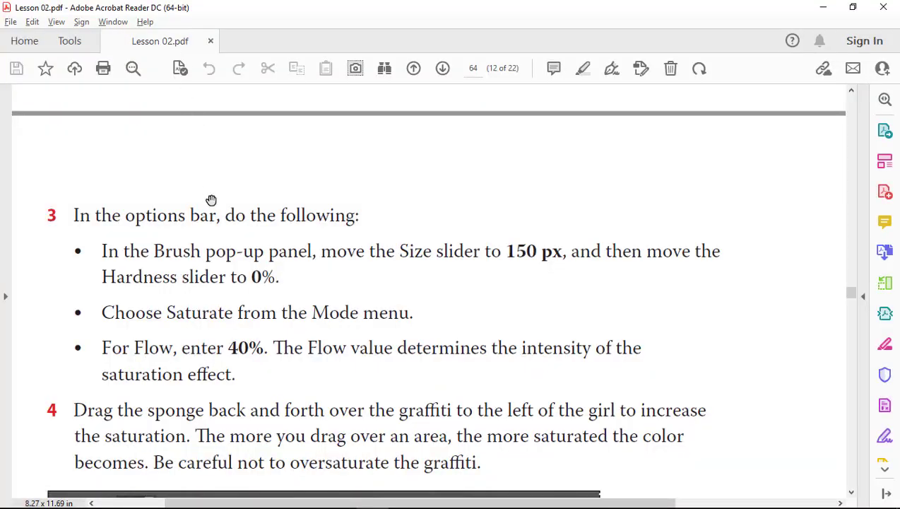
{"action": "key", "text": "alt+Tab"}
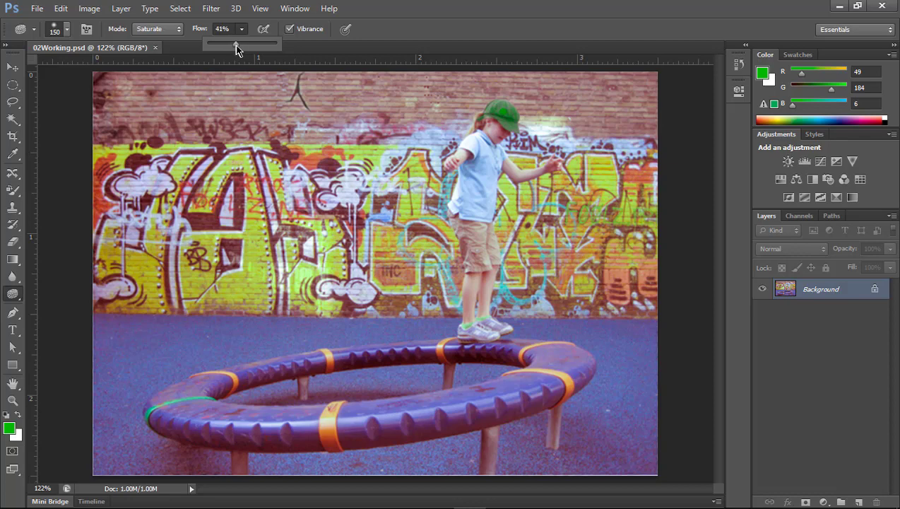
{"action": "left_click_drag", "start_coordinate": [235, 43], "coordinate": [237, 45]}
{"action": "left_click", "coordinate": [223, 30]}
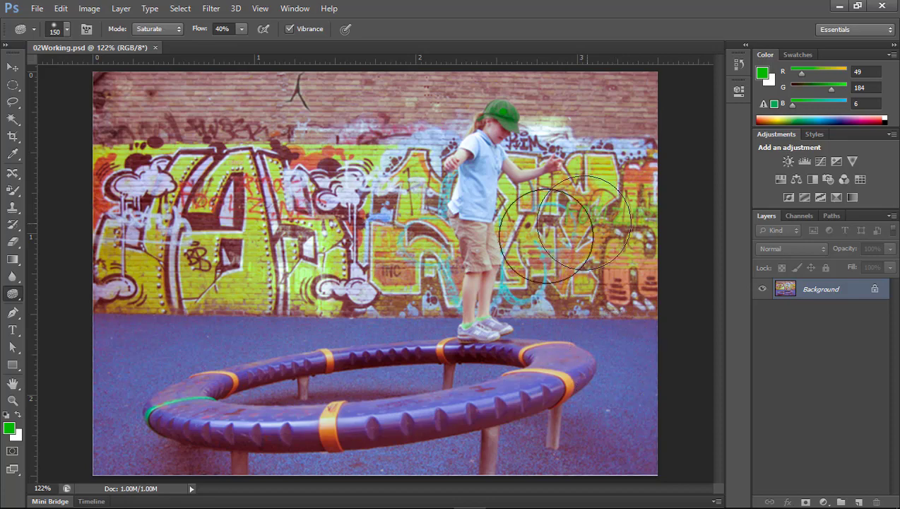
Sponge the graffiti left of the girl to deepen its colours, consulting the next lesson step.
{"action": "left_click_drag", "start_coordinate": [392, 212], "coordinate": [329, 248]}
{"action": "key", "text": "alt+Tab"}
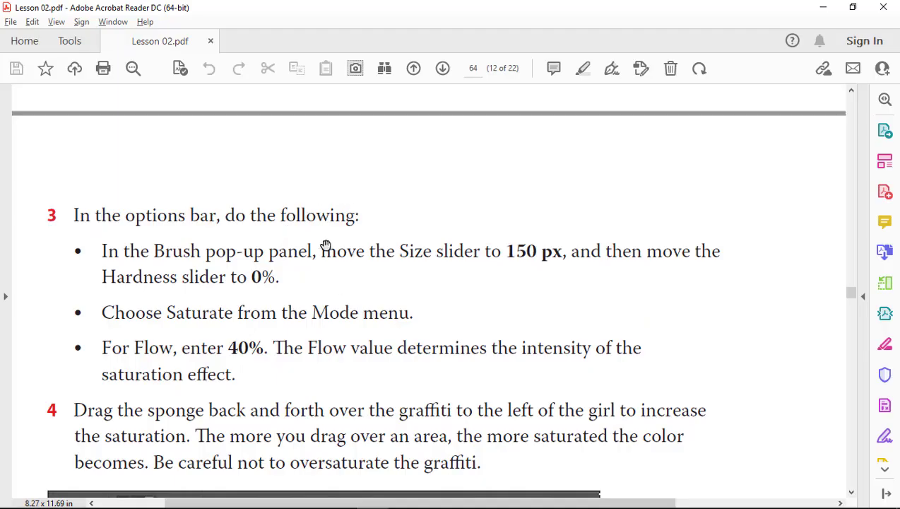
{"action": "scroll", "coordinate": [460, 242], "scroll_direction": "down", "scroll_amount": 3}
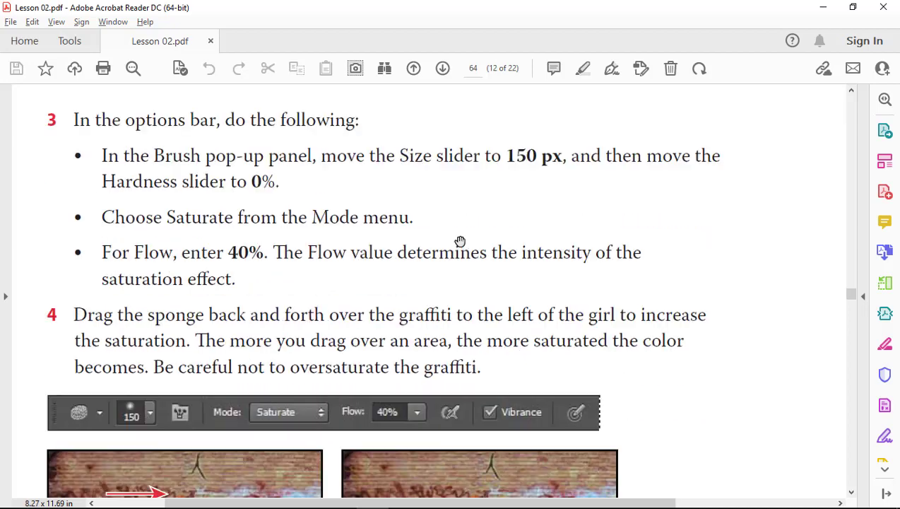
{"action": "scroll", "coordinate": [460, 242], "scroll_direction": "down", "scroll_amount": 3}
{"action": "scroll", "coordinate": [460, 242], "scroll_direction": "down", "scroll_amount": 2}
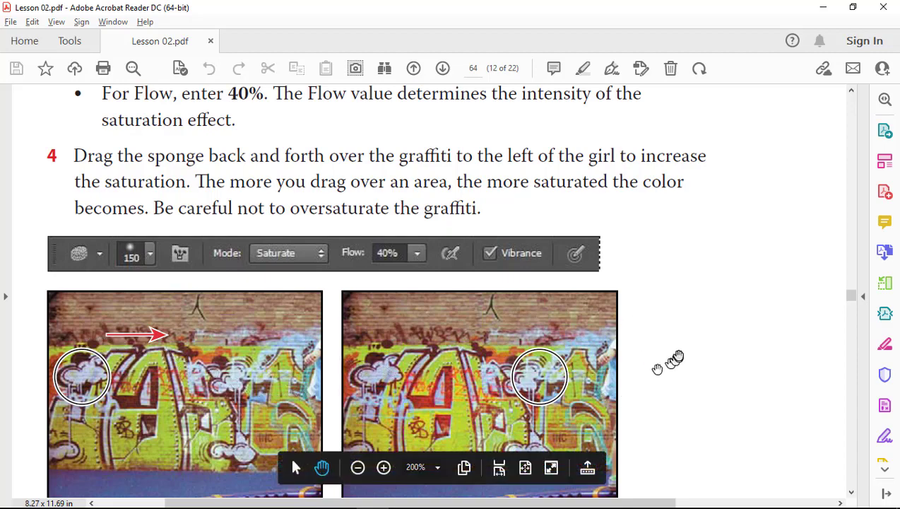
{"action": "scroll", "coordinate": [689, 353], "scroll_direction": "down", "scroll_amount": 3}
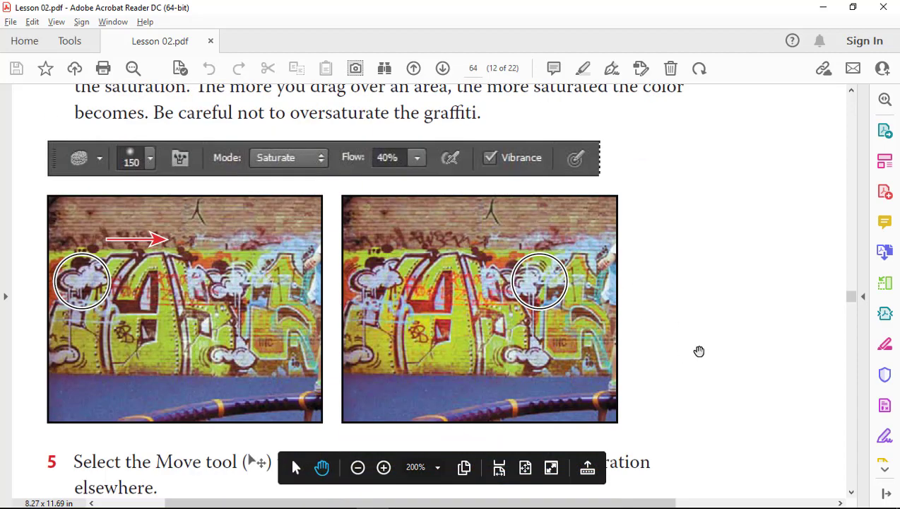
{"action": "scroll", "coordinate": [699, 351], "scroll_direction": "up", "scroll_amount": 2}
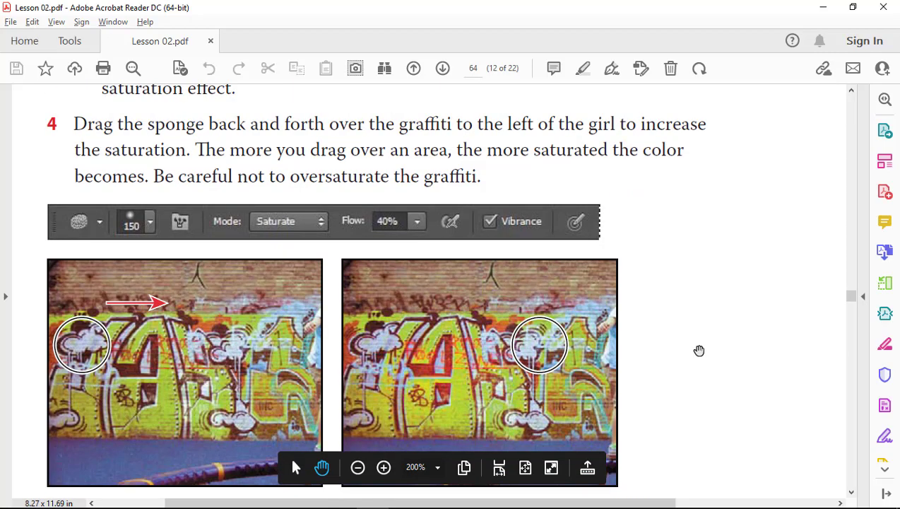
{"action": "key", "text": "alt+Tab"}
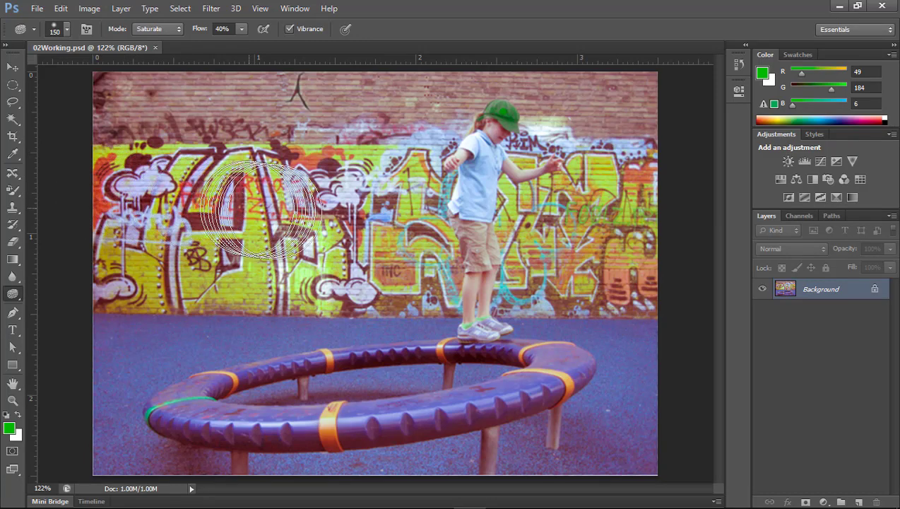
{"action": "mouse_move", "coordinate": [377, 194]}
{"action": "left_mouse_down"}
{"action": "mouse_move", "coordinate": [152, 262]}
{"action": "mouse_move", "coordinate": [414, 271]}
{"action": "mouse_move", "coordinate": [546, 221]}
{"action": "mouse_move", "coordinate": [608, 212]}
{"action": "mouse_move", "coordinate": [633, 231]}
{"action": "mouse_move", "coordinate": [613, 281]}
{"action": "mouse_move", "coordinate": [539, 295]}
{"action": "mouse_move", "coordinate": [602, 291]}
{"action": "mouse_move", "coordinate": [627, 281]}
{"action": "mouse_move", "coordinate": [628, 199]}
{"action": "mouse_move", "coordinate": [607, 166]}
{"action": "mouse_move", "coordinate": [612, 176]}
{"action": "mouse_move", "coordinate": [646, 183]}
{"action": "left_mouse_up"}
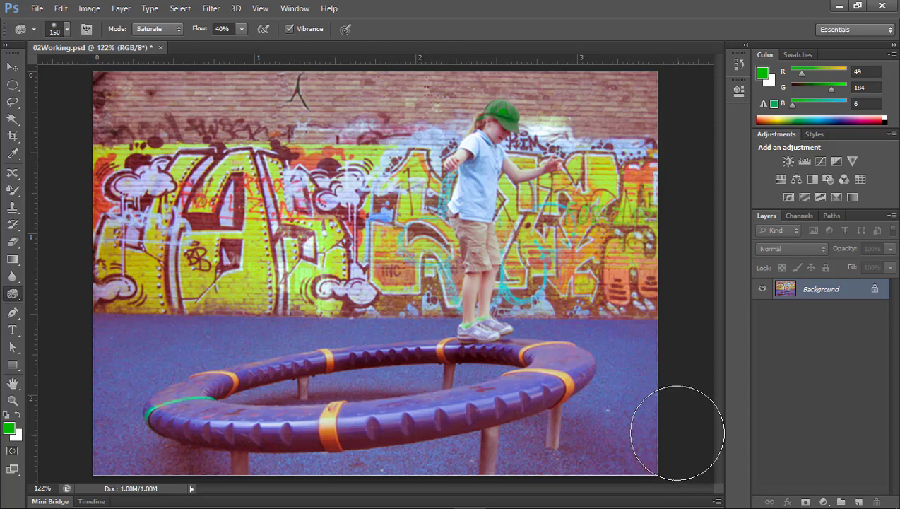
{"action": "key", "text": "alt+Tab"}
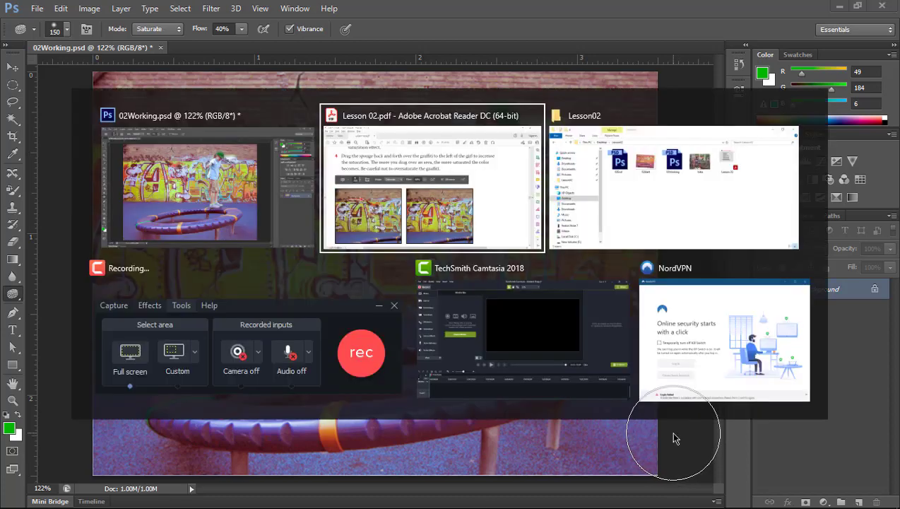
Review lesson steps 5–6 and the Clone Stamp section, then open Photoshop's File menu.
{"action": "scroll", "coordinate": [672, 311], "scroll_direction": "up", "scroll_amount": 3}
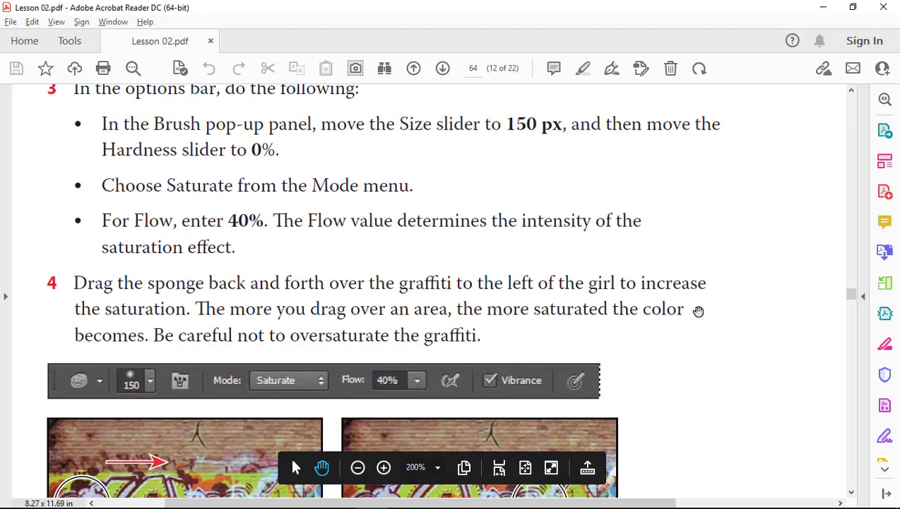
{"action": "scroll", "coordinate": [698, 311], "scroll_direction": "up", "scroll_amount": 2}
{"action": "scroll", "coordinate": [698, 311], "scroll_direction": "up", "scroll_amount": 3}
{"action": "scroll", "coordinate": [698, 310], "scroll_direction": "up", "scroll_amount": 3}
{"action": "scroll", "coordinate": [698, 311], "scroll_direction": "up", "scroll_amount": 3}
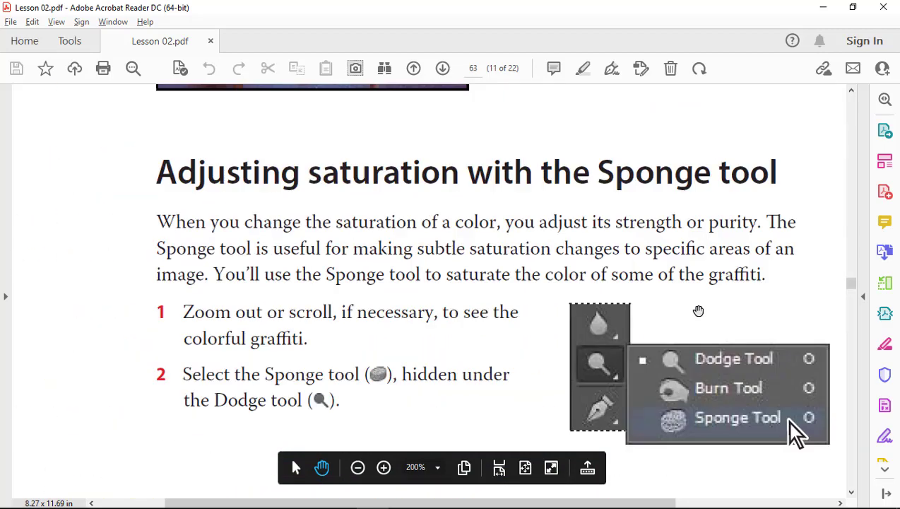
{"action": "scroll", "coordinate": [698, 311], "scroll_direction": "up", "scroll_amount": 1}
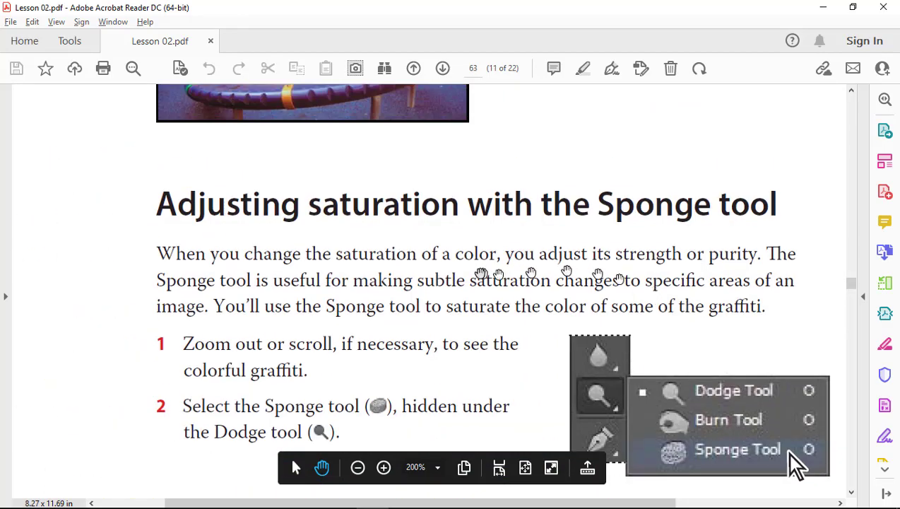
{"action": "scroll", "coordinate": [480, 272], "scroll_direction": "down", "scroll_amount": 10}
{"action": "scroll", "coordinate": [479, 273], "scroll_direction": "down", "scroll_amount": 10}
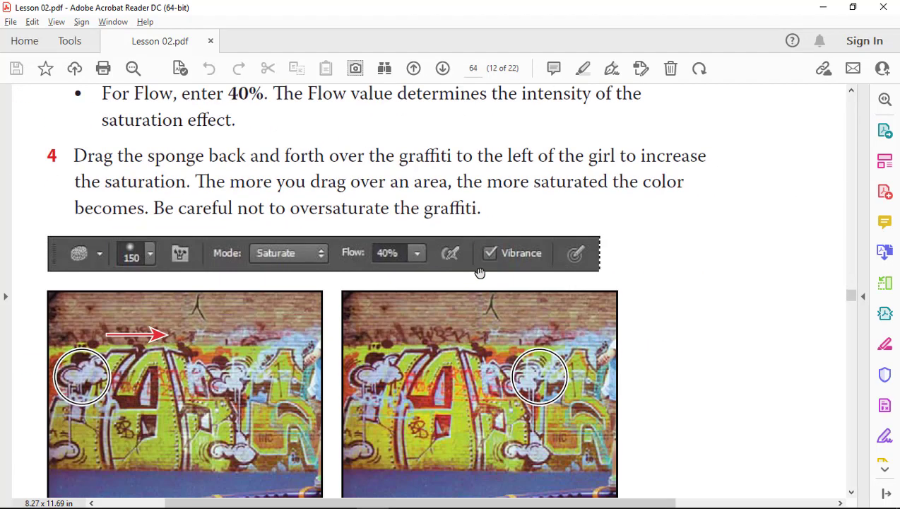
{"action": "scroll", "coordinate": [479, 273], "scroll_direction": "down", "scroll_amount": 6}
{"action": "scroll", "coordinate": [479, 273], "scroll_direction": "down", "scroll_amount": 6}
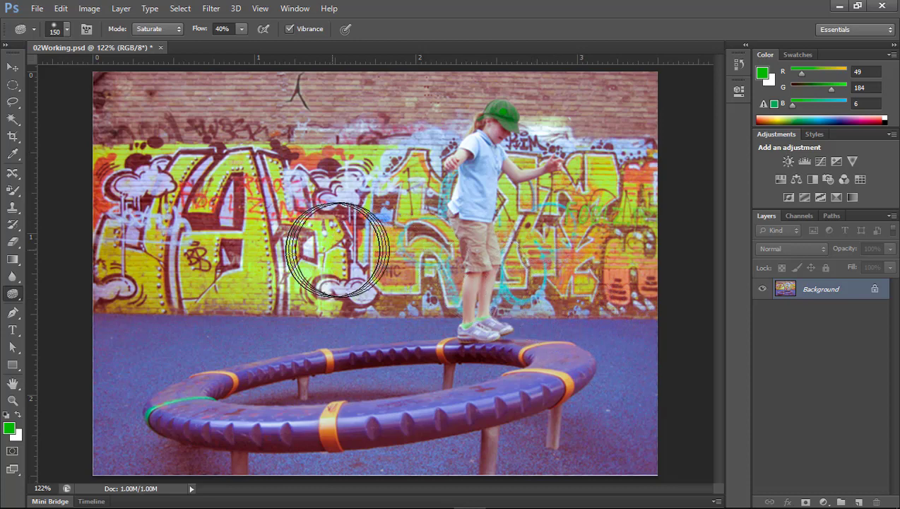
{"action": "left_click", "coordinate": [36, 9]}
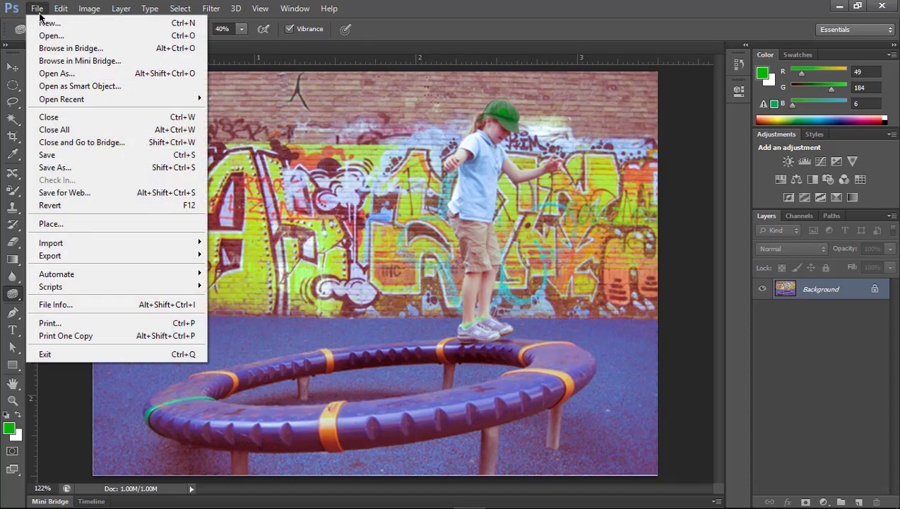
Save the saturated 02Working.psd and glance at the next lesson steps.
{"action": "left_click", "coordinate": [57, 156]}
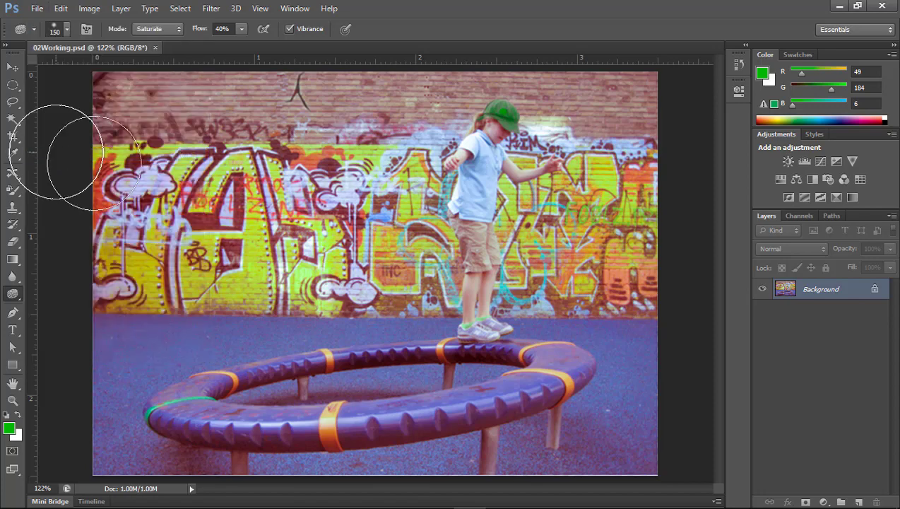
{"action": "key", "text": "alt+Tab"}
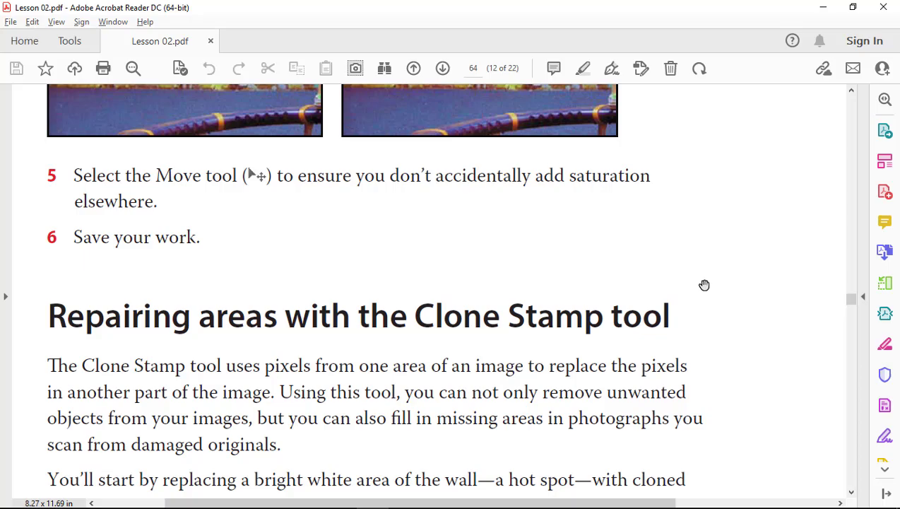
{"action": "scroll", "coordinate": [705, 284], "scroll_direction": "down", "scroll_amount": 2}
{"action": "scroll", "coordinate": [704, 285], "scroll_direction": "down", "scroll_amount": 3}
{"action": "key", "text": "alt+Tab"}
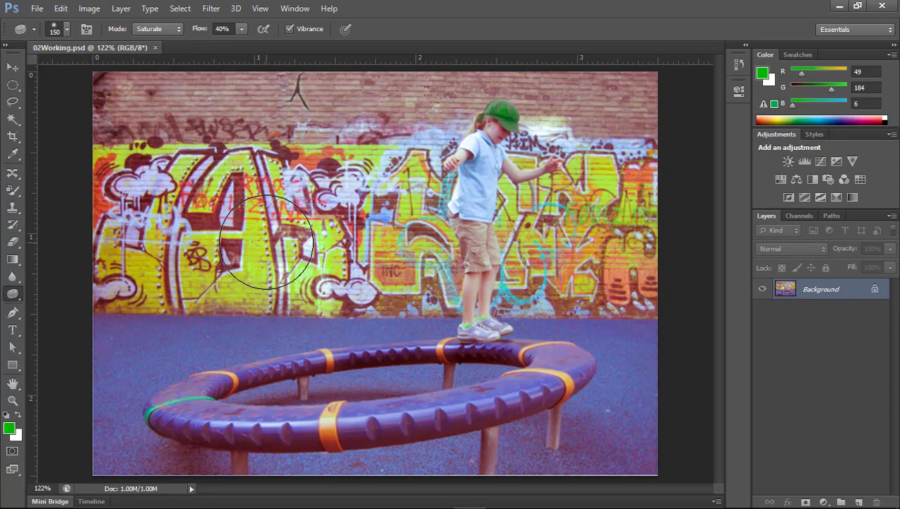
Read the Clone Stamp instructions and select the Clone Stamp Tool.
{"action": "key", "text": "alt+Tab"}
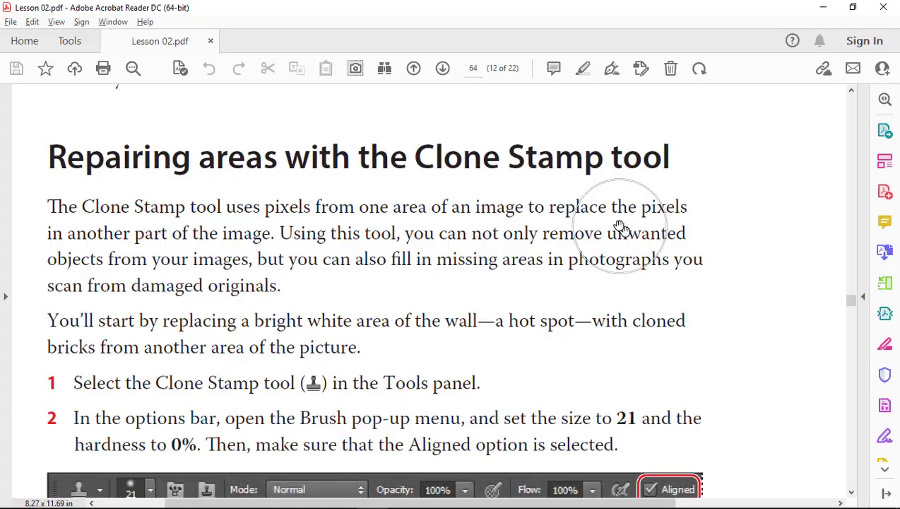
{"action": "scroll", "coordinate": [620, 225], "scroll_direction": "down", "scroll_amount": 3}
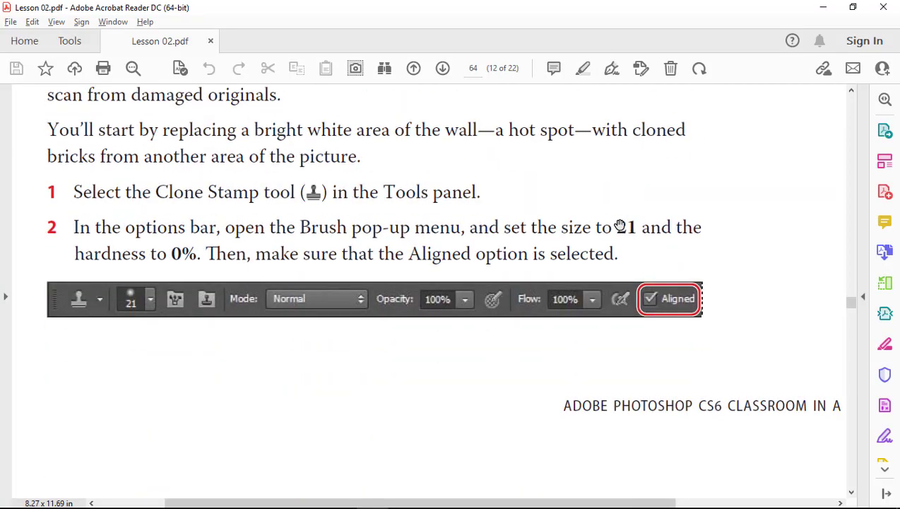
{"action": "scroll", "coordinate": [620, 225], "scroll_direction": "up", "scroll_amount": 2}
{"action": "scroll", "coordinate": [619, 225], "scroll_direction": "up", "scroll_amount": 2}
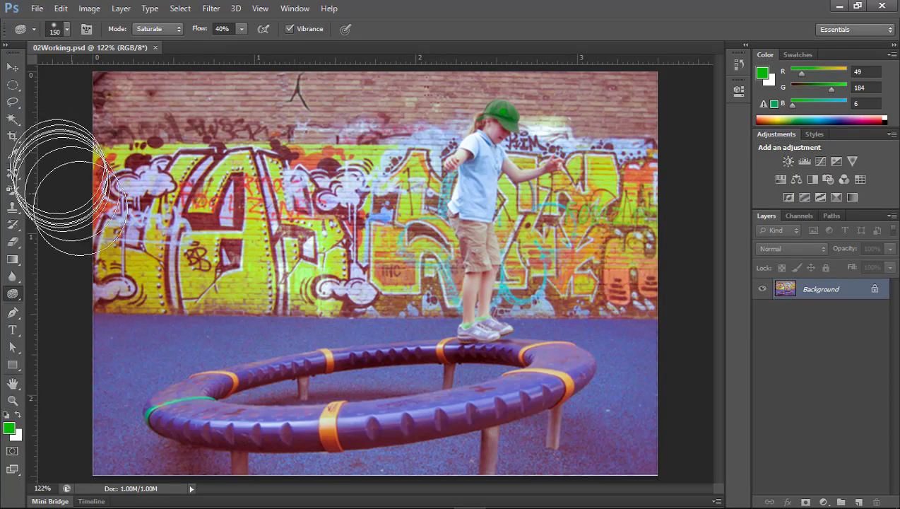
{"action": "left_click", "coordinate": [14, 209]}
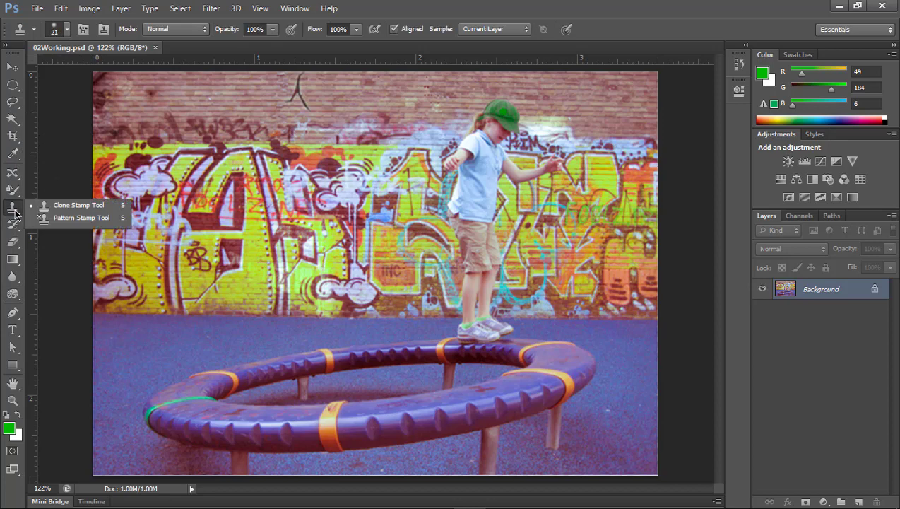
{"action": "left_click", "coordinate": [15, 214]}
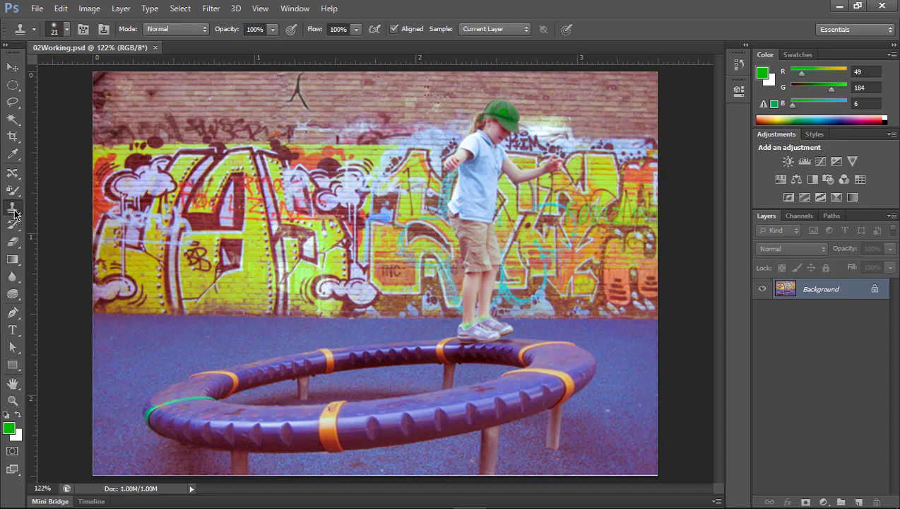
Find Clone Stamp steps 1–2: 21 px brush, 0% hardness, Aligned.
{"action": "key", "text": "alt+Tab"}
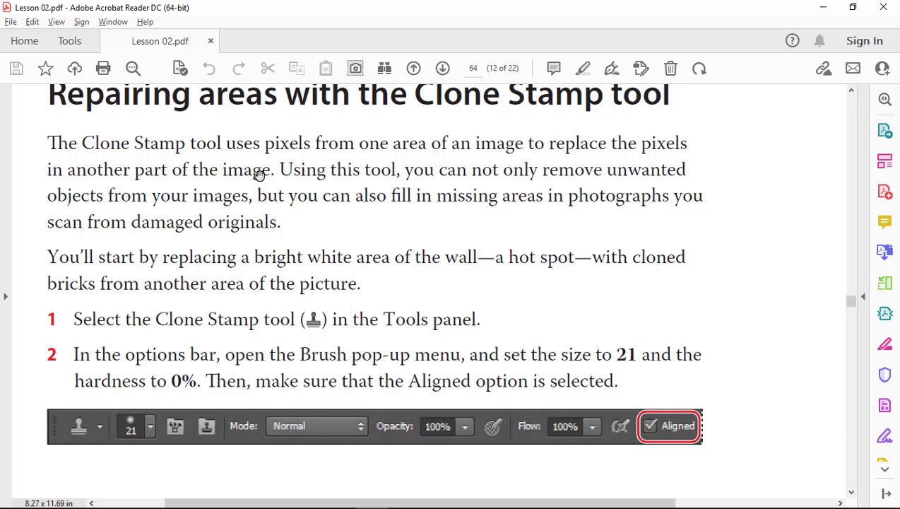
{"action": "scroll", "coordinate": [259, 174], "scroll_direction": "down", "scroll_amount": 3}
{"action": "scroll", "coordinate": [259, 175], "scroll_direction": "down", "scroll_amount": 3}
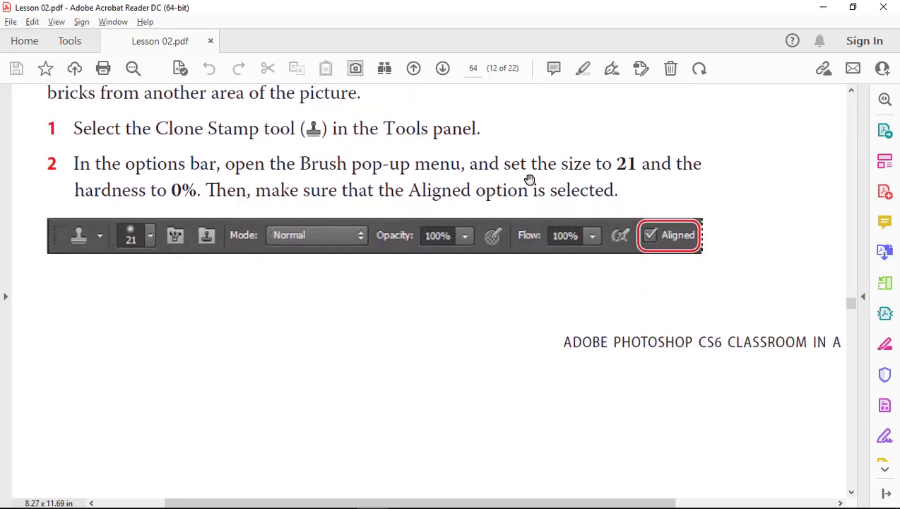
{"action": "key", "text": "alt+Tab"}
Check the Clone Stamp brush picker for 21 px size and 0% hardness.
{"action": "left_click", "coordinate": [65, 30]}
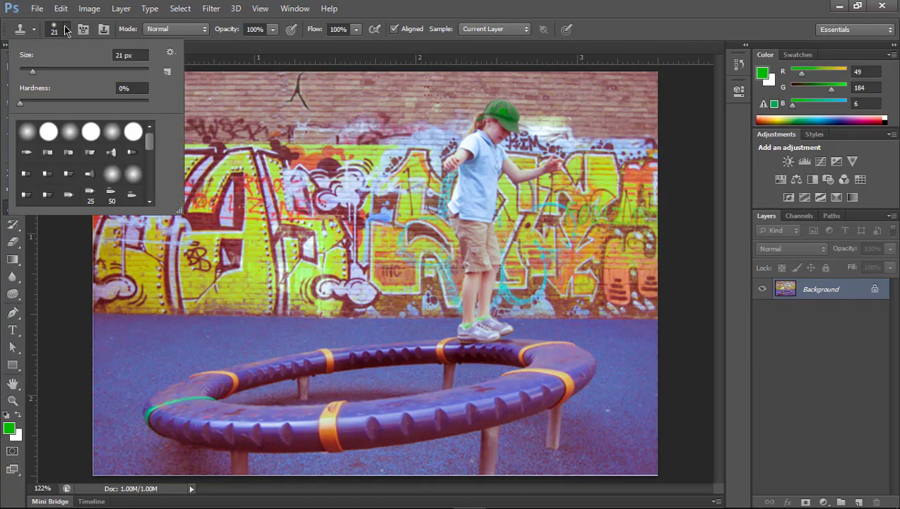
{"action": "left_click", "coordinate": [409, 14]}
{"action": "key", "text": "alt+Tab"}
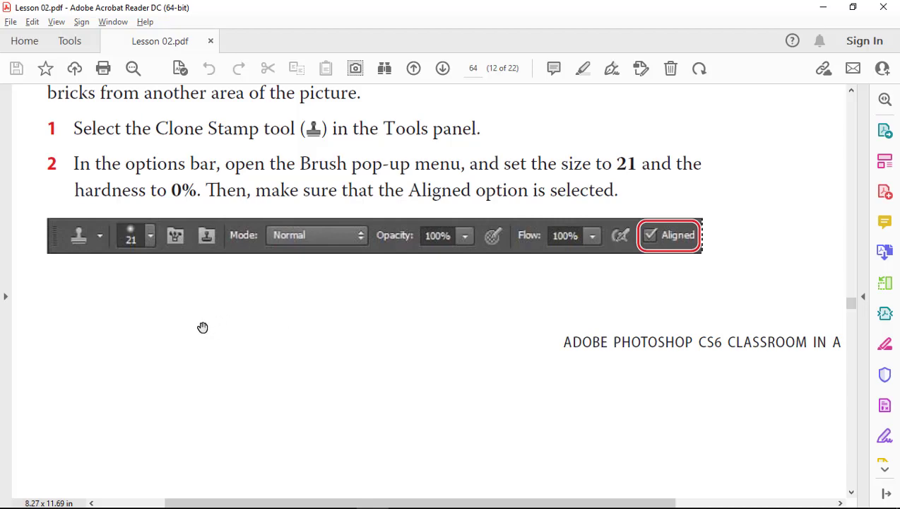
{"action": "key", "text": "alt+Tab"}
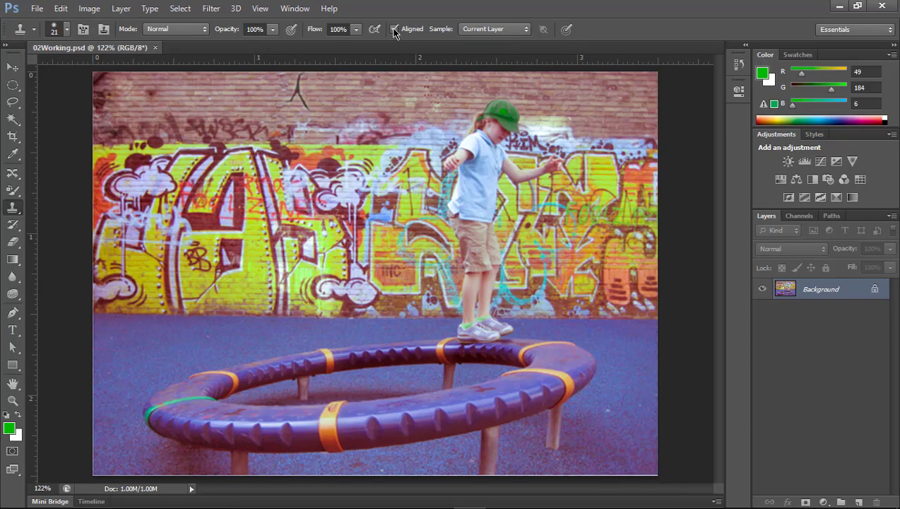
Read lesson steps 3–6 on sampling the darker bricks for cloning.
{"action": "key", "text": "alt+Tab"}
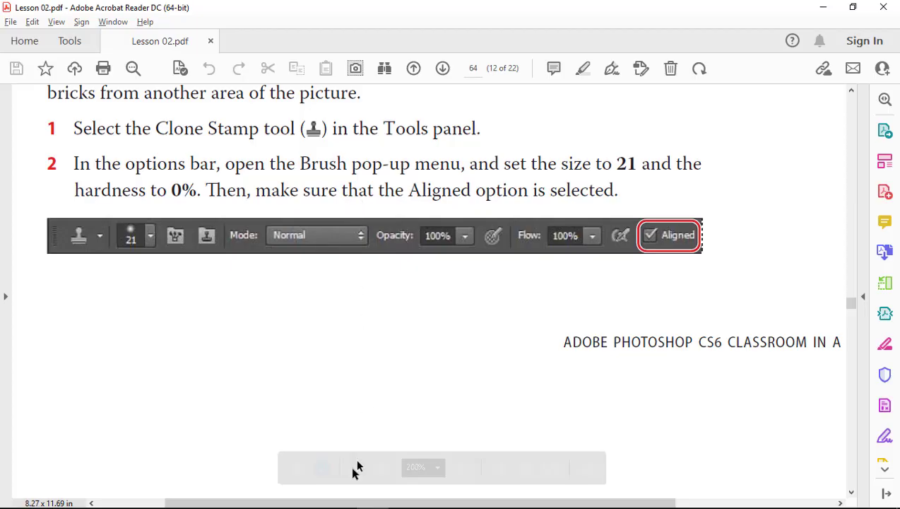
{"action": "scroll", "coordinate": [319, 332], "scroll_direction": "down", "scroll_amount": 4}
{"action": "scroll", "coordinate": [319, 332], "scroll_direction": "down", "scroll_amount": 5}
{"action": "scroll", "coordinate": [311, 330], "scroll_direction": "down", "scroll_amount": 5}
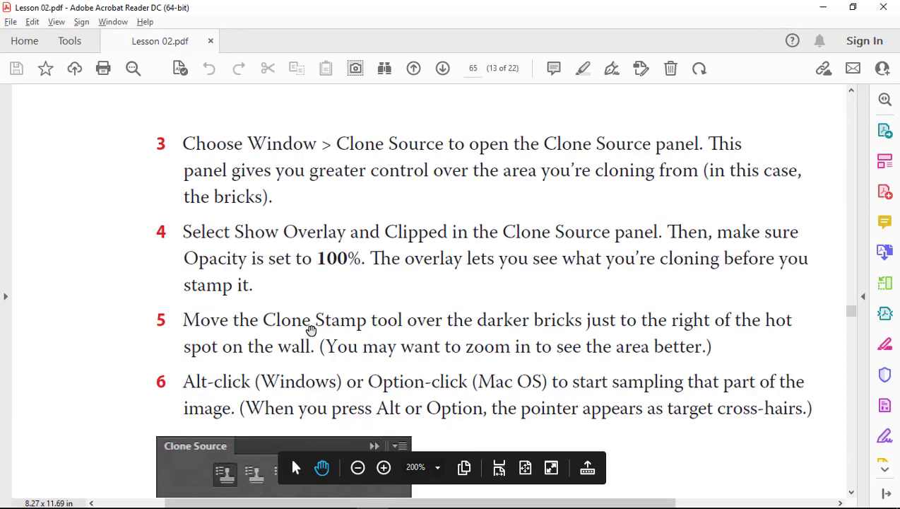
{"action": "scroll", "coordinate": [310, 330], "scroll_direction": "down", "scroll_amount": 1}
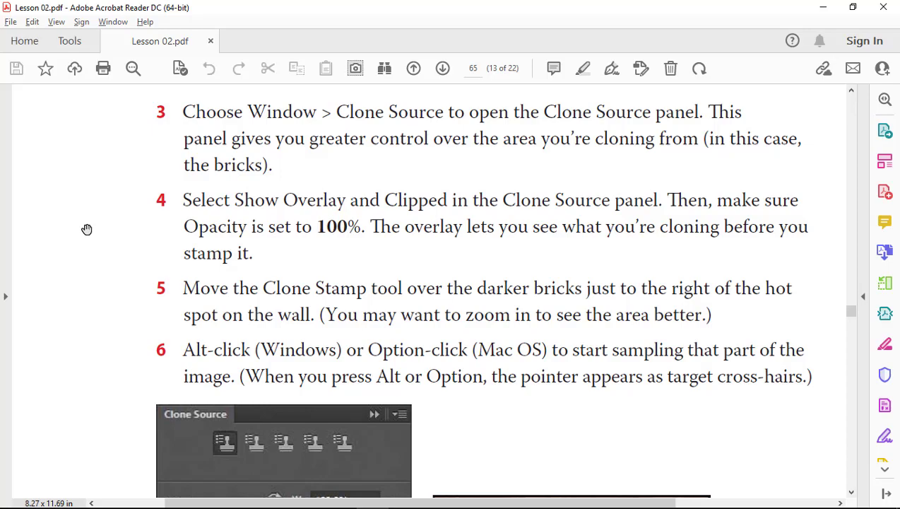
{"action": "key", "text": "alt+Tab"}
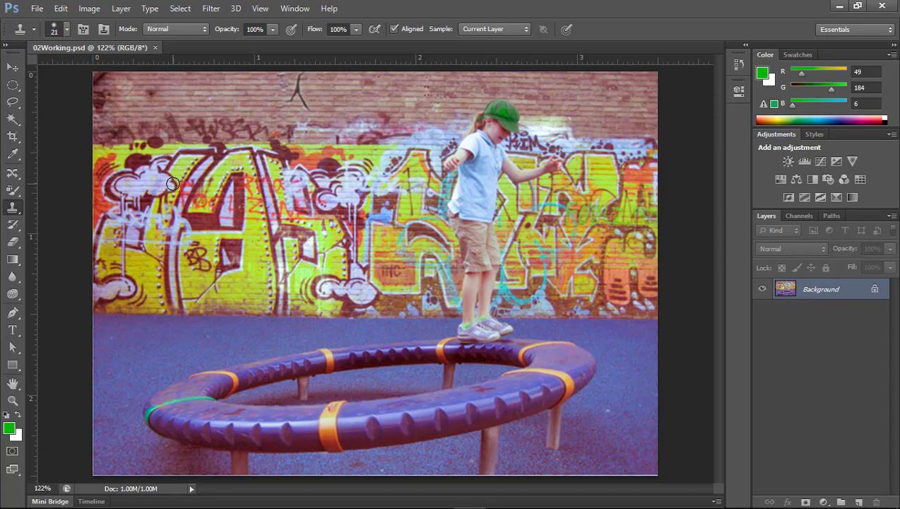
{"action": "key", "text": "alt+Tab"}
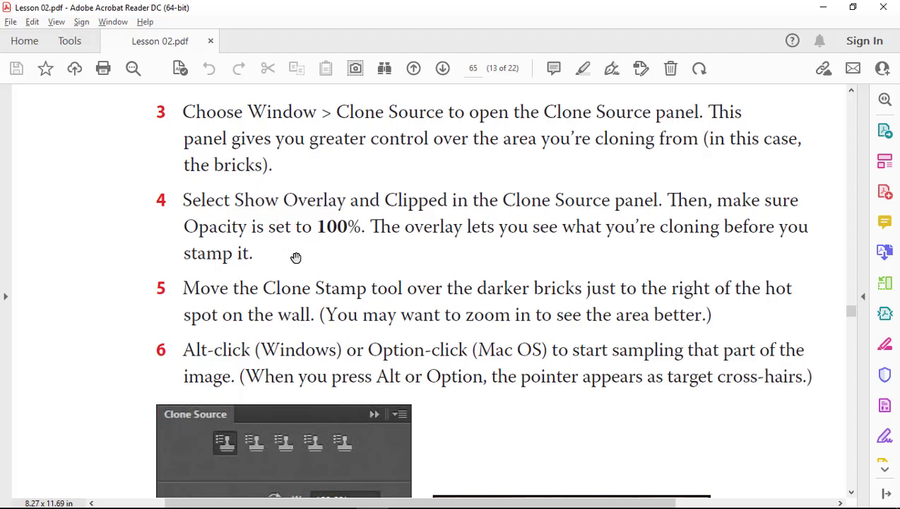
{"action": "key", "text": "alt+Tab"}
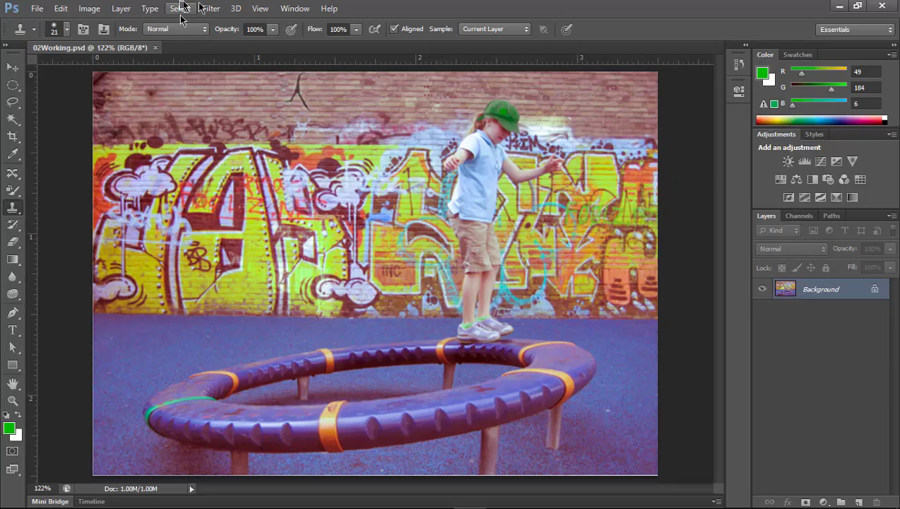
Open the Clone Source panel from the Window menu and compare it with the lesson.
{"action": "left_click", "coordinate": [286, 8]}
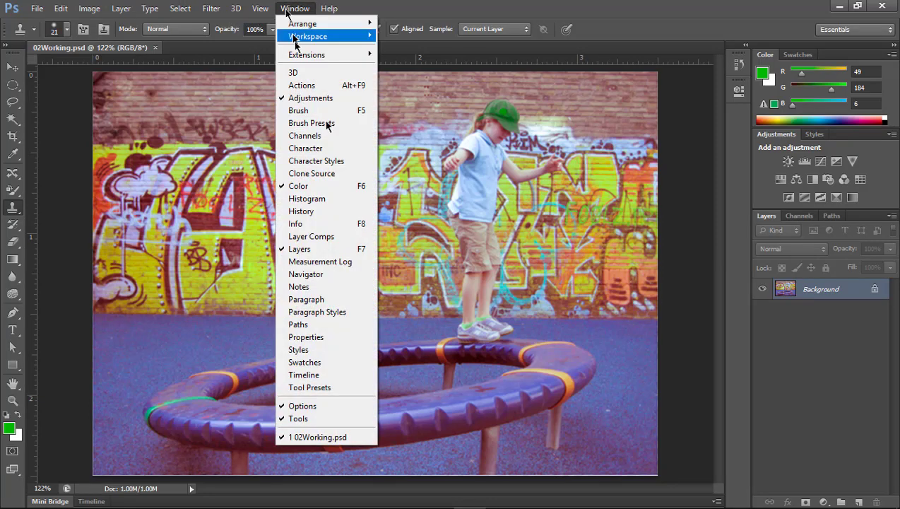
{"action": "left_click", "coordinate": [314, 174]}
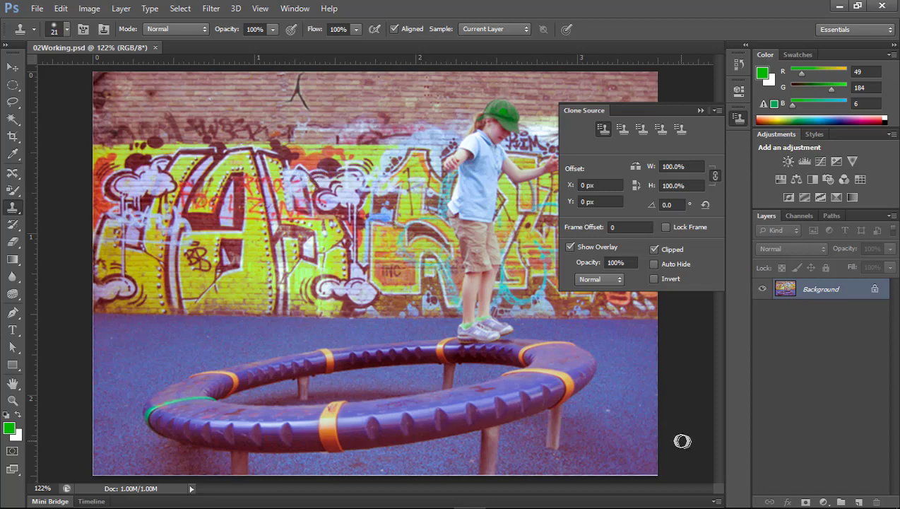
{"action": "key", "text": "alt+Tab"}
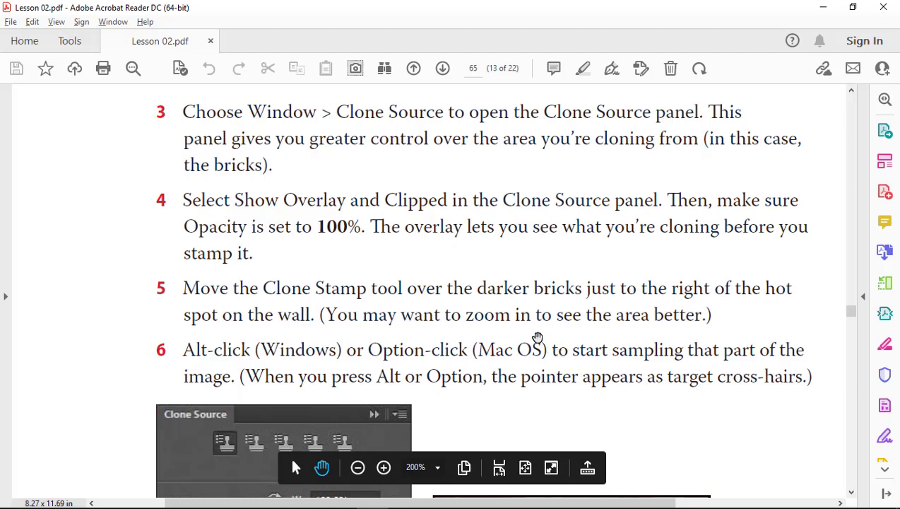
{"action": "key", "text": "alt+Tab"}
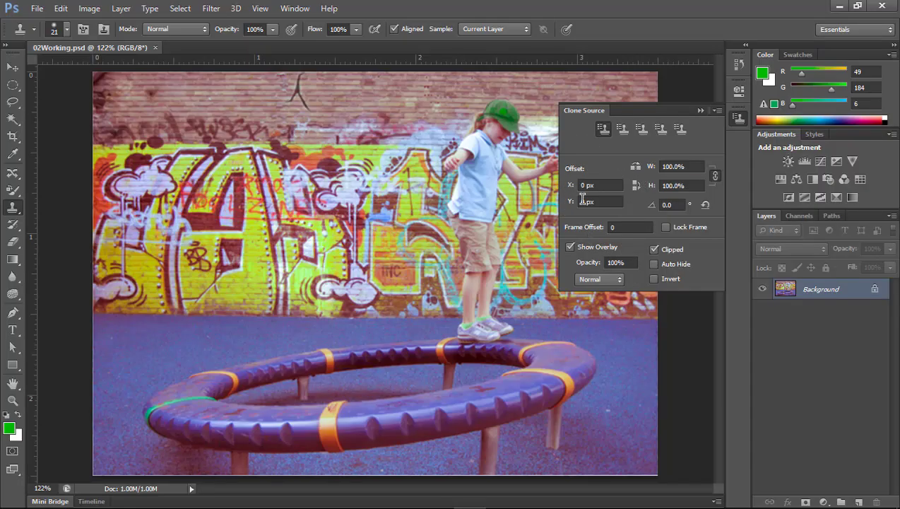
Read the lesson PDF's Clone Source overlay instructions, checking them against the photo.
{"action": "key", "text": "alt+Tab"}
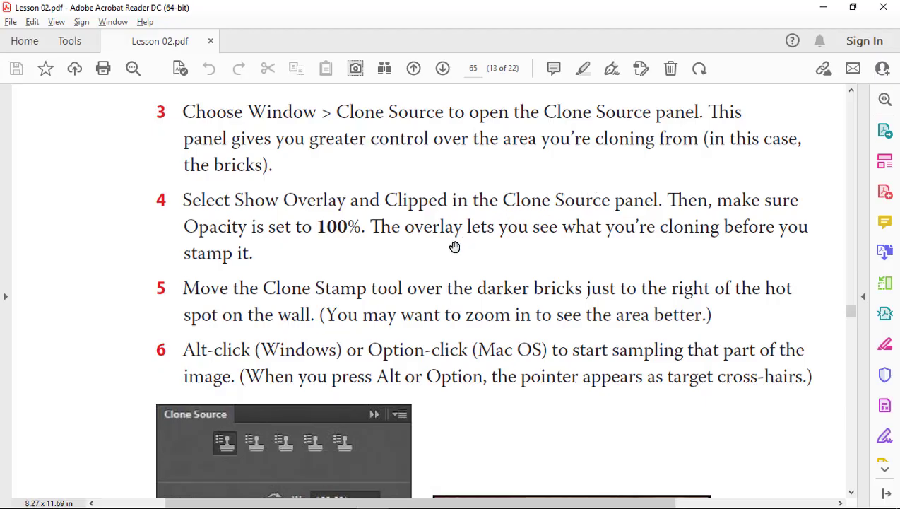
{"action": "scroll", "coordinate": [455, 247], "scroll_direction": "down", "scroll_amount": 1}
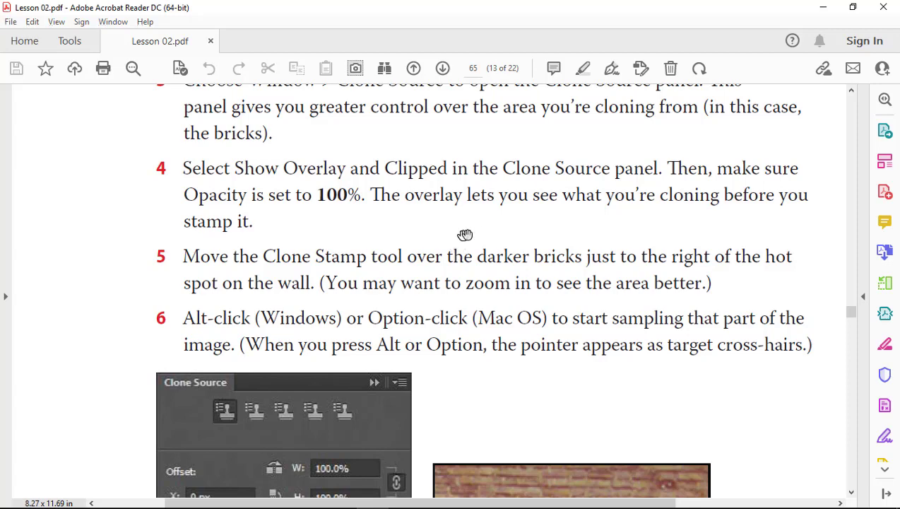
{"action": "scroll", "coordinate": [466, 235], "scroll_direction": "down", "scroll_amount": 3}
{"action": "scroll", "coordinate": [481, 232], "scroll_direction": "down", "scroll_amount": 2}
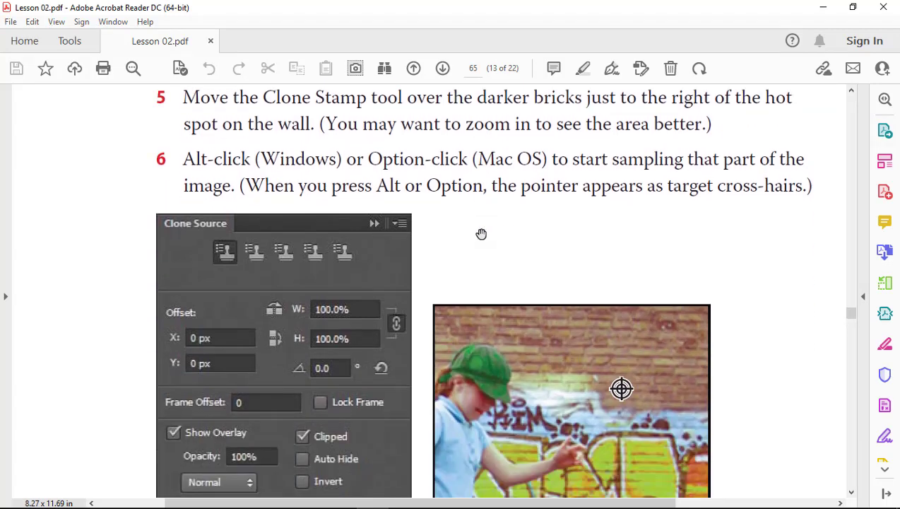
{"action": "key", "text": "alt+Tab"}
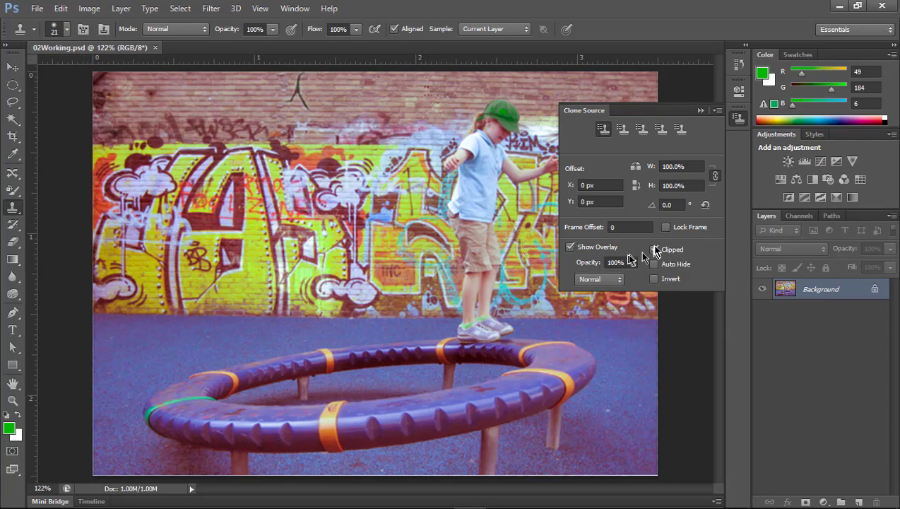
{"action": "key", "text": "alt+Tab"}
{"action": "scroll", "coordinate": [649, 195], "scroll_direction": "up", "scroll_amount": 2}
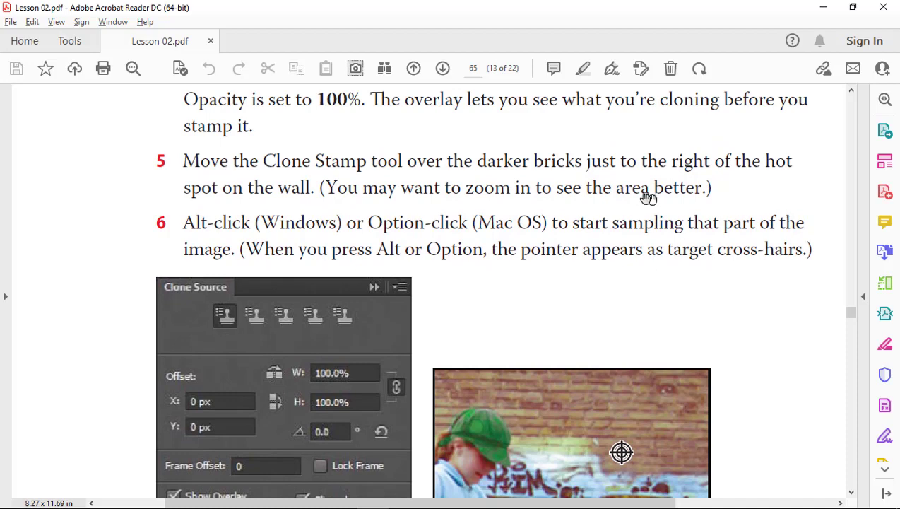
{"action": "scroll", "coordinate": [618, 260], "scroll_direction": "up", "scroll_amount": 2}
{"action": "scroll", "coordinate": [618, 260], "scroll_direction": "up", "scroll_amount": 1}
{"action": "scroll", "coordinate": [618, 261], "scroll_direction": "up", "scroll_amount": 1}
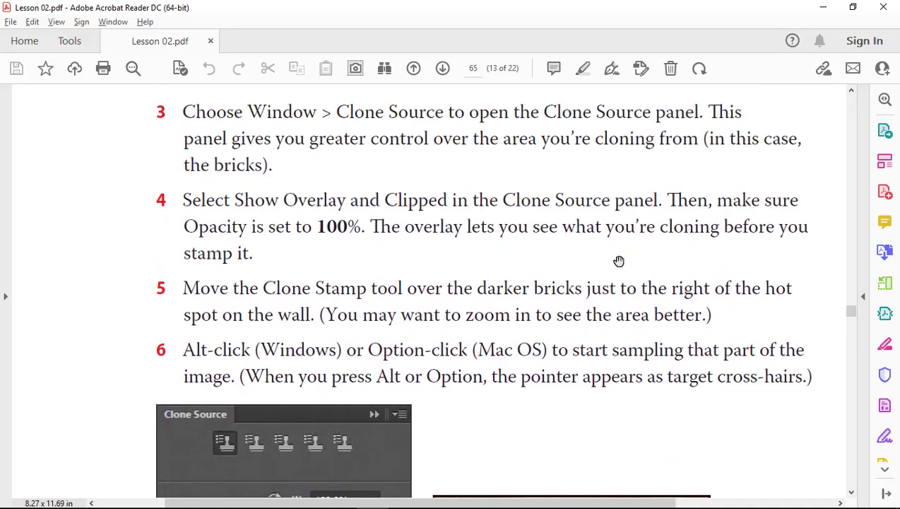
Check lesson step 7, then move the Clone Source panel lower right, away from the girl.
{"action": "key", "text": "alt+Tab"}
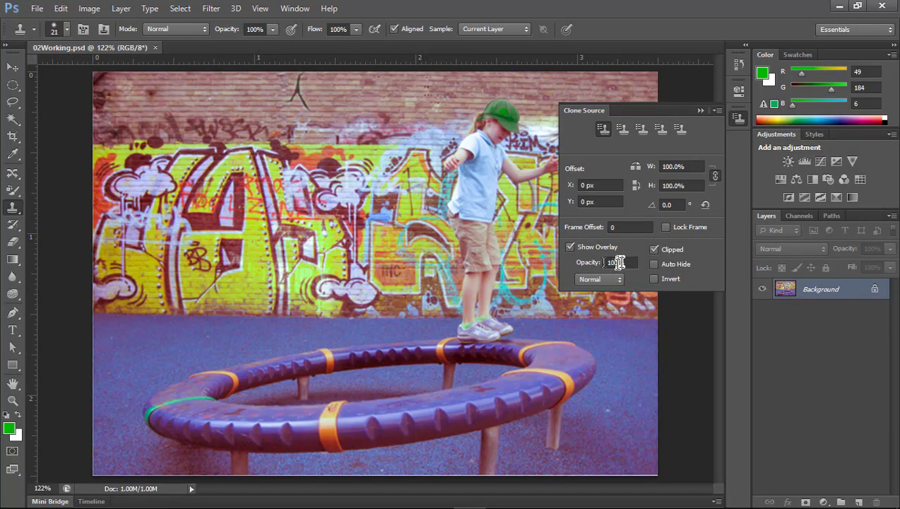
{"action": "key", "text": "alt+Tab"}
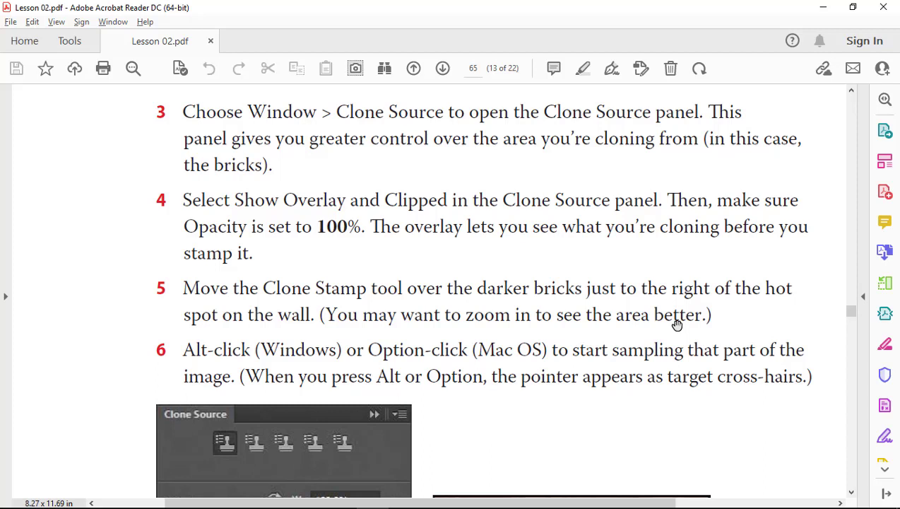
{"action": "key", "text": "alt+Tab"}
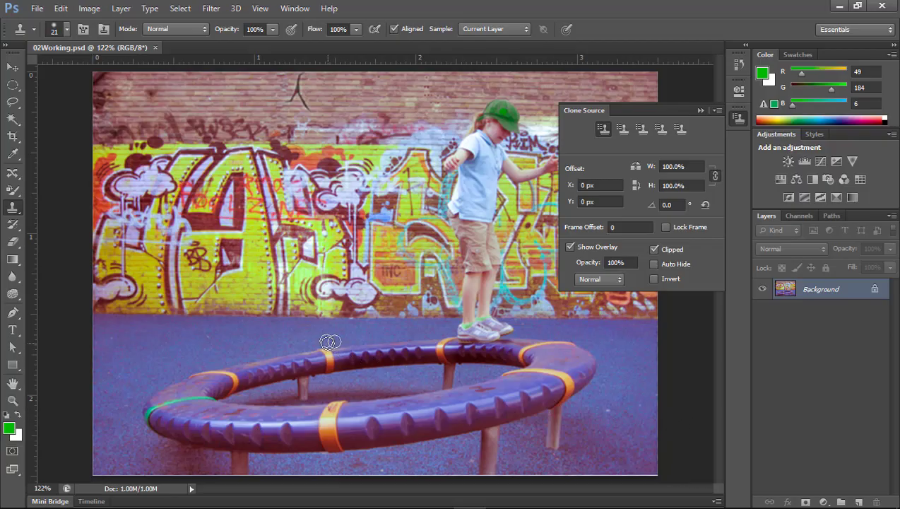
{"action": "key", "text": "alt+Tab"}
{"action": "scroll", "coordinate": [549, 331], "scroll_direction": "down", "scroll_amount": 5}
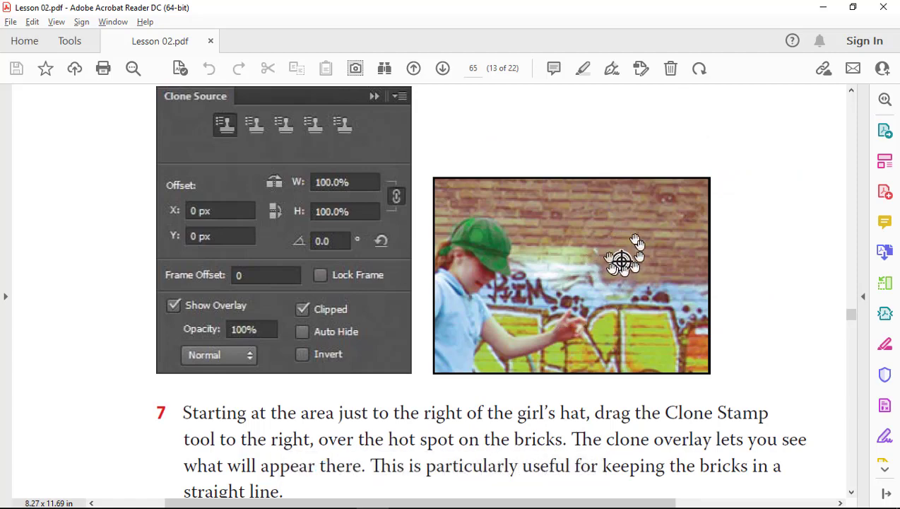
{"action": "key", "text": "alt+Tab"}
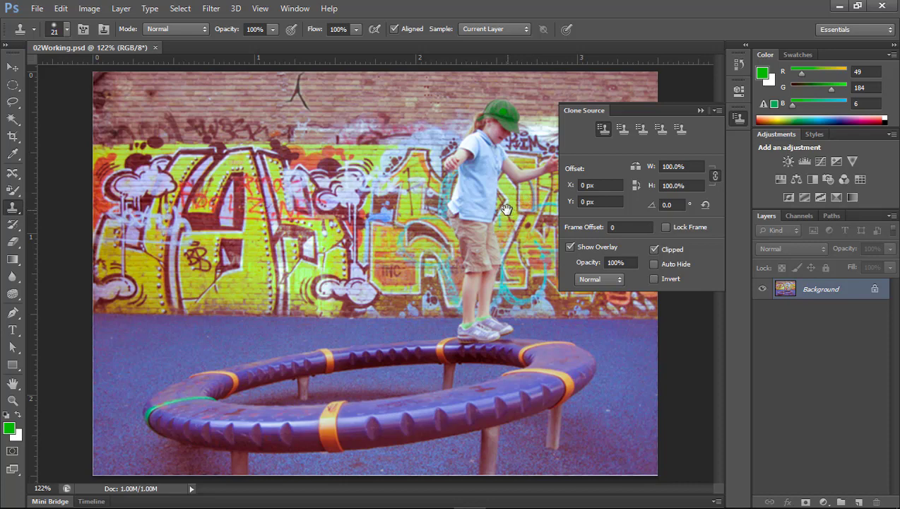
{"action": "left_click_drag", "start_coordinate": [663, 110], "coordinate": [647, 269]}
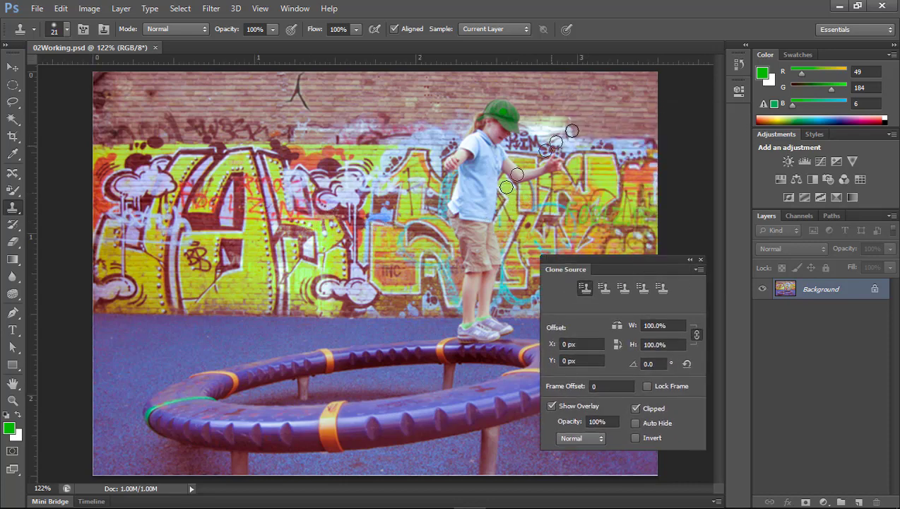
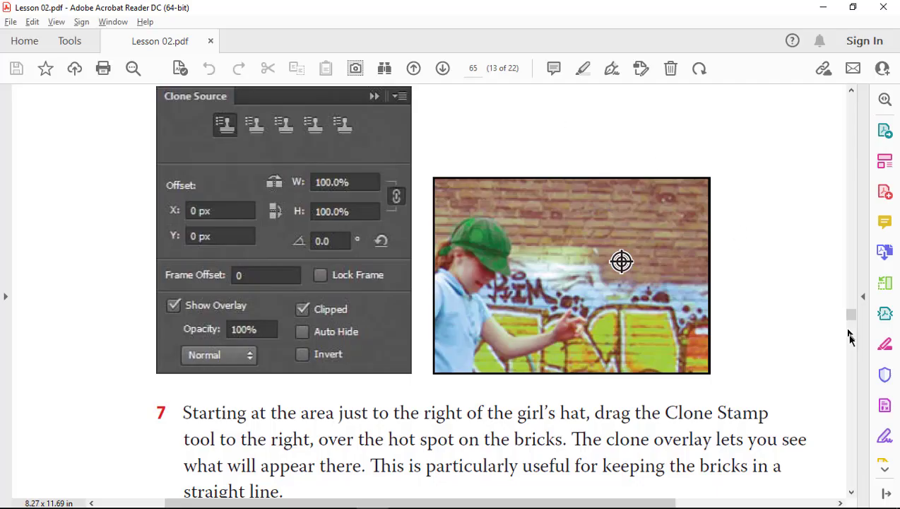
Review clone-stamp steps 5–8 on page 65 of Lesson 02.pdf, glancing briefly at 02Working.psd.
{"action": "scroll", "coordinate": [763, 311], "scroll_direction": "down", "scroll_amount": 5}
{"action": "scroll", "coordinate": [764, 311], "scroll_direction": "down", "scroll_amount": 3}
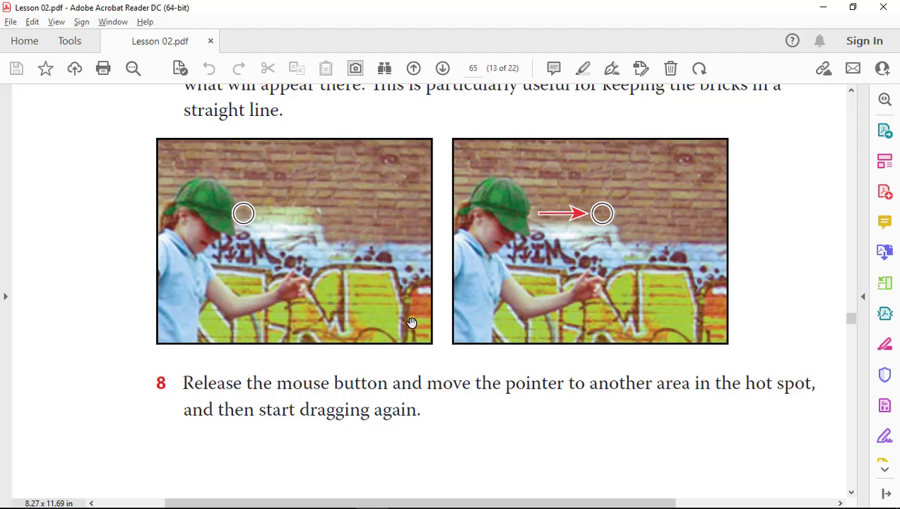
{"action": "key", "text": "alt+Tab"}
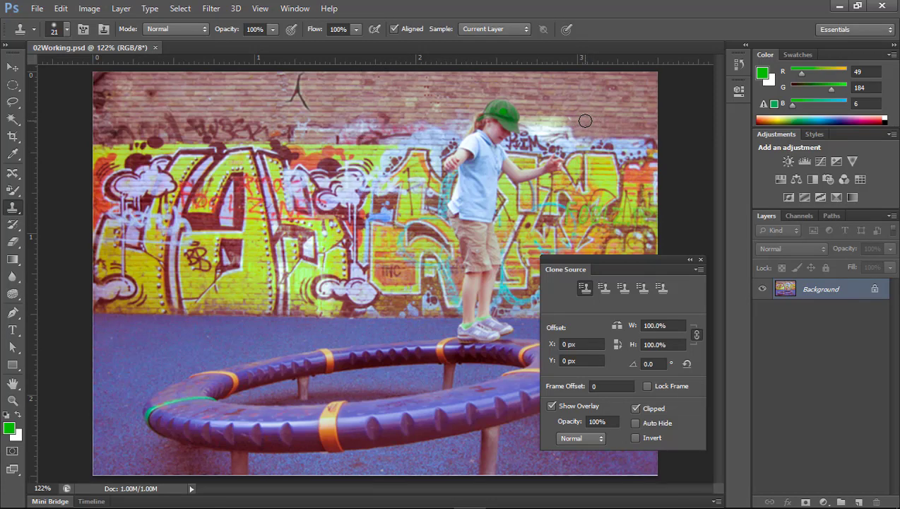
{"action": "key", "text": "alt+Tab"}
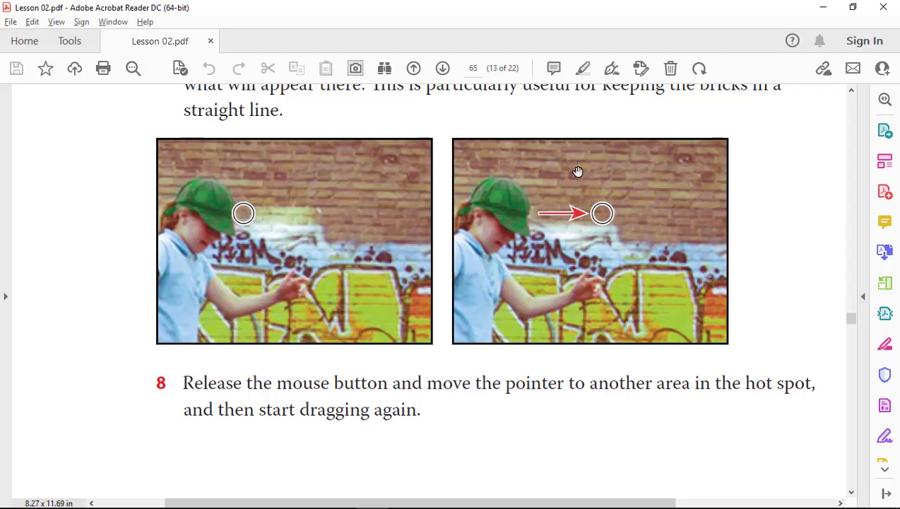
{"action": "scroll", "coordinate": [578, 171], "scroll_direction": "up", "scroll_amount": 3}
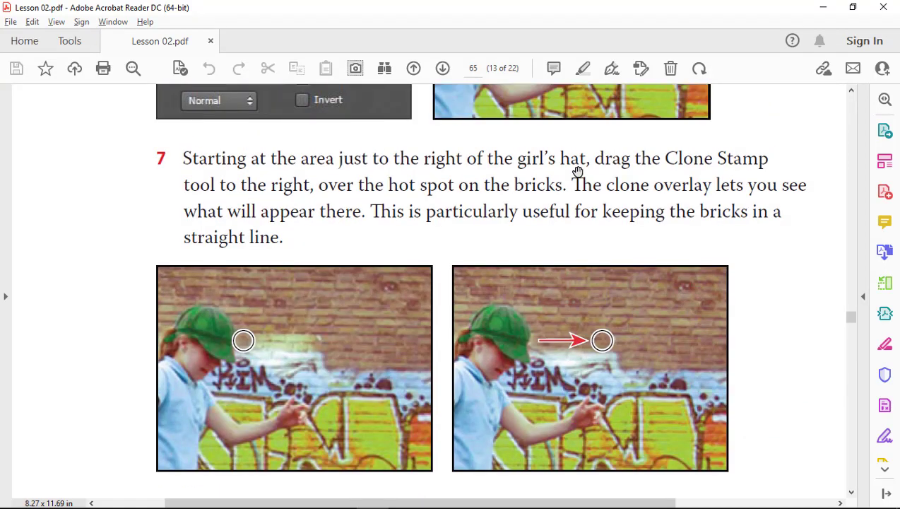
{"action": "scroll", "coordinate": [586, 176], "scroll_direction": "up", "scroll_amount": 1}
{"action": "scroll", "coordinate": [597, 178], "scroll_direction": "up", "scroll_amount": 3}
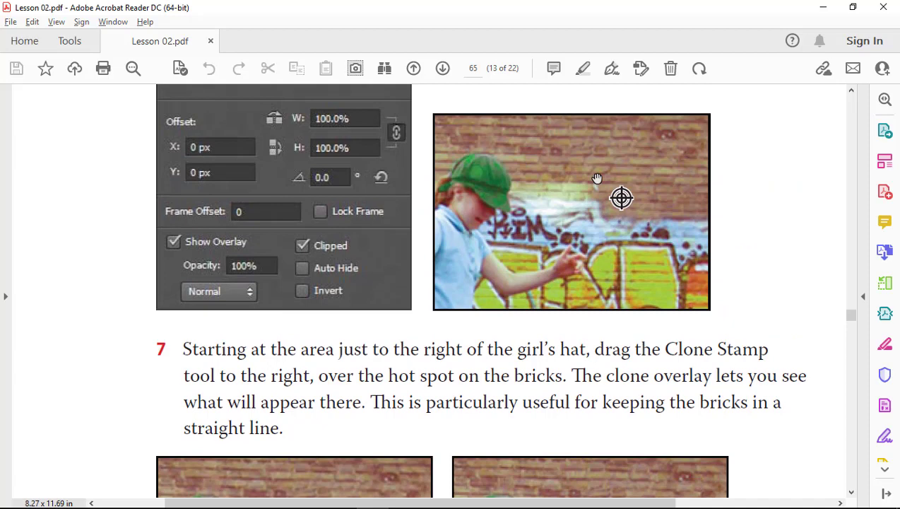
{"action": "scroll", "coordinate": [597, 178], "scroll_direction": "up", "scroll_amount": 3}
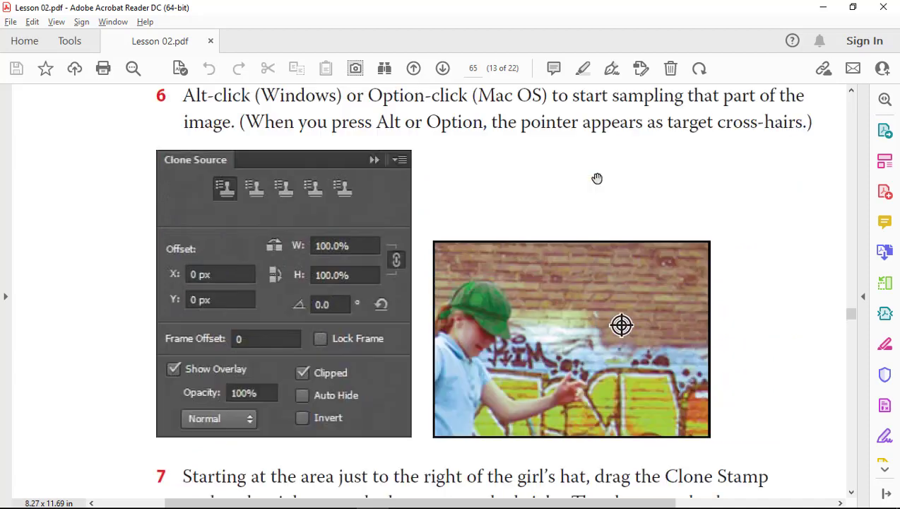
{"action": "scroll", "coordinate": [597, 178], "scroll_direction": "up", "scroll_amount": 3}
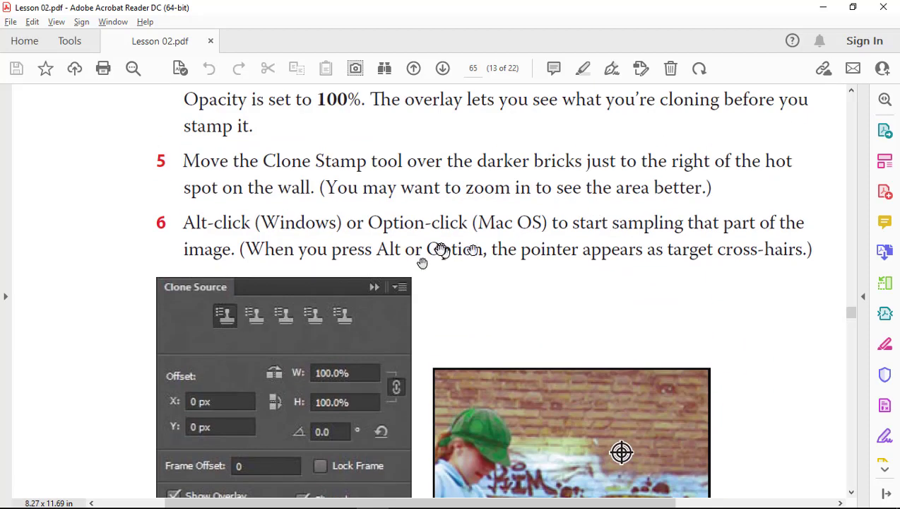
{"action": "scroll", "coordinate": [679, 254], "scroll_direction": "down", "scroll_amount": 3}
{"action": "scroll", "coordinate": [678, 254], "scroll_direction": "down", "scroll_amount": 1}
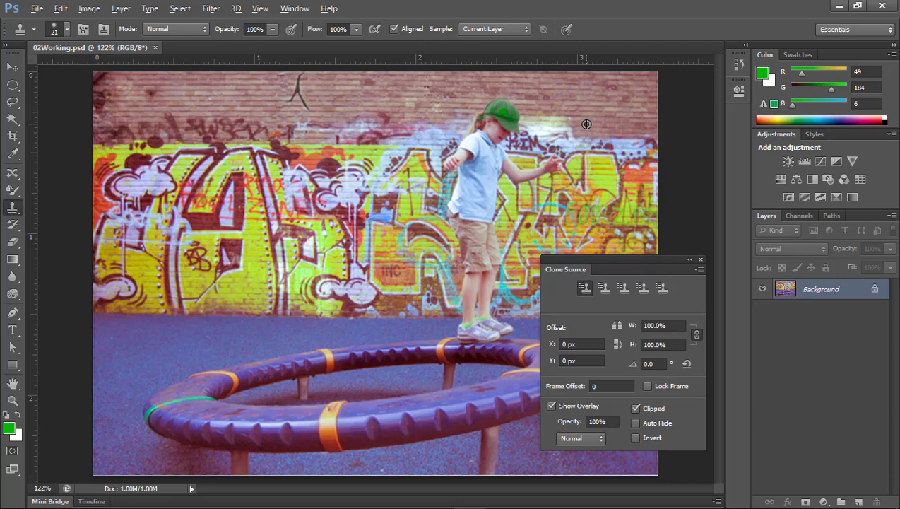
Clone the darker bricks over the bright hot spot right of the girl's hat.
{"action": "left_click", "coordinate": [586, 124], "text": "alt"}
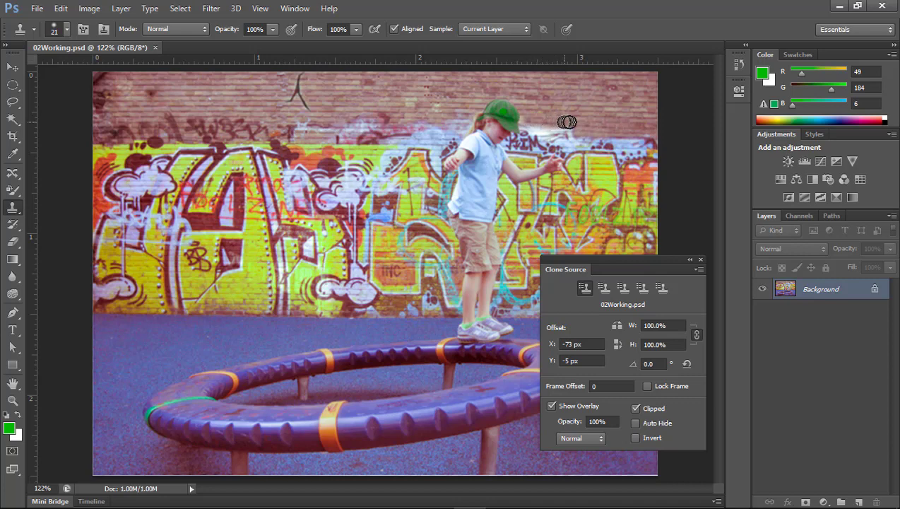
{"action": "left_click_drag", "start_coordinate": [604, 125], "coordinate": [537, 126]}
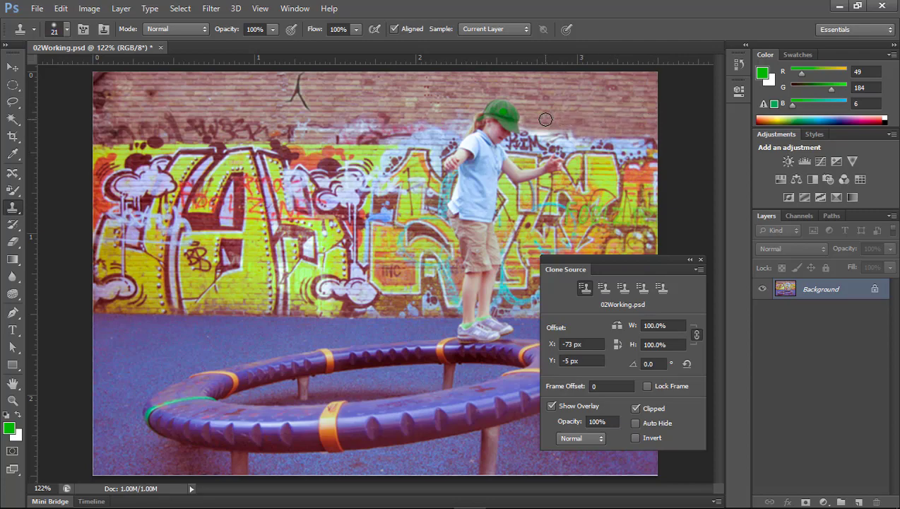
{"action": "key", "text": "alt+Tab"}
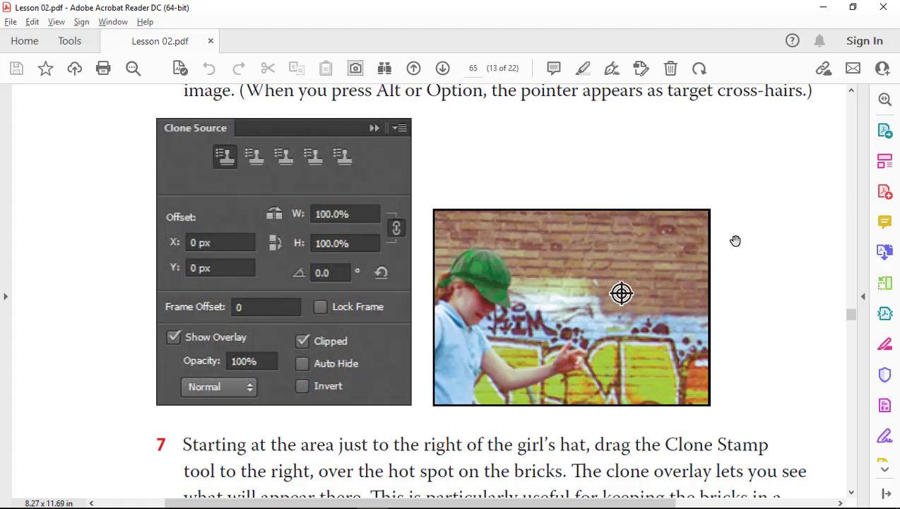
Scroll Lesson 02.pdf down to step 10 on page 66.
{"action": "scroll", "coordinate": [735, 241], "scroll_direction": "down", "scroll_amount": 1}
{"action": "scroll", "coordinate": [735, 241], "scroll_direction": "down", "scroll_amount": 5}
{"action": "scroll", "coordinate": [735, 241], "scroll_direction": "down", "scroll_amount": 3}
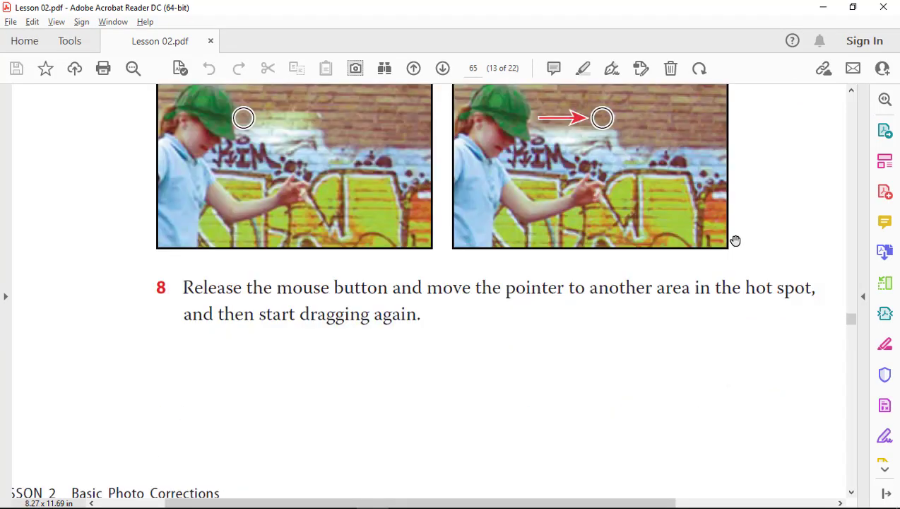
{"action": "scroll", "coordinate": [735, 241], "scroll_direction": "down", "scroll_amount": 3}
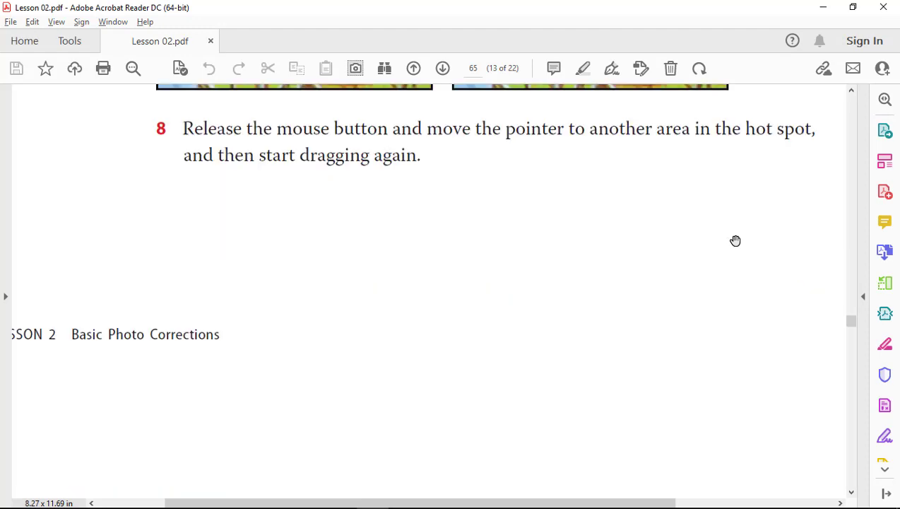
{"action": "scroll", "coordinate": [735, 241], "scroll_direction": "down", "scroll_amount": 3}
{"action": "scroll", "coordinate": [735, 241], "scroll_direction": "down", "scroll_amount": 3}
{"action": "scroll", "coordinate": [735, 241], "scroll_direction": "down", "scroll_amount": 3}
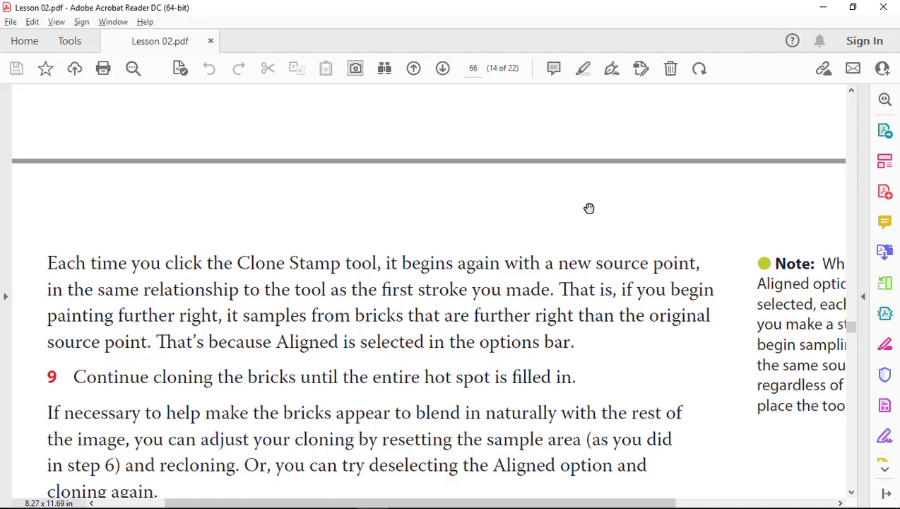
Read on to the Spot Healing Brush section and save the cloned 02Working.psd.
{"action": "scroll", "coordinate": [590, 207], "scroll_direction": "down", "scroll_amount": 3}
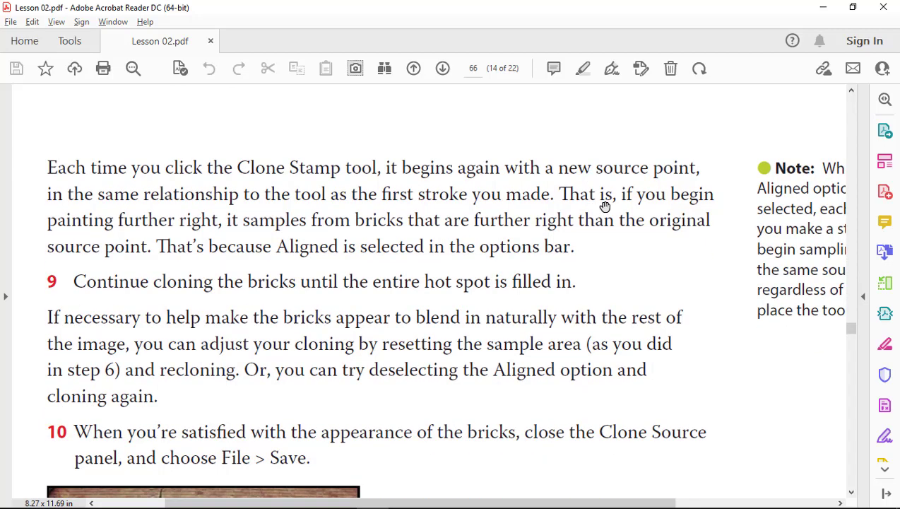
{"action": "scroll", "coordinate": [605, 206], "scroll_direction": "down", "scroll_amount": 2}
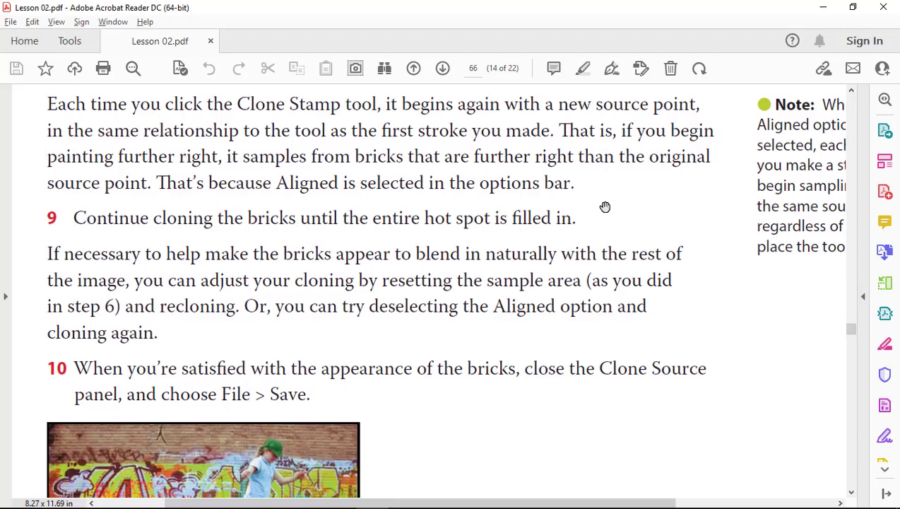
{"action": "scroll", "coordinate": [605, 206], "scroll_direction": "down", "scroll_amount": 1}
{"action": "scroll", "coordinate": [605, 206], "scroll_direction": "down", "scroll_amount": 1}
{"action": "scroll", "coordinate": [604, 206], "scroll_direction": "down", "scroll_amount": 1}
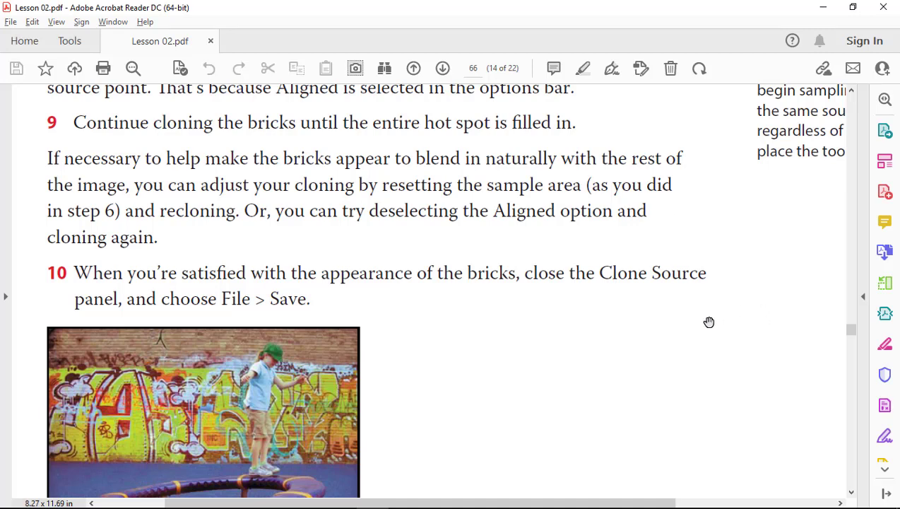
{"action": "scroll", "coordinate": [708, 321], "scroll_direction": "down", "scroll_amount": 3}
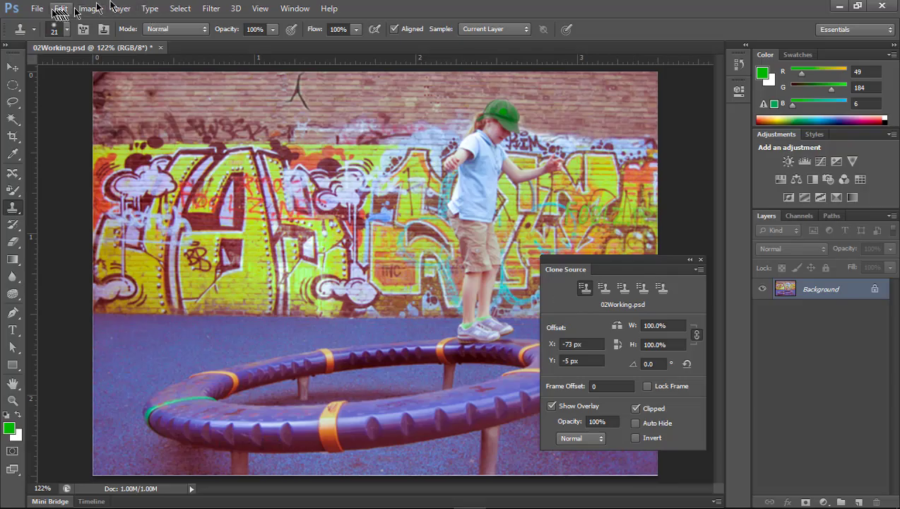
{"action": "left_click", "coordinate": [37, 8]}
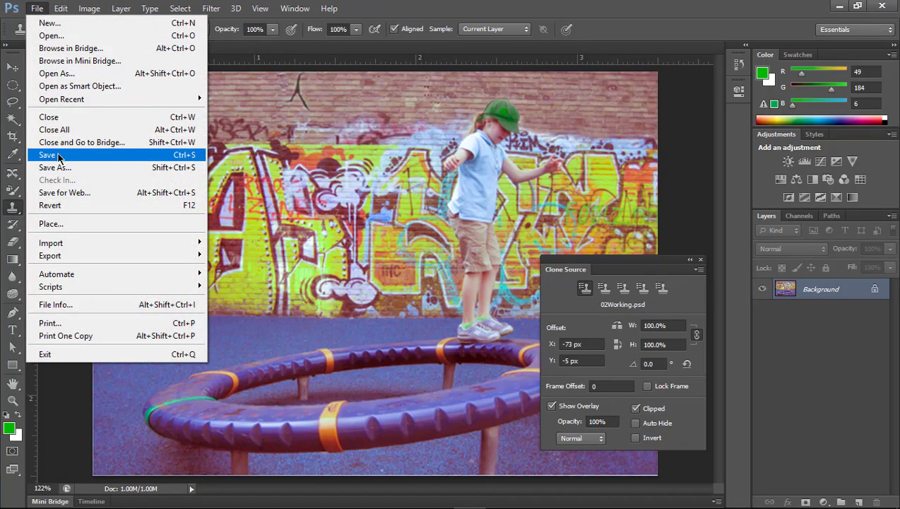
{"action": "left_click", "coordinate": [57, 155]}
Read Spot Healing Brush steps 1–4 on page 67, then return to 02Working.psd.
{"action": "scroll", "coordinate": [467, 215], "scroll_direction": "down", "scroll_amount": 5}
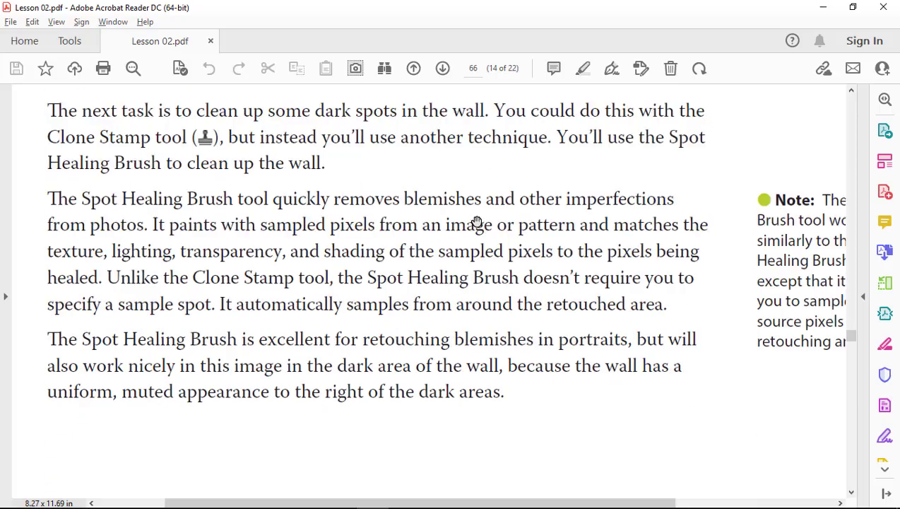
{"action": "scroll", "coordinate": [477, 225], "scroll_direction": "up", "scroll_amount": 1}
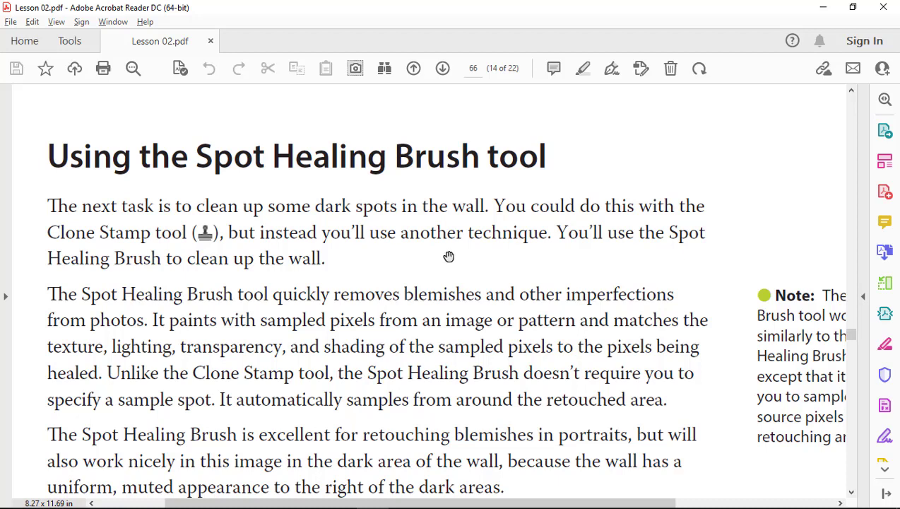
{"action": "scroll", "coordinate": [449, 256], "scroll_direction": "down", "scroll_amount": 3}
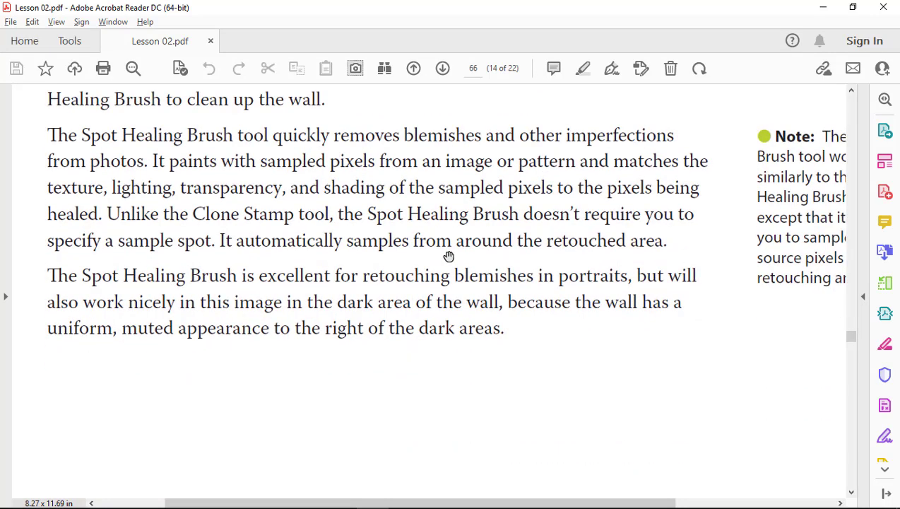
{"action": "scroll", "coordinate": [448, 256], "scroll_direction": "up", "scroll_amount": 2}
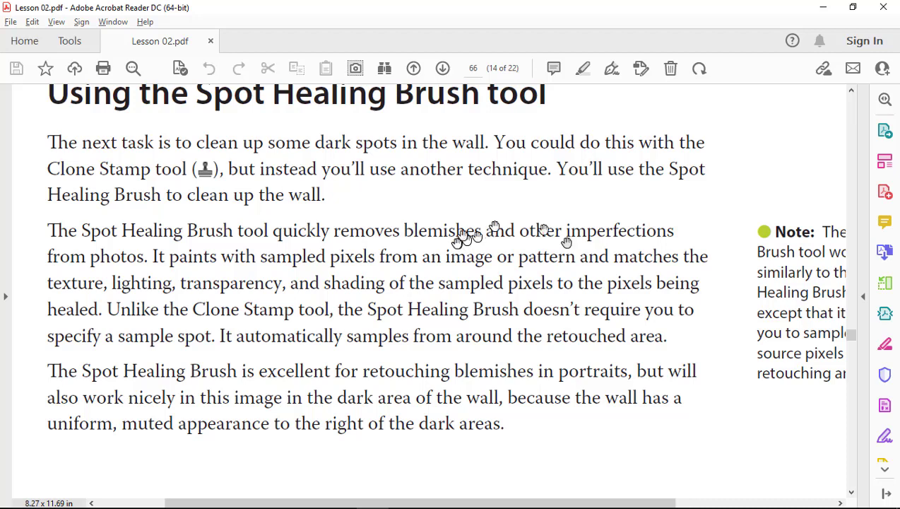
{"action": "scroll", "coordinate": [519, 249], "scroll_direction": "down", "scroll_amount": 3}
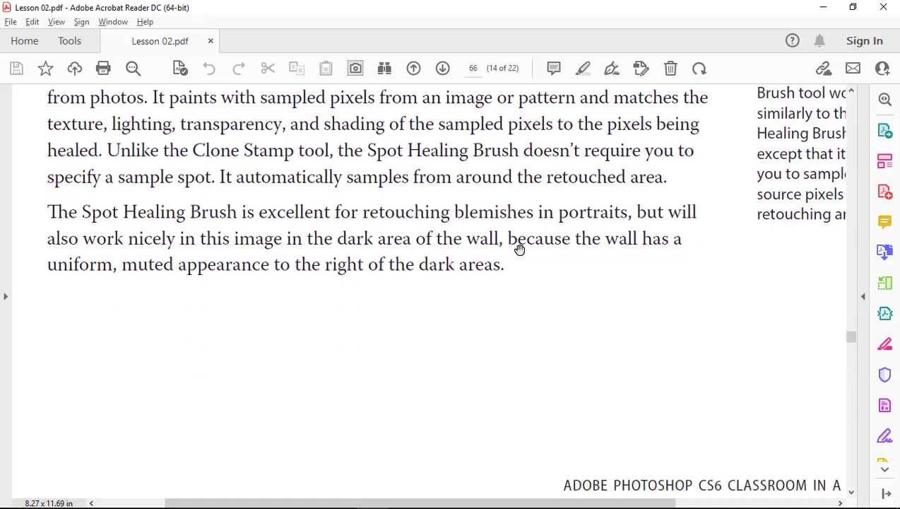
{"action": "scroll", "coordinate": [519, 249], "scroll_direction": "down", "scroll_amount": 3}
{"action": "scroll", "coordinate": [519, 249], "scroll_direction": "down", "scroll_amount": 3}
{"action": "scroll", "coordinate": [520, 250], "scroll_direction": "down", "scroll_amount": 3}
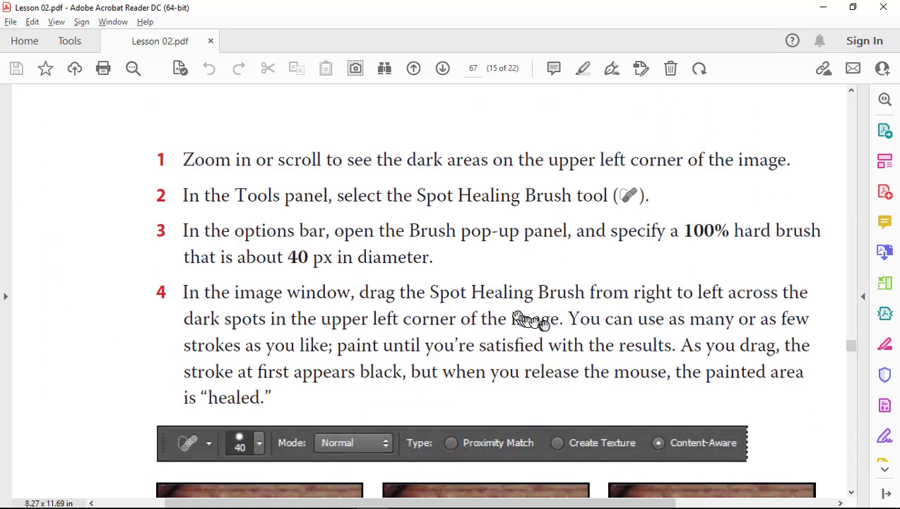
{"action": "scroll", "coordinate": [544, 325], "scroll_direction": "down", "scroll_amount": 3}
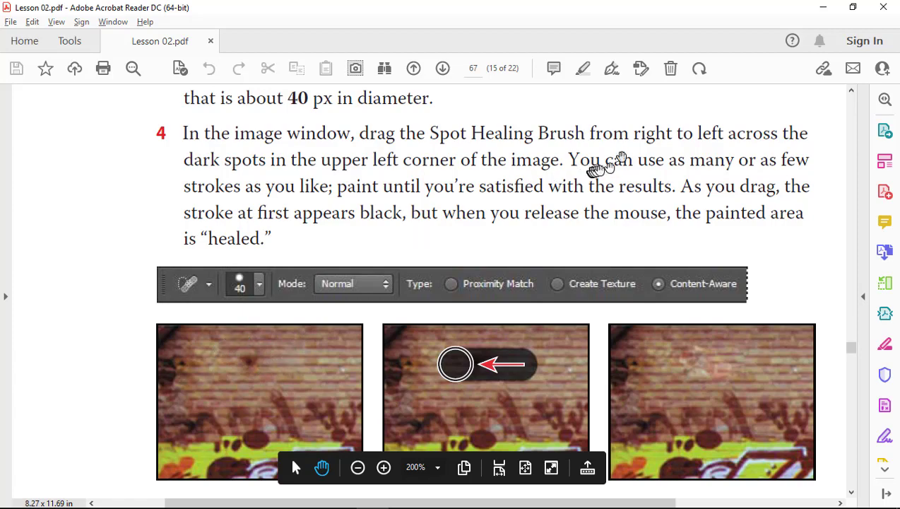
{"action": "left_click_drag", "start_coordinate": [645, 129], "coordinate": [549, 277]}
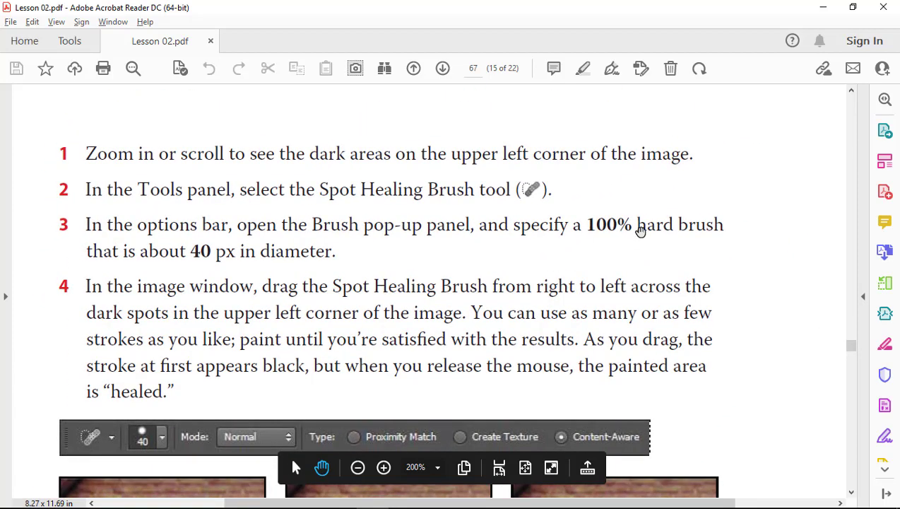
{"action": "key", "text": "alt+Tab"}
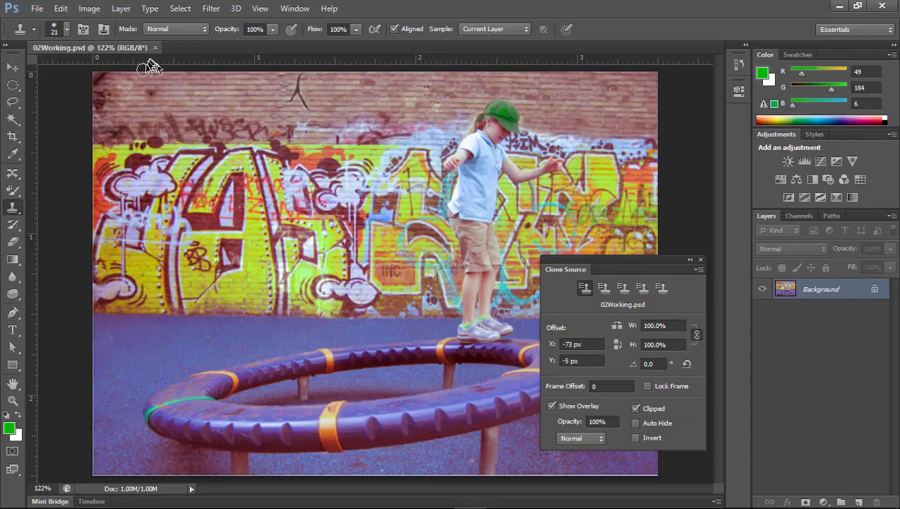
Zoom into the upper-left brick wall, then back out slightly to show more graffiti.
{"action": "left_click", "coordinate": [13, 400]}
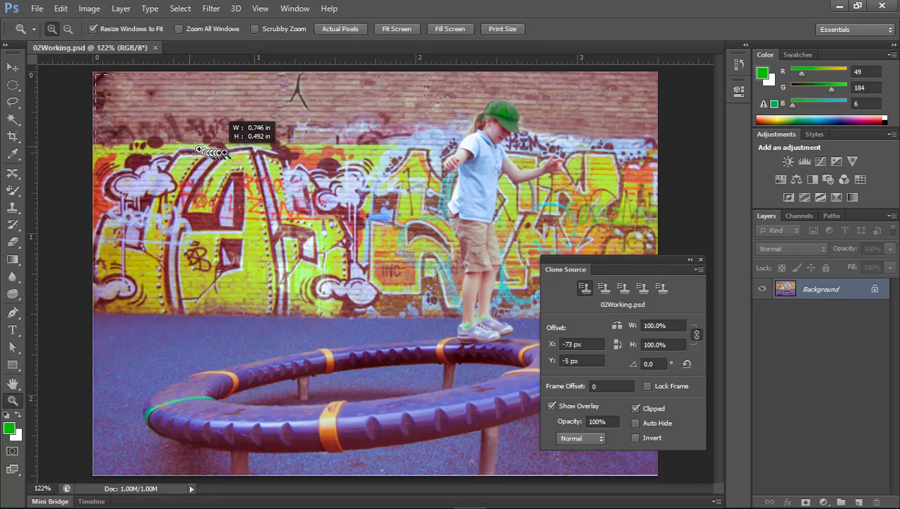
{"action": "left_click_drag", "start_coordinate": [97, 76], "coordinate": [290, 145]}
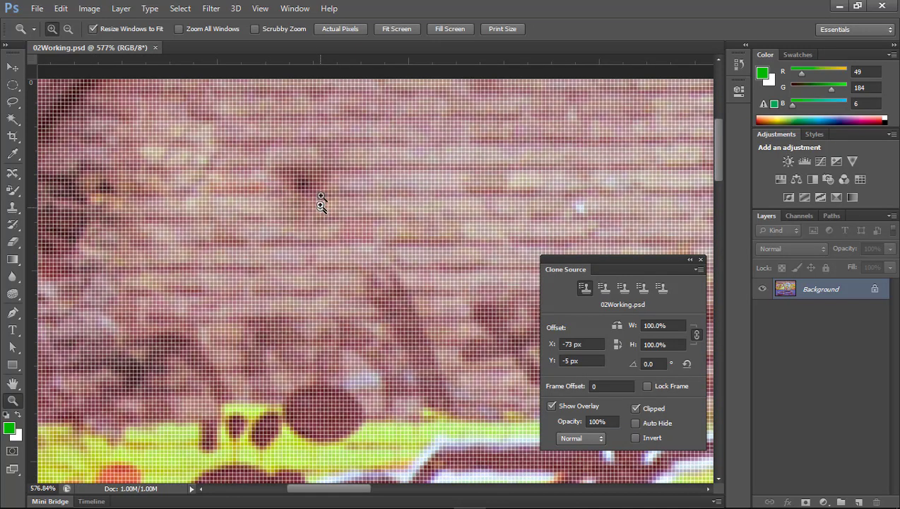
{"action": "left_click", "coordinate": [326, 171], "text": "alt"}
{"action": "left_click", "coordinate": [326, 171], "text": "alt"}
{"action": "left_click", "coordinate": [326, 171], "text": "alt"}
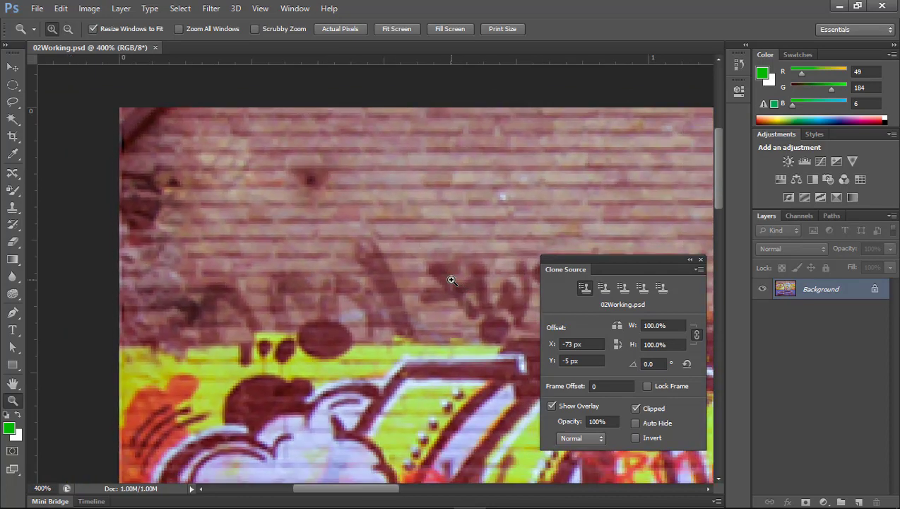
Check the lesson, then select the Spot Healing Brush Tool from the healing tools.
{"action": "key", "text": "alt+Tab"}
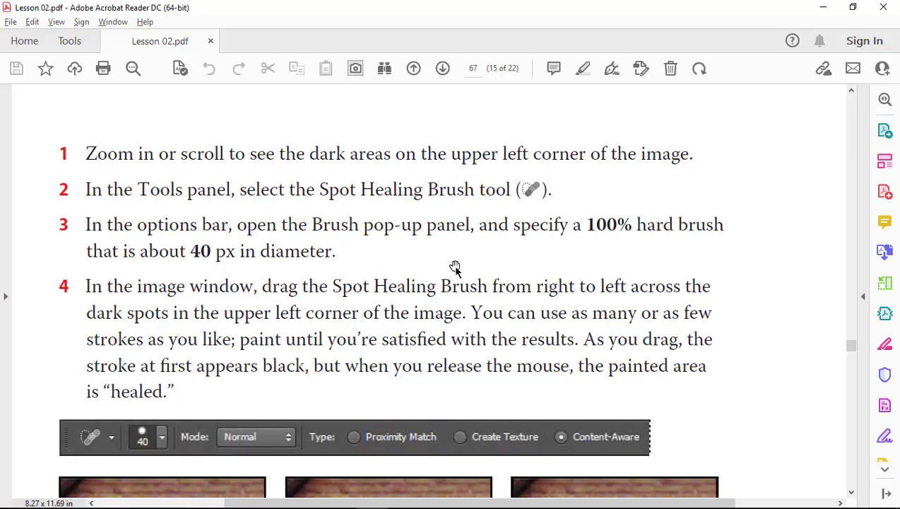
{"action": "key", "text": "alt+Tab"}
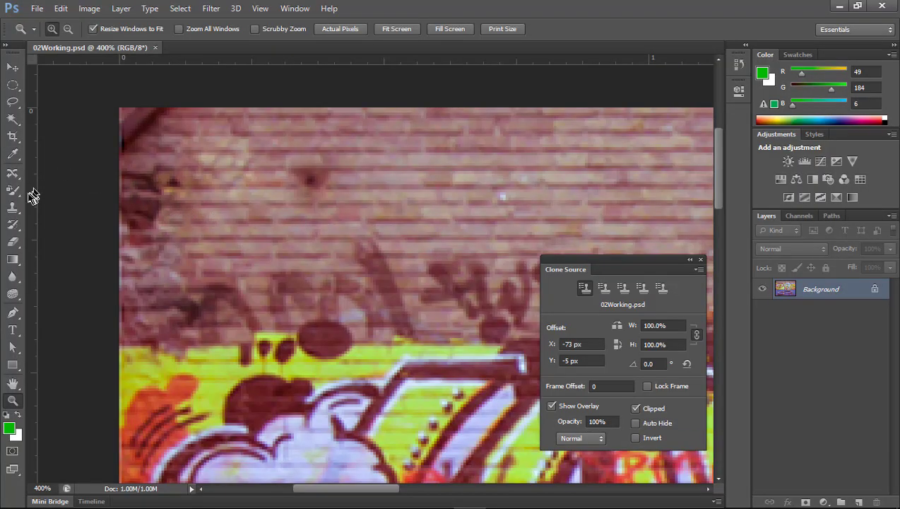
{"action": "left_click", "coordinate": [11, 176]}
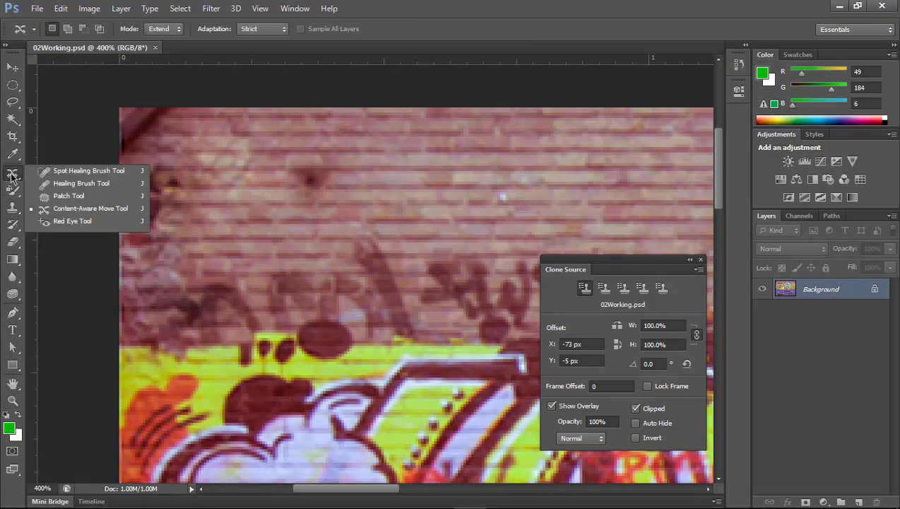
{"action": "left_click", "coordinate": [65, 174]}
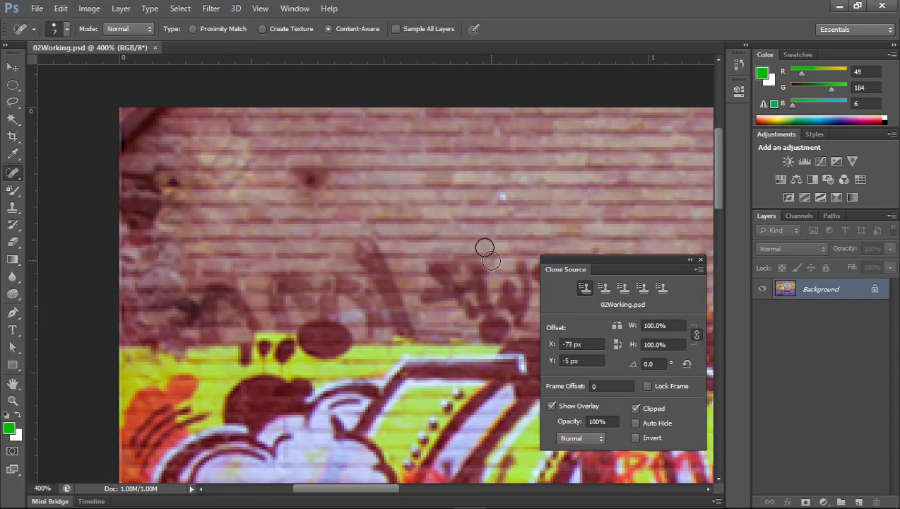
{"action": "key", "text": "alt+Tab"}
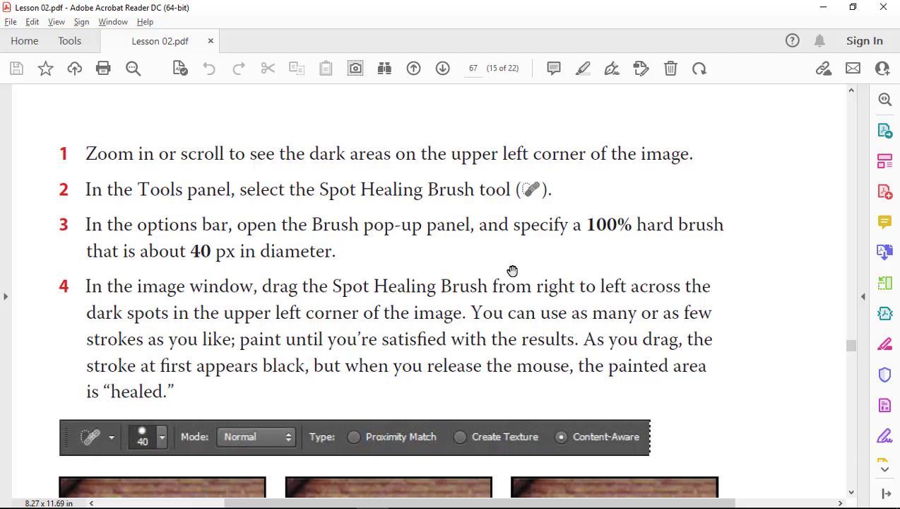
Read the 40 px hard-brush spot-healing step, then return to 02Working.psd.
{"action": "scroll", "coordinate": [512, 271], "scroll_direction": "down", "scroll_amount": 1}
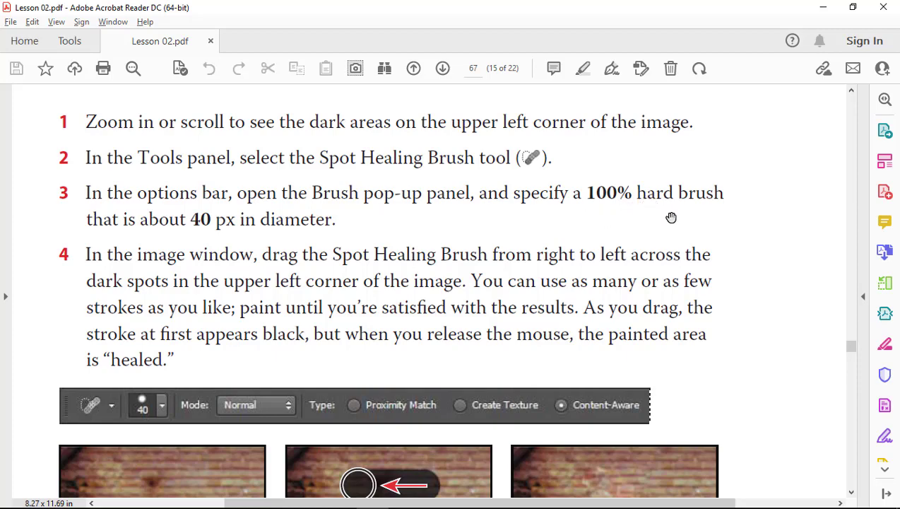
{"action": "key", "text": "alt+Tab"}
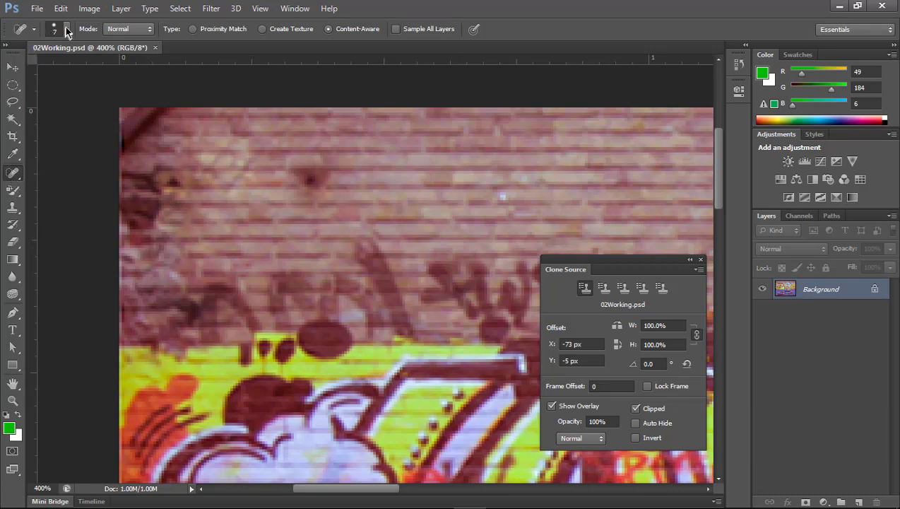
Give the Spot Healing Brush a 40 px tip at 100% hardness.
{"action": "left_click", "coordinate": [67, 30]}
{"action": "left_click", "coordinate": [122, 54]}
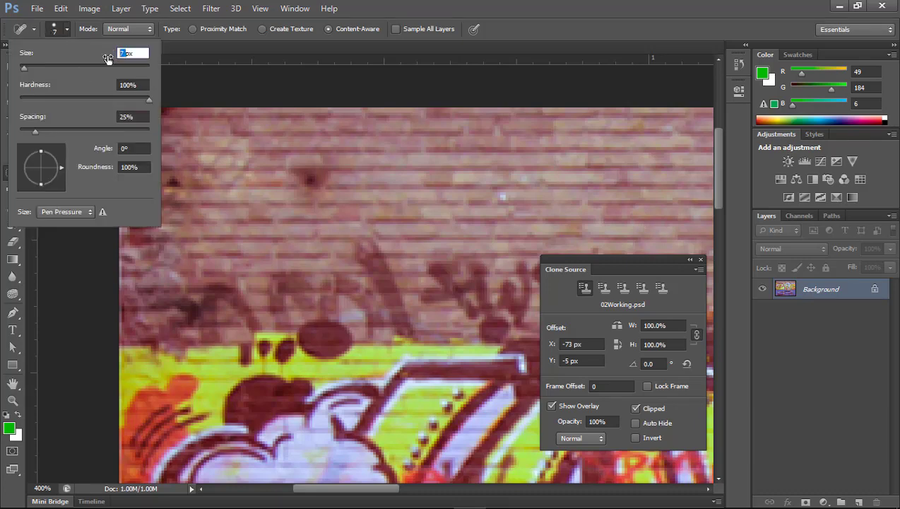
{"action": "type", "text": "40"}
{"action": "key", "text": "Tab"}
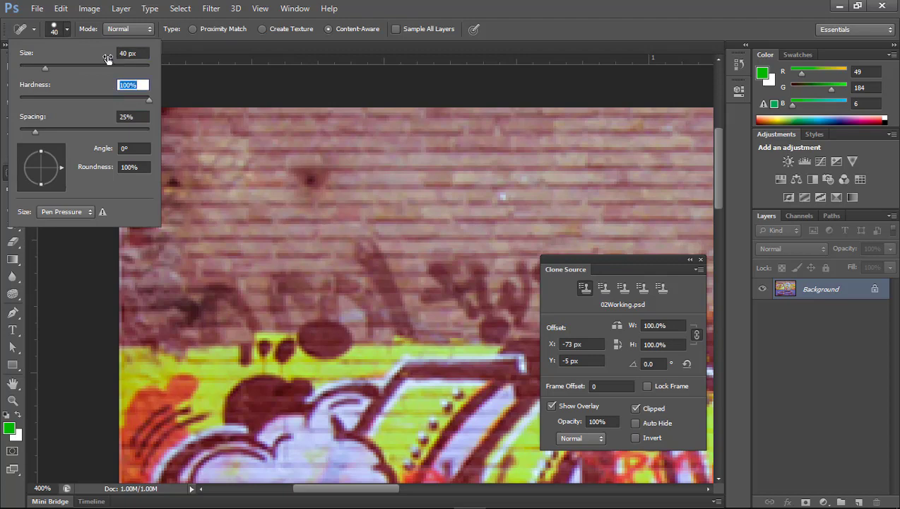
{"action": "key", "text": "Return"}
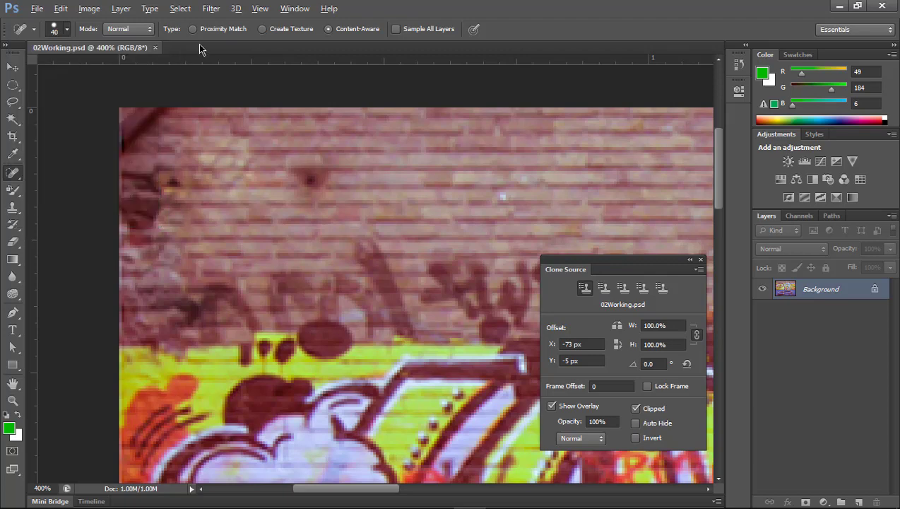
{"action": "key", "text": "alt+Tab"}
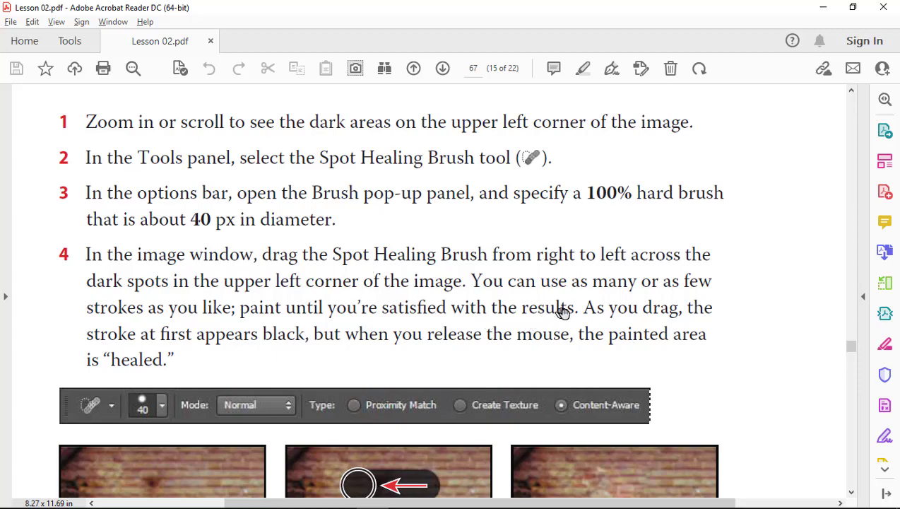
{"action": "scroll", "coordinate": [564, 310], "scroll_direction": "down", "scroll_amount": 3}
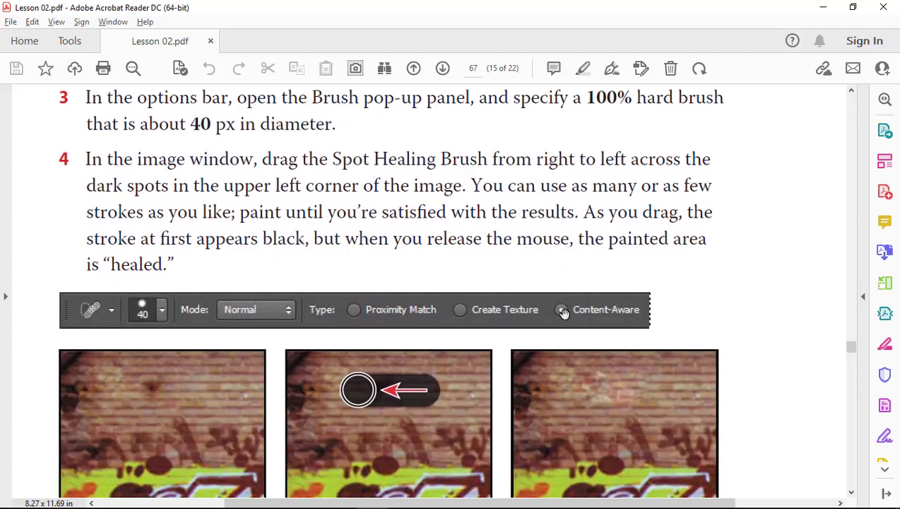
Heal the upper-left wall's dark spots with one right-to-left stroke and begin File > Save.
{"action": "key", "text": "alt+Tab"}
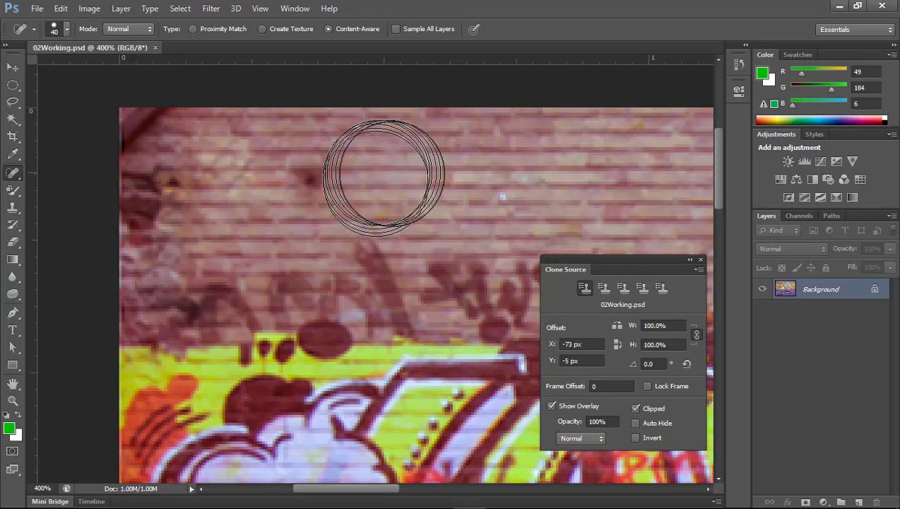
{"action": "left_click_drag", "start_coordinate": [431, 176], "coordinate": [302, 171]}
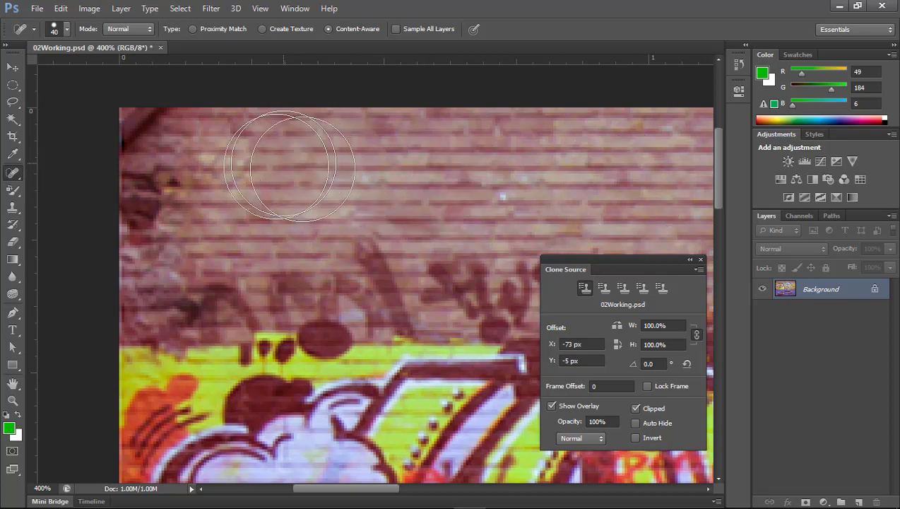
{"action": "key", "text": "alt+Tab"}
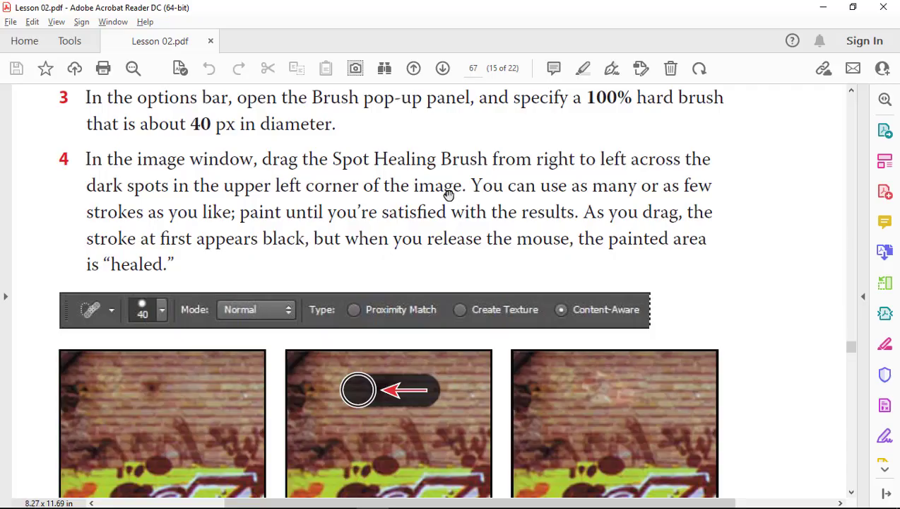
{"action": "scroll", "coordinate": [408, 241], "scroll_direction": "down", "scroll_amount": 3}
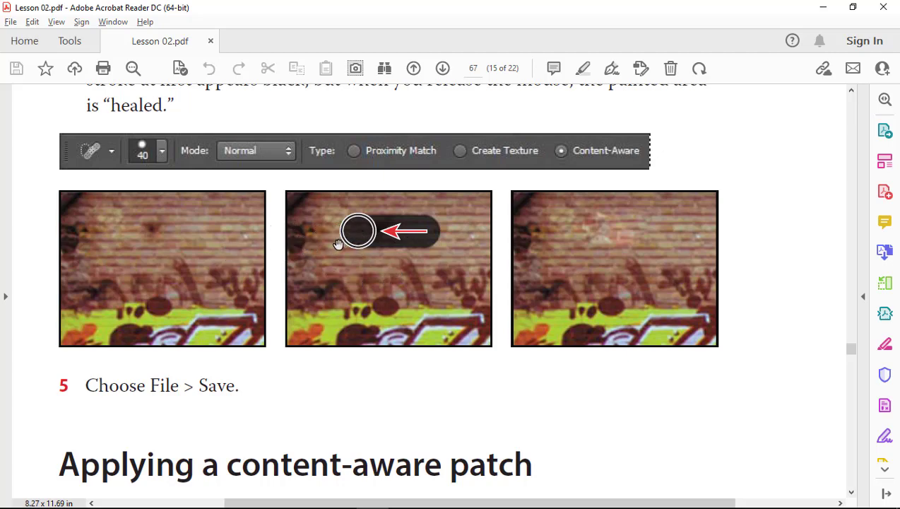
{"action": "key", "text": "alt+Tab"}
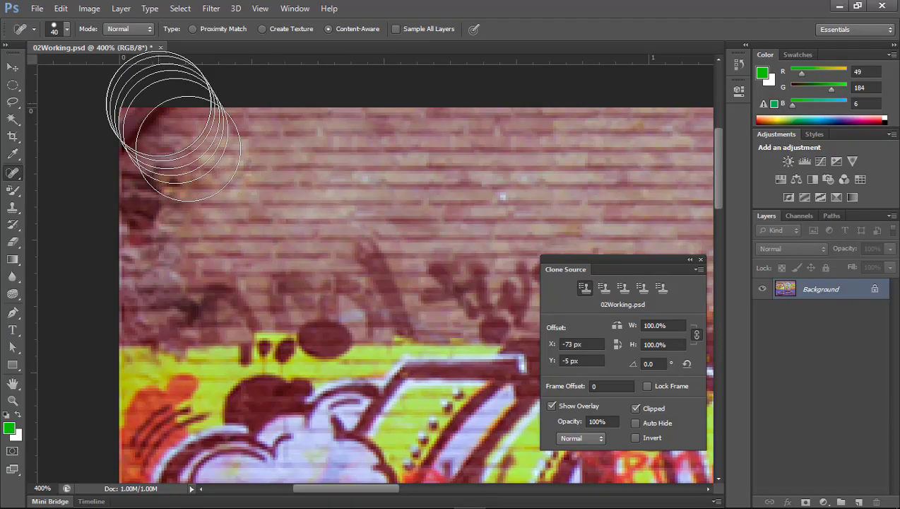
{"action": "left_click", "coordinate": [34, 9]}
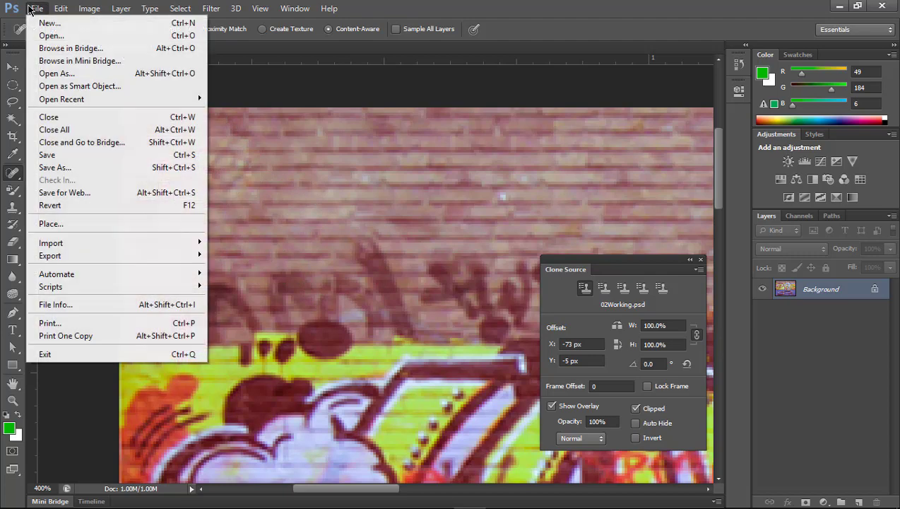
Save 02Working.psd, then read the content-aware patch steps 1–4 on page 16.
{"action": "left_click", "coordinate": [88, 155]}
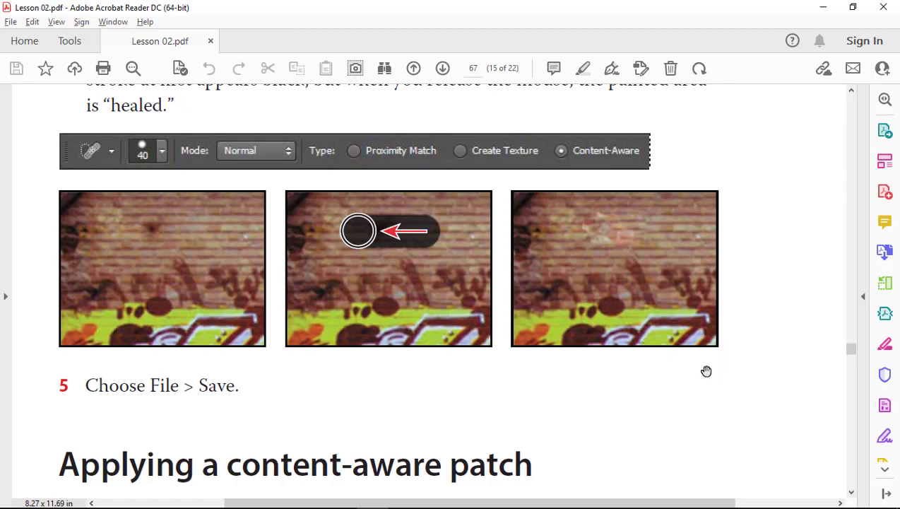
{"action": "scroll", "coordinate": [706, 371], "scroll_direction": "down", "scroll_amount": 3}
{"action": "scroll", "coordinate": [706, 371], "scroll_direction": "down", "scroll_amount": 3}
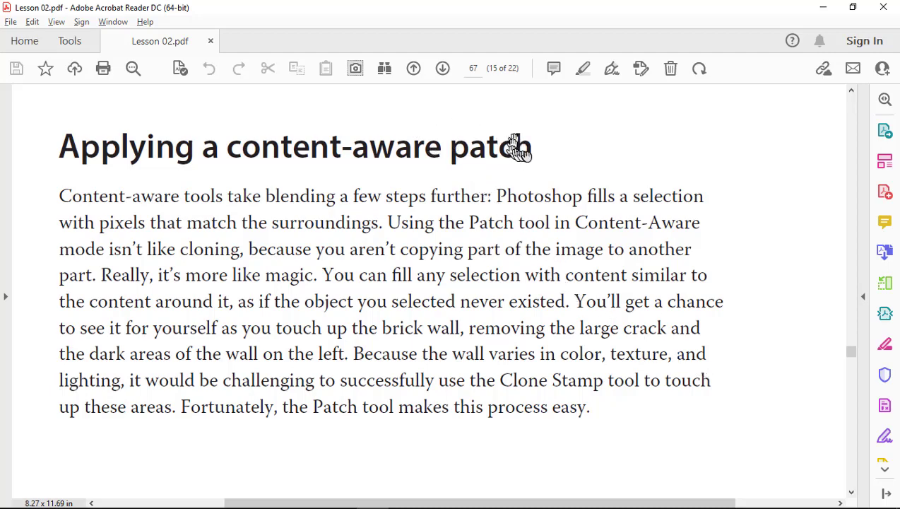
{"action": "scroll", "coordinate": [526, 148], "scroll_direction": "down", "scroll_amount": 3}
{"action": "scroll", "coordinate": [527, 156], "scroll_direction": "down", "scroll_amount": 3}
{"action": "scroll", "coordinate": [526, 157], "scroll_direction": "down", "scroll_amount": 3}
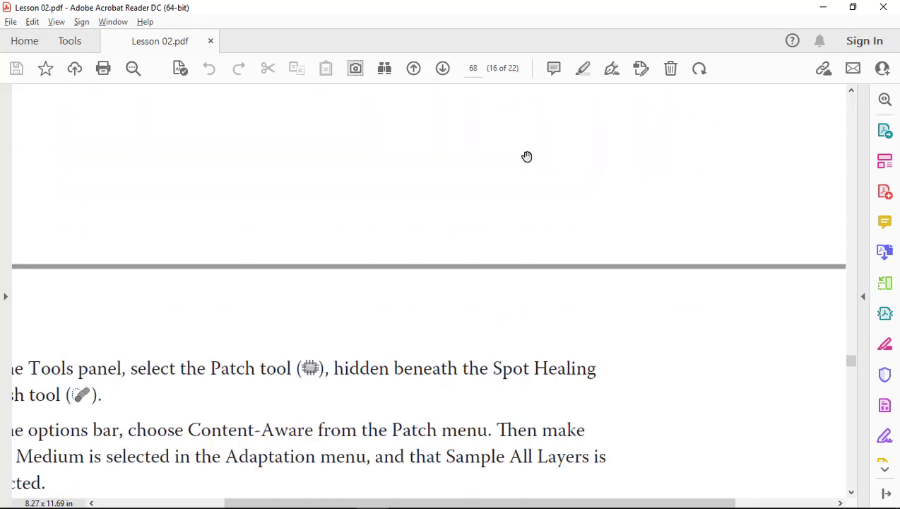
{"action": "scroll", "coordinate": [527, 157], "scroll_direction": "down", "scroll_amount": 3}
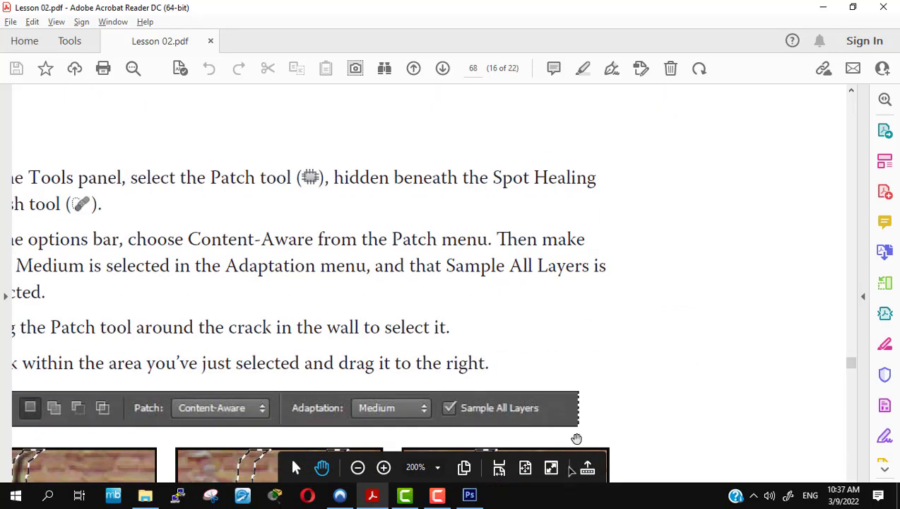
{"action": "mouse_move", "coordinate": [459, 332]}
{"action": "left_mouse_down"}
{"action": "mouse_move", "coordinate": [586, 337]}
{"action": "mouse_move", "coordinate": [579, 297]}
{"action": "mouse_move", "coordinate": [621, 261]}
{"action": "left_mouse_up"}
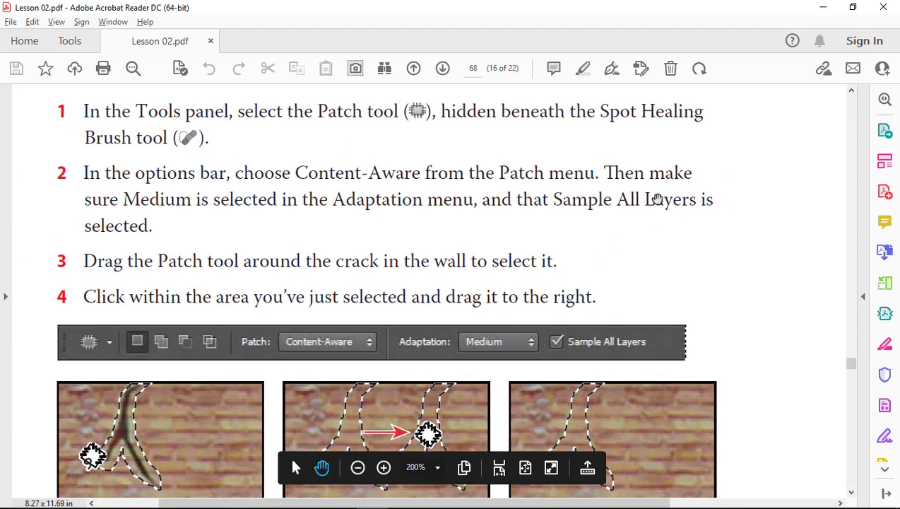
{"action": "key", "text": "alt+Tab"}
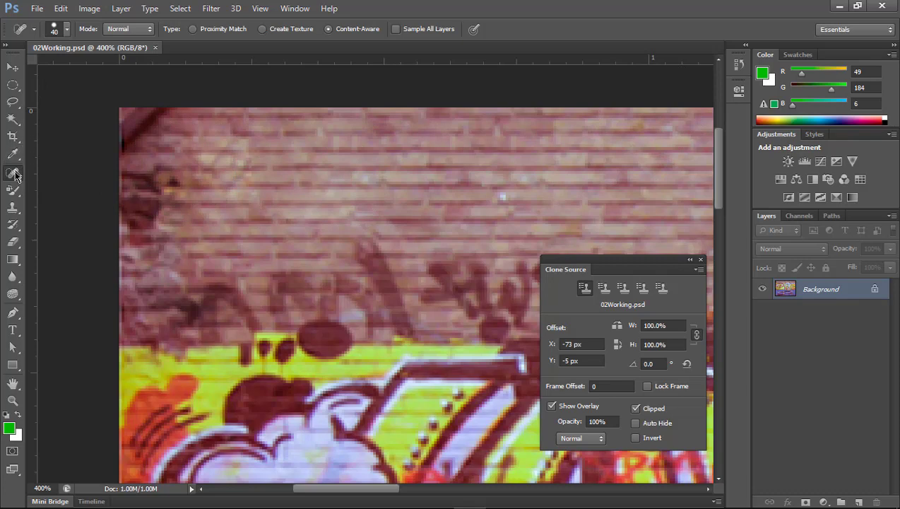
{"action": "left_click", "coordinate": [15, 176]}
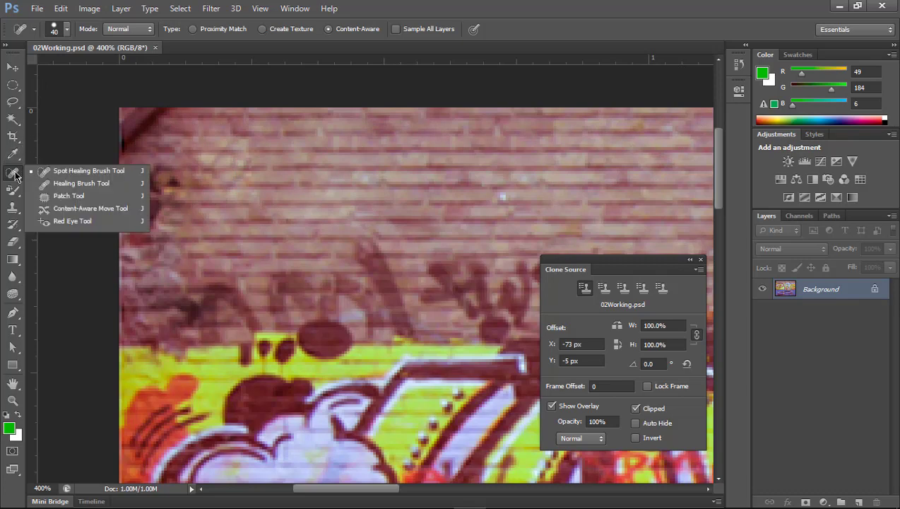
{"action": "left_click", "coordinate": [69, 196]}
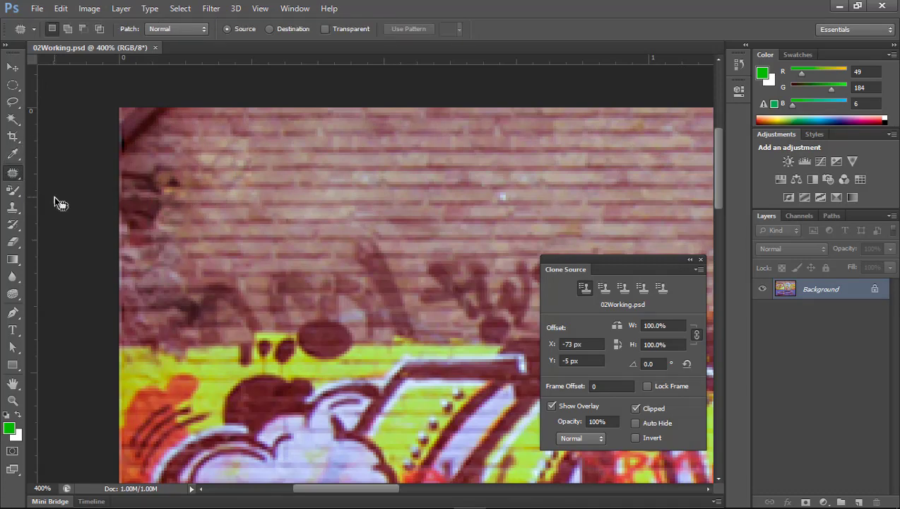
{"action": "double_click", "coordinate": [14, 401]}
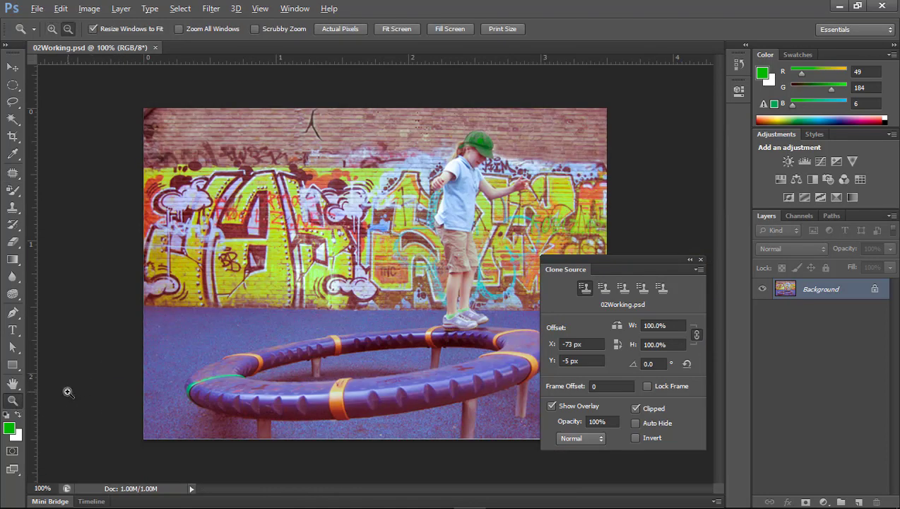
{"action": "key", "text": "alt+Tab"}
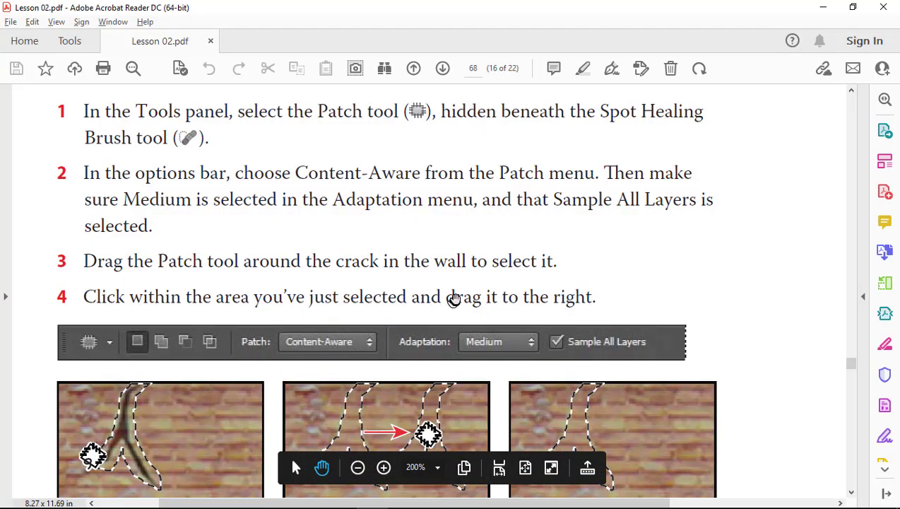
{"action": "scroll", "coordinate": [454, 299], "scroll_direction": "down", "scroll_amount": 3}
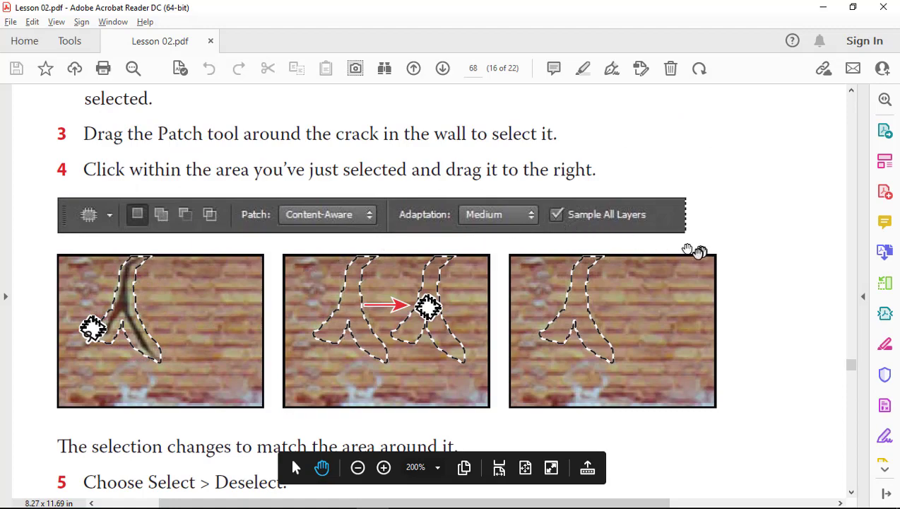
{"action": "key", "text": "alt+Tab"}
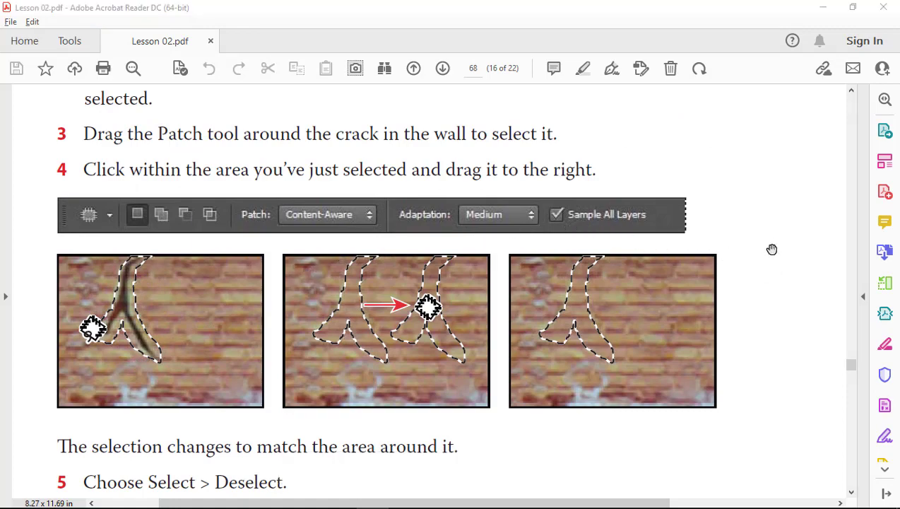
{"action": "key", "text": "alt+Tab"}
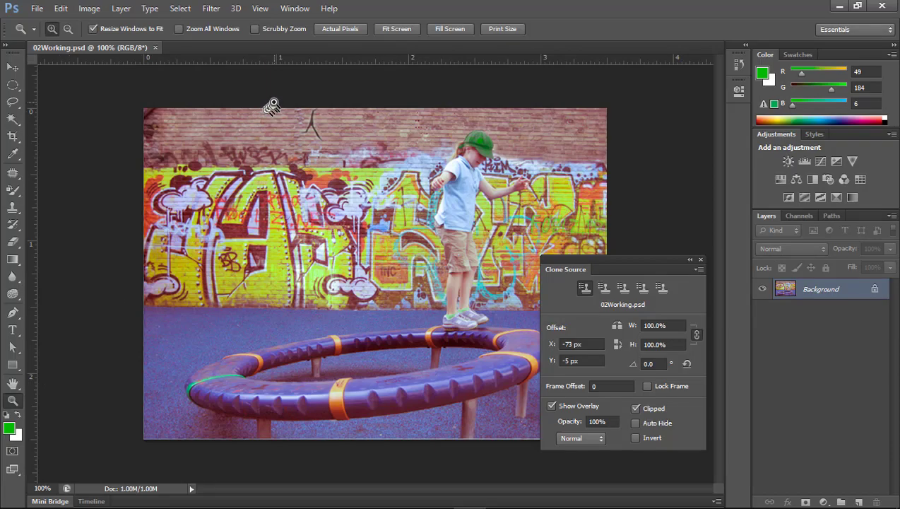
Zoom to 400% on the dark crack in the upper brick wall and frame it.
{"action": "left_click_drag", "start_coordinate": [272, 105], "coordinate": [375, 165]}
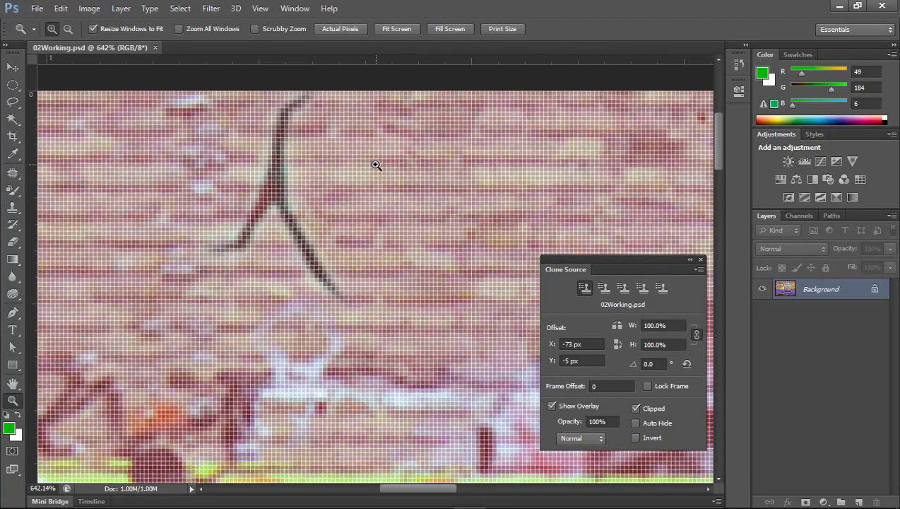
{"action": "left_click", "coordinate": [419, 200], "text": "alt"}
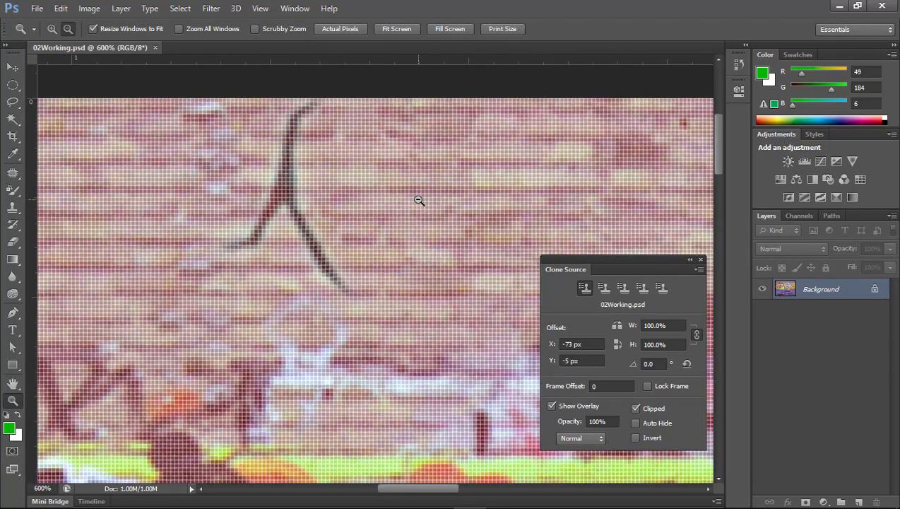
{"action": "left_click", "coordinate": [419, 200], "text": "alt"}
{"action": "left_click", "coordinate": [419, 200], "text": "alt"}
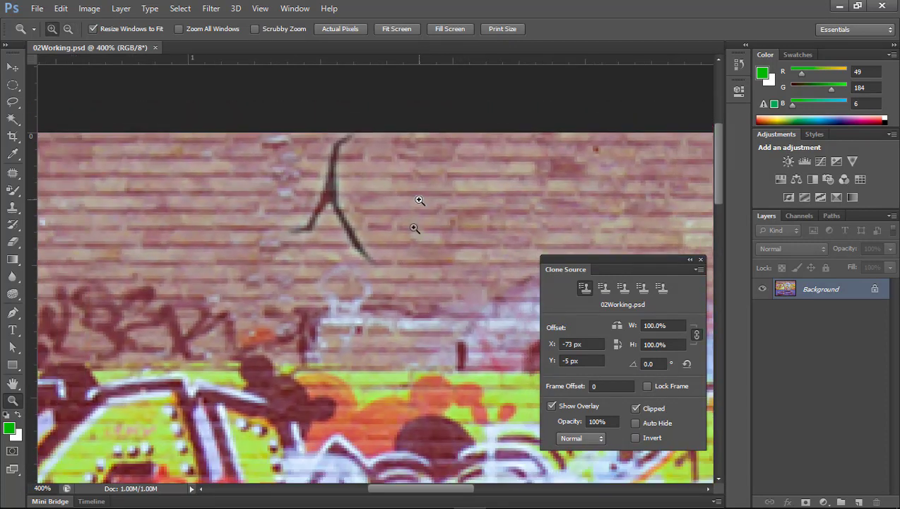
{"action": "left_click_drag", "start_coordinate": [446, 265], "coordinate": [331, 233]}
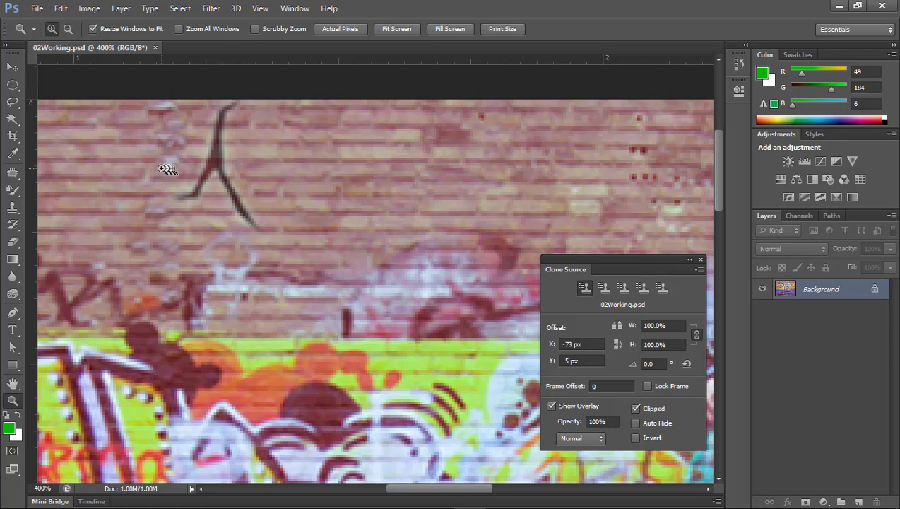
{"action": "left_click", "coordinate": [13, 176]}
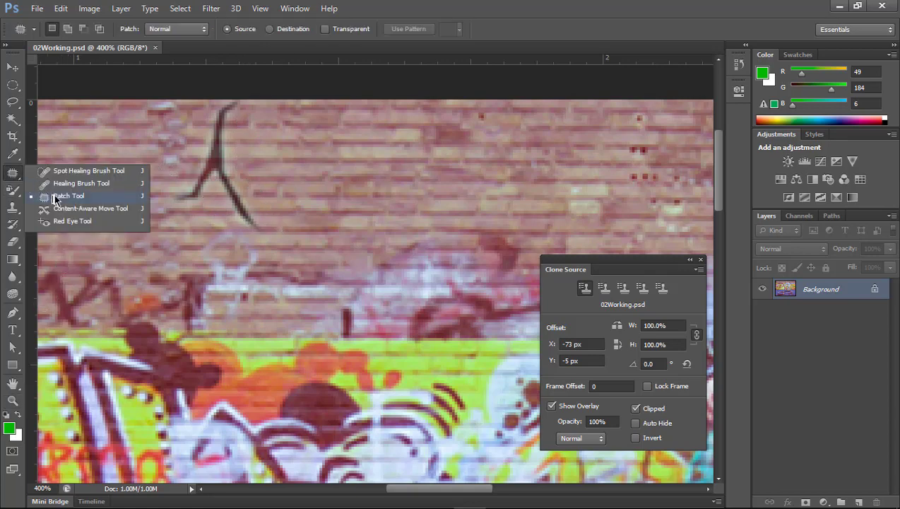
Patch the Y-shaped crack in the upper brick wall with clean brick from its right.
{"action": "left_click", "coordinate": [56, 200]}
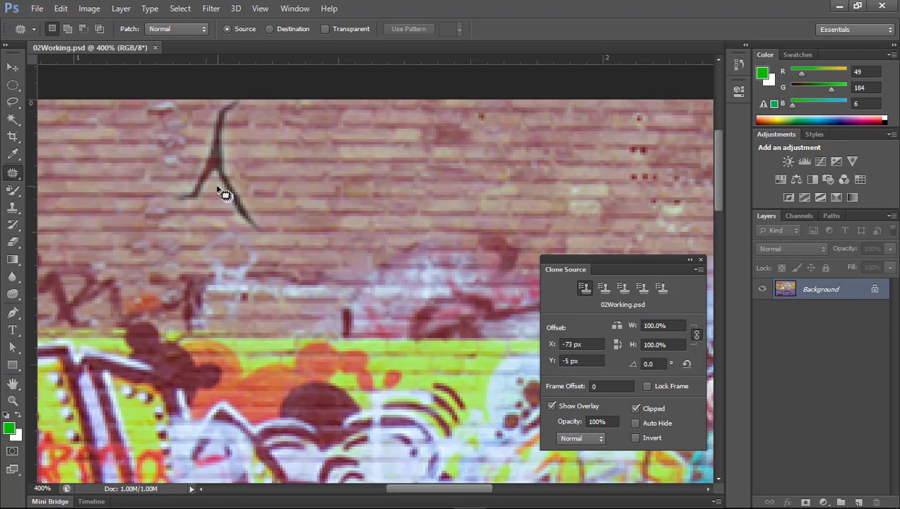
{"action": "mouse_move", "coordinate": [217, 188]}
{"action": "left_mouse_down"}
{"action": "mouse_move", "coordinate": [195, 145]}
{"action": "mouse_move", "coordinate": [203, 110]}
{"action": "mouse_move", "coordinate": [253, 101]}
{"action": "mouse_move", "coordinate": [246, 128]}
{"action": "mouse_move", "coordinate": [256, 193]}
{"action": "mouse_move", "coordinate": [280, 233]}
{"action": "mouse_move", "coordinate": [253, 233]}
{"action": "mouse_move", "coordinate": [215, 188]}
{"action": "left_mouse_up"}
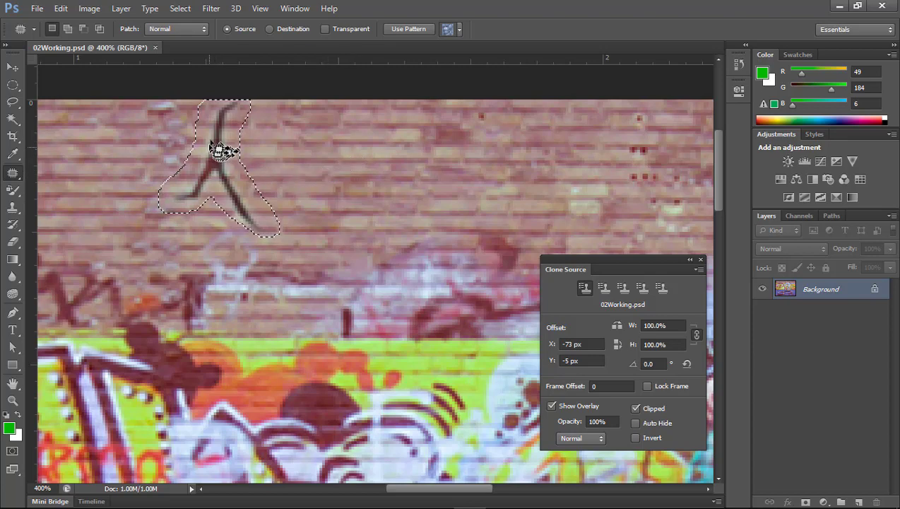
{"action": "left_click_drag", "start_coordinate": [217, 146], "coordinate": [316, 148]}
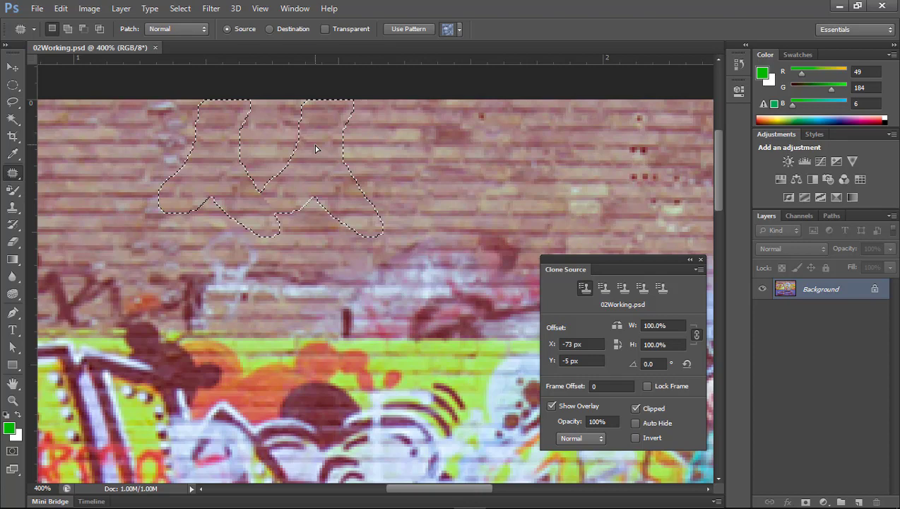
{"action": "left_click_drag", "start_coordinate": [315, 148], "coordinate": [318, 149]}
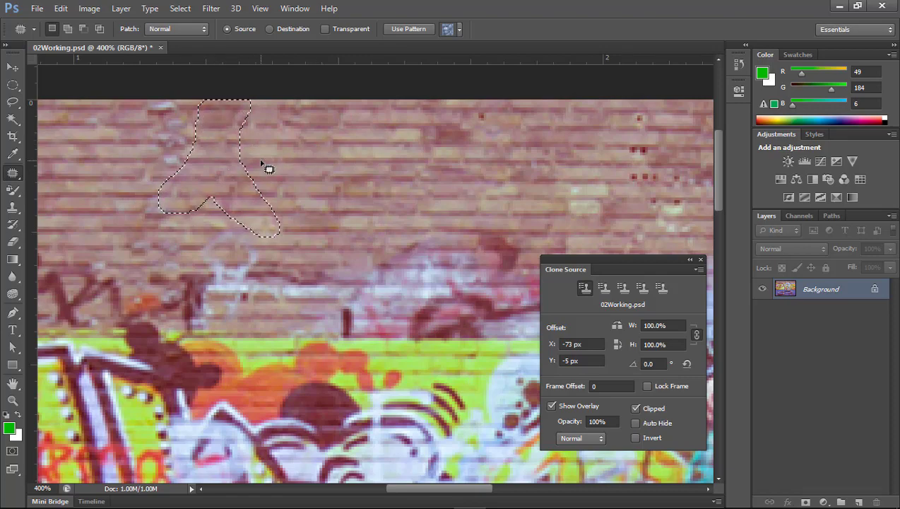
{"action": "key", "text": "alt+Tab"}
Read the lesson PDF's steps for the wall's darker left edge, then return to Photoshop.
{"action": "scroll", "coordinate": [816, 320], "scroll_direction": "down", "scroll_amount": 3}
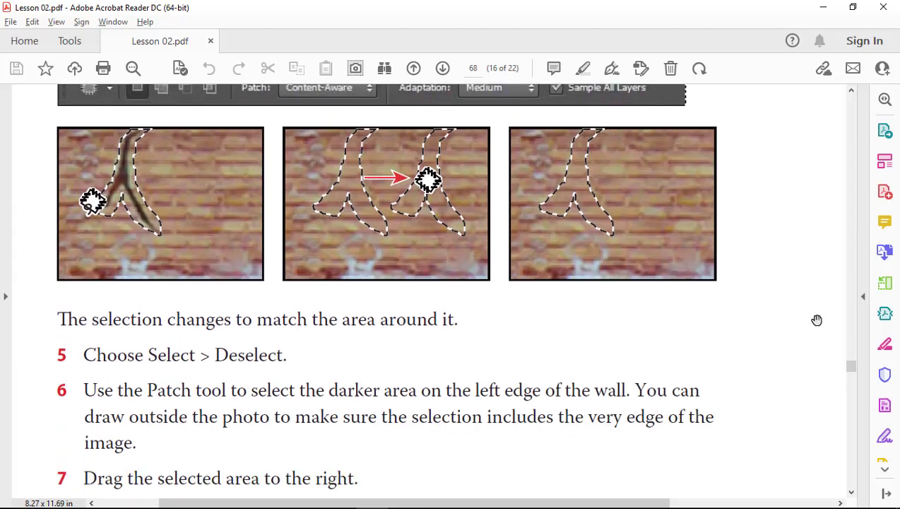
{"action": "scroll", "coordinate": [817, 320], "scroll_direction": "down", "scroll_amount": 2}
{"action": "scroll", "coordinate": [816, 320], "scroll_direction": "down", "scroll_amount": 4}
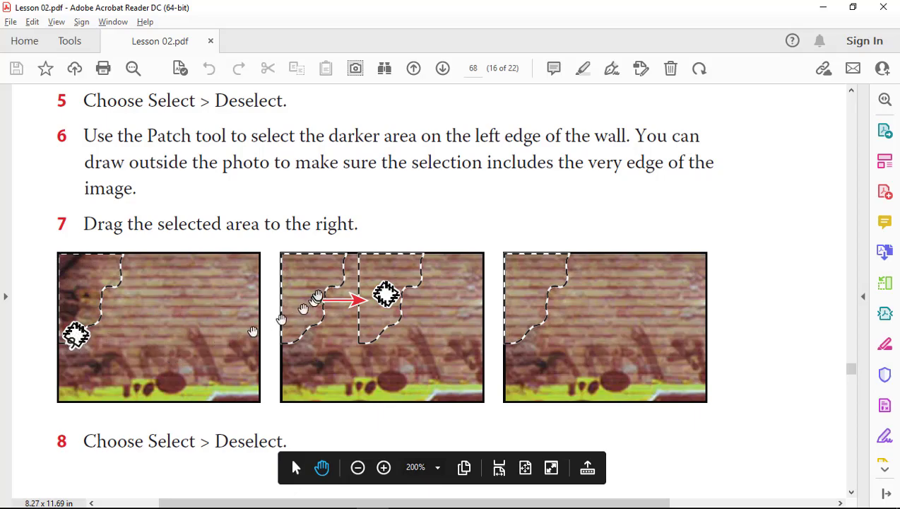
{"action": "key", "text": "alt+Tab"}
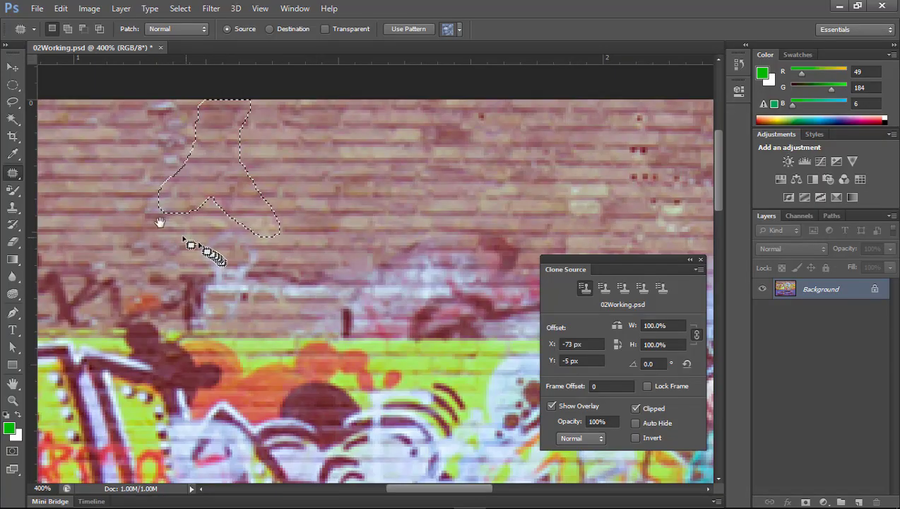
Outline the dark left edge of the wall and patch it with lighter brick from the right.
{"action": "mouse_move", "coordinate": [207, 248]}
{"action": "left_mouse_down"}
{"action": "mouse_move", "coordinate": [438, 202]}
{"action": "mouse_move", "coordinate": [302, 195]}
{"action": "left_mouse_up"}
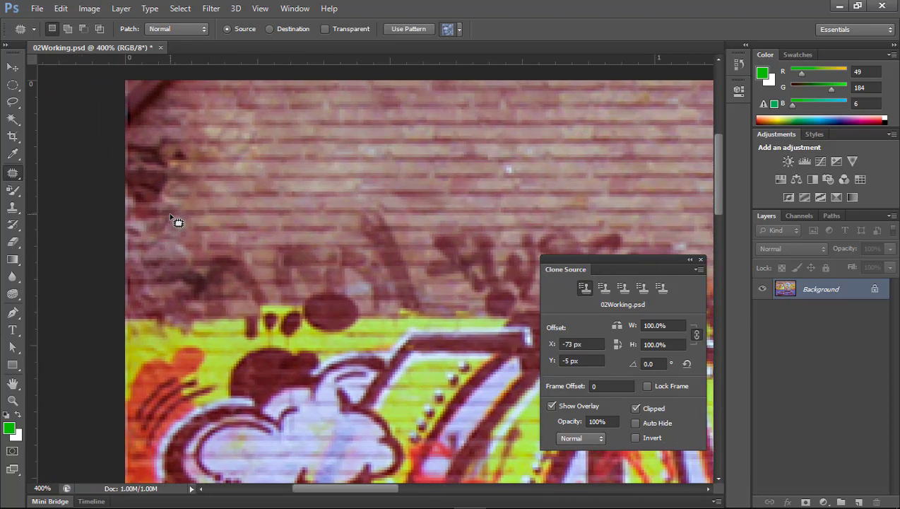
{"action": "left_click_drag", "start_coordinate": [173, 218], "coordinate": [206, 167]}
{"action": "left_click_drag", "start_coordinate": [205, 80], "coordinate": [80, 210]}
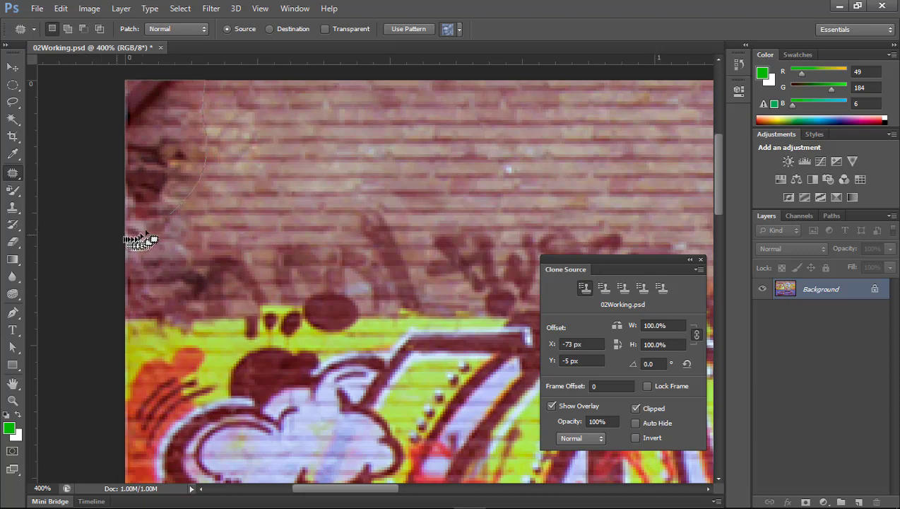
{"action": "left_click_drag", "start_coordinate": [80, 209], "coordinate": [178, 212]}
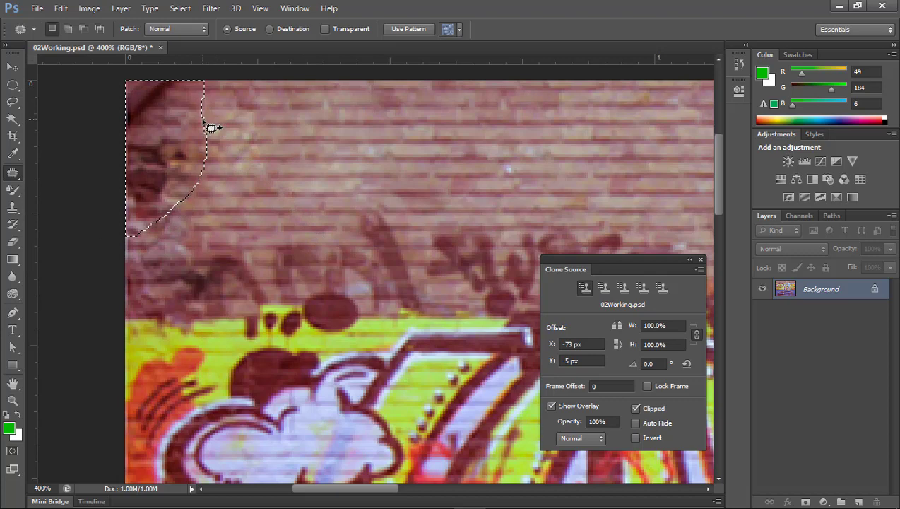
{"action": "mouse_move", "coordinate": [219, 138]}
{"action": "left_mouse_down"}
{"action": "mouse_move", "coordinate": [206, 182]}
{"action": "mouse_move", "coordinate": [166, 148]}
{"action": "mouse_move", "coordinate": [269, 142]}
{"action": "left_mouse_up"}
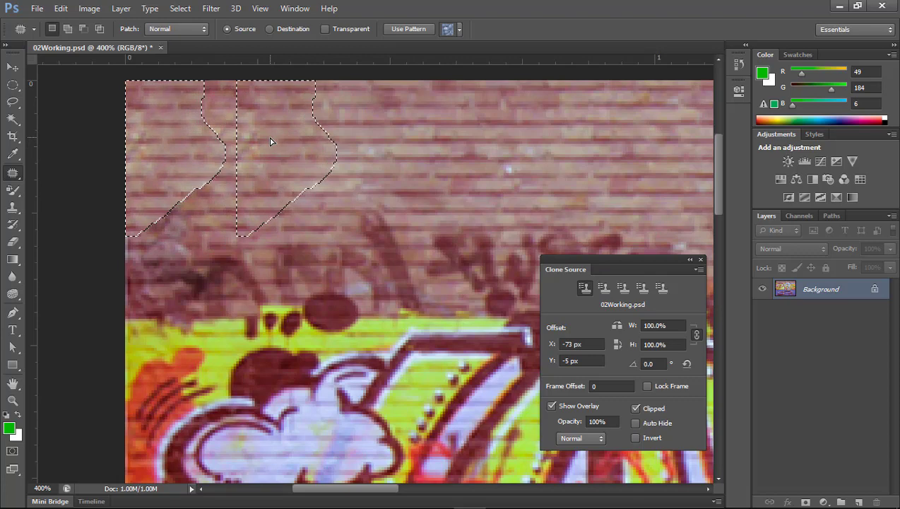
{"action": "left_click_drag", "start_coordinate": [271, 142], "coordinate": [277, 146]}
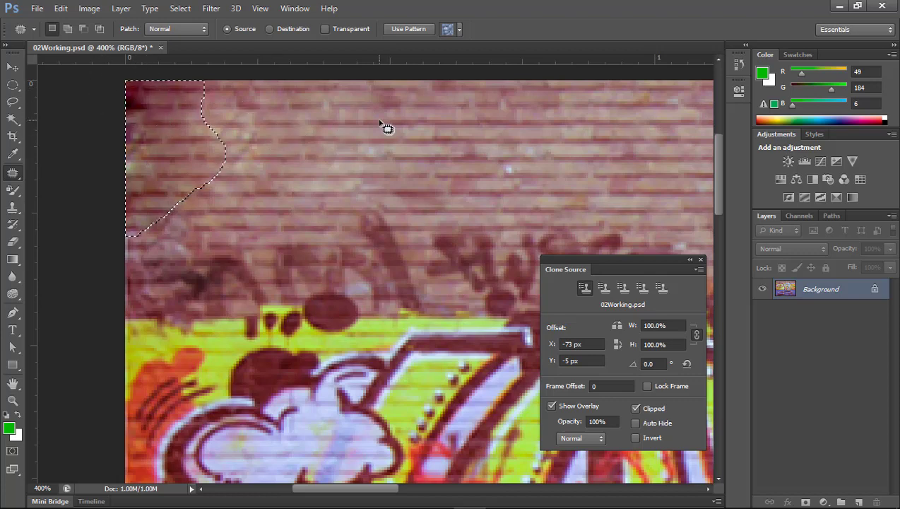
Re-patch the wall's left edge with brick from the right and deselect it.
{"action": "key", "text": "alt+Tab"}
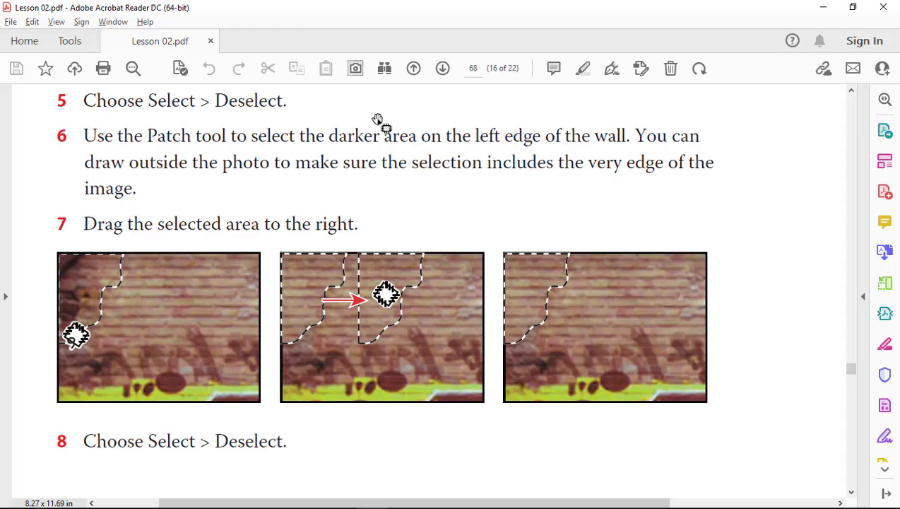
{"action": "scroll", "coordinate": [555, 247], "scroll_direction": "down", "scroll_amount": 2}
{"action": "scroll", "coordinate": [572, 254], "scroll_direction": "down", "scroll_amount": 3}
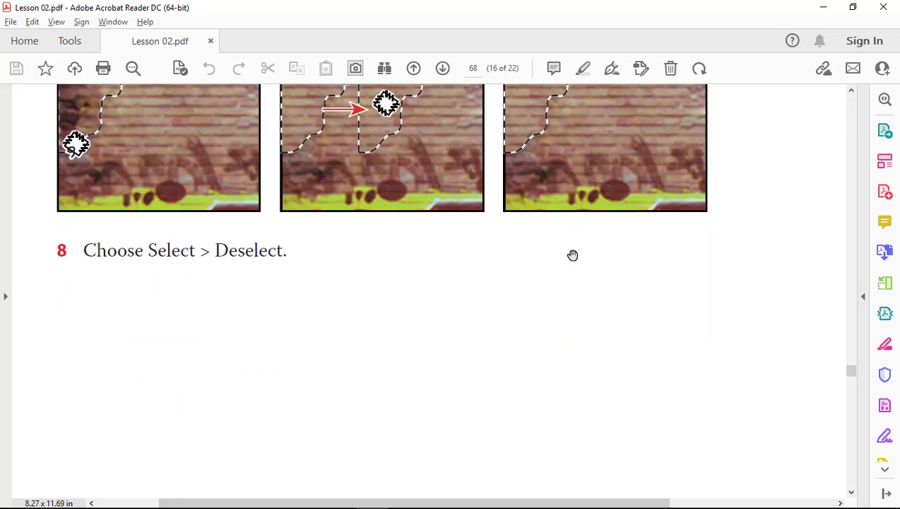
{"action": "key", "text": "alt+Tab"}
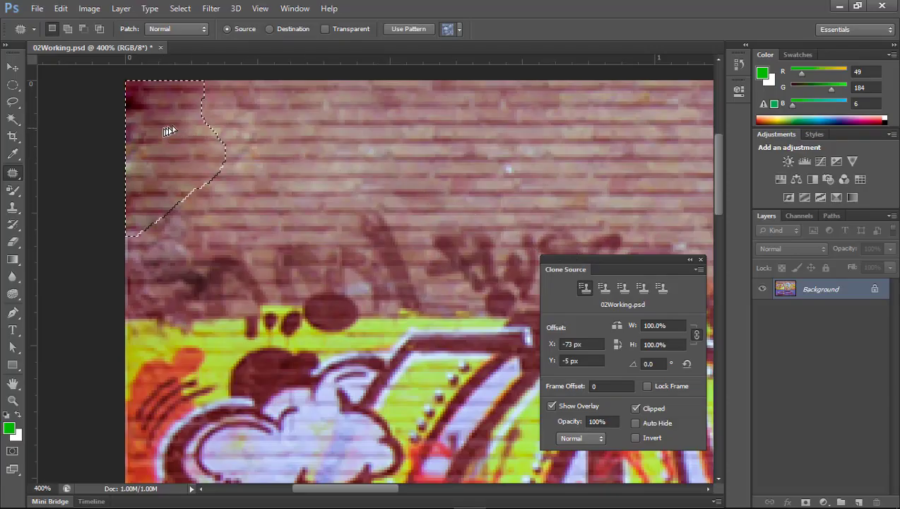
{"action": "left_click_drag", "start_coordinate": [170, 130], "coordinate": [265, 137]}
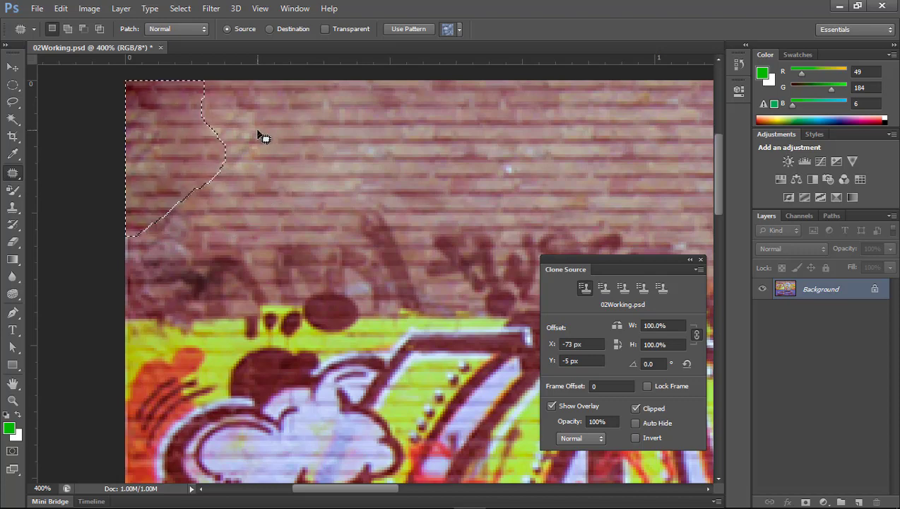
{"action": "key", "text": "ctrl+d"}
Bring the lesson's Unsharp Mask Amount, Radius and Threshold steps into view in the PDF.
{"action": "key", "text": "alt+Tab"}
{"action": "scroll", "coordinate": [327, 210], "scroll_direction": "down", "scroll_amount": 5}
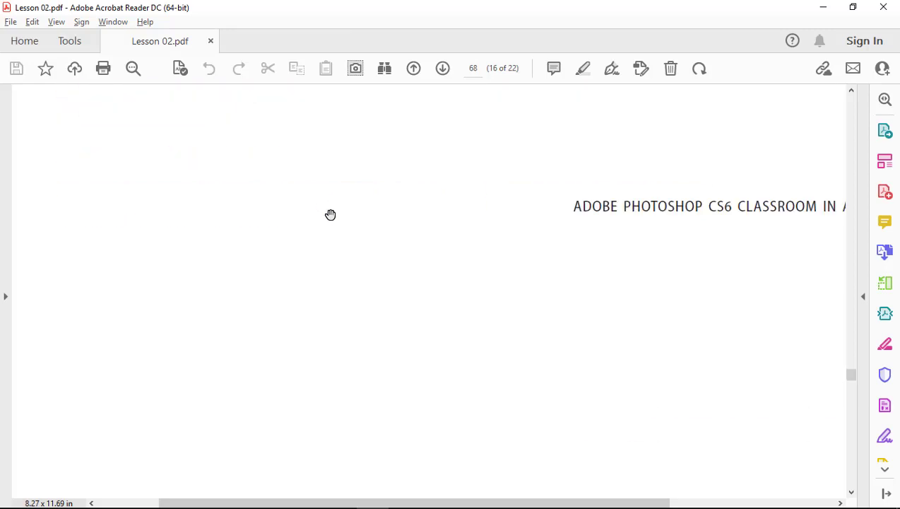
{"action": "scroll", "coordinate": [329, 212], "scroll_direction": "down", "scroll_amount": 5}
{"action": "scroll", "coordinate": [329, 213], "scroll_direction": "down", "scroll_amount": 5}
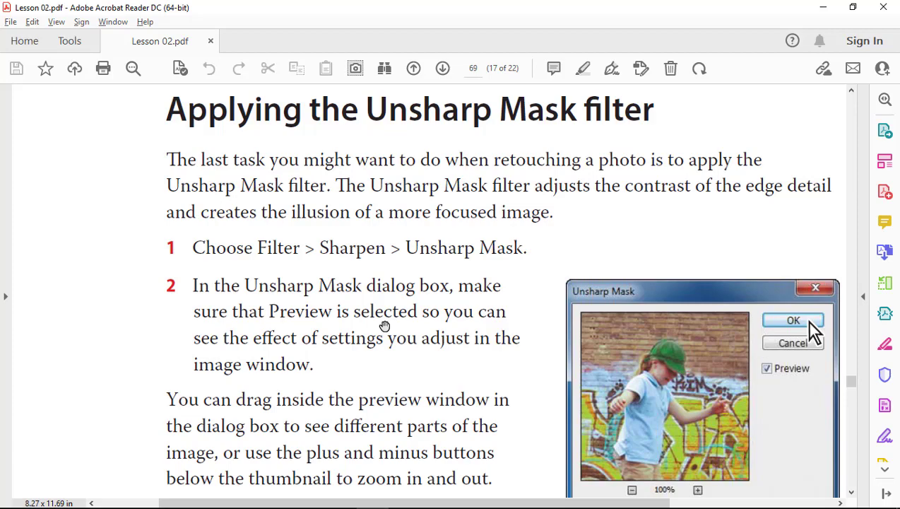
{"action": "mouse_move", "coordinate": [444, 368]}
{"action": "left_mouse_down"}
{"action": "mouse_move", "coordinate": [424, 150]}
{"action": "mouse_move", "coordinate": [385, 274]}
{"action": "left_mouse_up"}
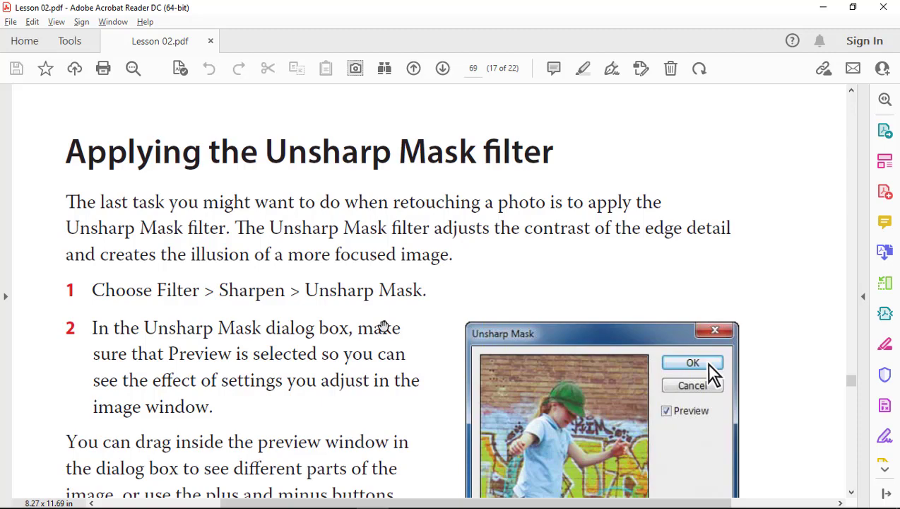
{"action": "left_click_drag", "start_coordinate": [391, 417], "coordinate": [378, 256]}
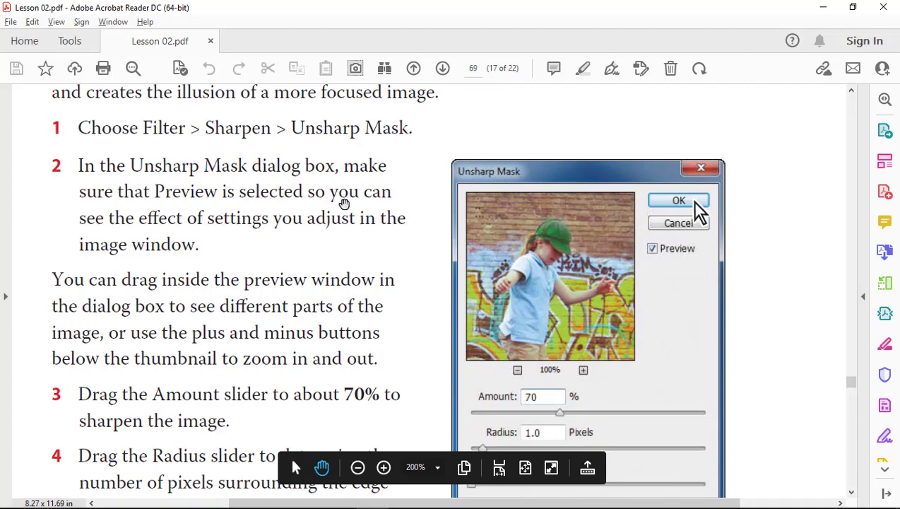
{"action": "left_click_drag", "start_coordinate": [344, 316], "coordinate": [346, 177]}
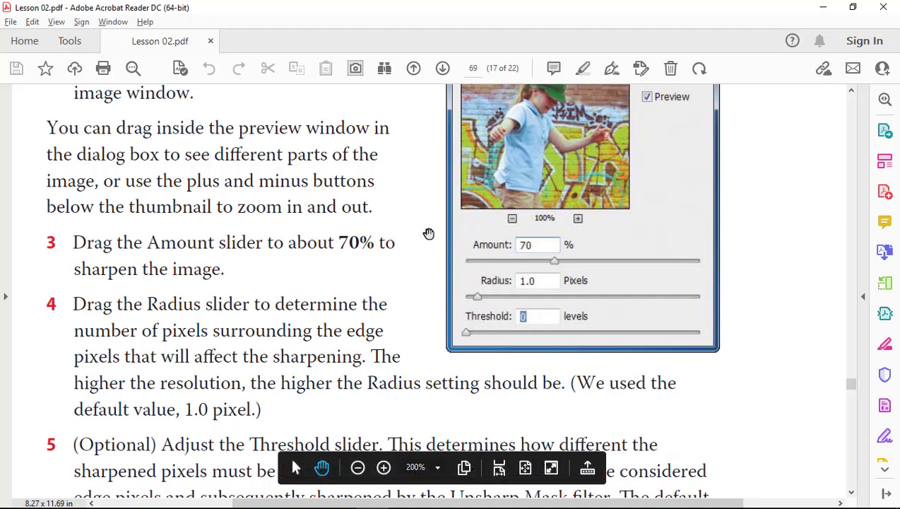
{"action": "key", "text": "alt+Tab"}
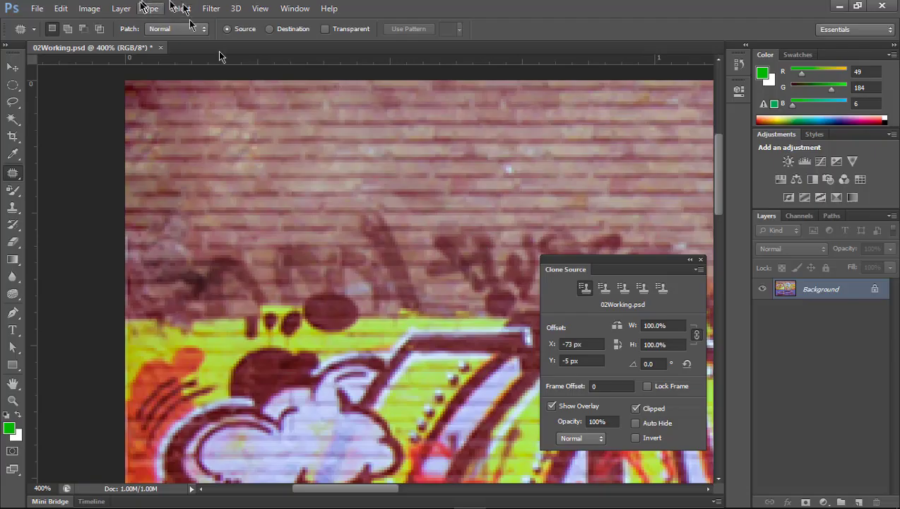
Open Filter > Sharpen > Unsharp Mask and toggle Preview to compare with the original.
{"action": "left_click", "coordinate": [210, 10]}
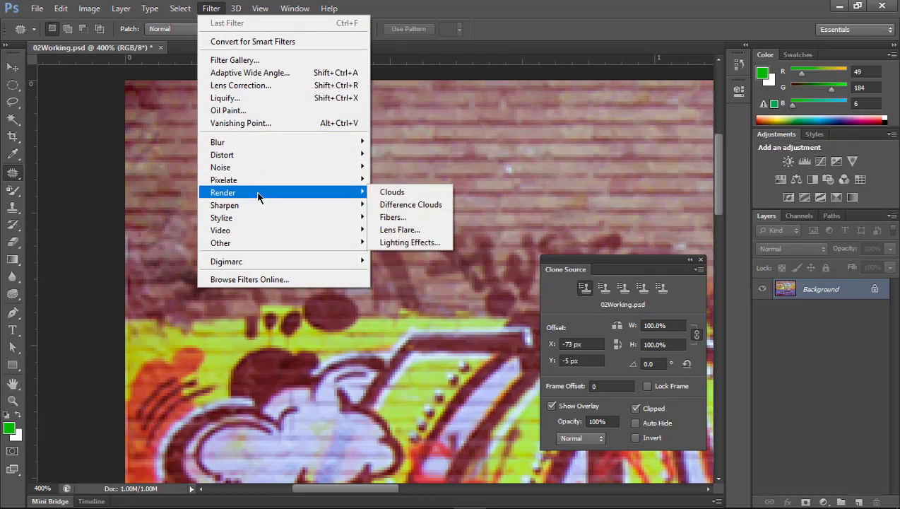
{"action": "mouse_move", "coordinate": [225, 205]}
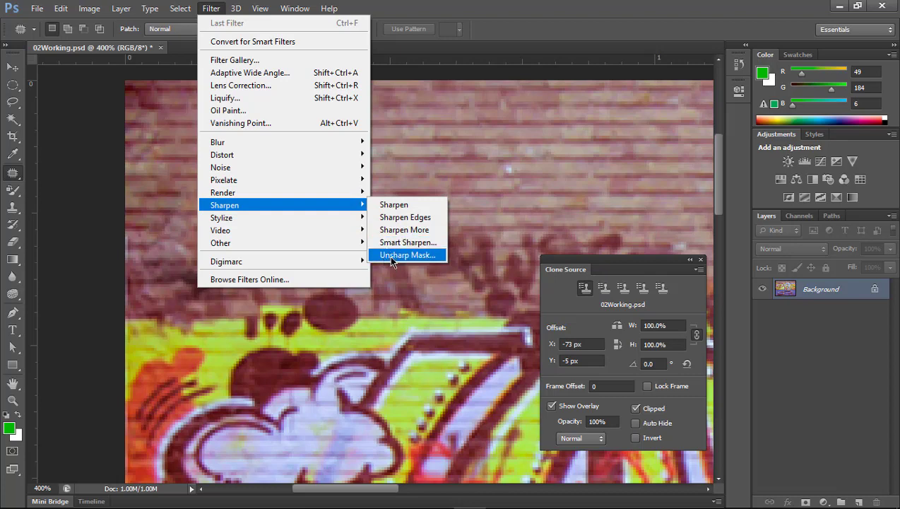
{"action": "left_click", "coordinate": [392, 256]}
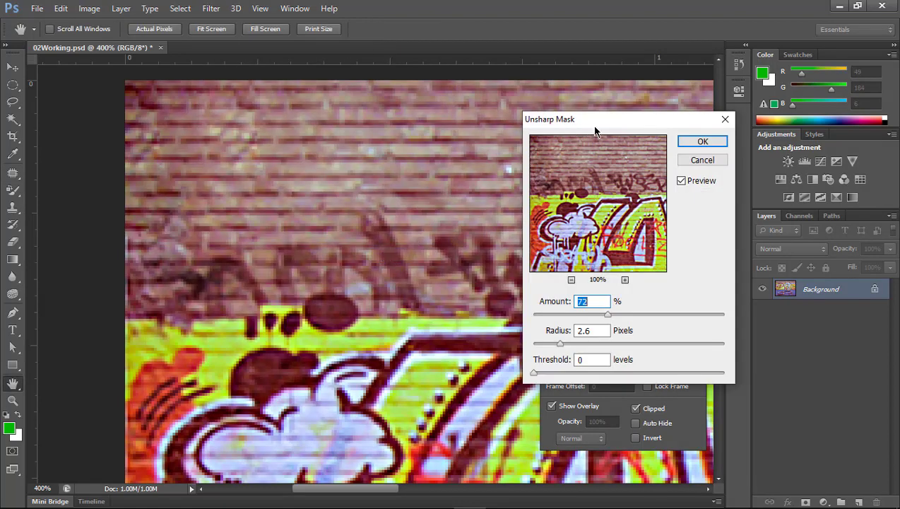
{"action": "left_click", "coordinate": [681, 182]}
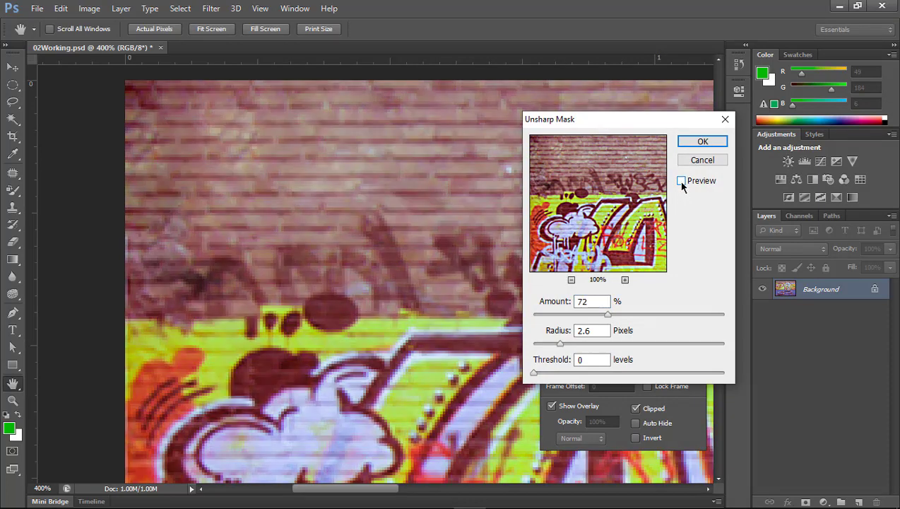
{"action": "left_click", "coordinate": [681, 182]}
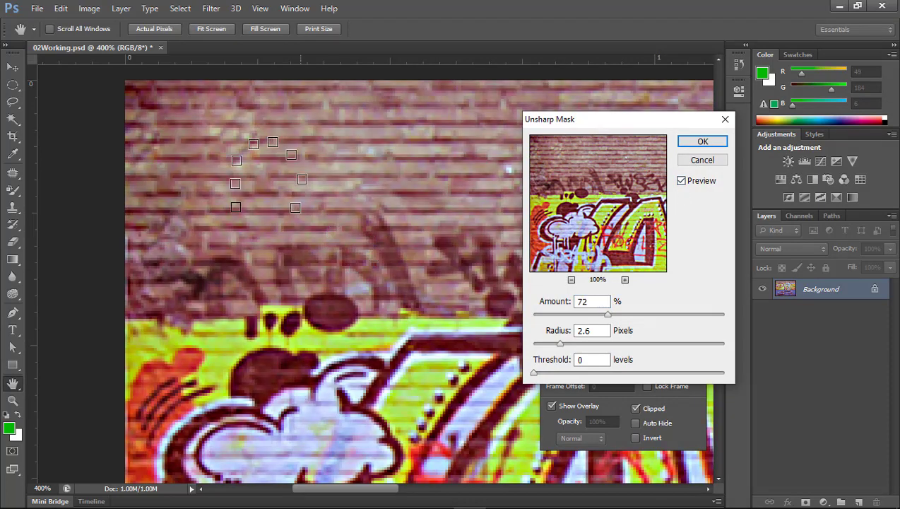
{"action": "left_click", "coordinate": [681, 181]}
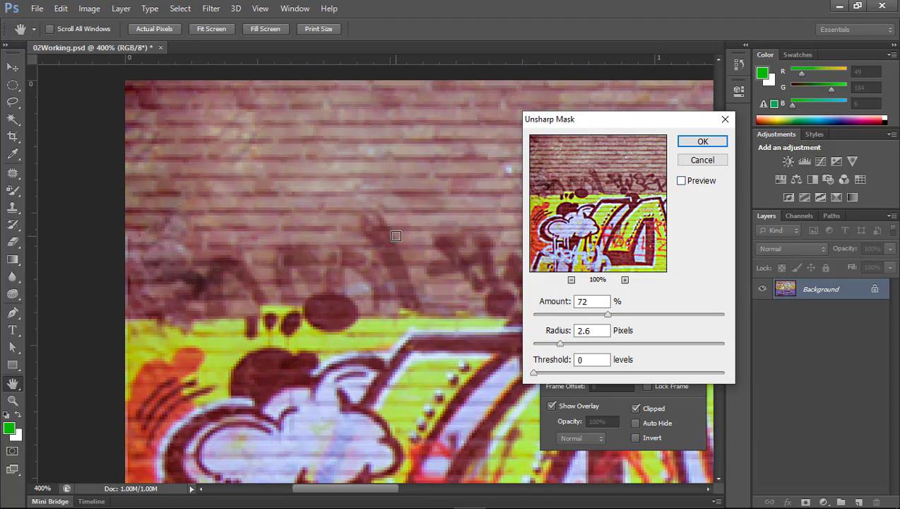
{"action": "left_click", "coordinate": [681, 182]}
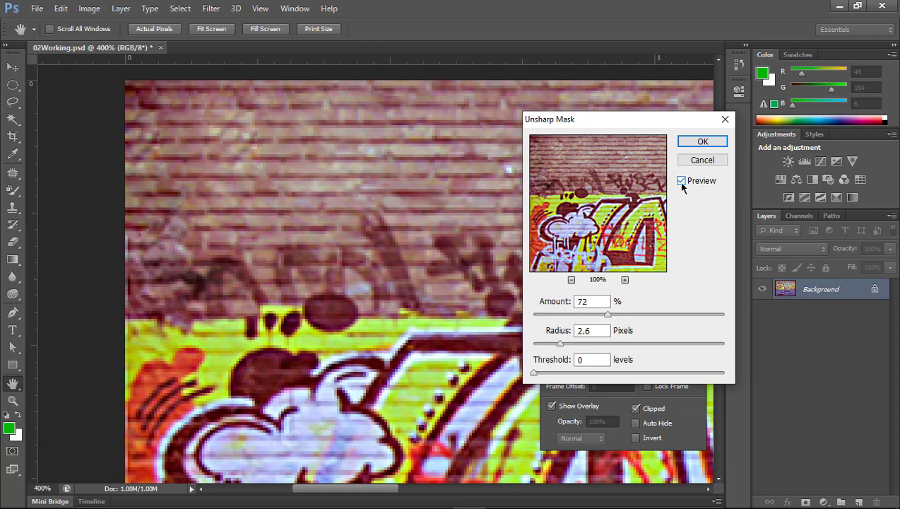
Set the Unsharp Mask Amount to 70% and Radius to 1.0 pixel.
{"action": "key", "text": "alt+Tab"}
{"action": "left_click", "coordinate": [590, 300]}
{"action": "key", "text": "BackSpace"}
{"action": "type", "text": "0"}
{"action": "key", "text": "Tab"}
{"action": "key", "text": "alt+Tab"}
{"action": "double_click", "coordinate": [600, 330]}
{"action": "type", "text": "1.0"}
{"action": "key", "text": "Tab"}
{"action": "key", "text": "alt+Tab"}
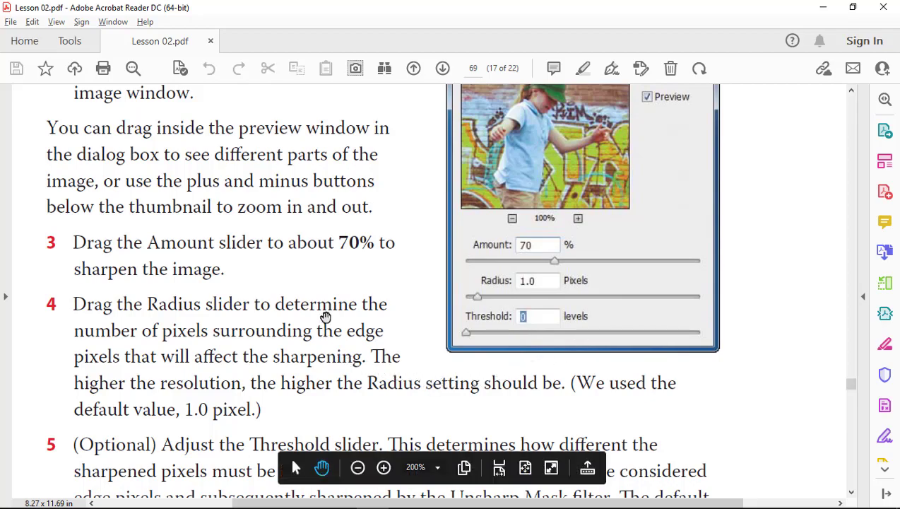
Read the PDF's optional Threshold step and the final apply-and-save steps 5–7.
{"action": "left_click_drag", "start_coordinate": [323, 315], "coordinate": [345, 124]}
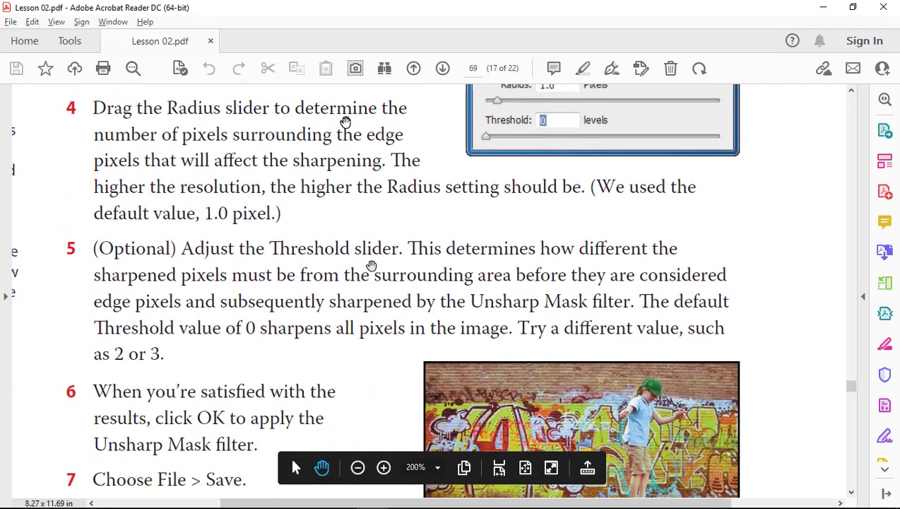
{"action": "left_click_drag", "start_coordinate": [368, 364], "coordinate": [383, 308]}
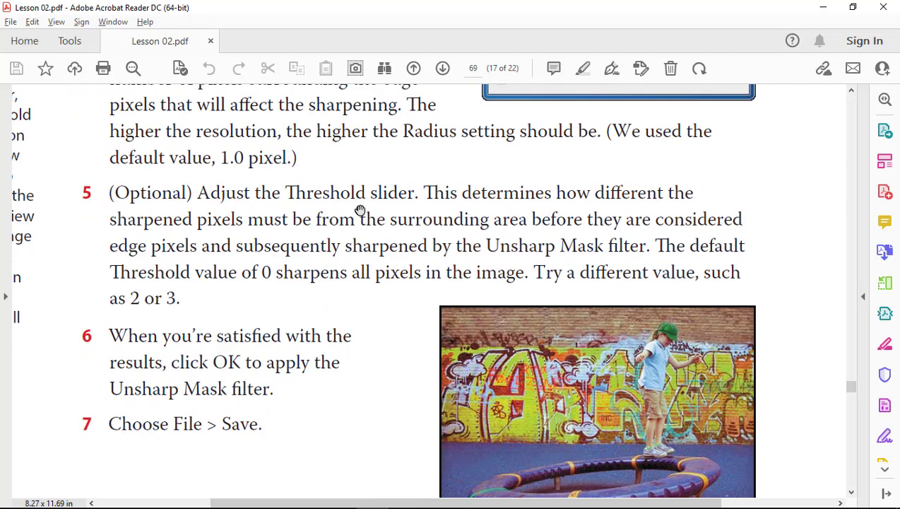
{"action": "left_click_drag", "start_coordinate": [359, 212], "coordinate": [355, 380]}
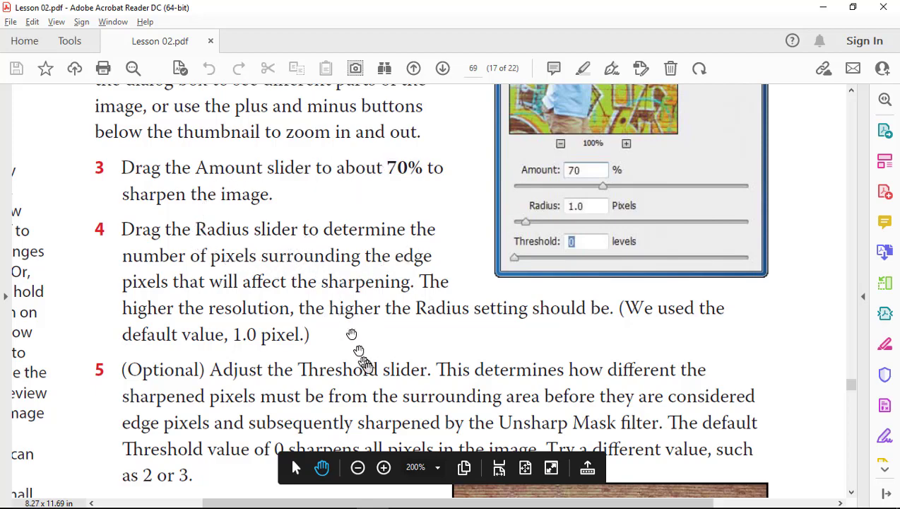
{"action": "left_click_drag", "start_coordinate": [368, 369], "coordinate": [356, 185]}
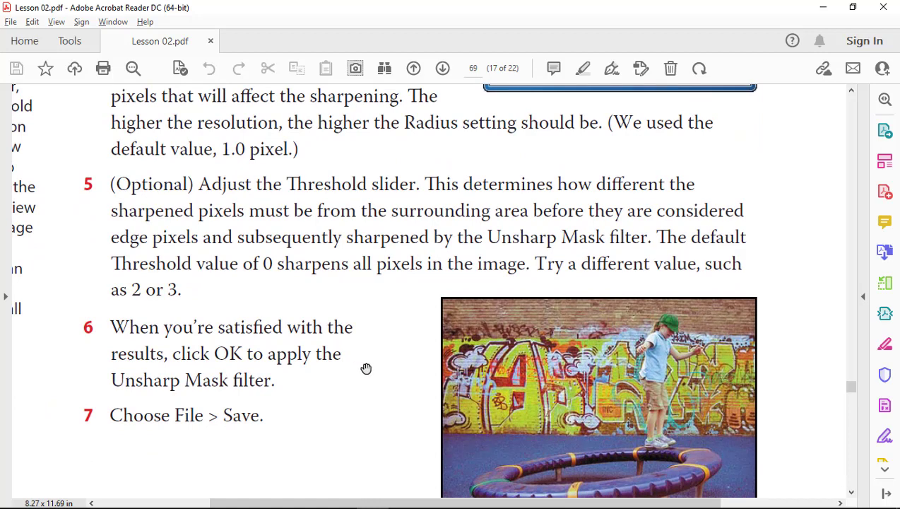
{"action": "key", "text": "alt+Tab"}
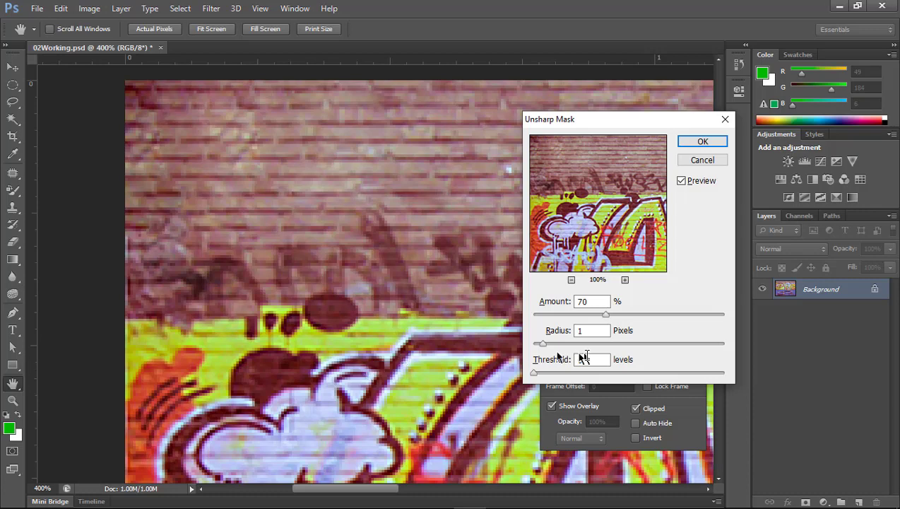
Raise the Unsharp Mask Threshold to 3 levels and toggle Preview to compare.
{"action": "left_click_drag", "start_coordinate": [533, 374], "coordinate": [539, 374]}
{"action": "left_click", "coordinate": [681, 182]}
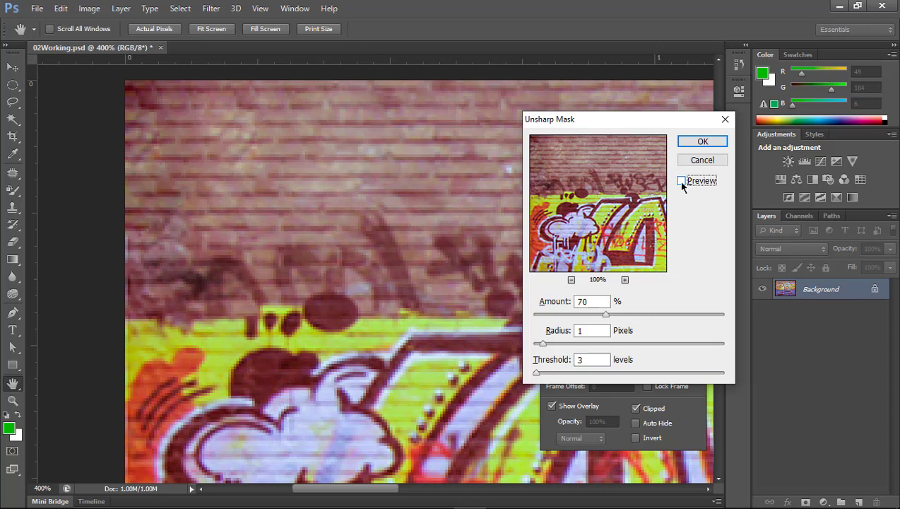
{"action": "left_click", "coordinate": [681, 181]}
{"action": "left_click", "coordinate": [681, 182]}
{"action": "left_click", "coordinate": [681, 182]}
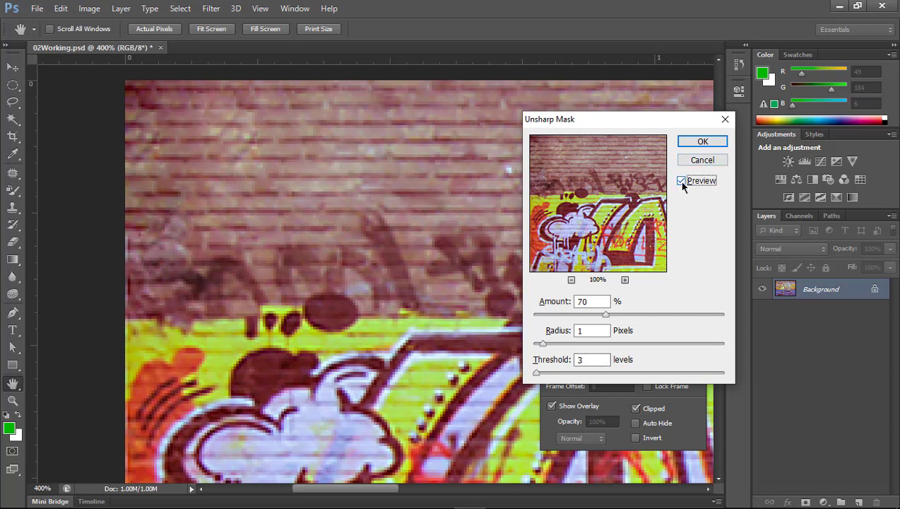
Inspect graffiti areas in the preview, apply the sharpening, and fit the photo in the window.
{"action": "left_click", "coordinate": [595, 193]}
{"action": "mouse_move", "coordinate": [597, 198]}
{"action": "left_mouse_down"}
{"action": "mouse_move", "coordinate": [529, 200]}
{"action": "mouse_move", "coordinate": [597, 178]}
{"action": "mouse_move", "coordinate": [604, 248]}
{"action": "left_mouse_up"}
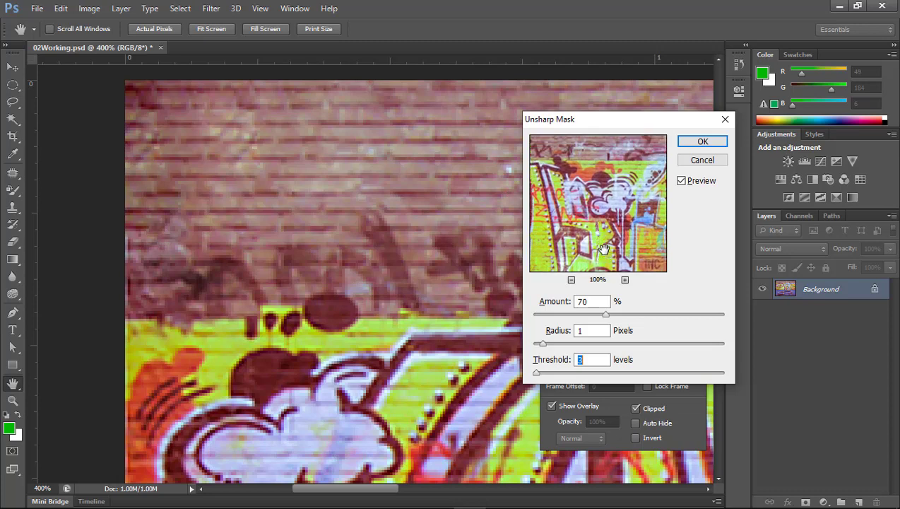
{"action": "left_click_drag", "start_coordinate": [604, 248], "coordinate": [606, 215]}
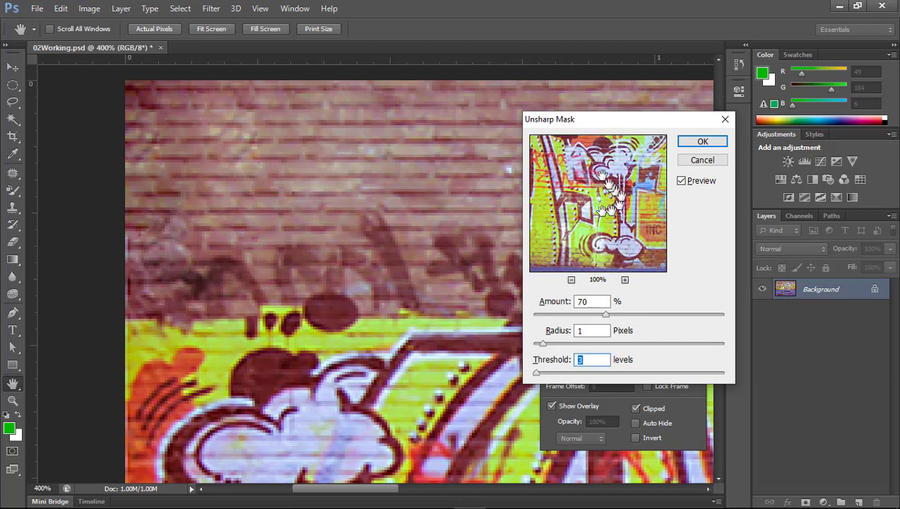
{"action": "left_click_drag", "start_coordinate": [611, 209], "coordinate": [616, 236]}
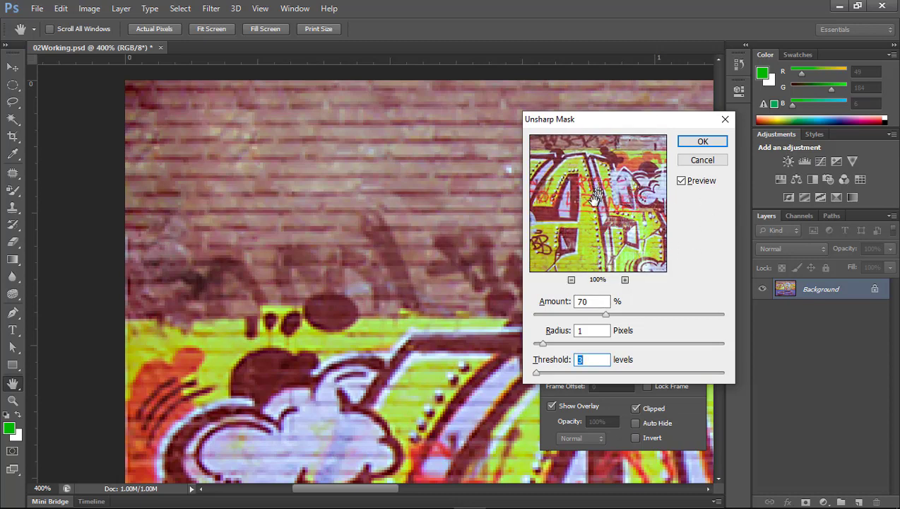
{"action": "left_click", "coordinate": [698, 144]}
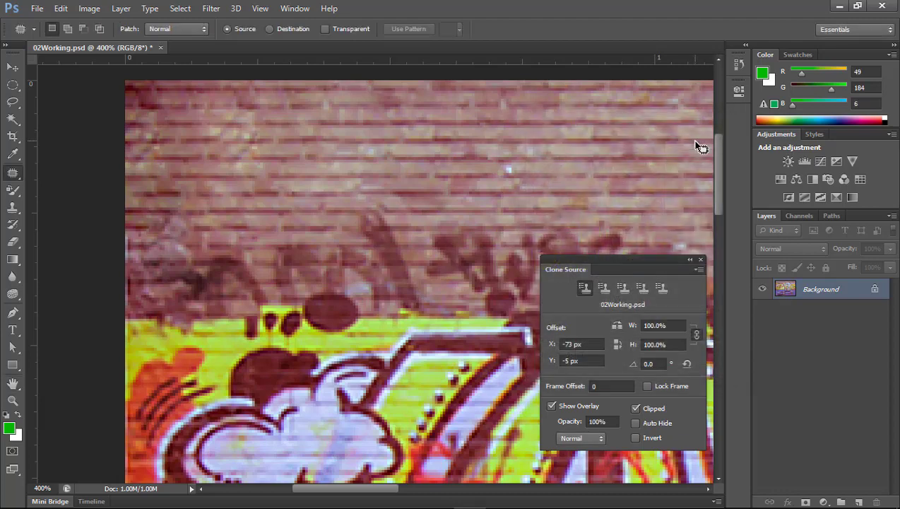
{"action": "double_click", "coordinate": [14, 388]}
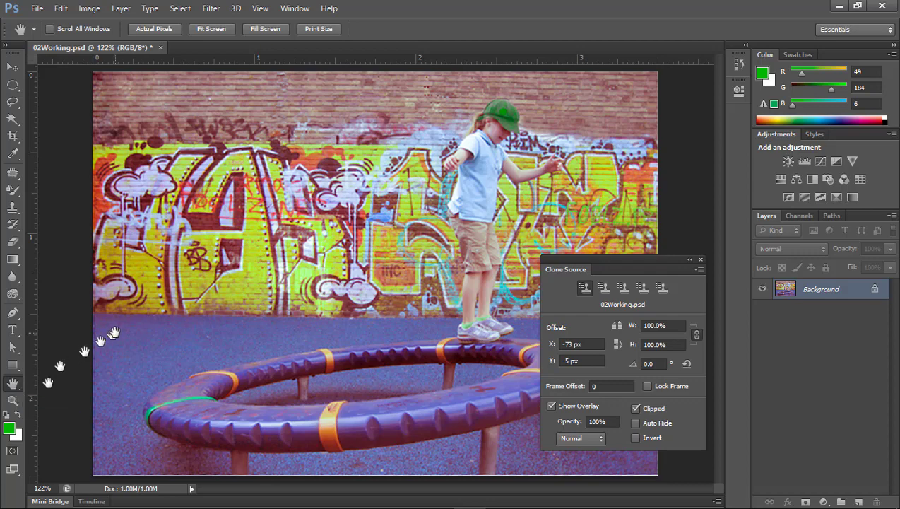
{"action": "key", "text": "alt+Tab"}
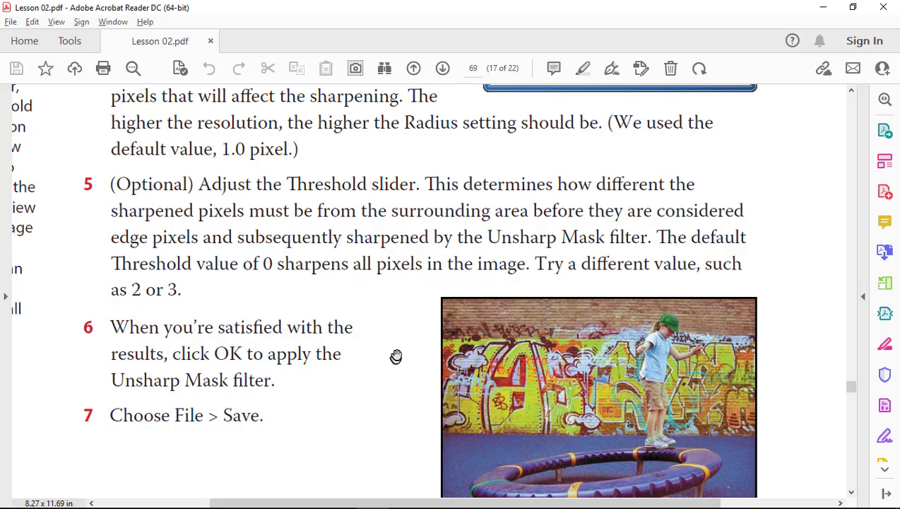
Scroll the lesson PDF toward the save-a-copy steps, checking Photoshop's File menu.
{"action": "scroll", "coordinate": [396, 354], "scroll_direction": "down", "scroll_amount": 3}
{"action": "scroll", "coordinate": [397, 354], "scroll_direction": "down", "scroll_amount": 3}
{"action": "scroll", "coordinate": [397, 354], "scroll_direction": "down", "scroll_amount": 3}
{"action": "scroll", "coordinate": [396, 354], "scroll_direction": "down", "scroll_amount": 3}
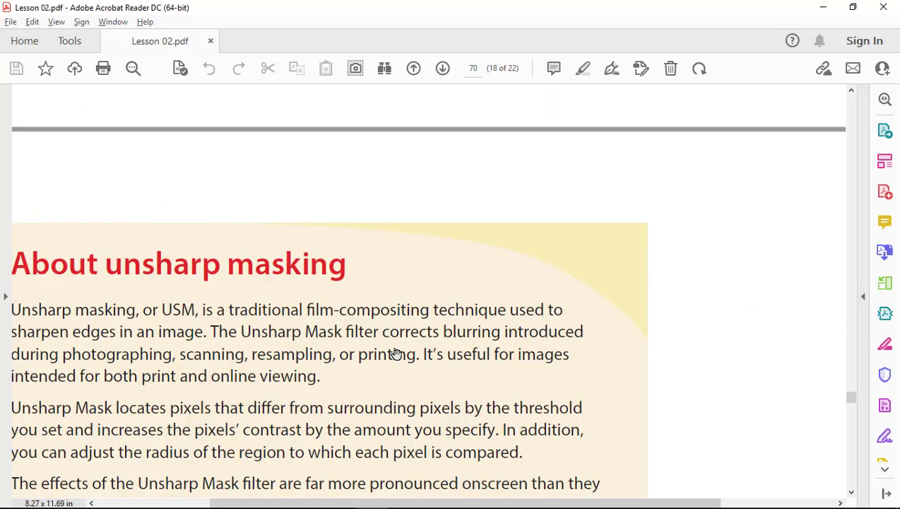
{"action": "key", "text": "alt+Tab"}
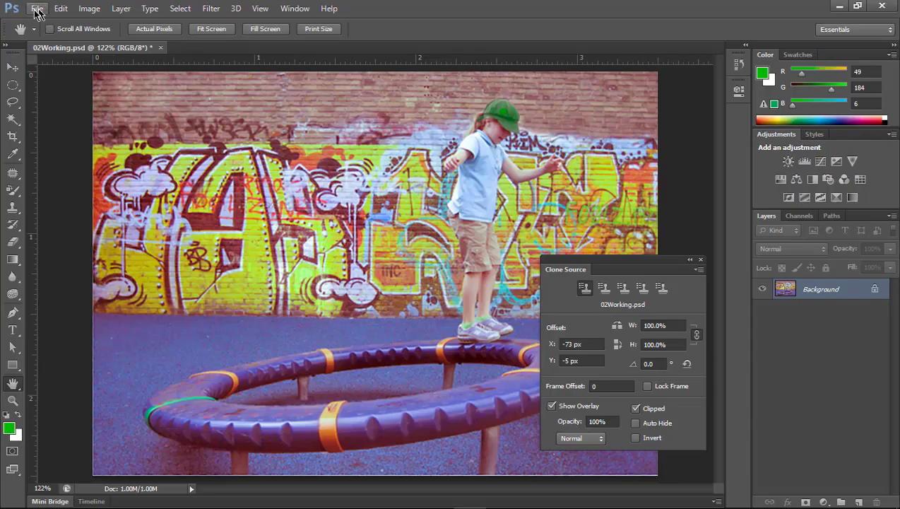
{"action": "left_click", "coordinate": [35, 9]}
{"action": "key", "text": "alt+Tab"}
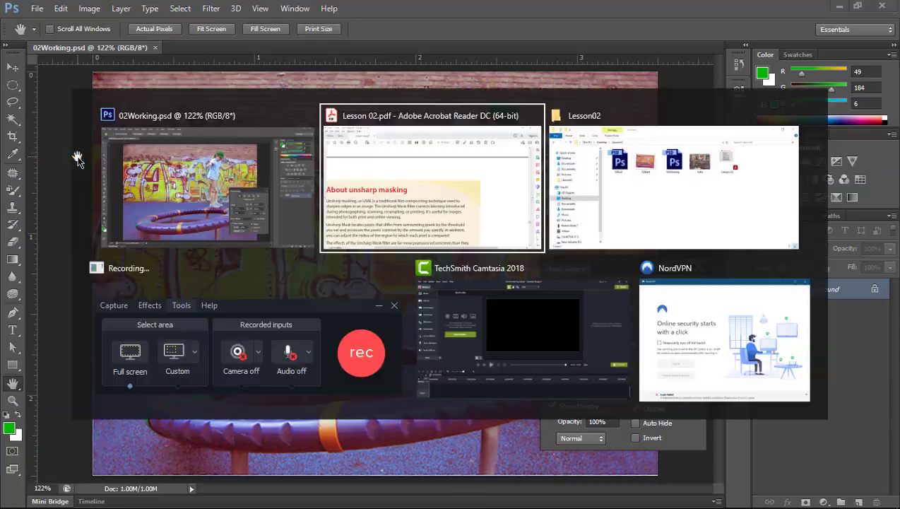
Pan the PDF to the four-color printing (CMYK) section and check Photoshop's Image menu.
{"action": "mouse_move", "coordinate": [173, 221]}
{"action": "left_mouse_down"}
{"action": "mouse_move", "coordinate": [301, 247]}
{"action": "mouse_move", "coordinate": [362, 195]}
{"action": "mouse_move", "coordinate": [235, 140]}
{"action": "left_mouse_up"}
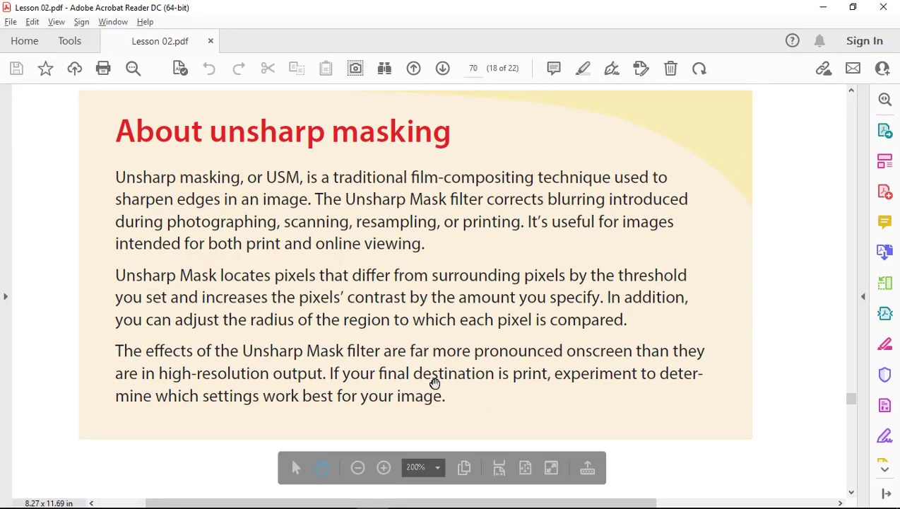
{"action": "left_click_drag", "start_coordinate": [432, 383], "coordinate": [442, 181]}
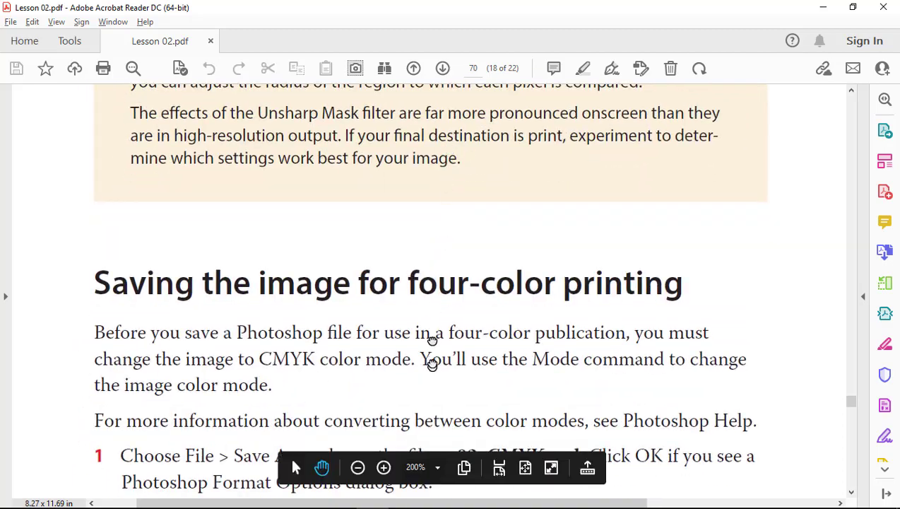
{"action": "mouse_move", "coordinate": [430, 360]}
{"action": "left_mouse_down"}
{"action": "mouse_move", "coordinate": [426, 196]}
{"action": "mouse_move", "coordinate": [399, 244]}
{"action": "left_mouse_up"}
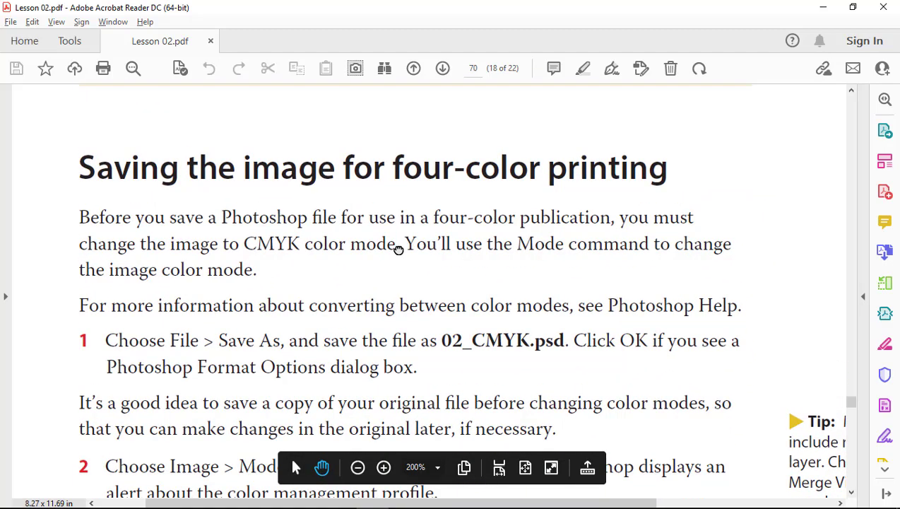
{"action": "scroll", "coordinate": [406, 282], "scroll_direction": "down", "scroll_amount": 3}
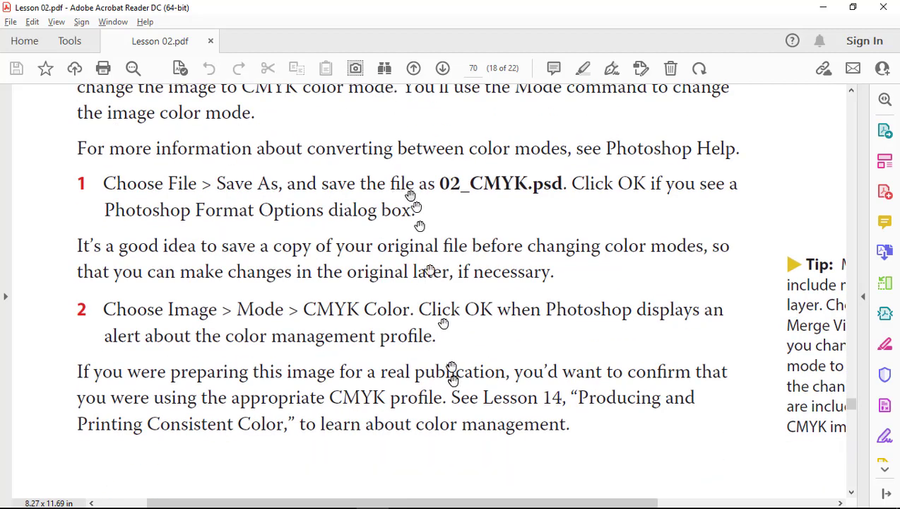
{"action": "left_click_drag", "start_coordinate": [410, 201], "coordinate": [419, 360]}
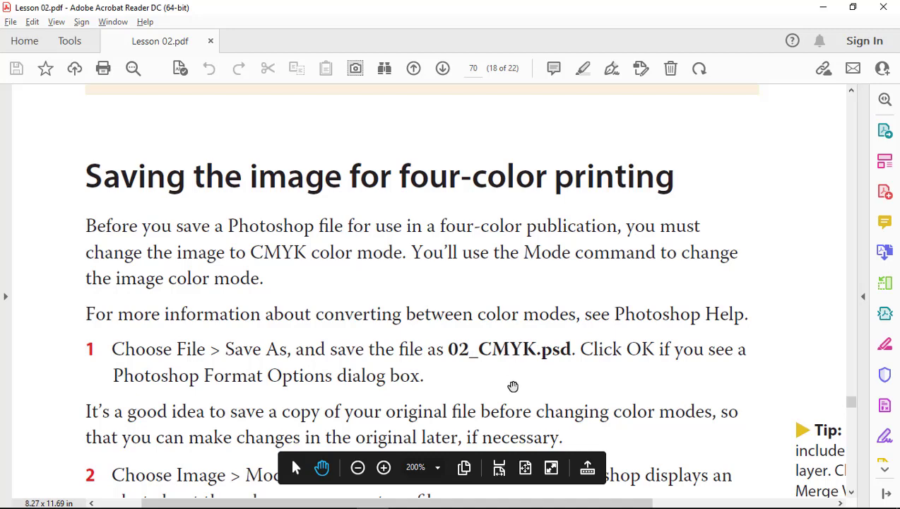
{"action": "key", "text": "alt+Tab"}
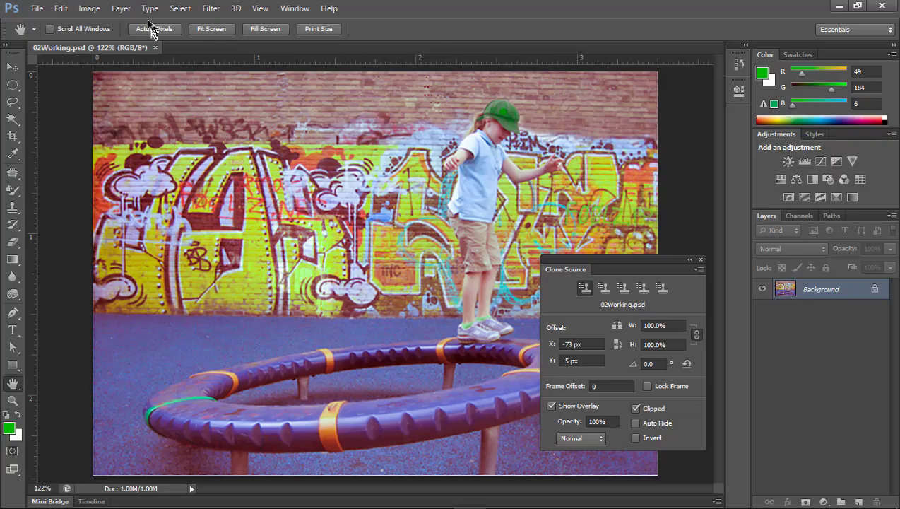
{"action": "left_click", "coordinate": [97, 11]}
Bring the numbered save-copy and CMYK conversion steps into view, then return to Photoshop.
{"action": "key", "text": "alt+Tab"}
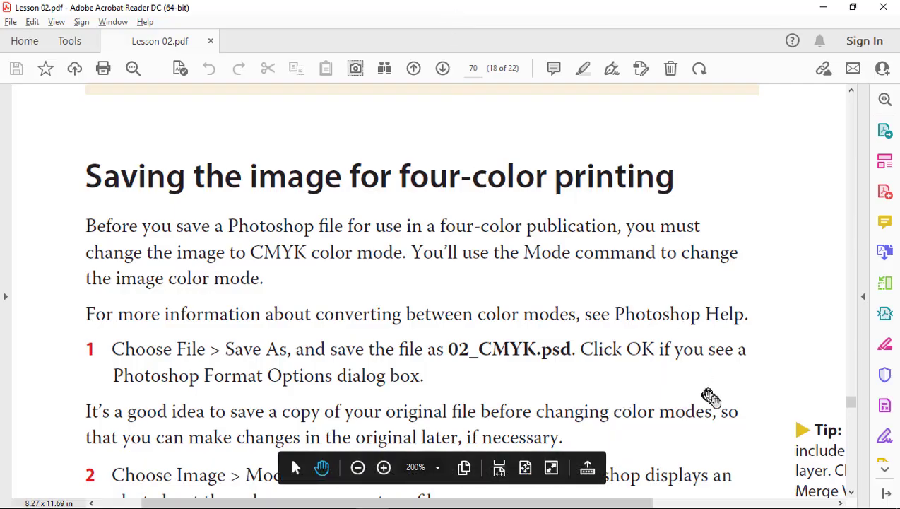
{"action": "scroll", "coordinate": [713, 395], "scroll_direction": "down", "scroll_amount": 2}
{"action": "left_click_drag", "start_coordinate": [716, 398], "coordinate": [703, 171]}
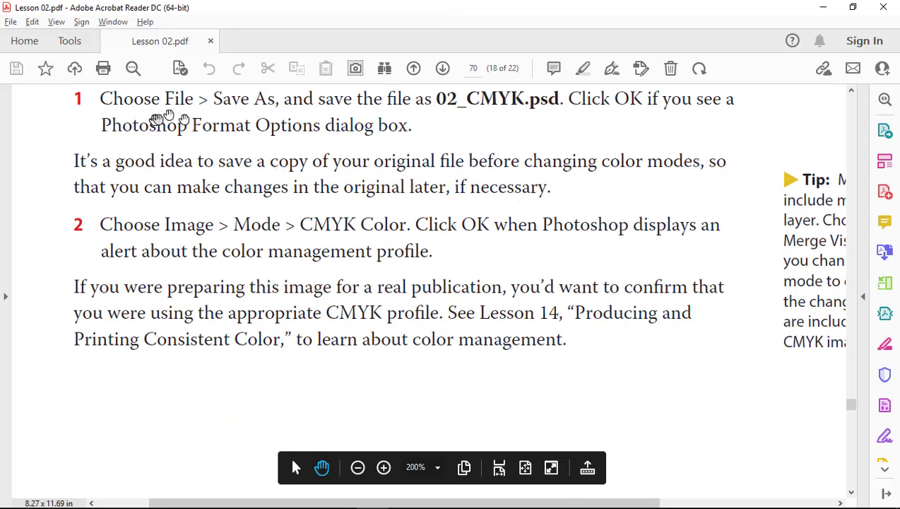
{"action": "key", "text": "alt+Tab"}
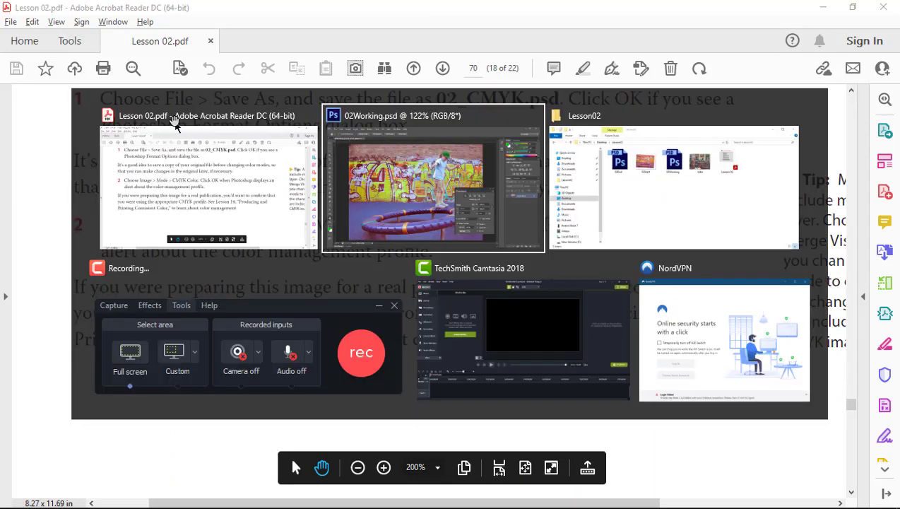
{"action": "key", "text": "alt+Tab"}
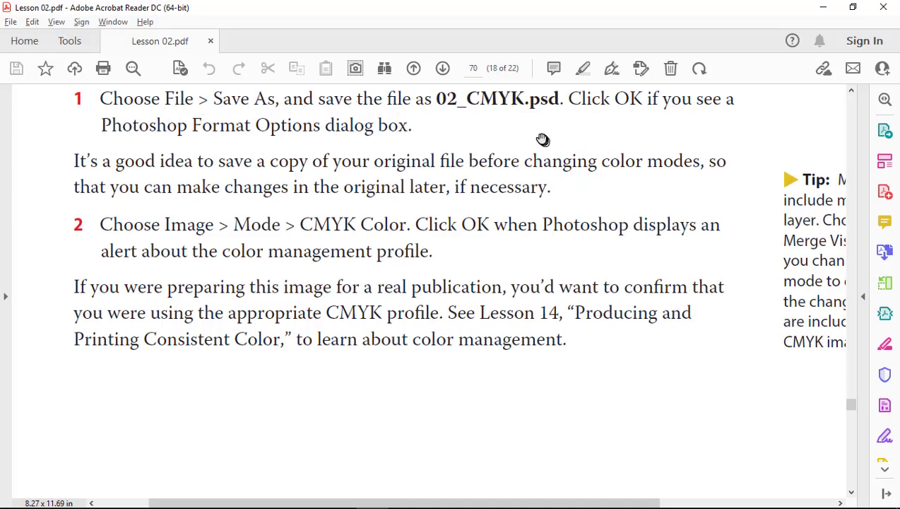
{"action": "key", "text": "alt+Tab"}
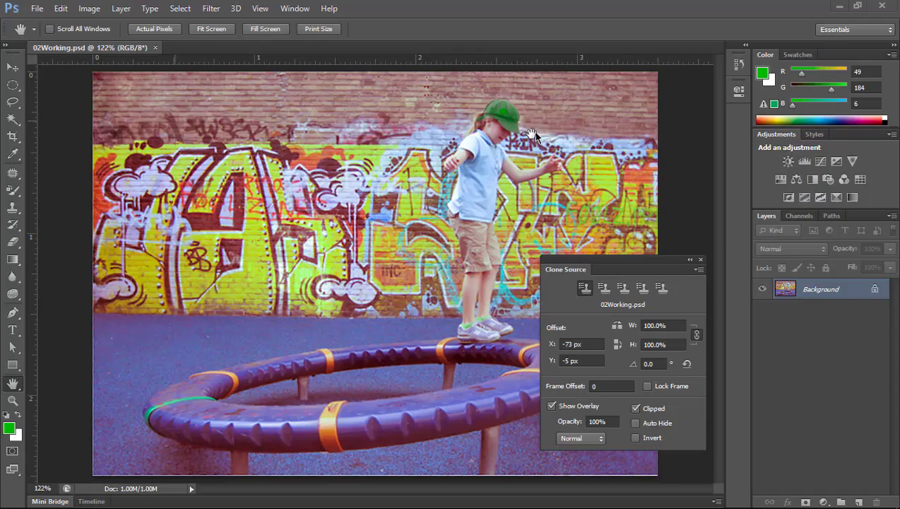
Save a copy named 02CMYK.psd in Photoshop format in the Lesson02 folder.
{"action": "left_click", "coordinate": [37, 7]}
{"action": "left_click", "coordinate": [40, 8]}
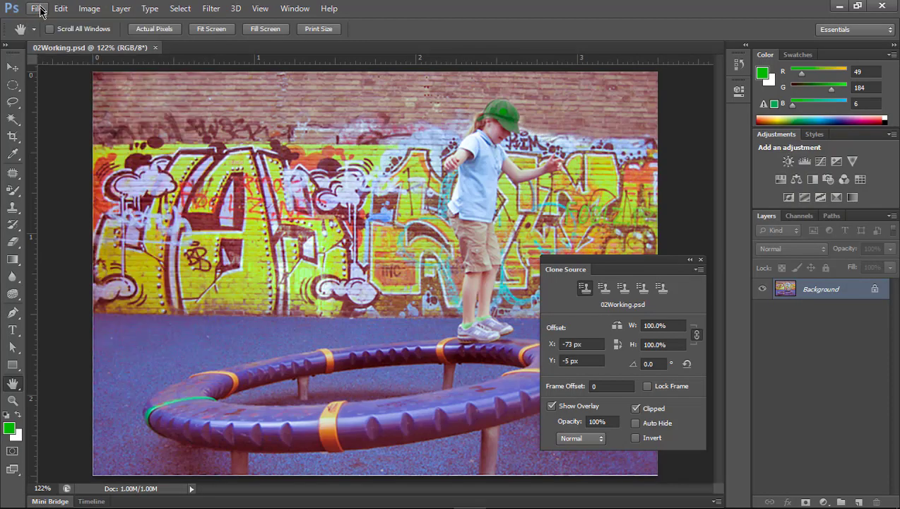
{"action": "left_click", "coordinate": [40, 8]}
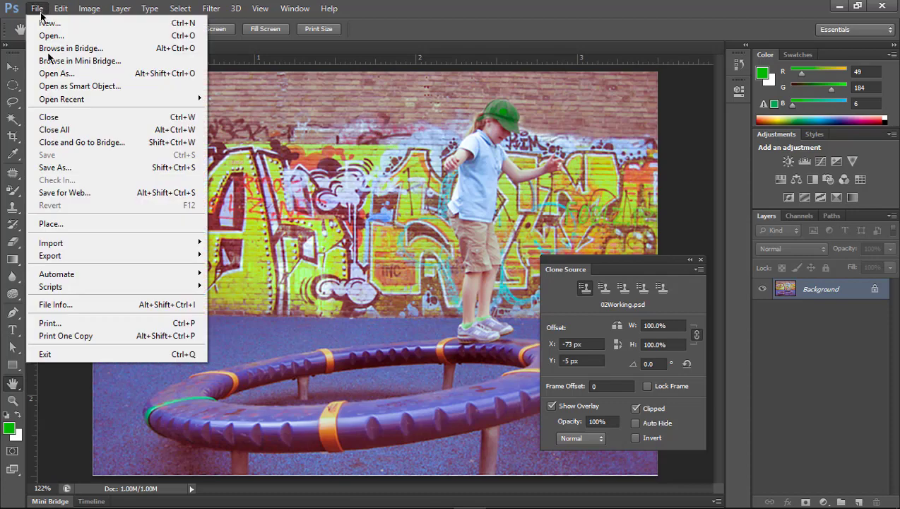
{"action": "left_click", "coordinate": [63, 169]}
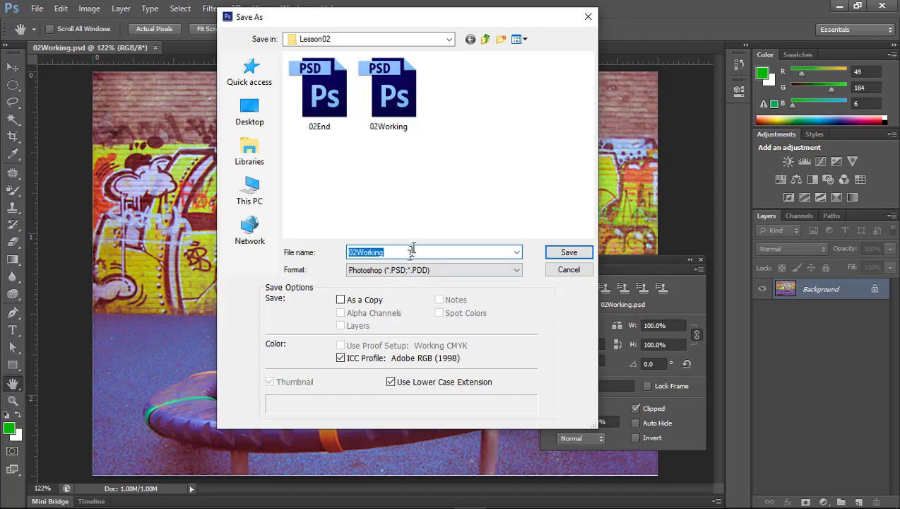
{"action": "left_click", "coordinate": [410, 252]}
{"action": "key", "text": "BackSpace"}
{"action": "key", "text": "BackSpace"}
{"action": "key", "text": "BackSpace"}
{"action": "key", "text": "BackSpace"}
{"action": "key", "text": "BackSpace"}
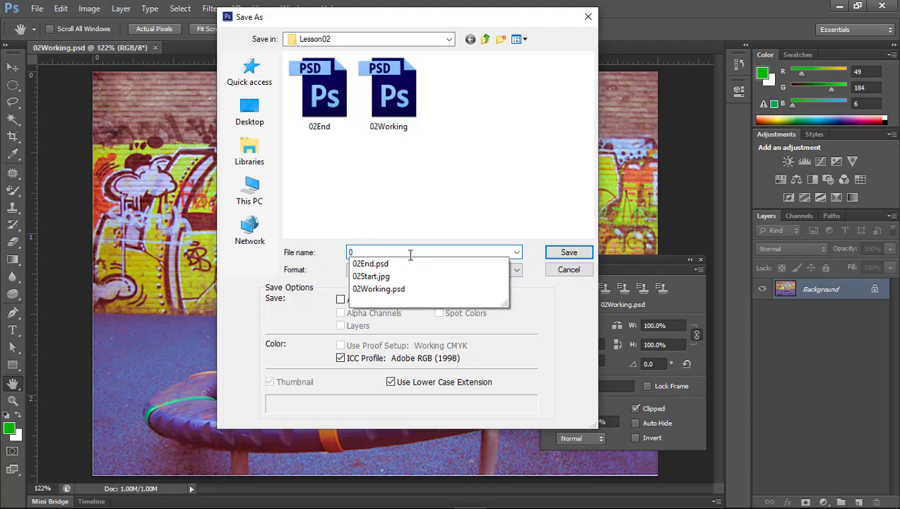
{"action": "type", "text": "2CMYK"}
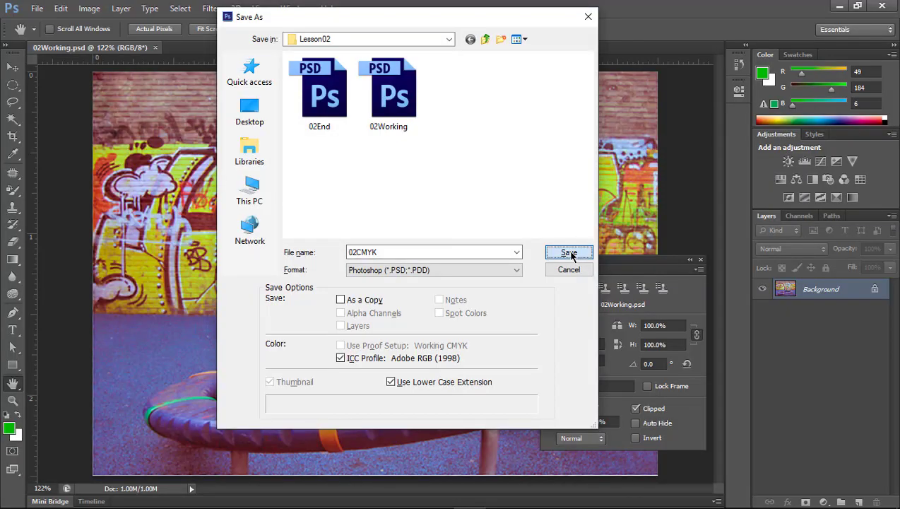
{"action": "left_click", "coordinate": [570, 253]}
Convert 02CMYK.psd to CMYK Color, accept the profile warning, and close the Clone Source panel.
{"action": "key", "text": "alt+Tab"}
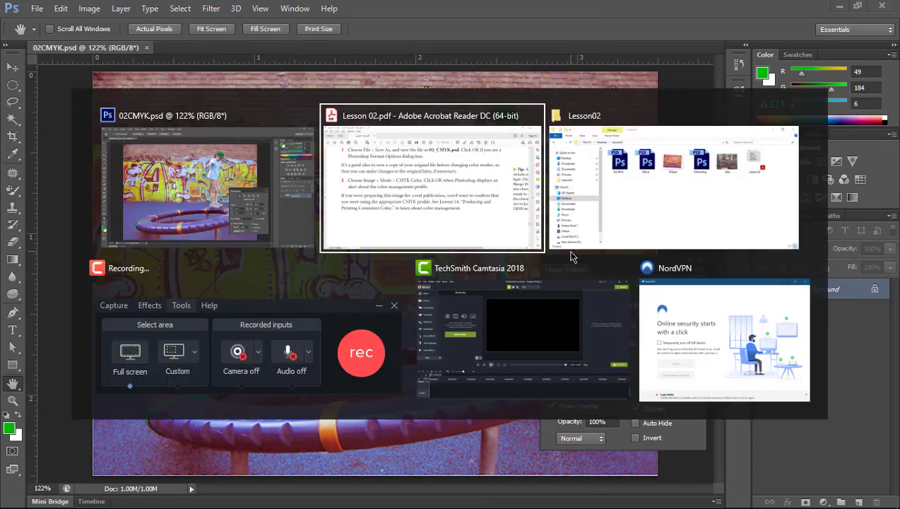
{"action": "key", "text": "alt+Tab"}
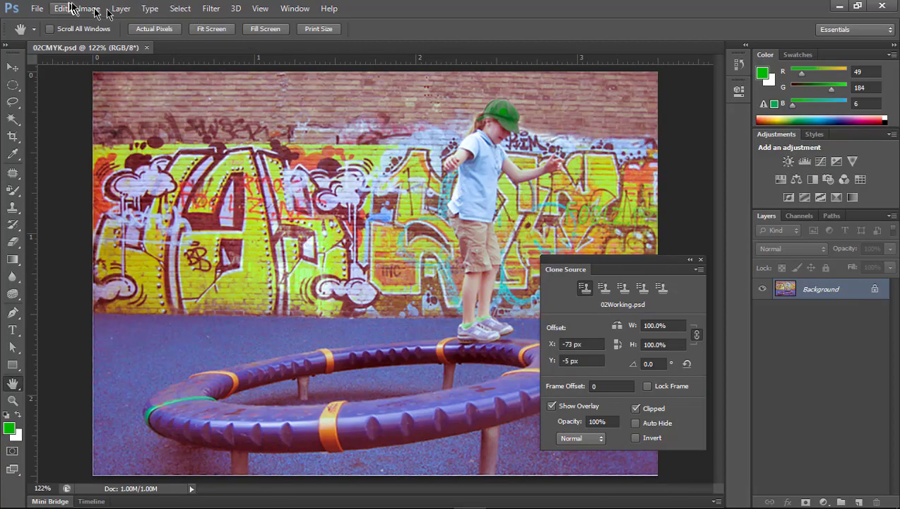
{"action": "left_click", "coordinate": [89, 8]}
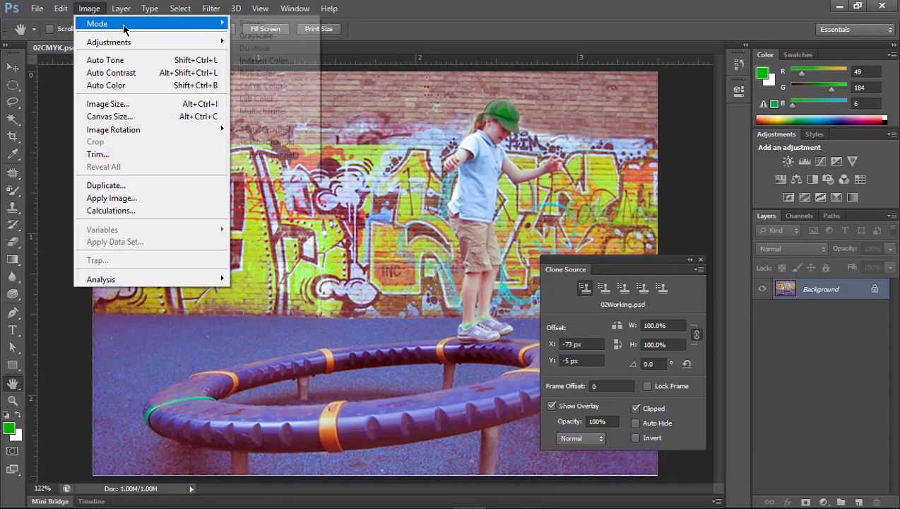
{"action": "mouse_move", "coordinate": [96, 23]}
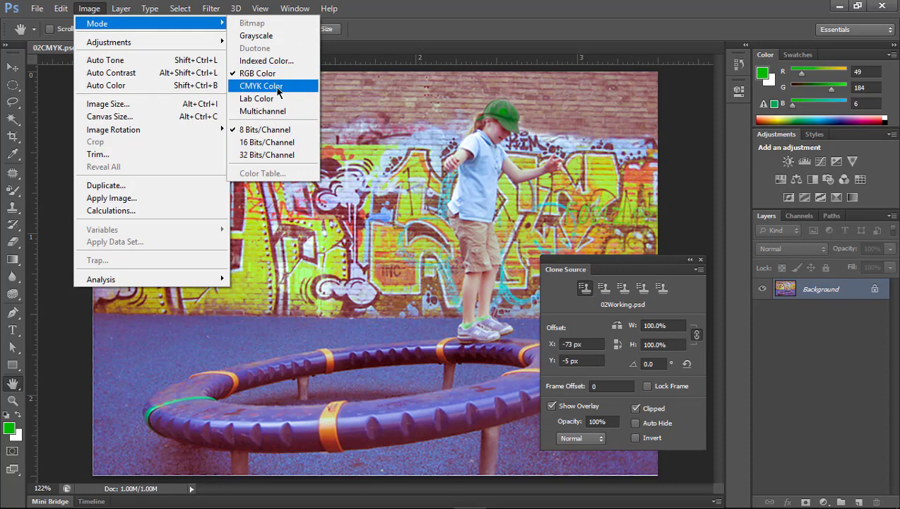
{"action": "left_click", "coordinate": [278, 86]}
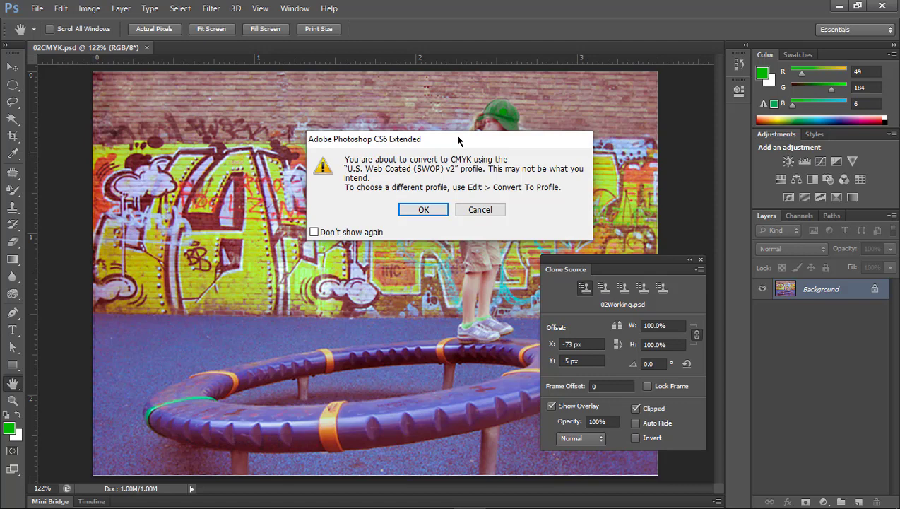
{"action": "mouse_move", "coordinate": [458, 140]}
{"action": "left_mouse_down"}
{"action": "mouse_move", "coordinate": [282, 277]}
{"action": "mouse_move", "coordinate": [273, 259]}
{"action": "left_mouse_up"}
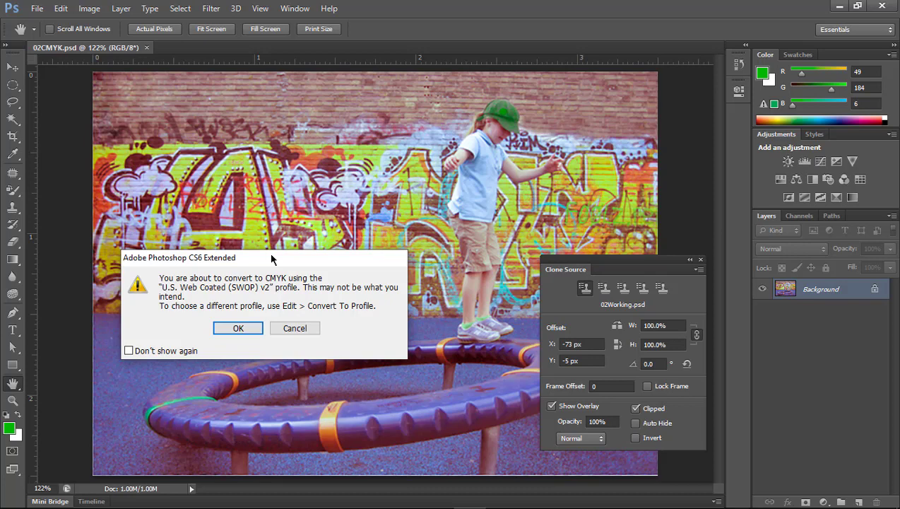
{"action": "left_click", "coordinate": [244, 328]}
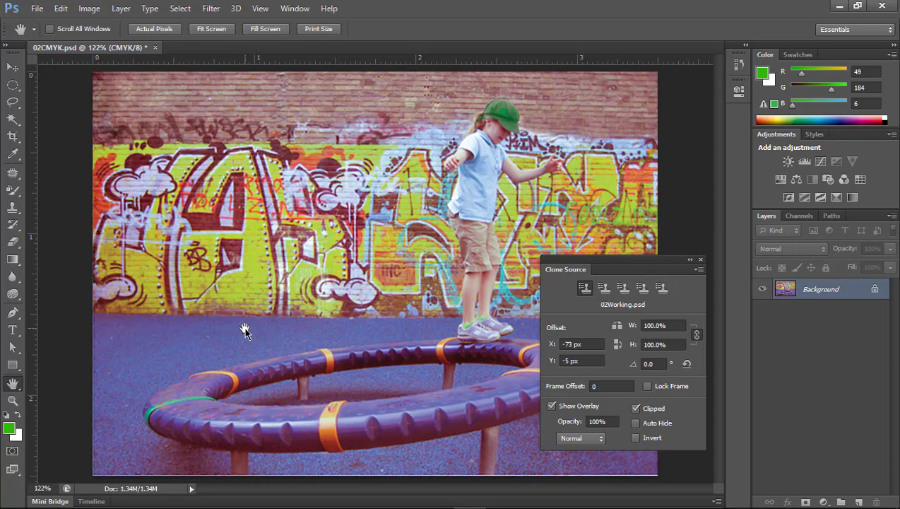
{"action": "left_click", "coordinate": [700, 260]}
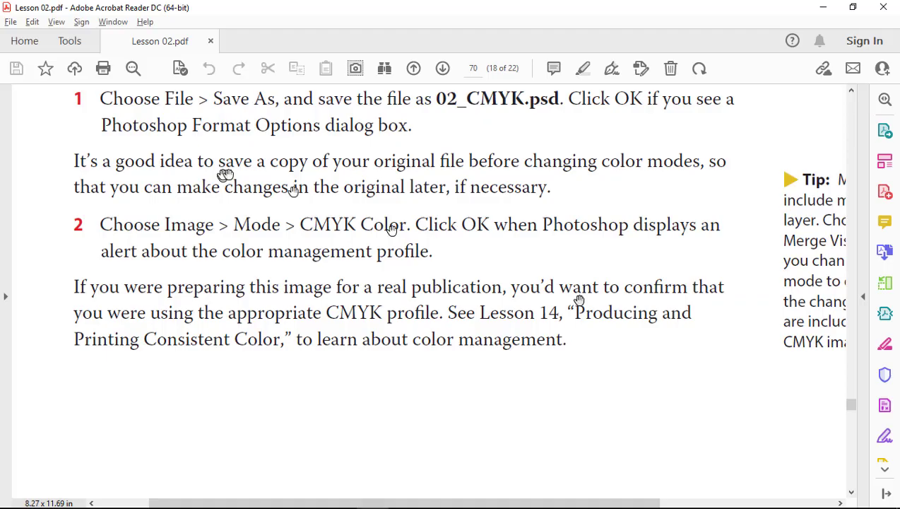
Scroll through the lesson PDF looking for the TIFF saving section.
{"action": "scroll", "coordinate": [572, 311], "scroll_direction": "down", "scroll_amount": 1}
{"action": "scroll", "coordinate": [567, 315], "scroll_direction": "down", "scroll_amount": 10}
{"action": "scroll", "coordinate": [567, 317], "scroll_direction": "down", "scroll_amount": 5}
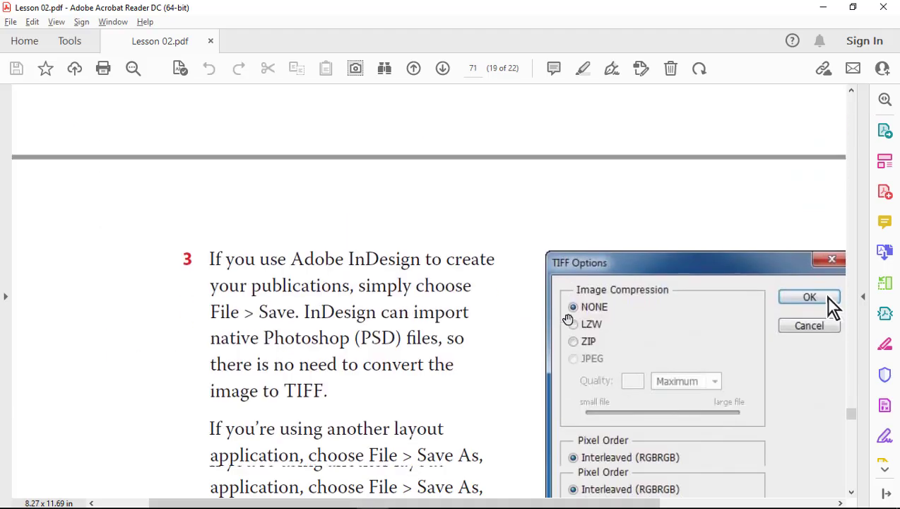
{"action": "scroll", "coordinate": [567, 318], "scroll_direction": "down", "scroll_amount": 5}
{"action": "scroll", "coordinate": [568, 319], "scroll_direction": "up", "scroll_amount": 2}
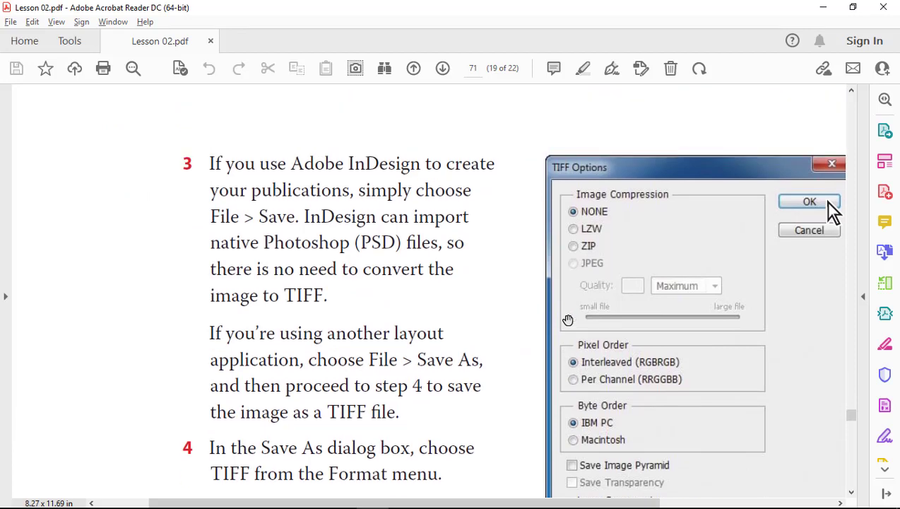
{"action": "scroll", "coordinate": [567, 320], "scroll_direction": "up", "scroll_amount": 2}
{"action": "scroll", "coordinate": [564, 325], "scroll_direction": "up", "scroll_amount": 5}
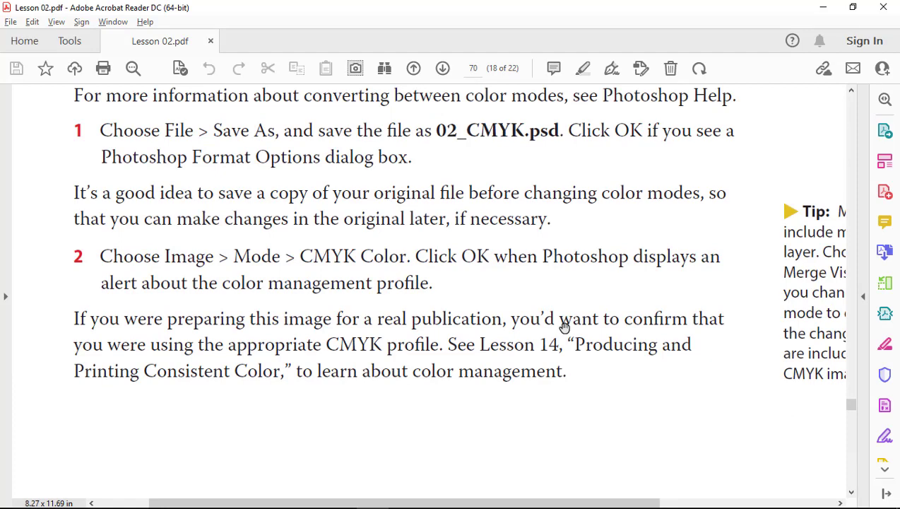
Bring page 71's TIFF Options steps and figure into view, then return to Photoshop.
{"action": "scroll", "coordinate": [565, 325], "scroll_direction": "down", "scroll_amount": 7}
{"action": "scroll", "coordinate": [565, 325], "scroll_direction": "down", "scroll_amount": 9}
{"action": "scroll", "coordinate": [565, 325], "scroll_direction": "down", "scroll_amount": 5}
{"action": "scroll", "coordinate": [565, 326], "scroll_direction": "down", "scroll_amount": 7}
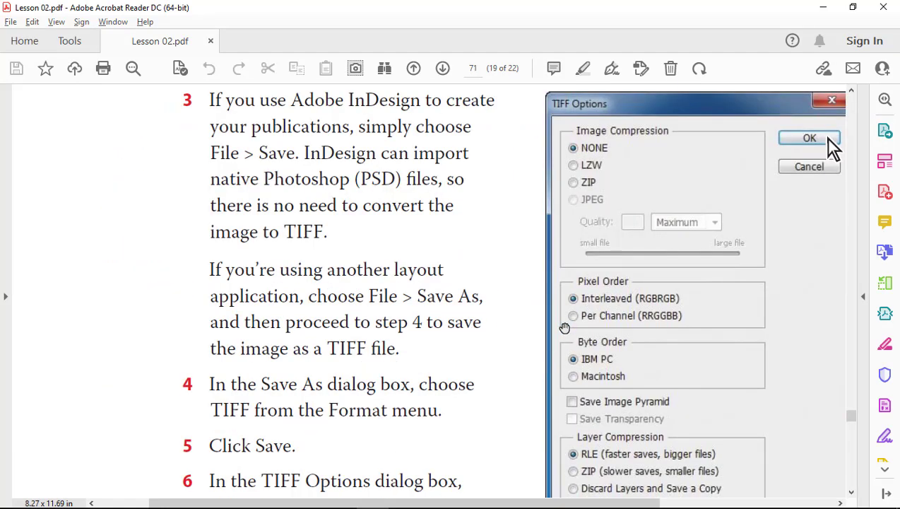
{"action": "scroll", "coordinate": [564, 327], "scroll_direction": "down", "scroll_amount": 3}
{"action": "mouse_move", "coordinate": [512, 257]}
{"action": "left_mouse_down"}
{"action": "mouse_move", "coordinate": [360, 364]}
{"action": "mouse_move", "coordinate": [369, 388]}
{"action": "left_mouse_up"}
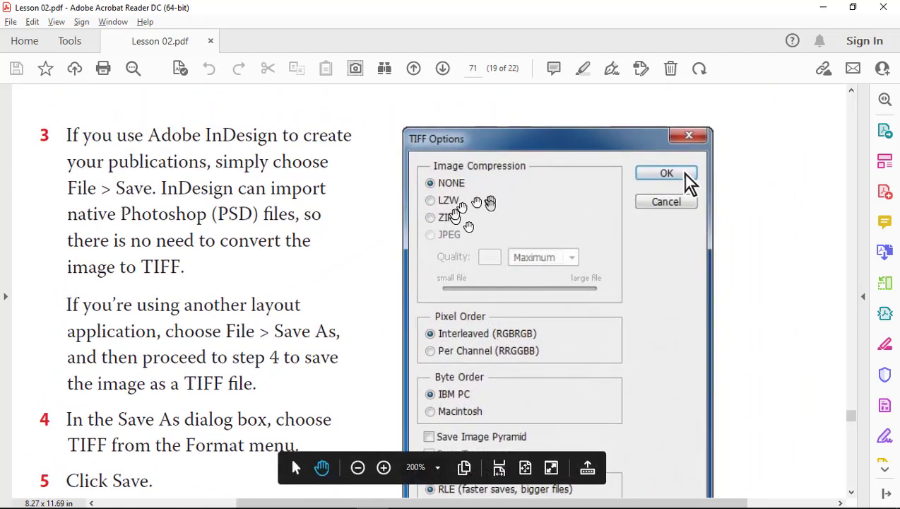
{"action": "left_click_drag", "start_coordinate": [364, 275], "coordinate": [377, 259]}
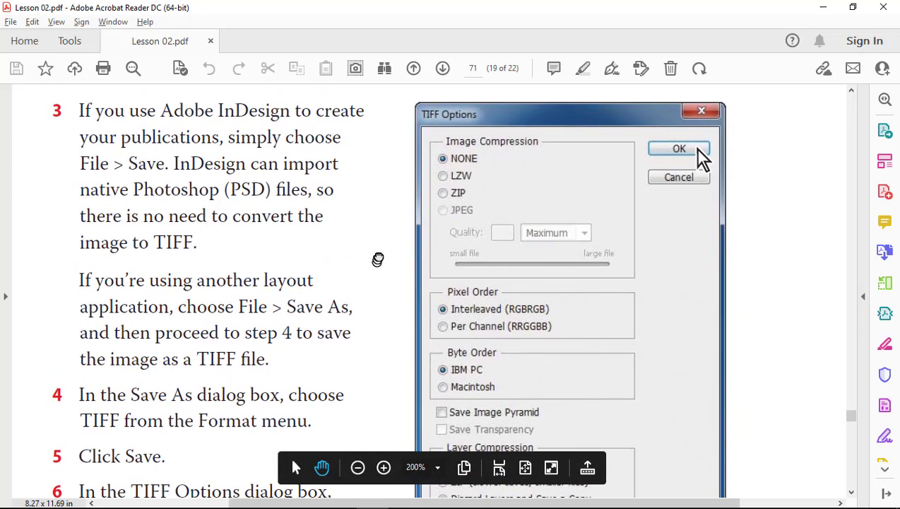
{"action": "key", "text": "alt+Tab"}
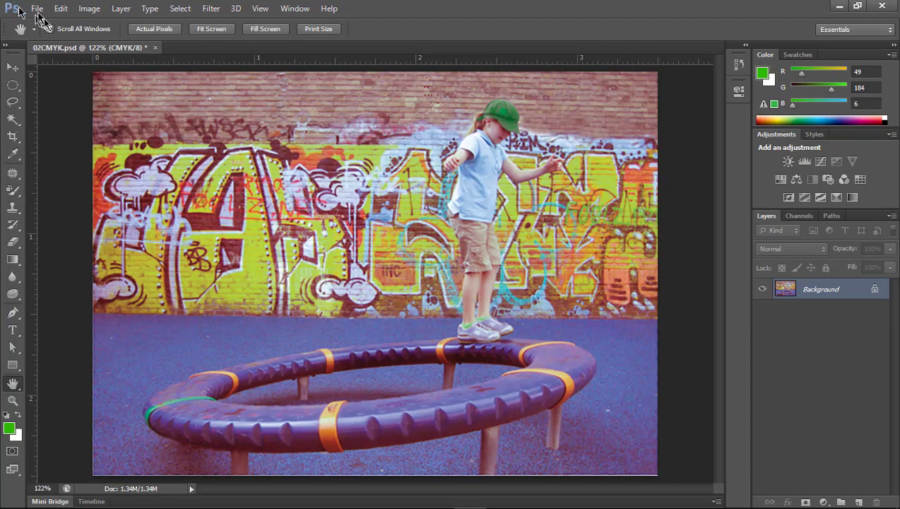
{"action": "left_click", "coordinate": [37, 8]}
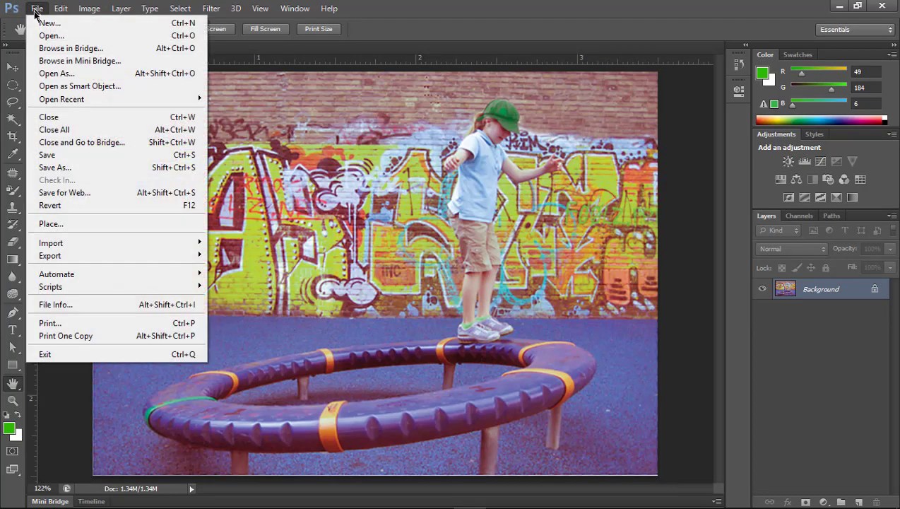
Save the CMYK image in TIFF format as 02CMYK.tif.
{"action": "left_click", "coordinate": [79, 168]}
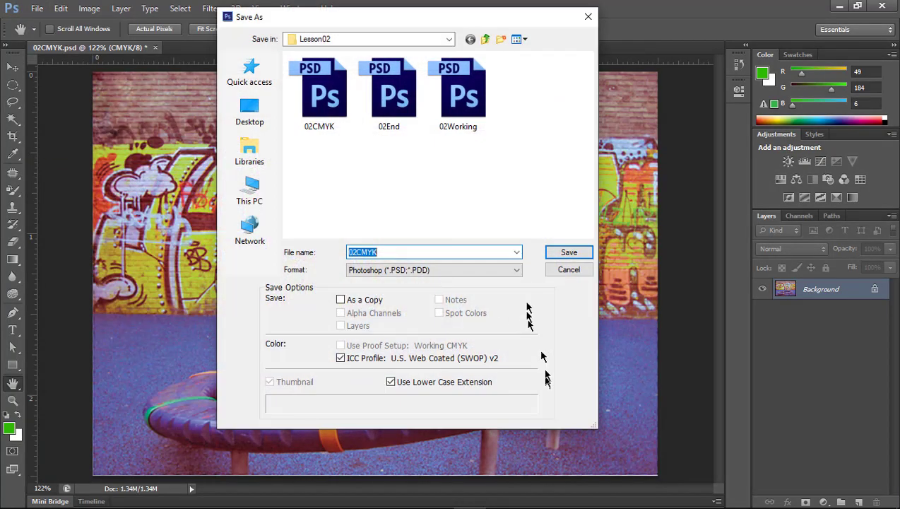
{"action": "left_click", "coordinate": [517, 270]}
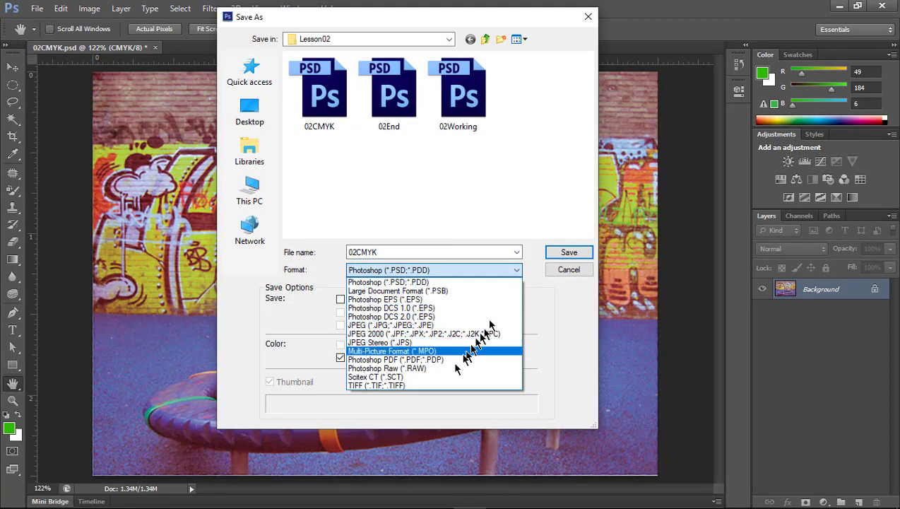
{"action": "left_click", "coordinate": [416, 388]}
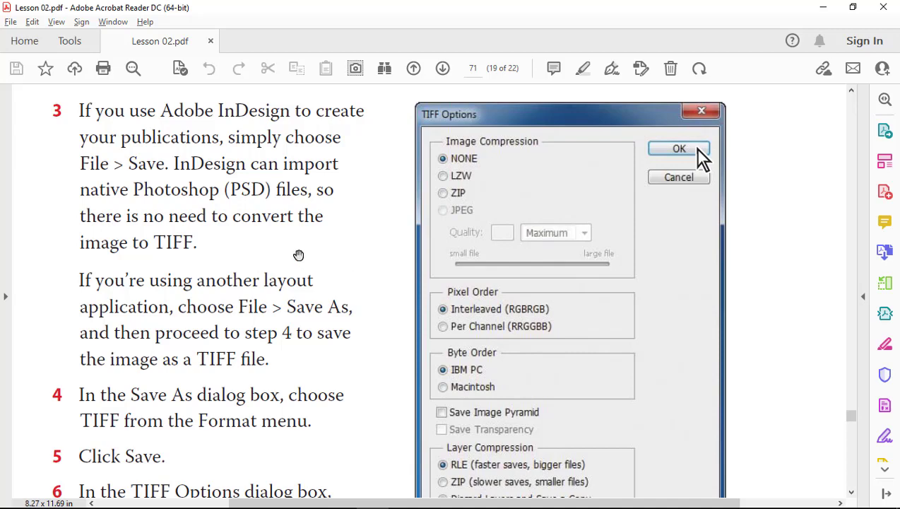
{"action": "scroll", "coordinate": [298, 255], "scroll_direction": "down", "scroll_amount": 3}
{"action": "scroll", "coordinate": [298, 255], "scroll_direction": "down", "scroll_amount": 1}
{"action": "scroll", "coordinate": [298, 255], "scroll_direction": "down", "scroll_amount": 2}
{"action": "scroll", "coordinate": [299, 256], "scroll_direction": "down", "scroll_amount": 5}
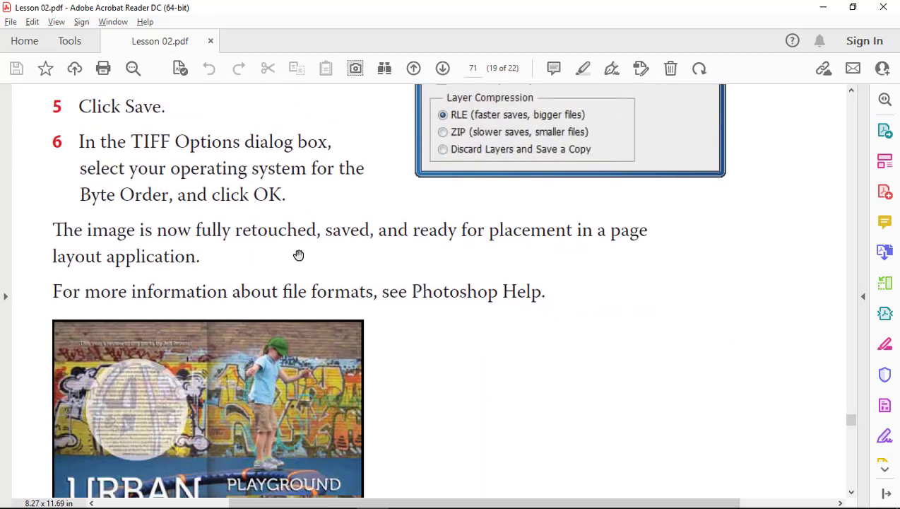
{"action": "scroll", "coordinate": [298, 255], "scroll_direction": "down", "scroll_amount": 1}
{"action": "scroll", "coordinate": [299, 255], "scroll_direction": "down", "scroll_amount": 2}
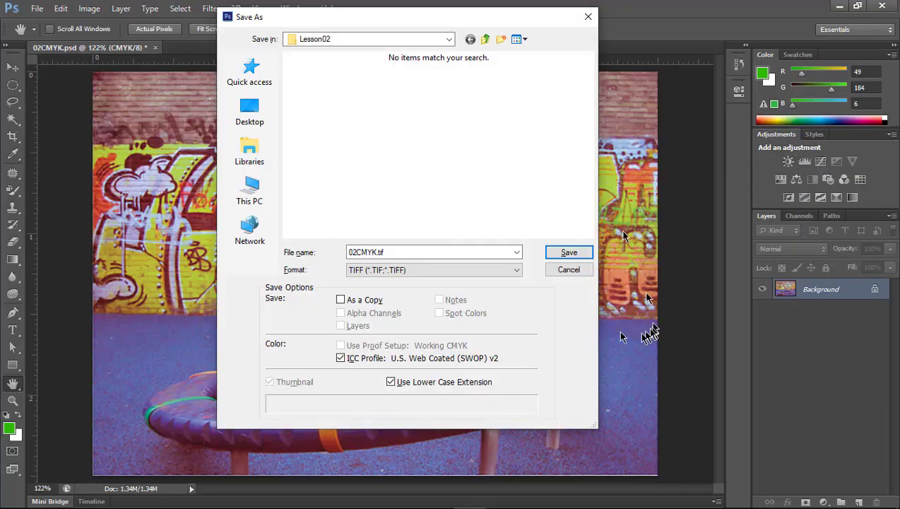
{"action": "left_click", "coordinate": [571, 252]}
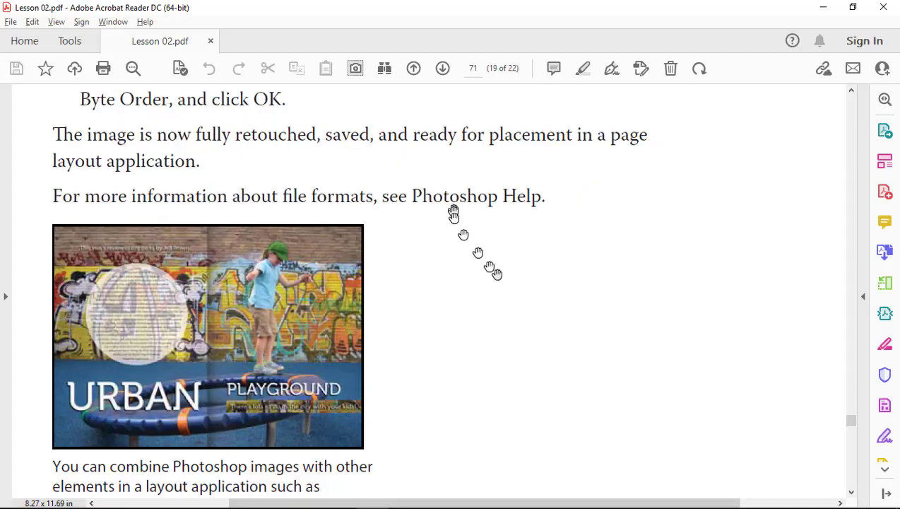
Set TIFF Image Compression to NONE and confirm the TIFF options.
{"action": "scroll", "coordinate": [520, 307], "scroll_direction": "up", "scroll_amount": 3}
{"action": "scroll", "coordinate": [520, 307], "scroll_direction": "up", "scroll_amount": 4}
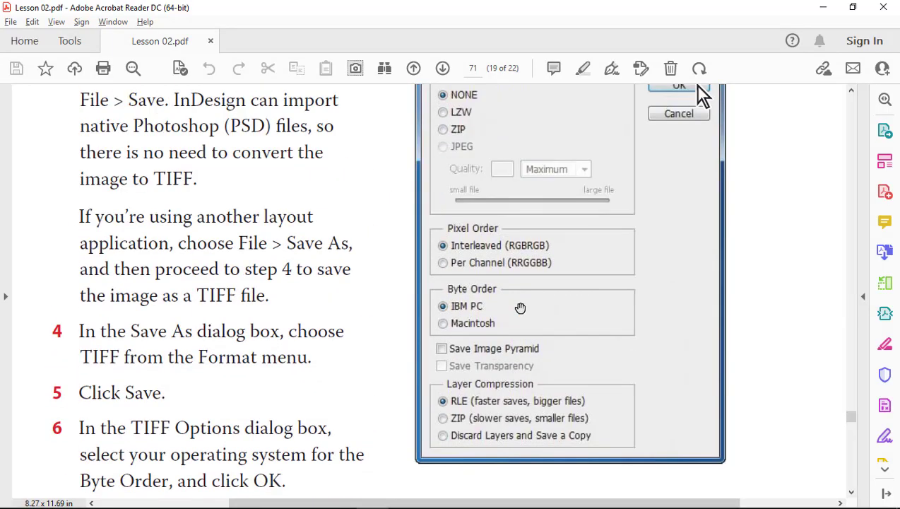
{"action": "scroll", "coordinate": [520, 307], "scroll_direction": "up", "scroll_amount": 3}
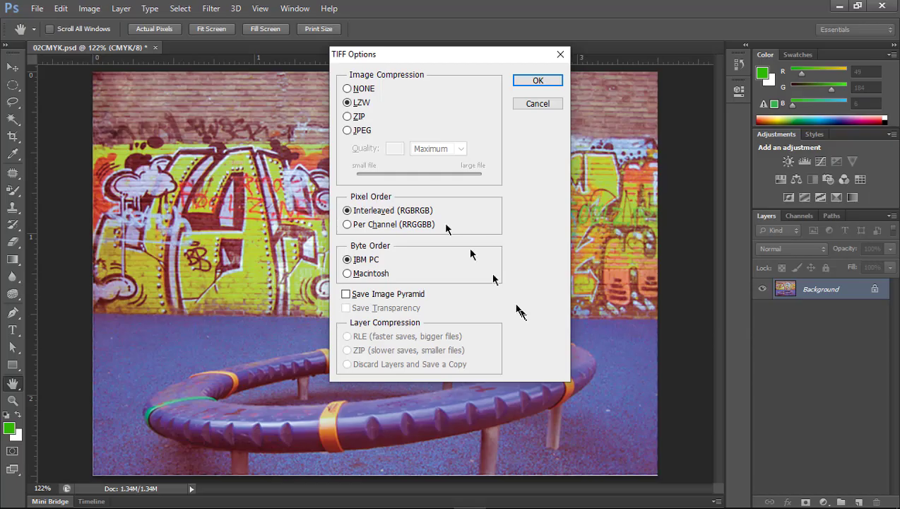
{"action": "left_click", "coordinate": [347, 89]}
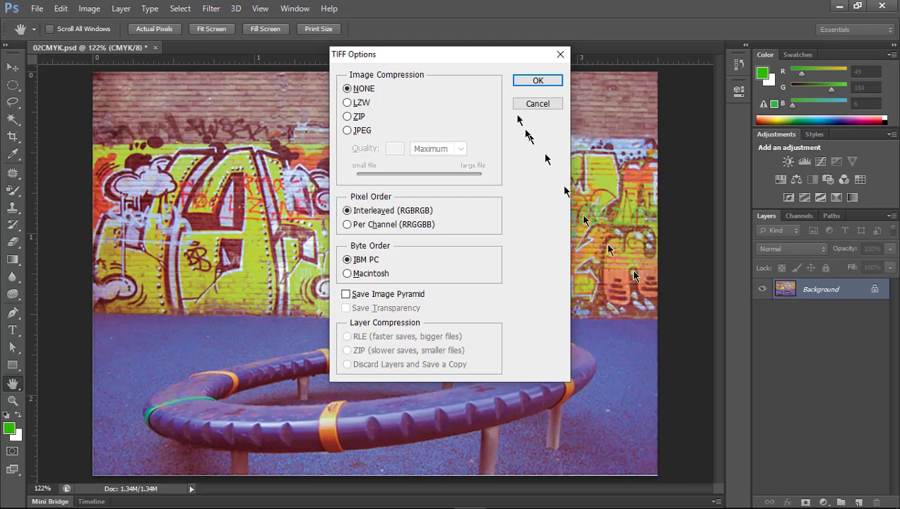
{"action": "left_click", "coordinate": [538, 81]}
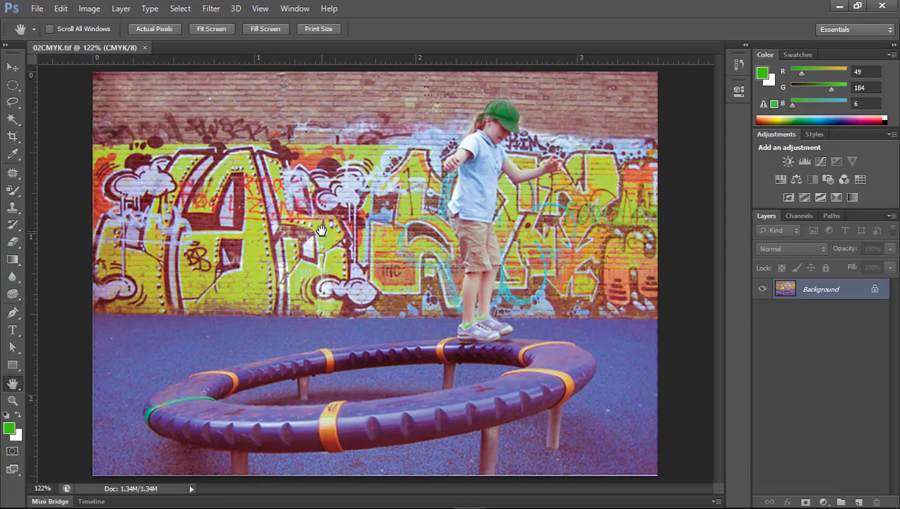
Open the File menu and dismiss it without choosing any command.
{"action": "left_click", "coordinate": [36, 8]}
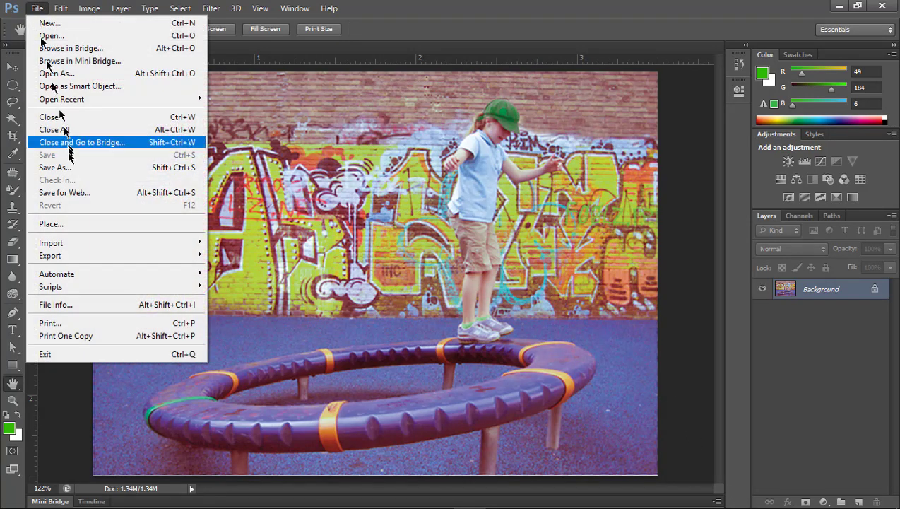
{"action": "left_click", "coordinate": [499, 29]}
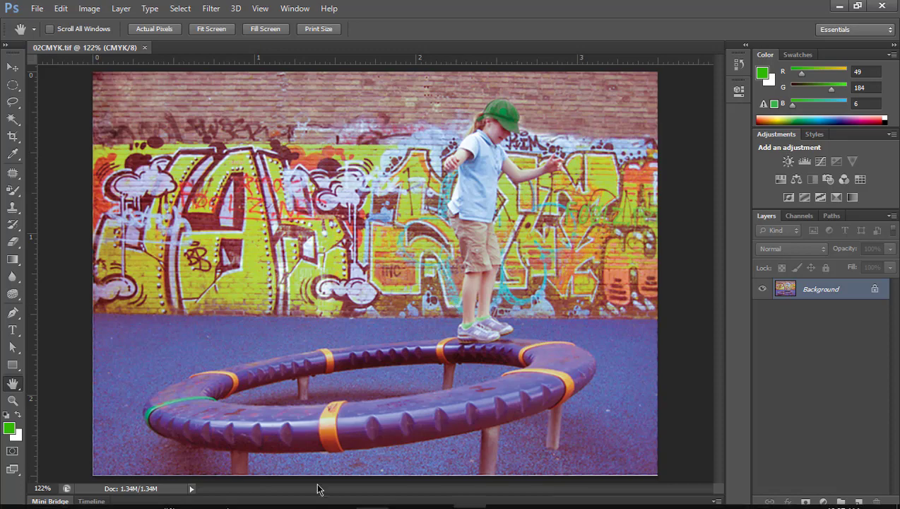
Return to Lesson 02.pdf and scroll down to step 4 of the Photoshop instructions.
{"action": "left_click", "coordinate": [368, 499]}
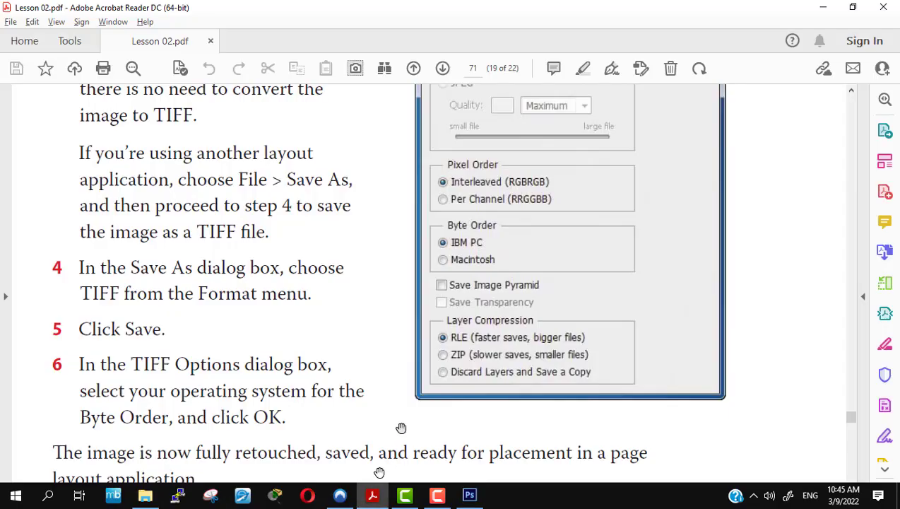
{"action": "scroll", "coordinate": [346, 251], "scroll_direction": "down", "scroll_amount": 5}
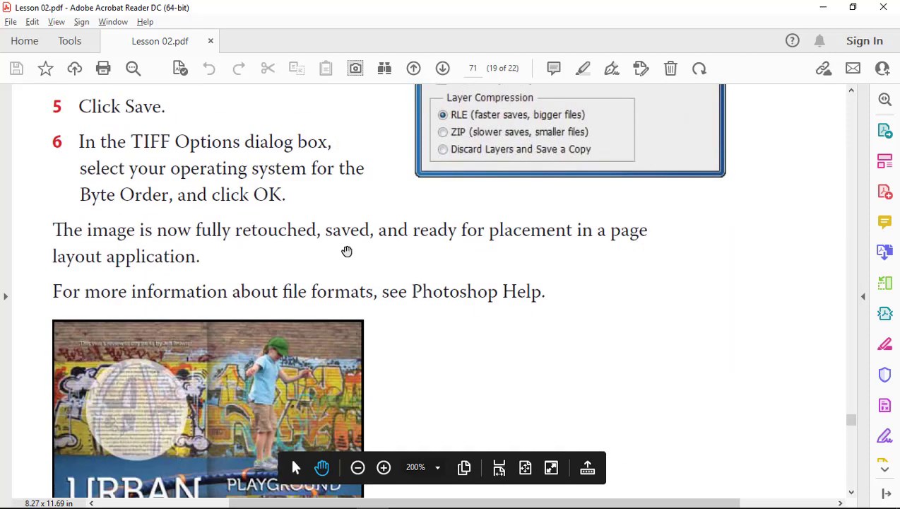
{"action": "scroll", "coordinate": [346, 250], "scroll_direction": "down", "scroll_amount": 5}
{"action": "scroll", "coordinate": [346, 251], "scroll_direction": "down", "scroll_amount": 5}
{"action": "scroll", "coordinate": [346, 250], "scroll_direction": "down", "scroll_amount": 5}
{"action": "scroll", "coordinate": [344, 252], "scroll_direction": "down", "scroll_amount": 5}
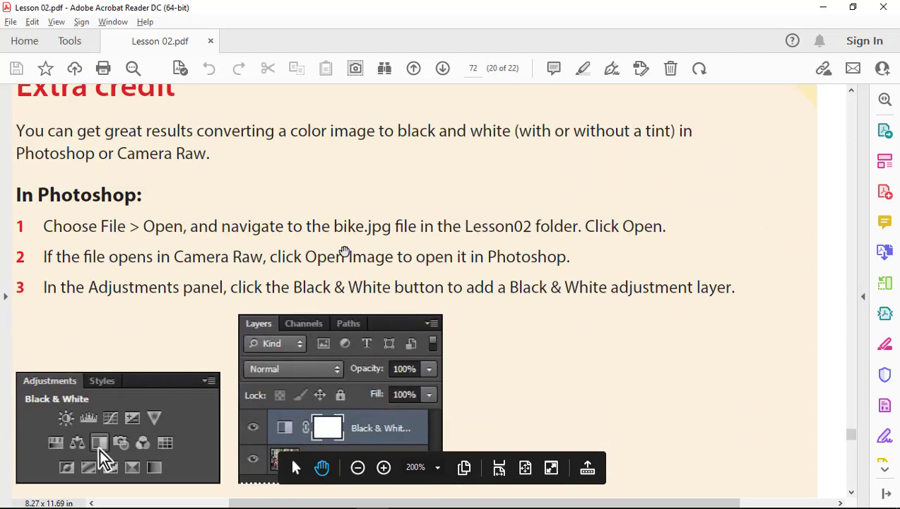
{"action": "scroll", "coordinate": [344, 252], "scroll_direction": "down", "scroll_amount": 3}
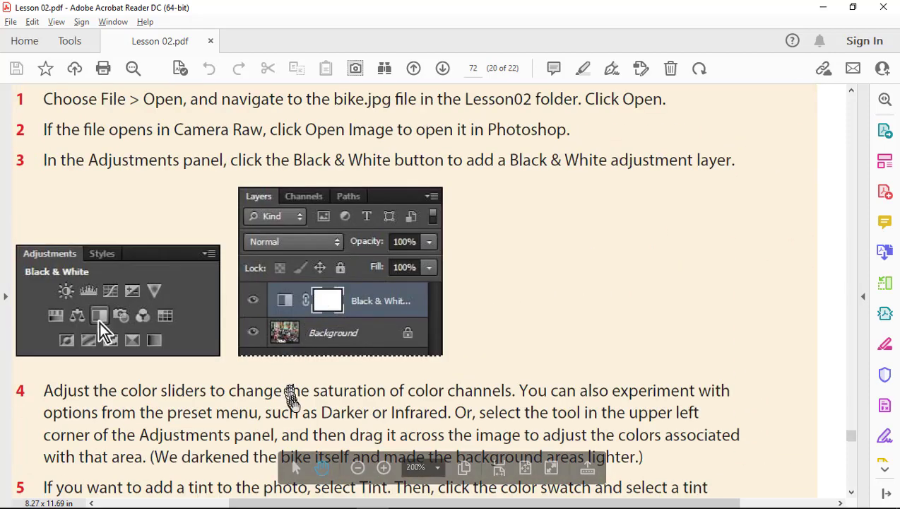
{"action": "left_click_drag", "start_coordinate": [212, 495], "coordinate": [227, 249]}
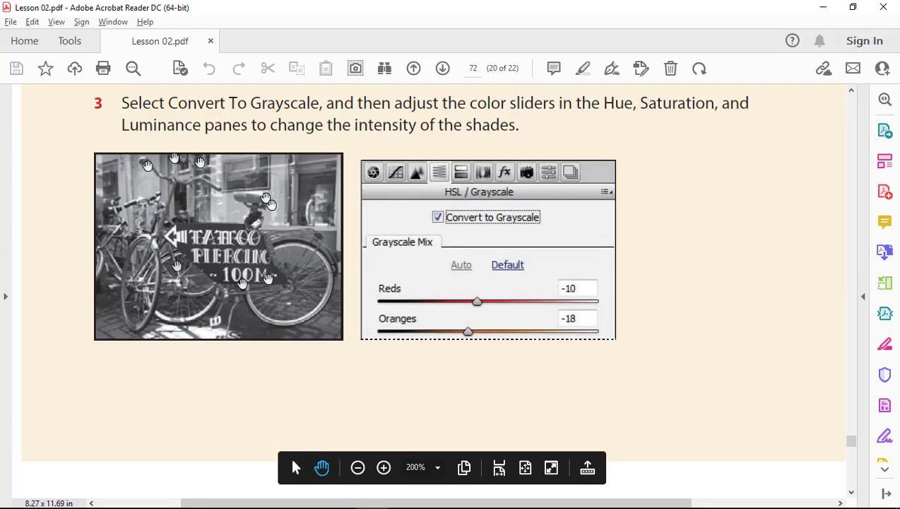
Scroll through pages 71–72 until the page 73 Review questions are shown.
{"action": "scroll", "coordinate": [619, 316], "scroll_direction": "up", "scroll_amount": 5}
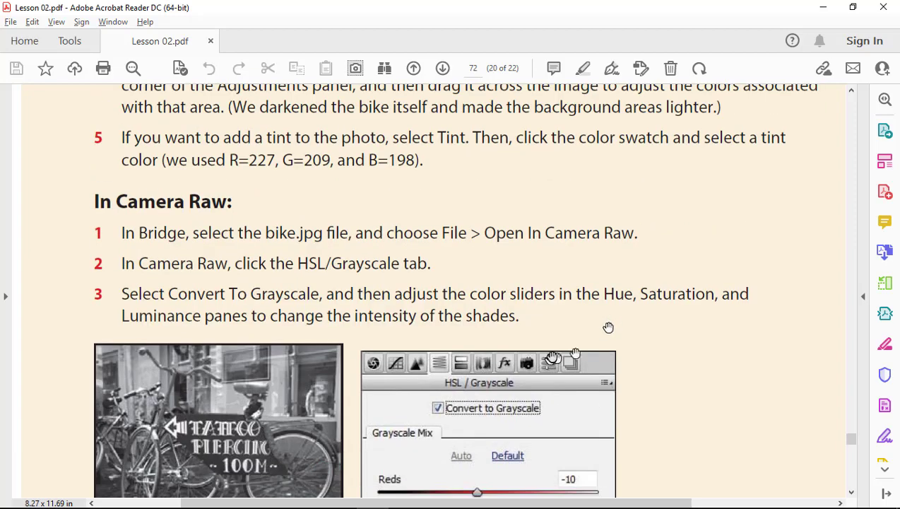
{"action": "scroll", "coordinate": [609, 328], "scroll_direction": "down", "scroll_amount": 5}
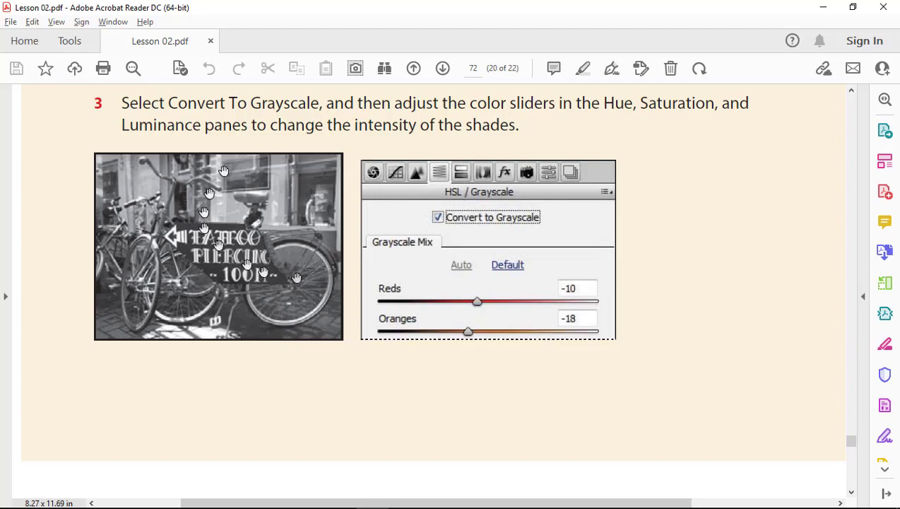
{"action": "scroll", "coordinate": [476, 239], "scroll_direction": "up", "scroll_amount": 5}
{"action": "scroll", "coordinate": [478, 241], "scroll_direction": "up", "scroll_amount": 7}
{"action": "scroll", "coordinate": [478, 241], "scroll_direction": "up", "scroll_amount": 6}
{"action": "scroll", "coordinate": [477, 241], "scroll_direction": "up", "scroll_amount": 6}
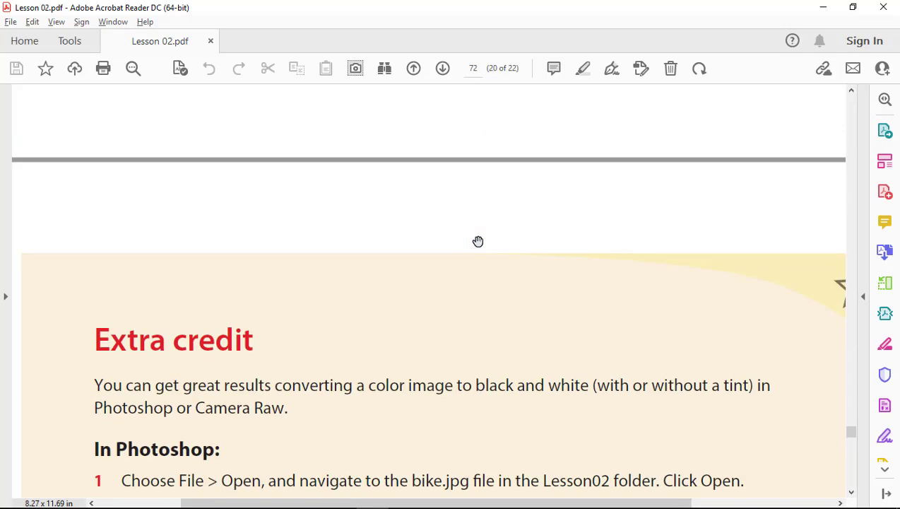
{"action": "scroll", "coordinate": [478, 241], "scroll_direction": "down", "scroll_amount": 8}
{"action": "scroll", "coordinate": [478, 241], "scroll_direction": "down", "scroll_amount": 10}
{"action": "scroll", "coordinate": [478, 244], "scroll_direction": "down", "scroll_amount": 10}
{"action": "scroll", "coordinate": [477, 247], "scroll_direction": "down", "scroll_amount": 8}
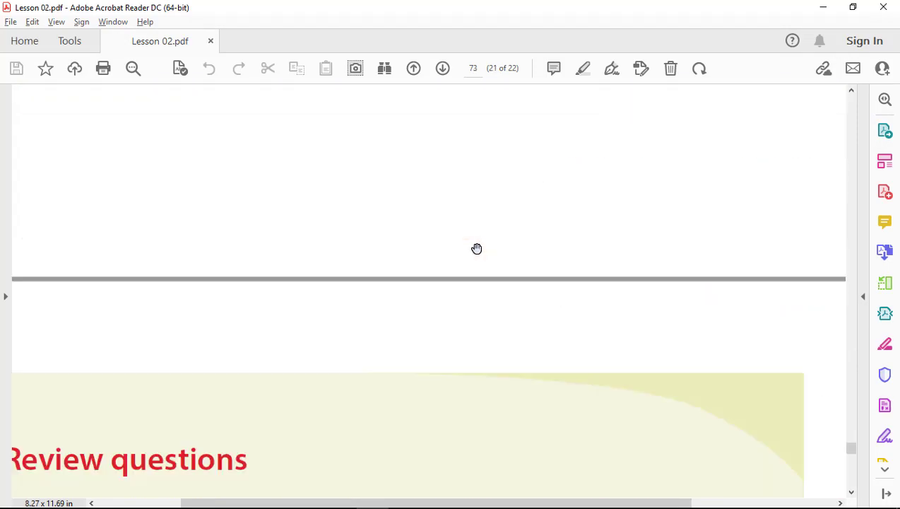
{"action": "scroll", "coordinate": [476, 248], "scroll_direction": "down", "scroll_amount": 8}
{"action": "scroll", "coordinate": [476, 249], "scroll_direction": "down", "scroll_amount": 3}
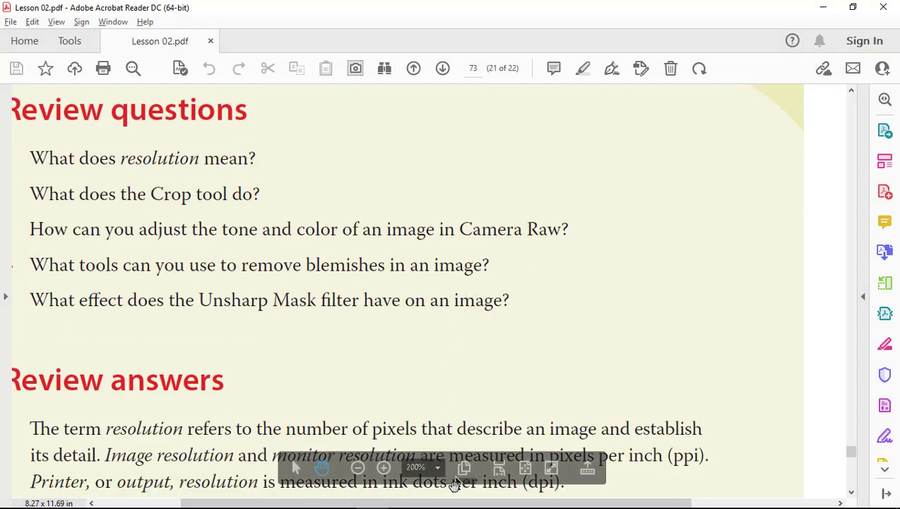
{"action": "scroll", "coordinate": [419, 471], "scroll_direction": "left", "scroll_amount": 2}
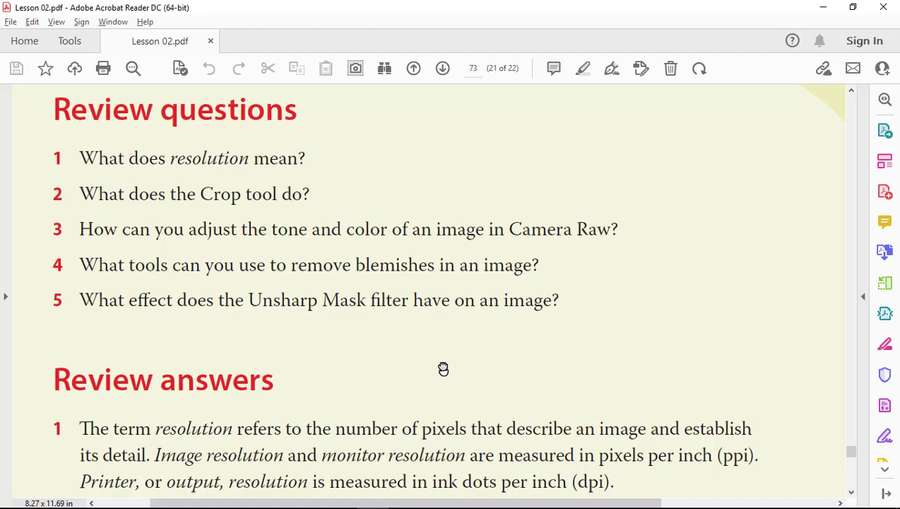
Pan down through review answers 2–5, then stop the Camtasia recording.
{"action": "left_click_drag", "start_coordinate": [443, 368], "coordinate": [426, 276]}
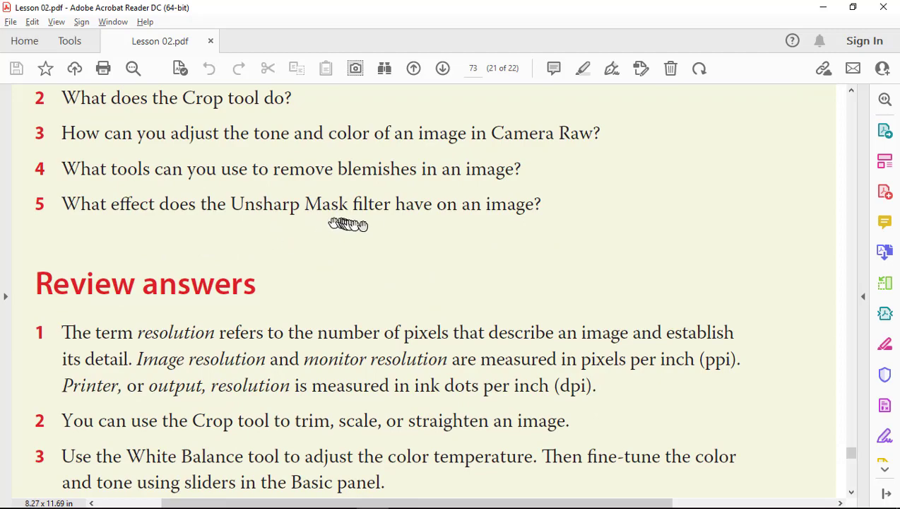
{"action": "left_click_drag", "start_coordinate": [498, 238], "coordinate": [498, 148]}
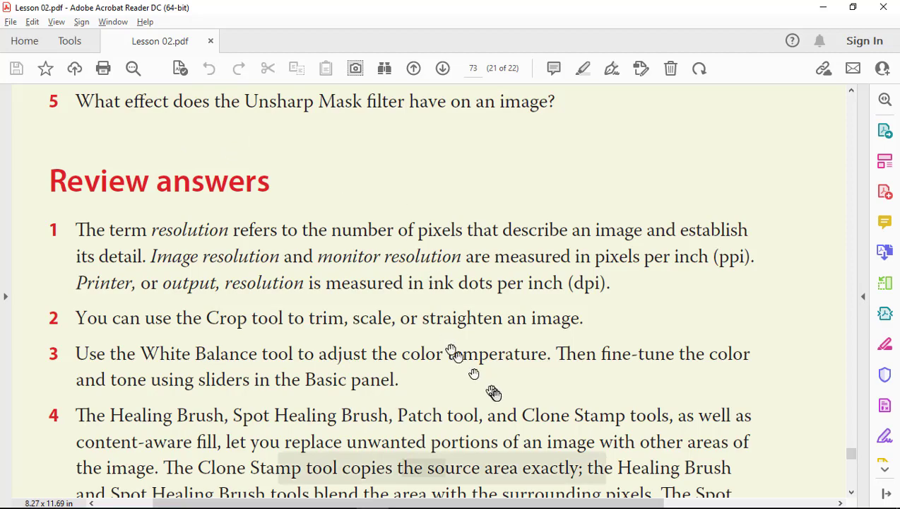
{"action": "left_click_drag", "start_coordinate": [492, 392], "coordinate": [479, 203]}
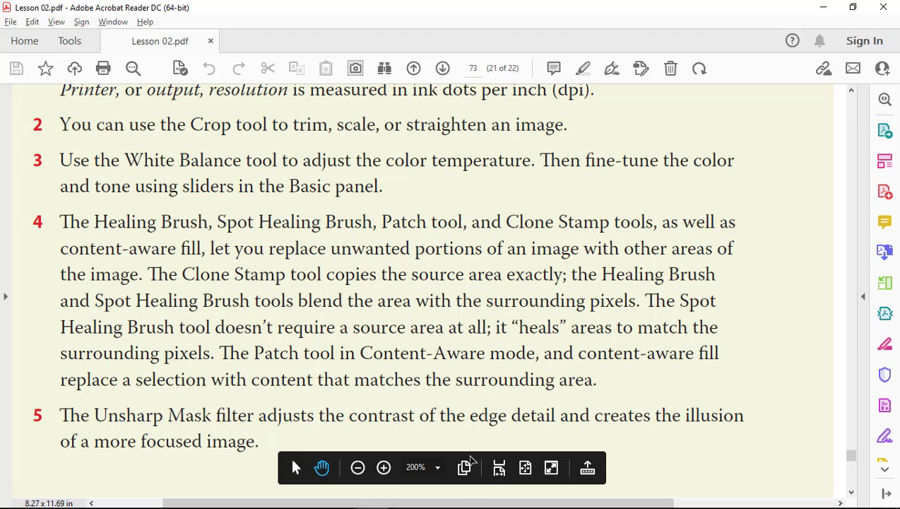
{"action": "mouse_move", "coordinate": [469, 495]}
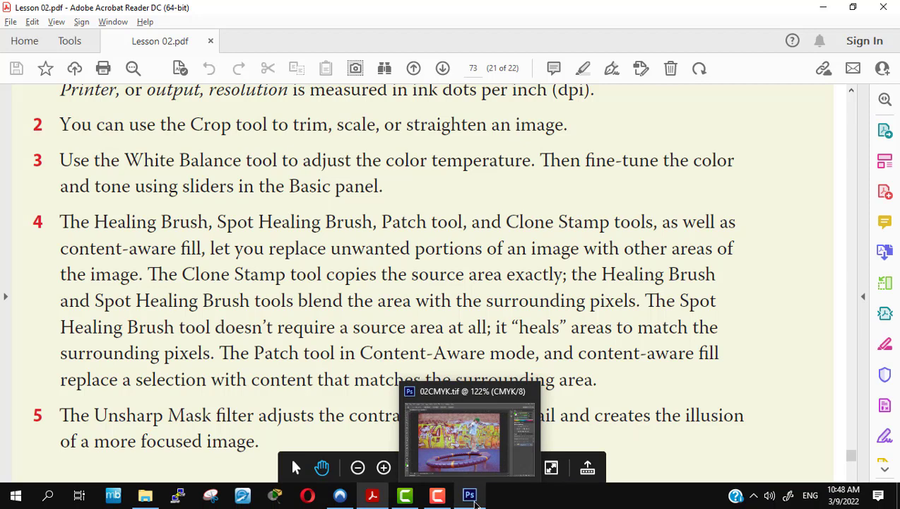
{"action": "left_click", "coordinate": [437, 495]}
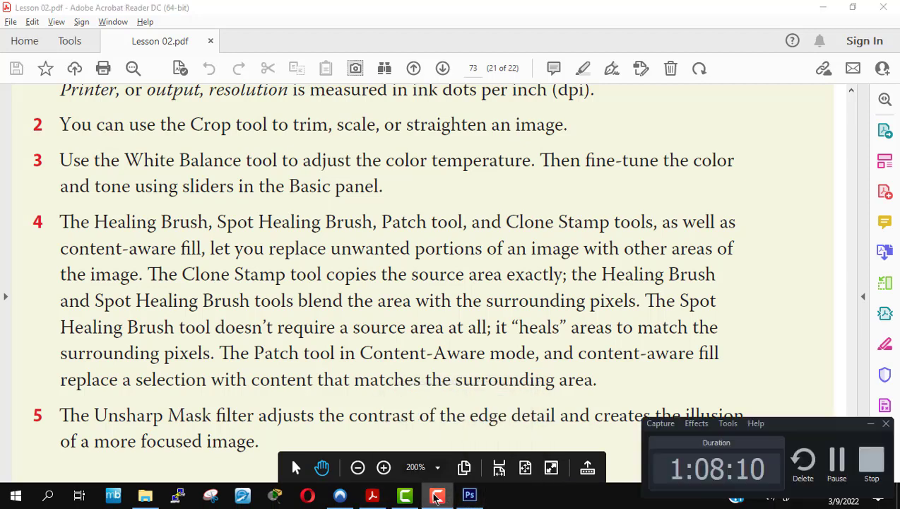
{"action": "left_click", "coordinate": [866, 464]}
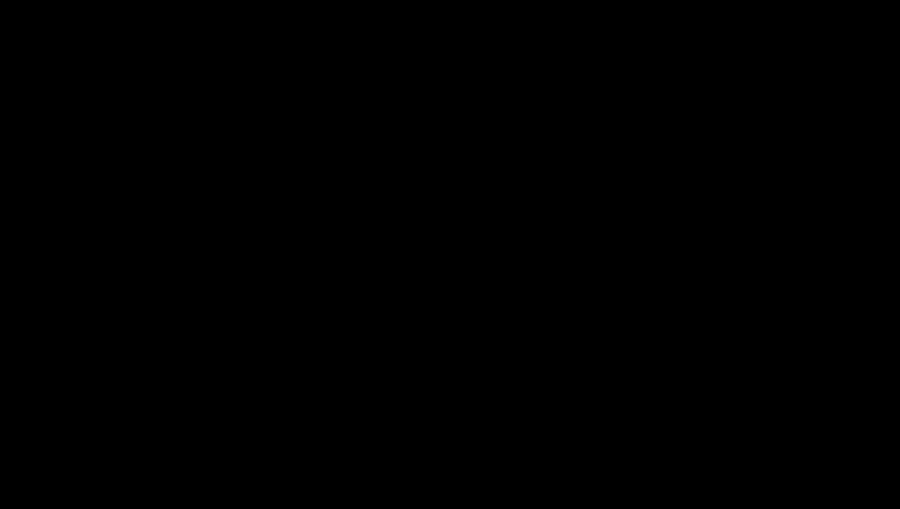